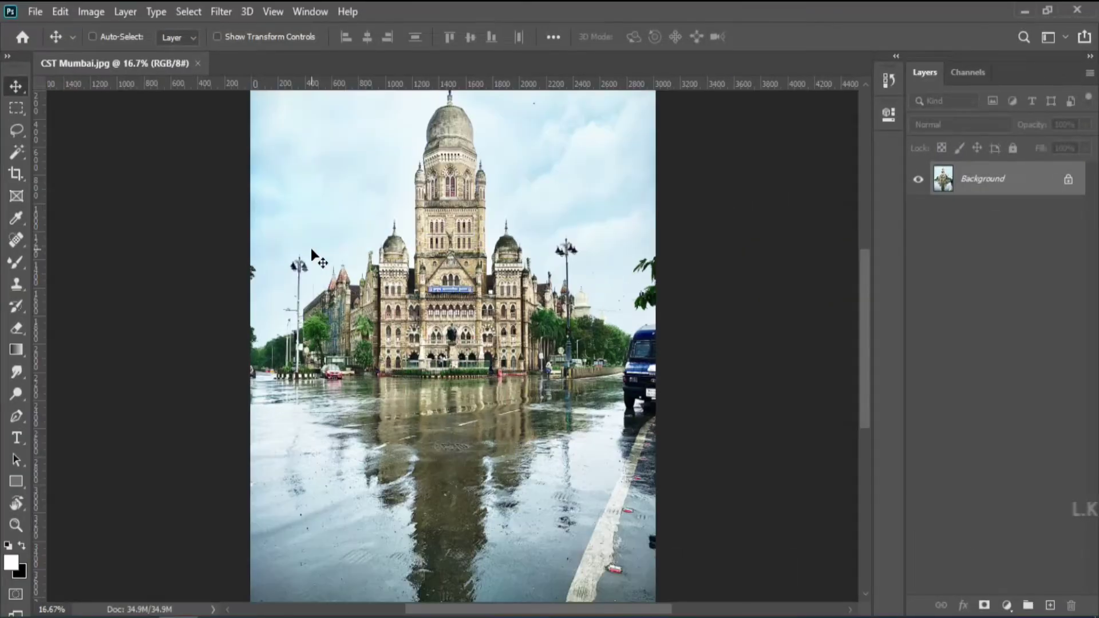
# Step: Unlock the Background layer into Layer 0 and duplicate it as Layer 0 copy
pyautogui.hotkey('ctrl', '+')
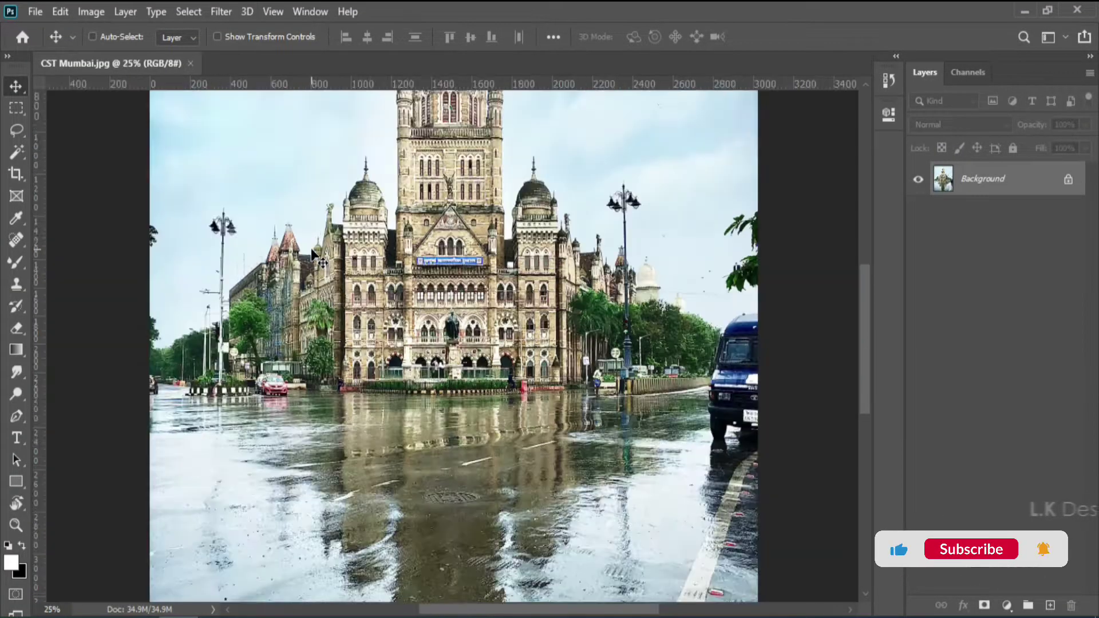
pyautogui.hotkey('ctrl', '-')
pyautogui.hotkey('ctrl', '-')
pyautogui.hotkey('ctrl', '0')
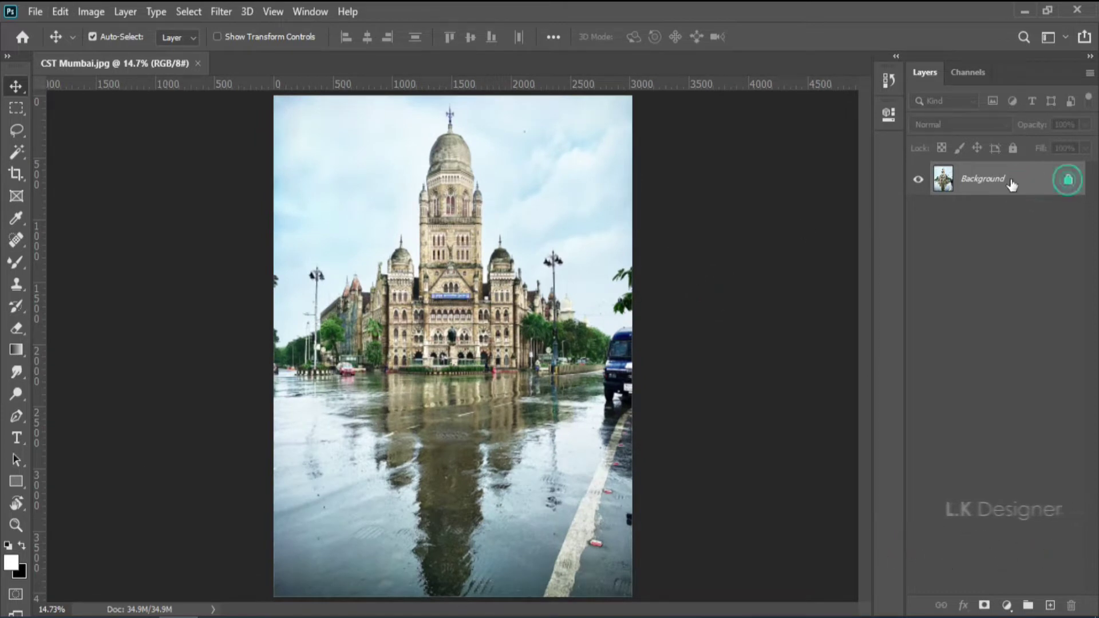
pyautogui.click(1067, 181)
pyautogui.hotkey('ctrl', 'j')
# Step: With Layer 0 copy active, view the Red, Green and Blue channels individually
pyautogui.click(985, 215)
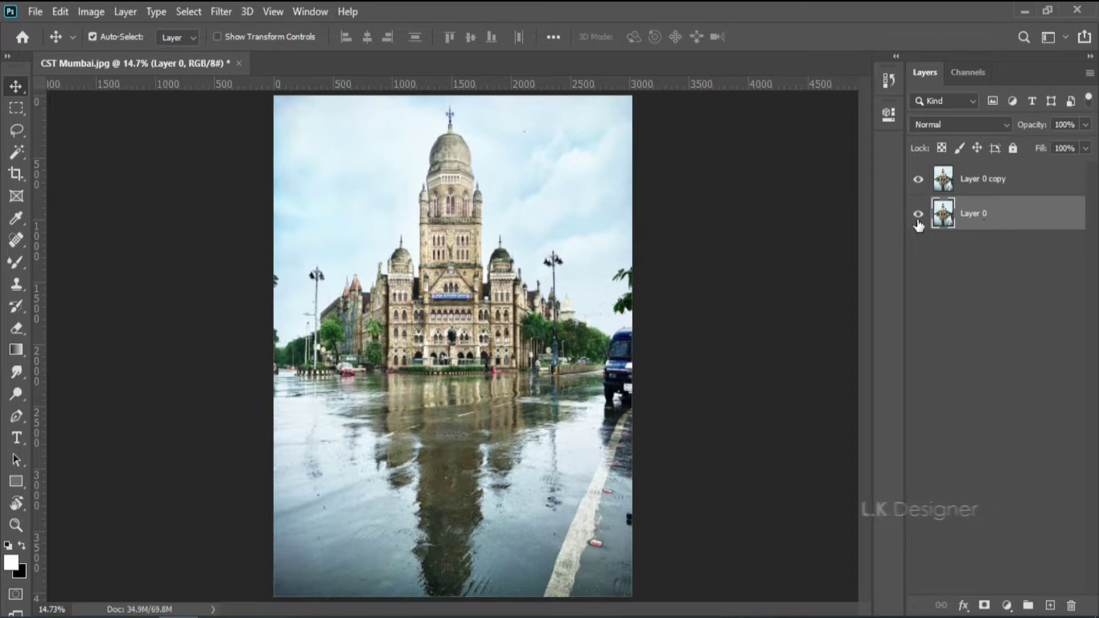
pyautogui.click(973, 180)
pyautogui.click(962, 74)
pyautogui.click(965, 200)
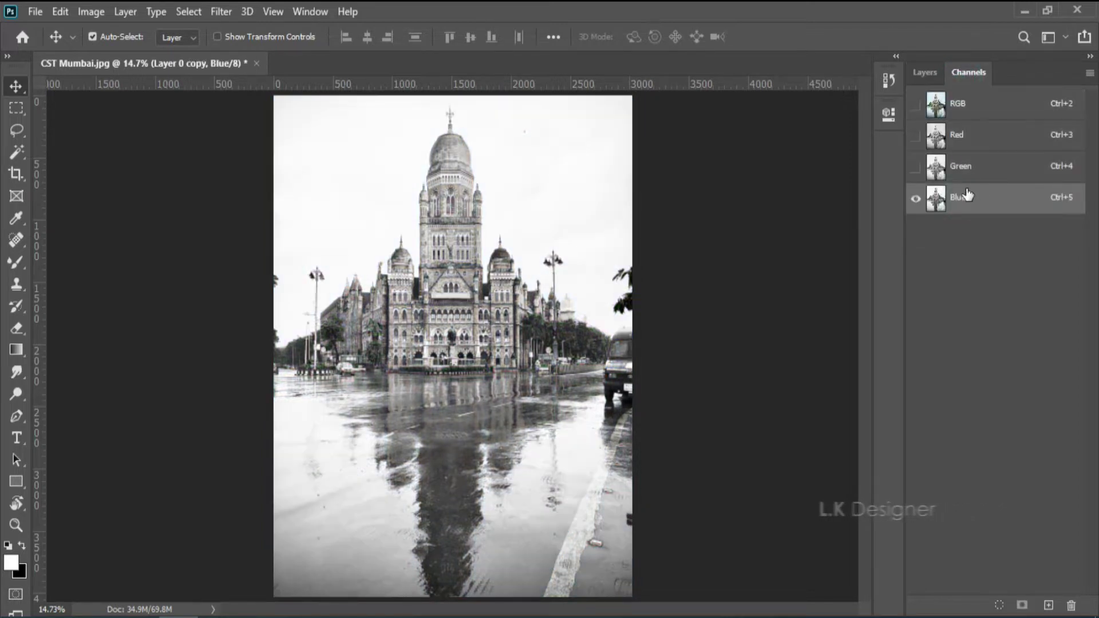
pyautogui.click(972, 166)
pyautogui.click(981, 135)
pyautogui.click(981, 107)
pyautogui.click(969, 165)
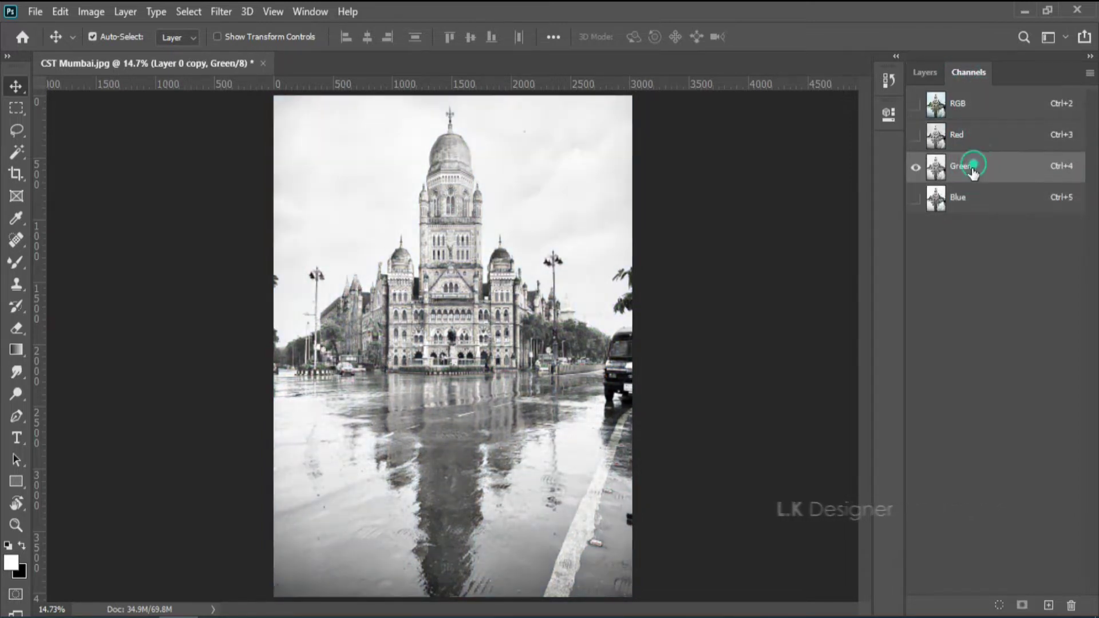
pyautogui.hotkey('ctrl', '5')
# Step: Compare Green and Blue channel detail zoomed in, then duplicate Blue as Blue copy
pyautogui.hotkey('ctrl', '+')
pyautogui.hotkey('ctrl', '+')
pyautogui.hotkey('ctrl', '+')
pyautogui.hotkey('ctrl', '-')
pyautogui.hotkey('ctrl', '-')
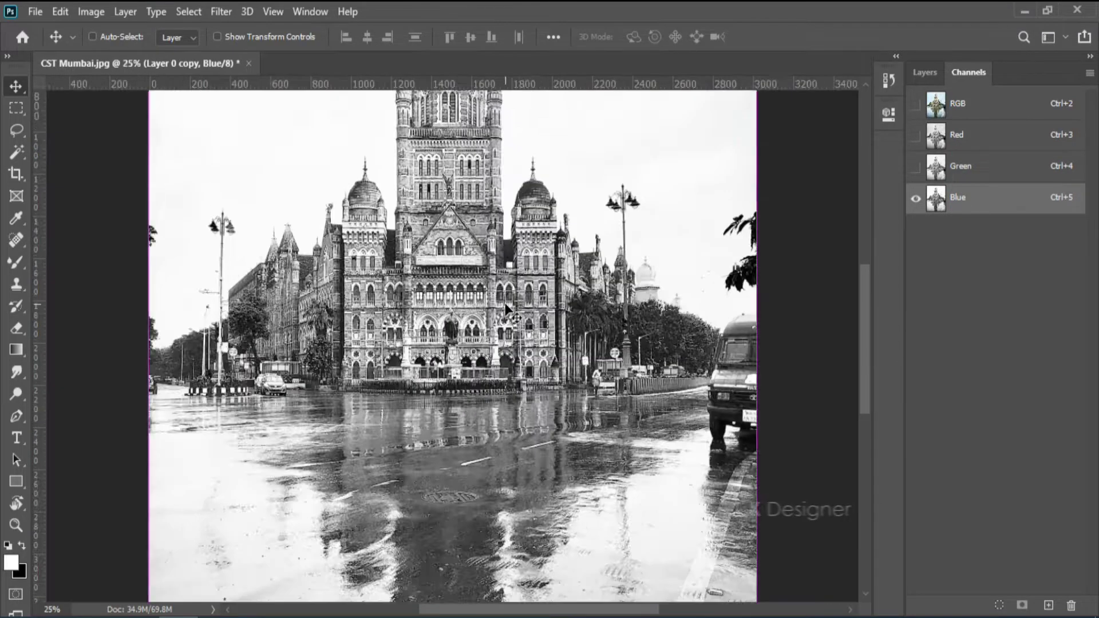
pyautogui.hotkey('ctrl', '+')
pyautogui.click(990, 166)
pyautogui.click(977, 198)
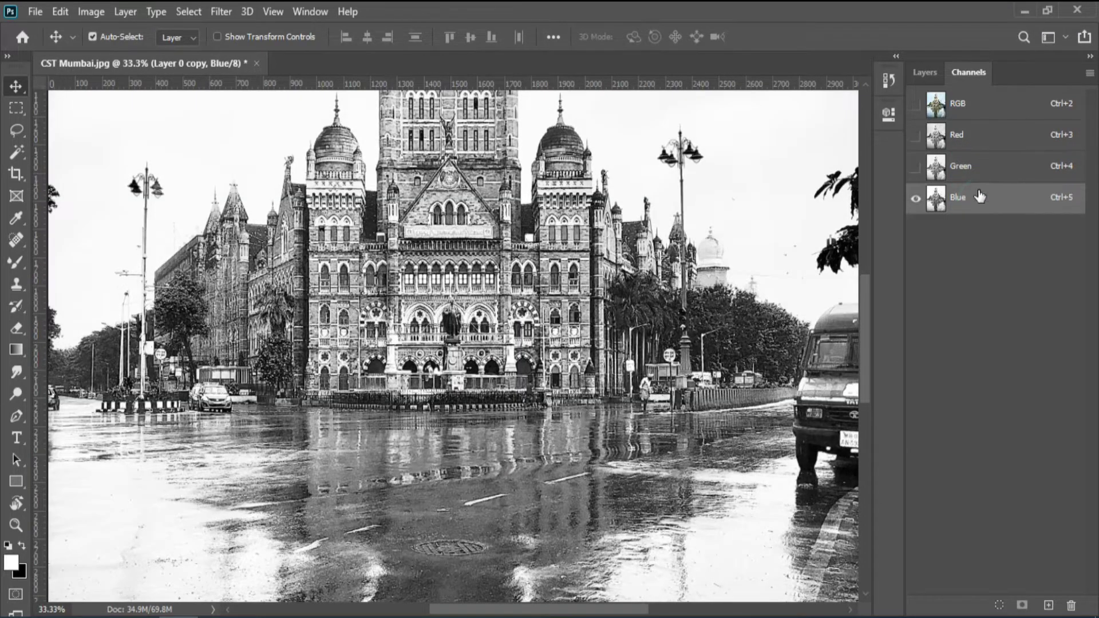
pyautogui.click(979, 169)
pyautogui.click(977, 208)
pyautogui.hotkey('ctrl', '-')
pyautogui.hotkey('ctrl', '-')
pyautogui.hotkey('ctrl', '-')
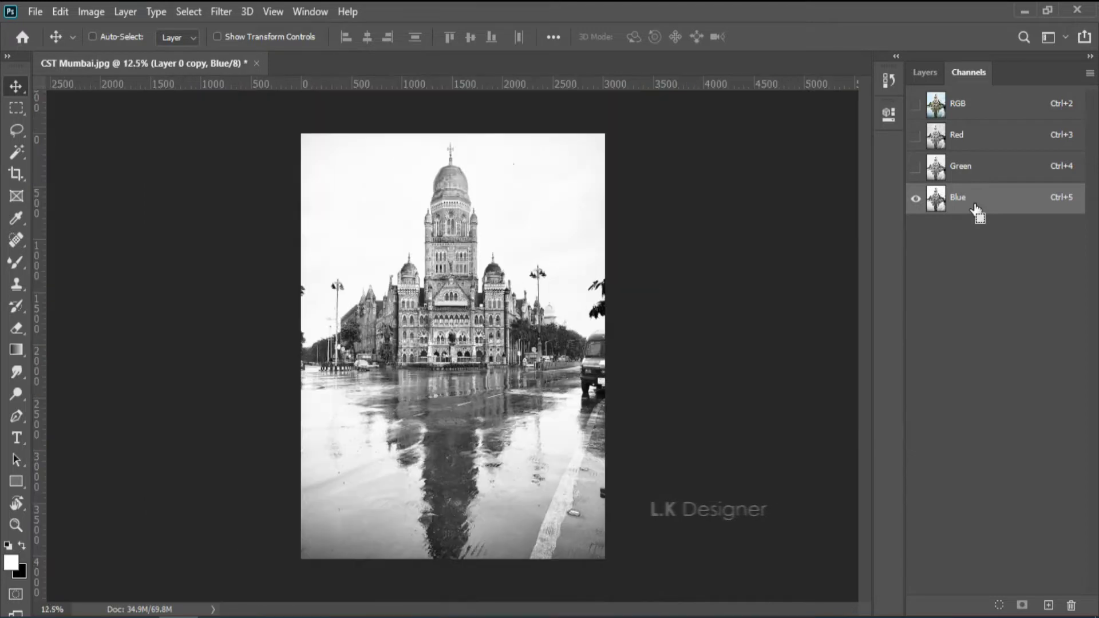
pyautogui.hotkey('ctrl', '0')
pyautogui.moveTo(973, 198); pyautogui.dragTo(1049, 605)
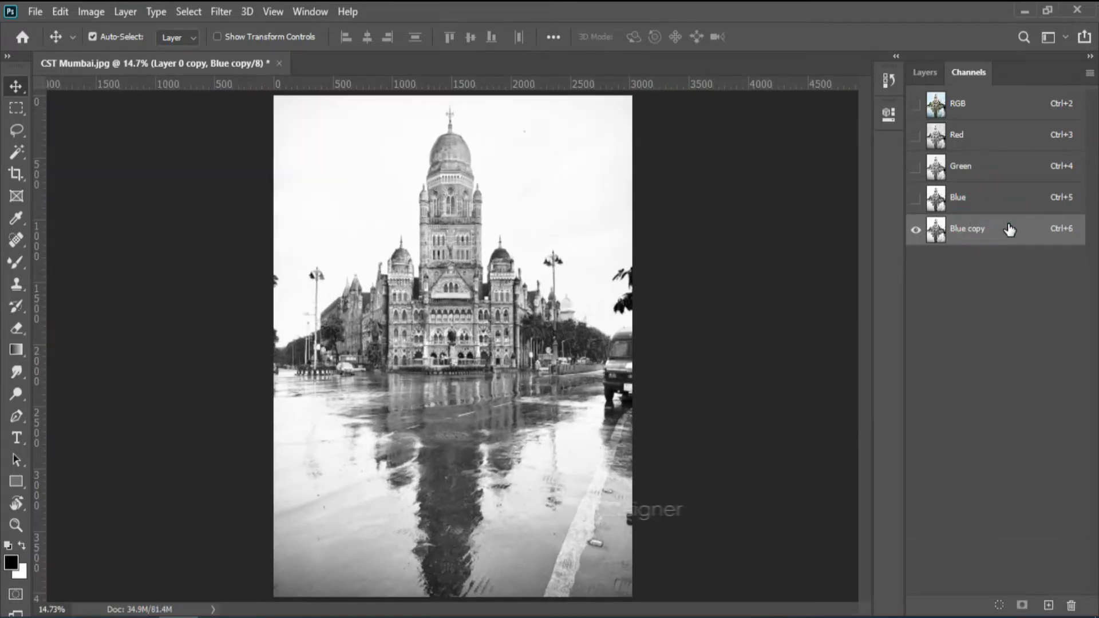
# Step: Apply Levels to Blue copy with the black input slider raised to about 160
pyautogui.click(91, 11)
pyautogui.click(267, 73)
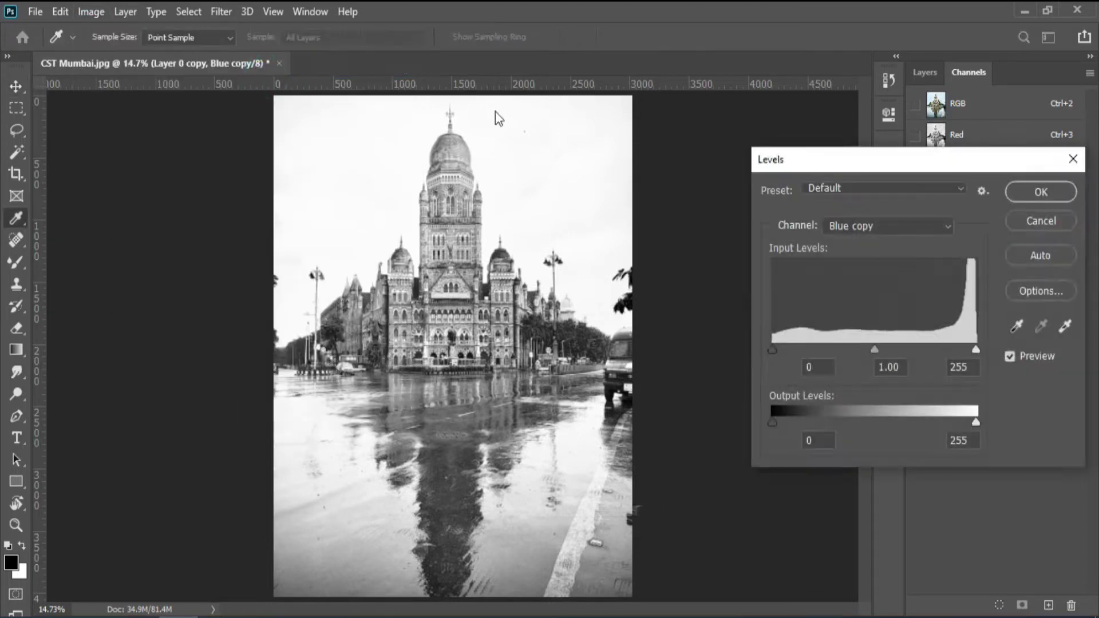
pyautogui.moveTo(774, 349)
pyautogui.mouseDown()
pyautogui.moveTo(905, 363)
pyautogui.moveTo(959, 353)
pyautogui.mouseUp()
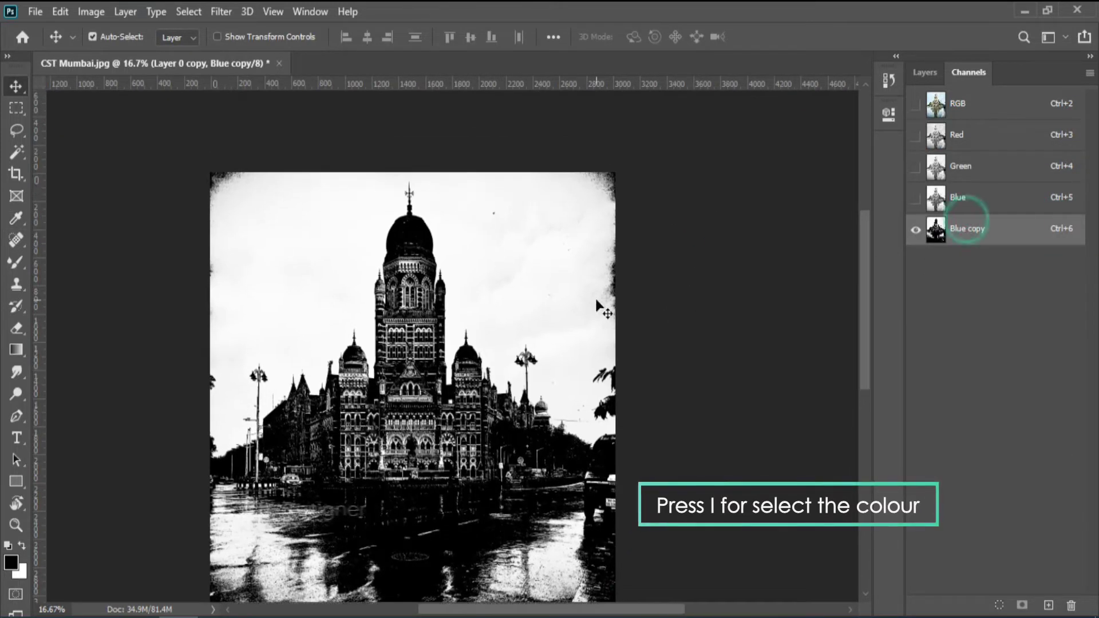
# Step: Sample white, set the Mixer Brush to 100% flow, and paint the top-left sky edges white
pyautogui.press('i')
pyautogui.click(538, 238)
pyautogui.press('b')
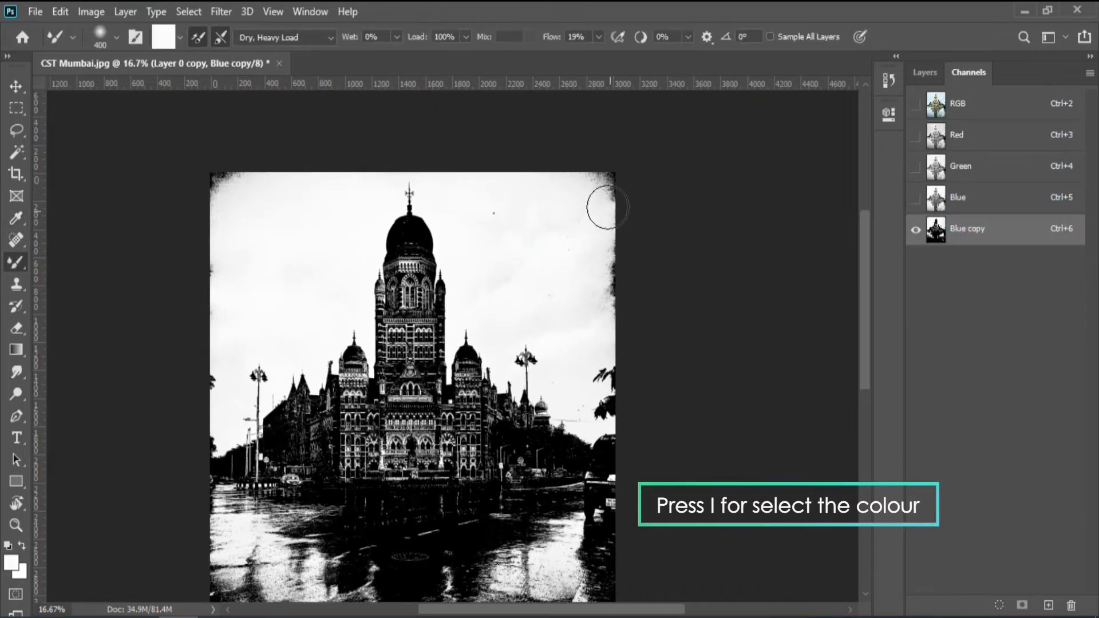
pyautogui.moveTo(552, 36); pyautogui.dragTo(597, 39)
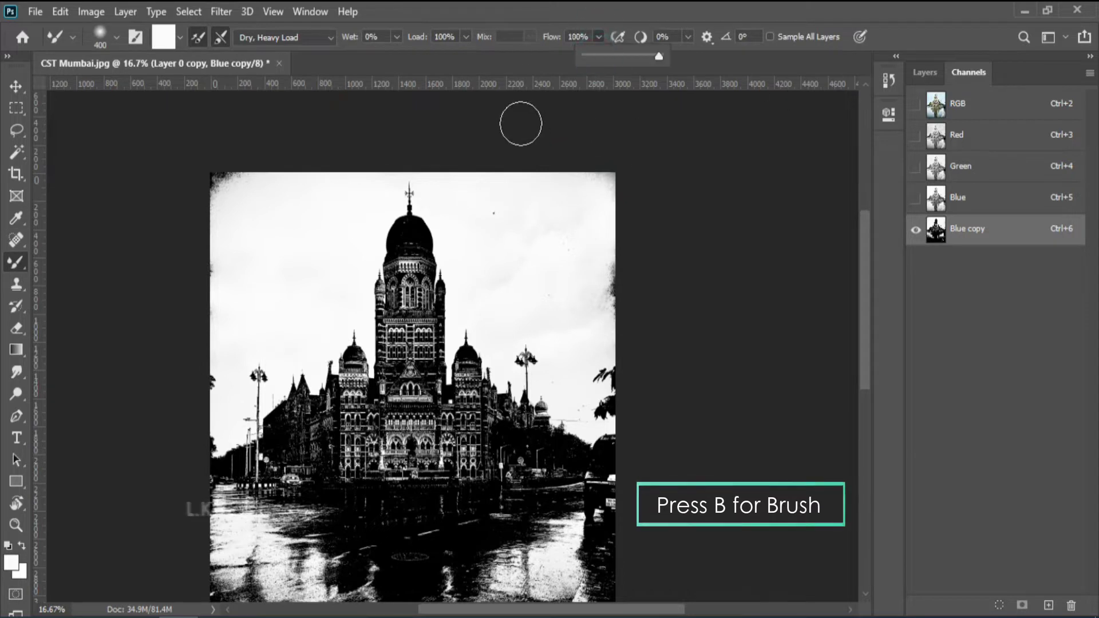
pyautogui.press(']')
pyautogui.press(']')
pyautogui.press(']')
pyautogui.press(']')
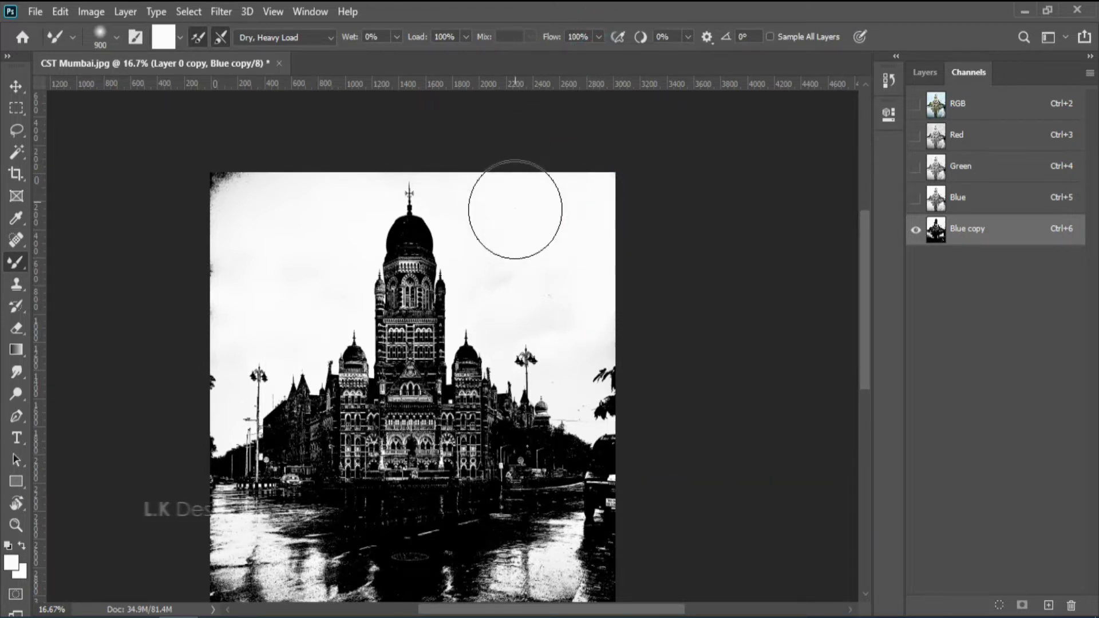
pyautogui.moveTo(225, 172); pyautogui.dragTo(201, 211)
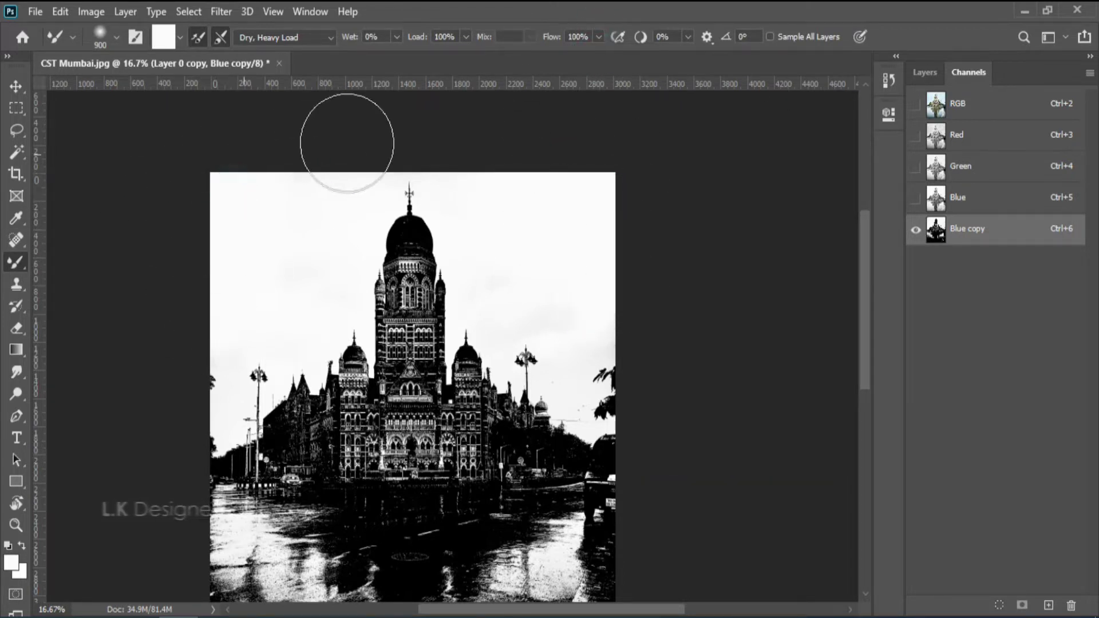
pyautogui.scroll(-3, 638, 166)
pyautogui.scroll(-3, 642, 172)
pyautogui.scroll(3, 643, 172)
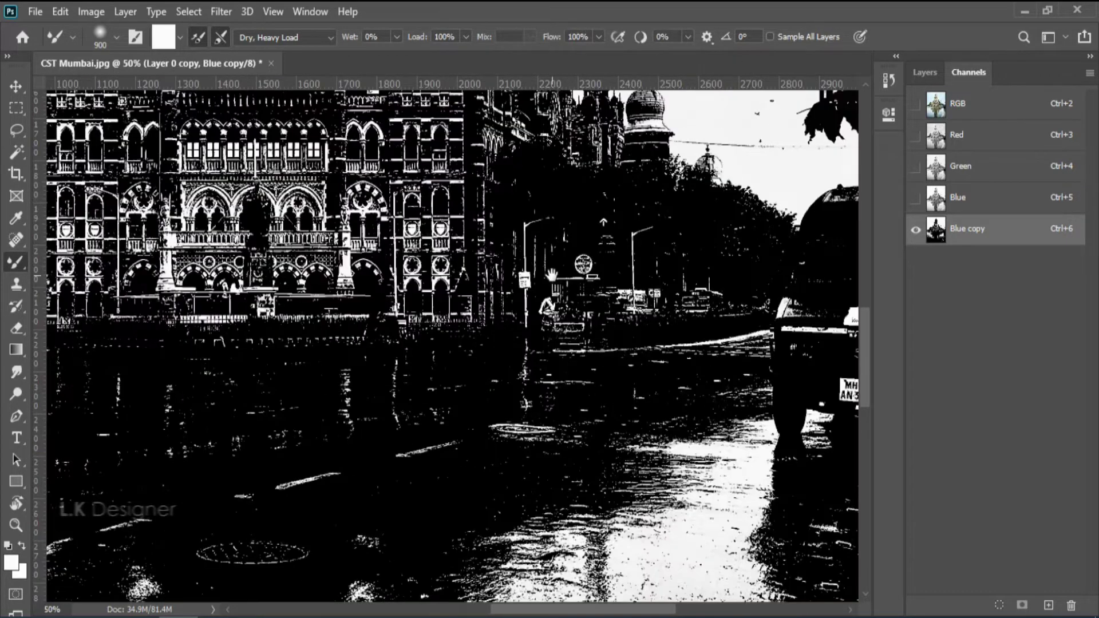
# Step: With a smaller hard round brush, paint the sky beside the lamp post white
pyautogui.press('[')
pyautogui.press('[')
pyautogui.press('[')
pyautogui.press('[')
pyautogui.press('[')
pyautogui.press('[')
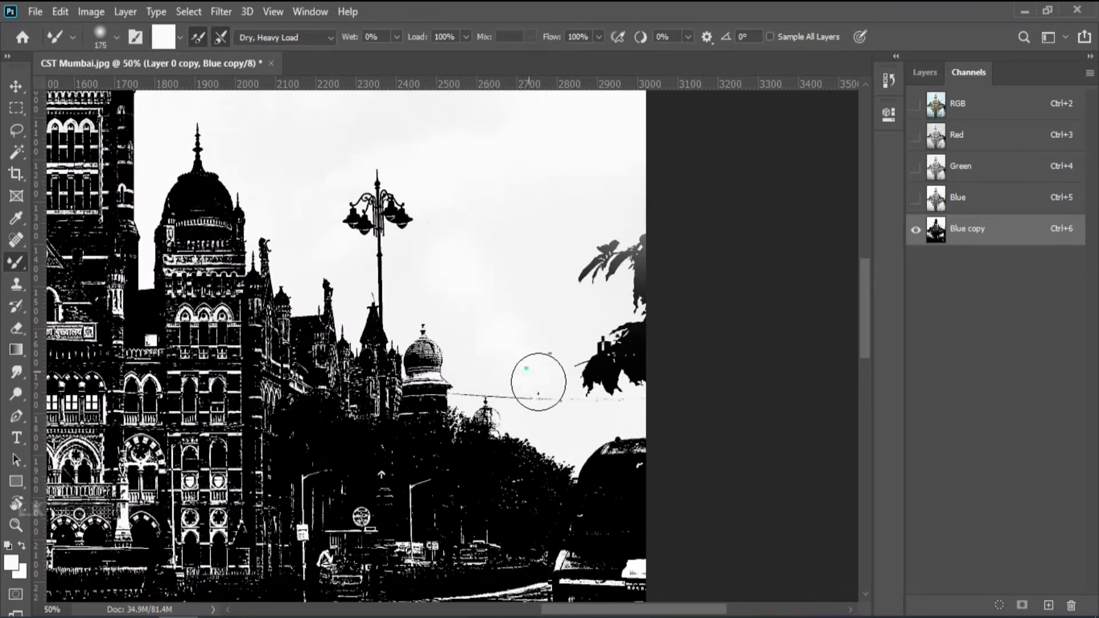
pyautogui.hscroll(-5, 432, 150)
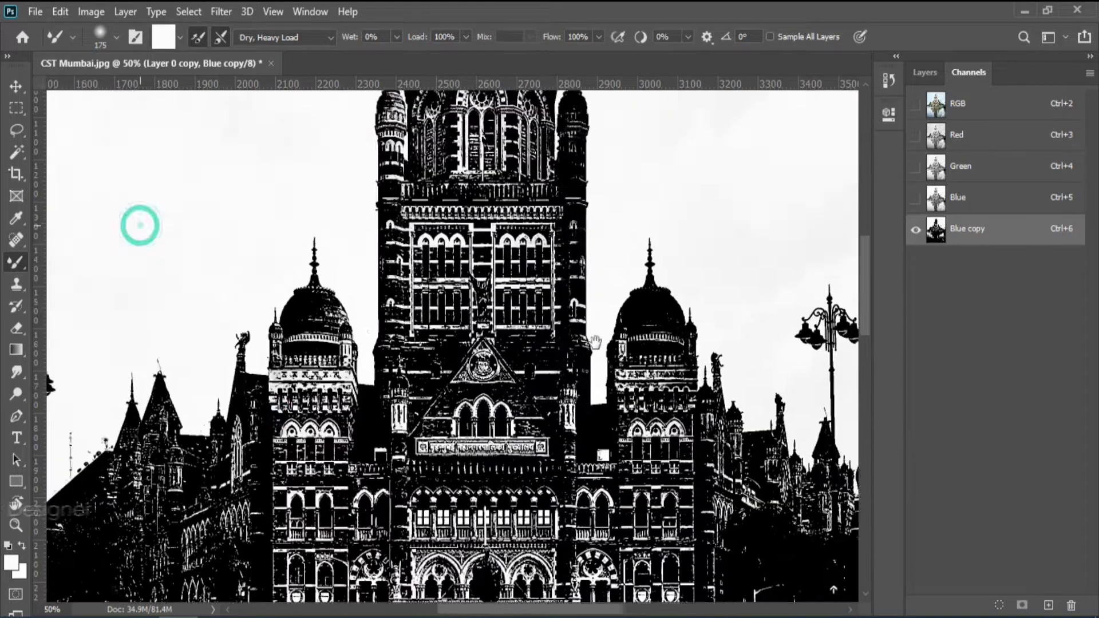
pyautogui.hscroll(-2, 409, 336)
pyautogui.scroll(-2, 409, 336)
pyautogui.hotkey('ctrl', '+')
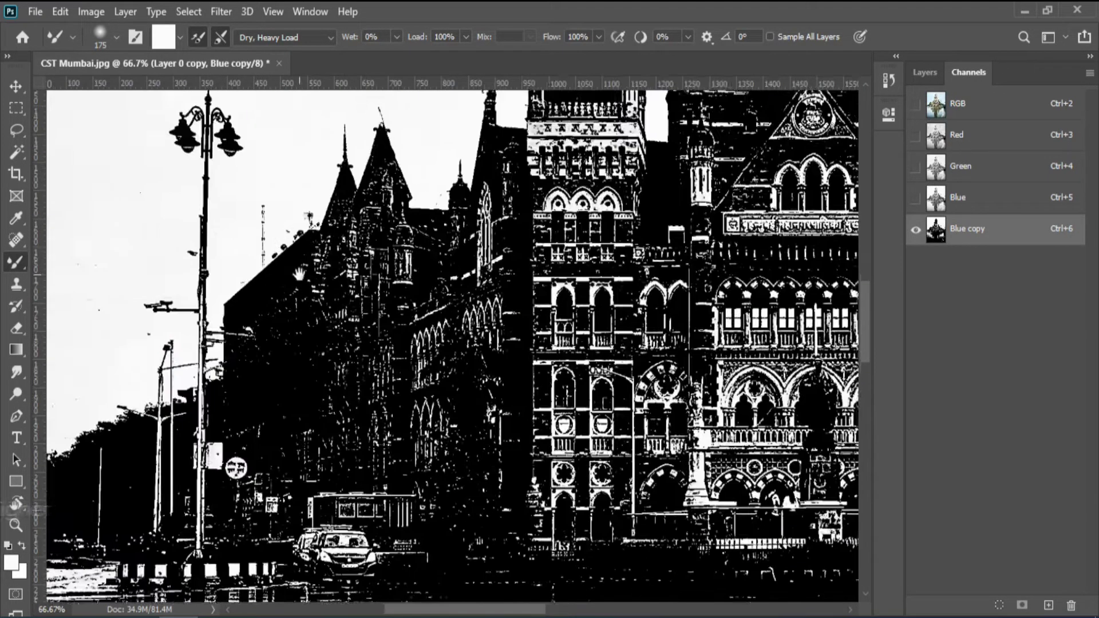
pyautogui.hscroll(-1, 142, 290)
pyautogui.scroll(-1, 143, 291)
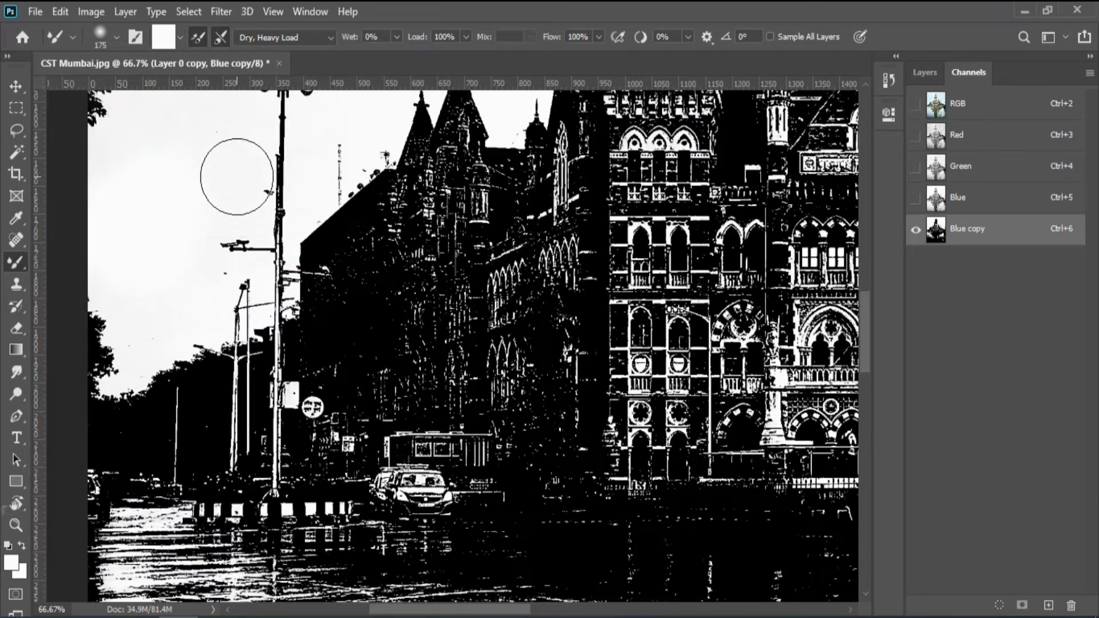
pyautogui.click(116, 37)
pyautogui.click(112, 263)
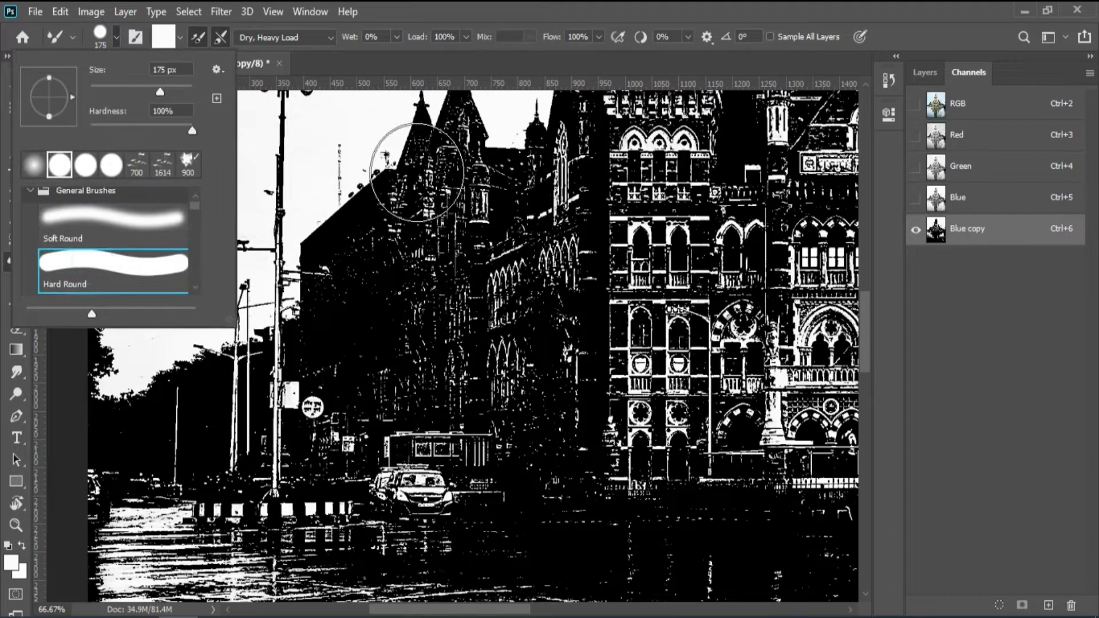
pyautogui.click(241, 137)
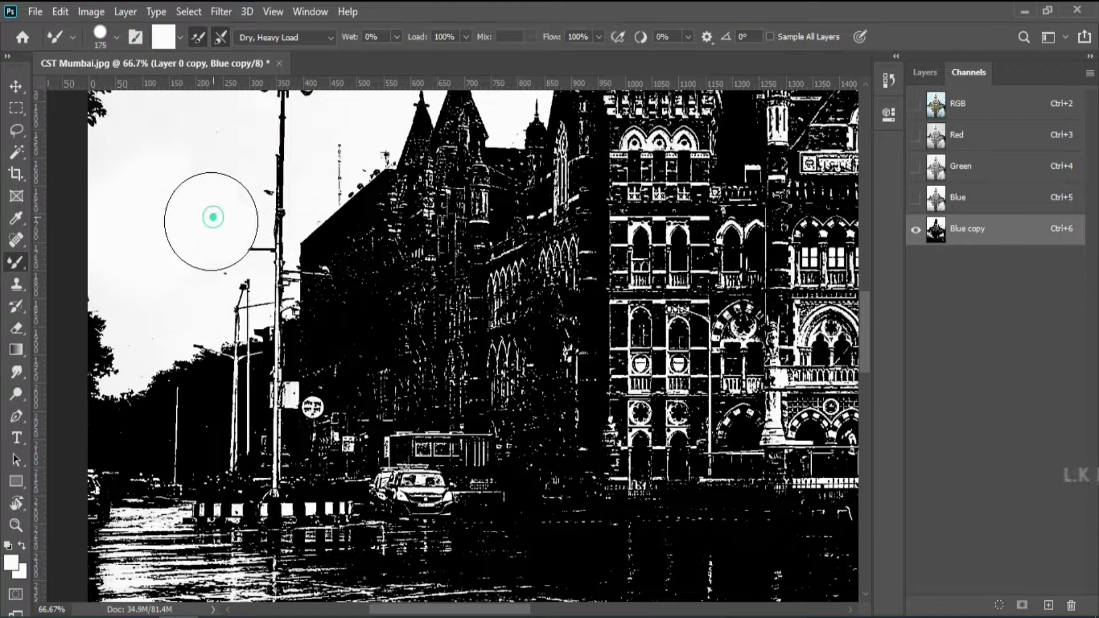
pyautogui.press('[')
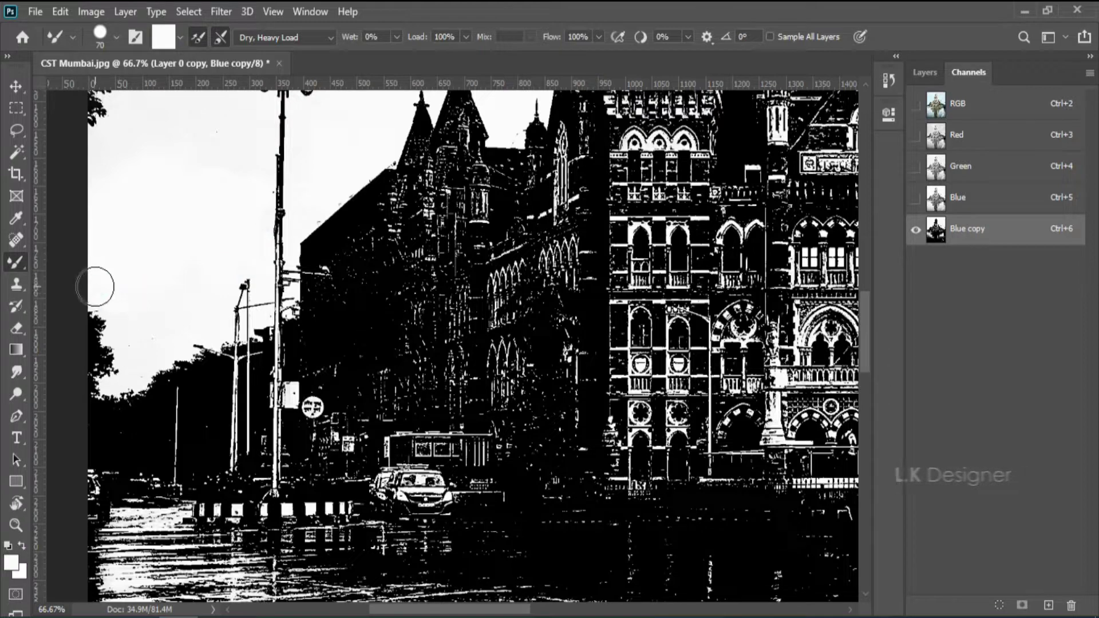
pyautogui.moveTo(201, 211); pyautogui.dragTo(132, 350)
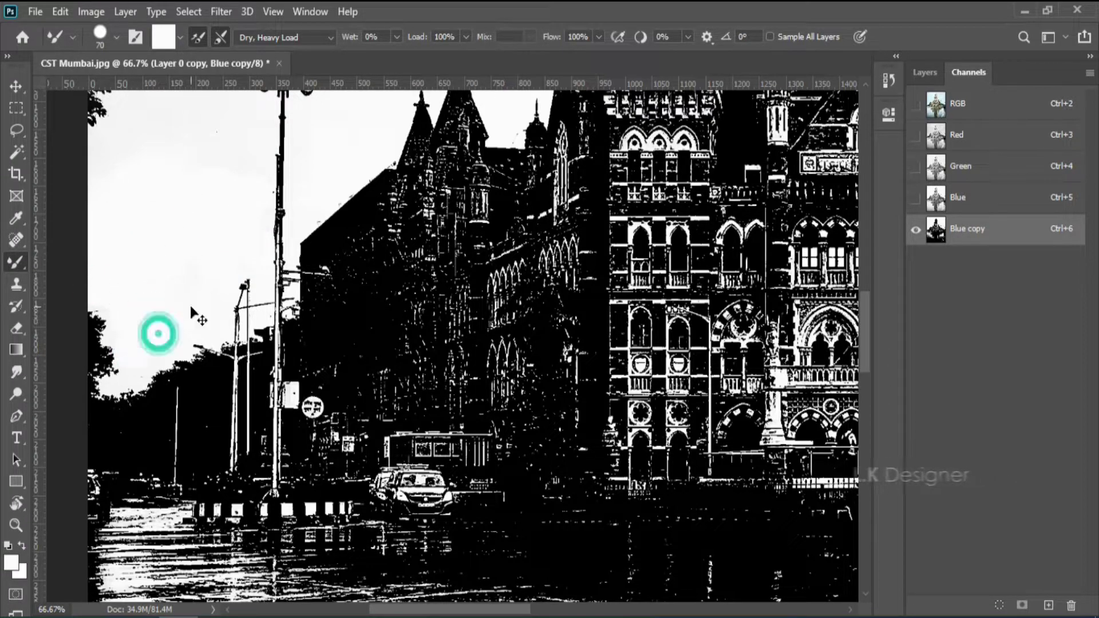
pyautogui.scroll(-3, 154, 331)
pyautogui.scroll(-1, 687, 391)
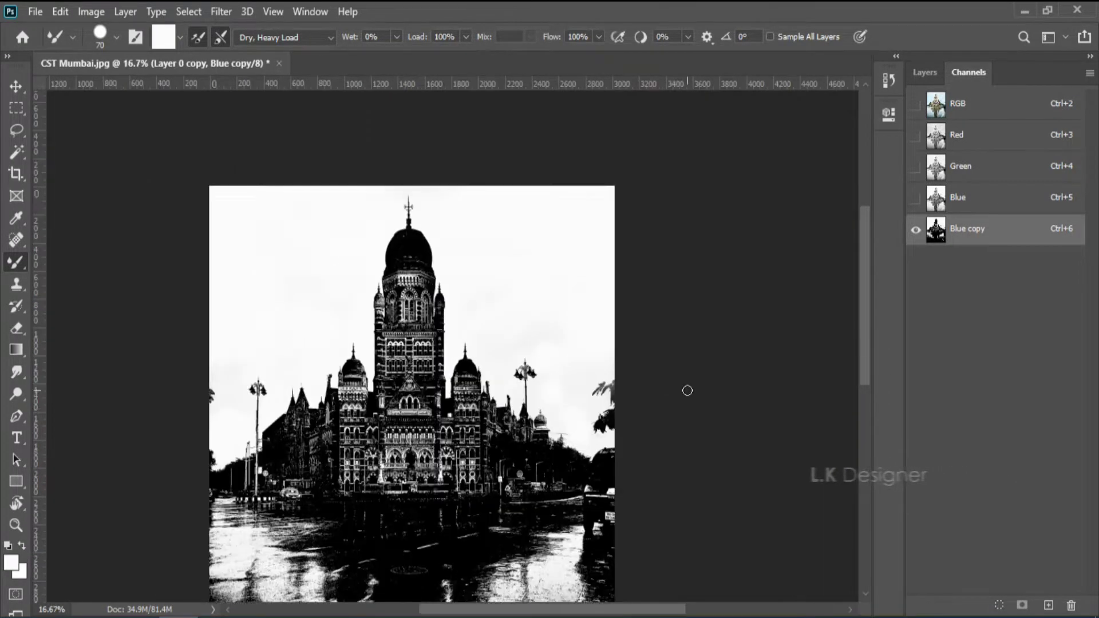
pyautogui.scroll(-3, 681, 344)
# Step: Select the Blue copy channel and invert it with Ctrl+I
pyautogui.press('v')
pyautogui.click(460, 247)
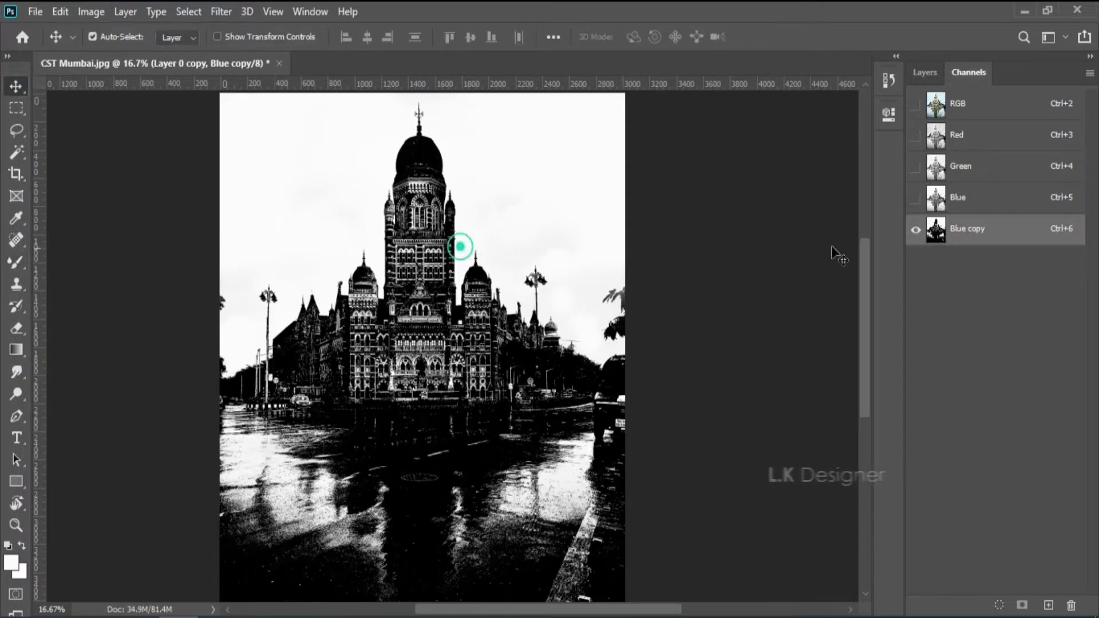
pyautogui.click(91, 12)
pyautogui.click(191, 12)
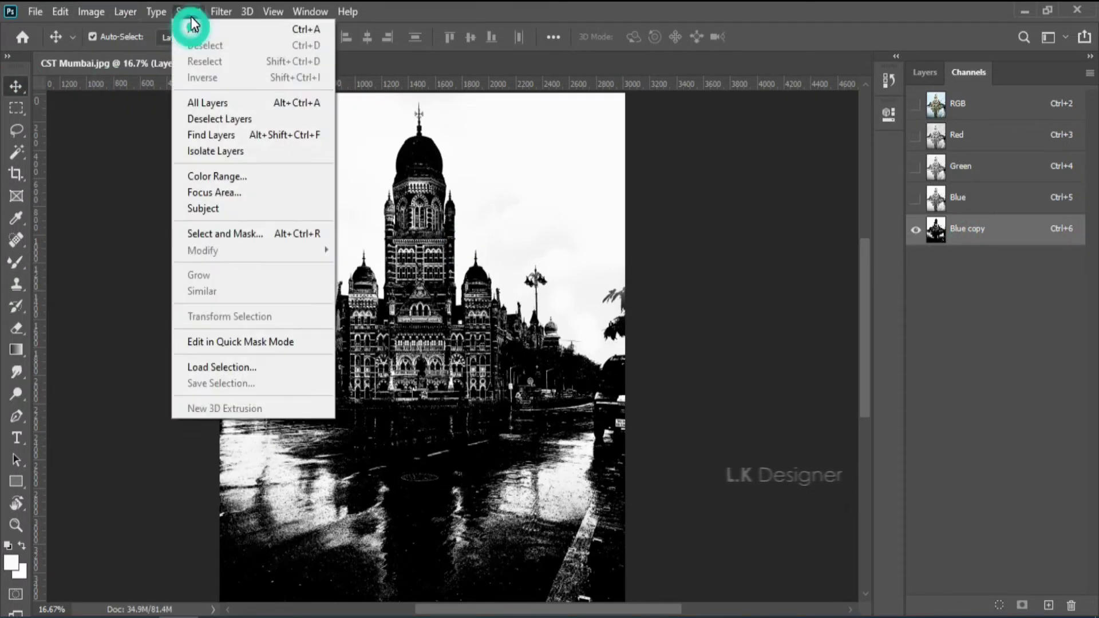
pyautogui.click(977, 226)
pyautogui.hotkey('ctrl', 'i')
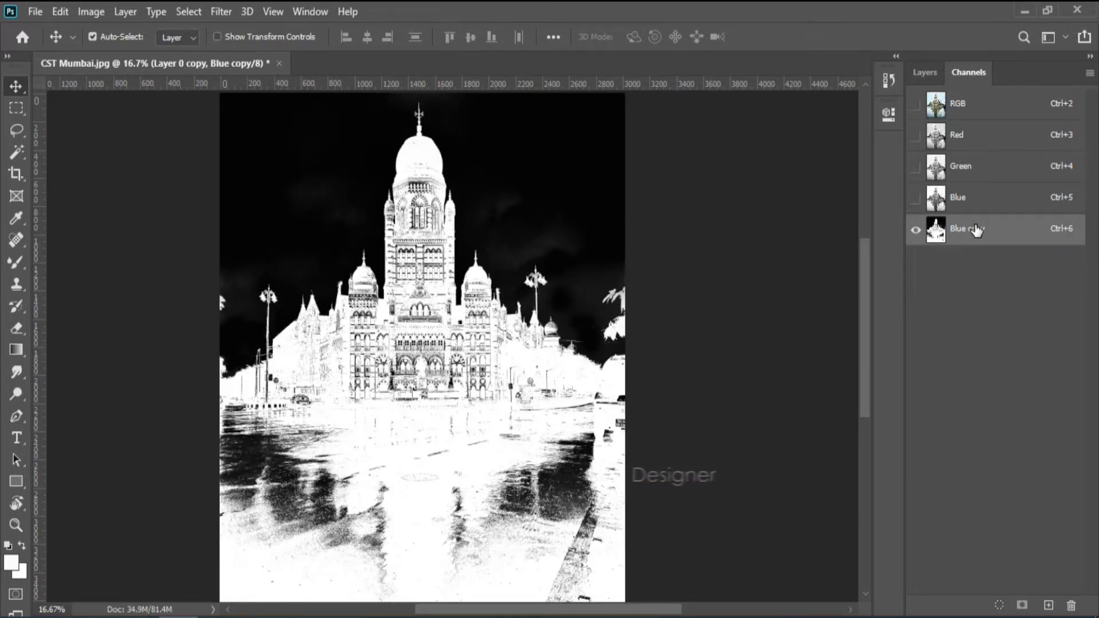
# Step: Paint the dark road reflections and building base white with the Mixer Brush
pyautogui.press('w')
pyautogui.press('i')
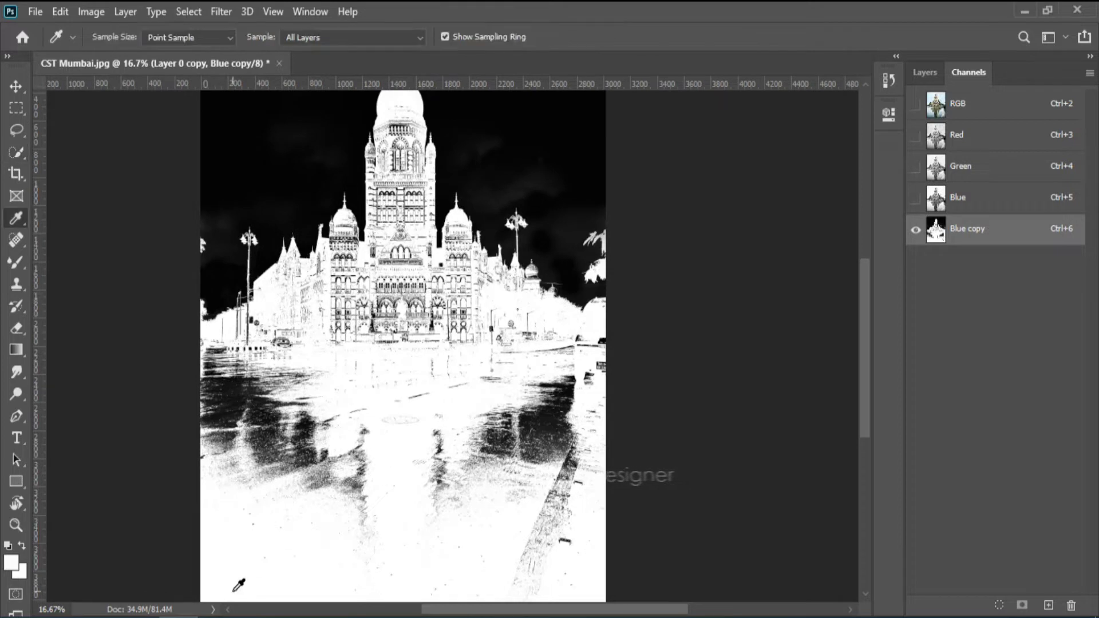
pyautogui.press('b')
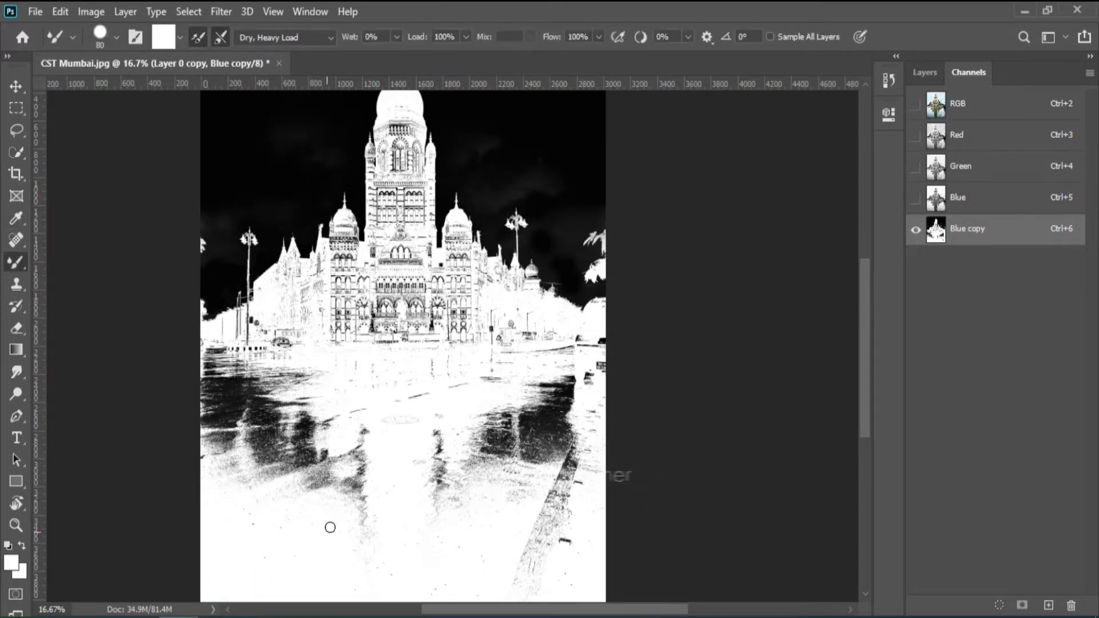
pyautogui.moveTo(337, 455)
pyautogui.mouseDown()
pyautogui.moveTo(531, 458)
pyautogui.moveTo(415, 371)
pyautogui.mouseUp()
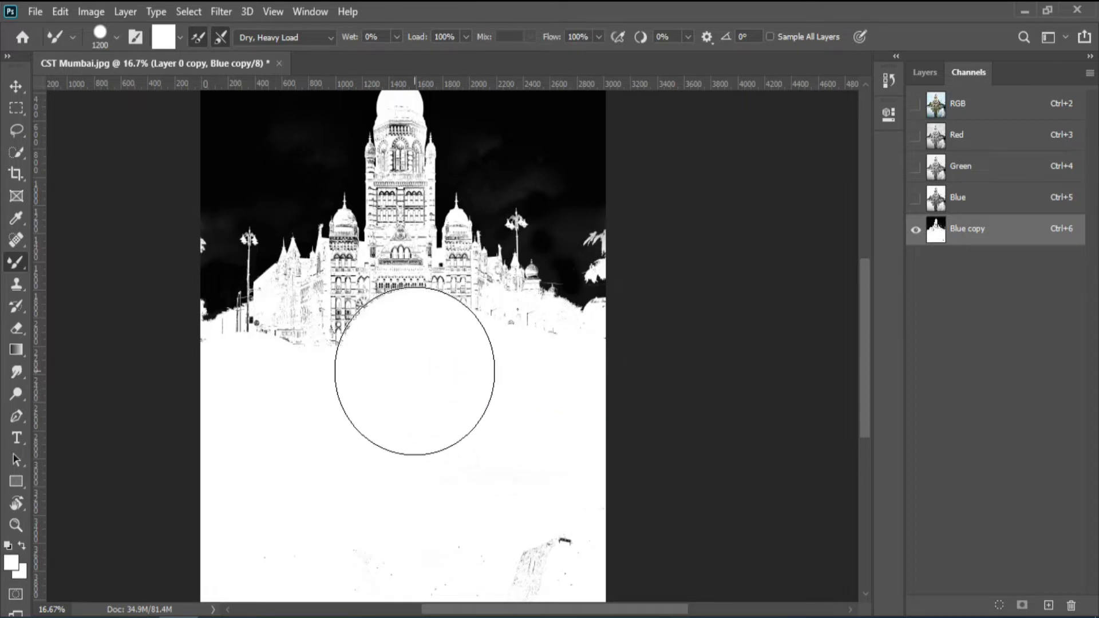
pyautogui.press('[')
pyautogui.press('[')
pyautogui.press('[')
pyautogui.moveTo(400, 331); pyautogui.dragTo(265, 356)
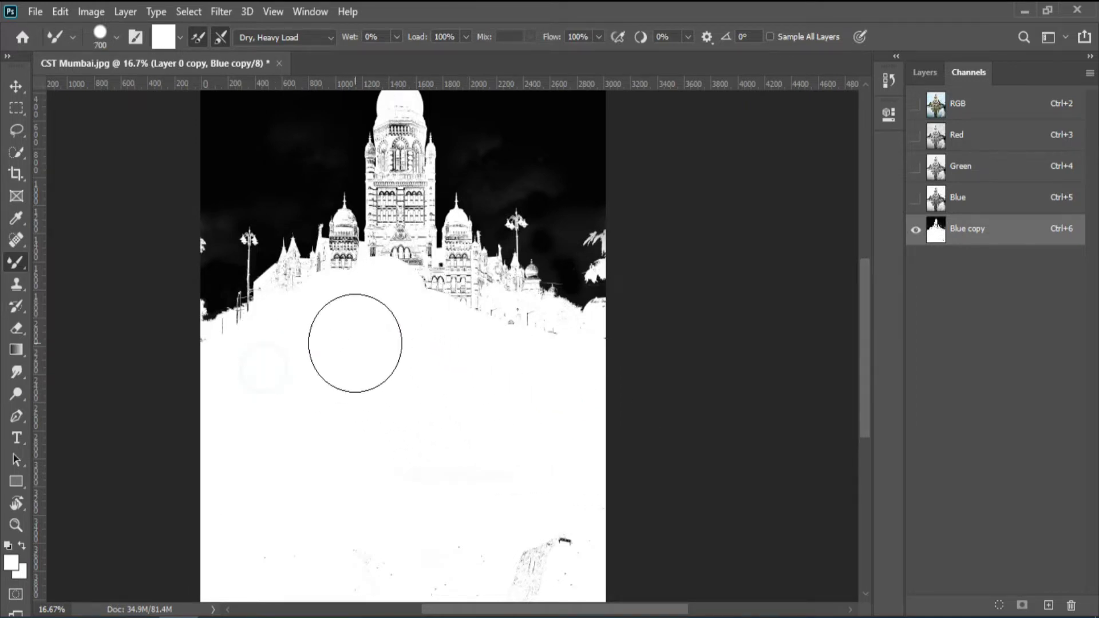
pyautogui.moveTo(399, 156); pyautogui.dragTo(401, 285)
pyautogui.scroll(3, 400, 286)
pyautogui.moveTo(407, 409)
pyautogui.mouseDown()
pyautogui.moveTo(462, 452)
pyautogui.moveTo(479, 437)
pyautogui.mouseUp()
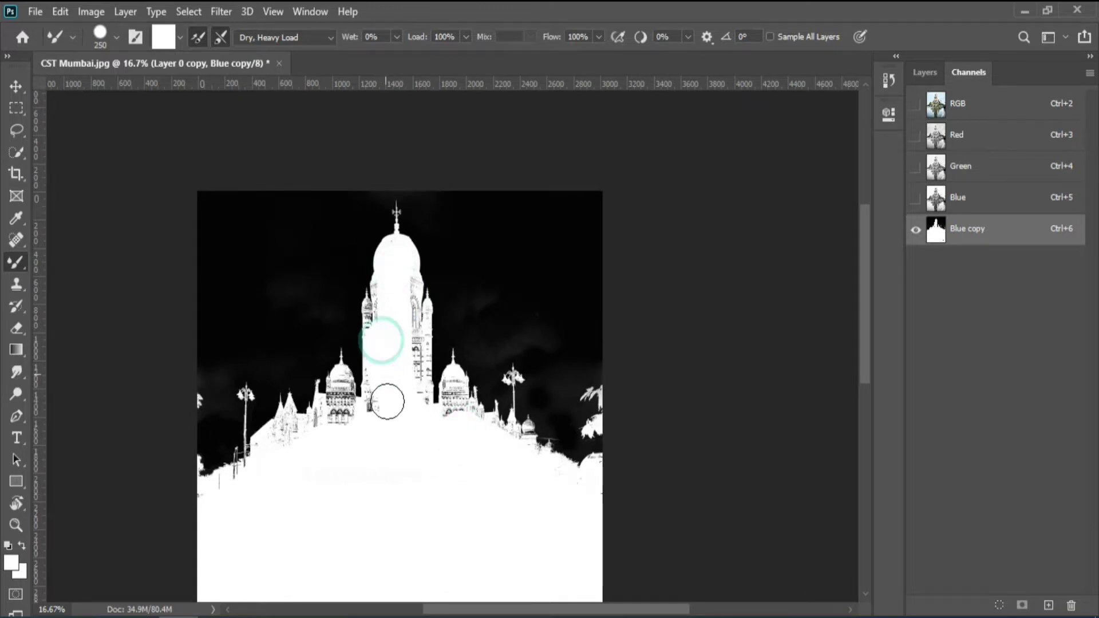
# Step: Whiten the right-hand rooftop edges, roofline specks and the small dome with a smaller brush
pyautogui.scroll(3, 601, 493)
pyautogui.scroll(2, 406, 433)
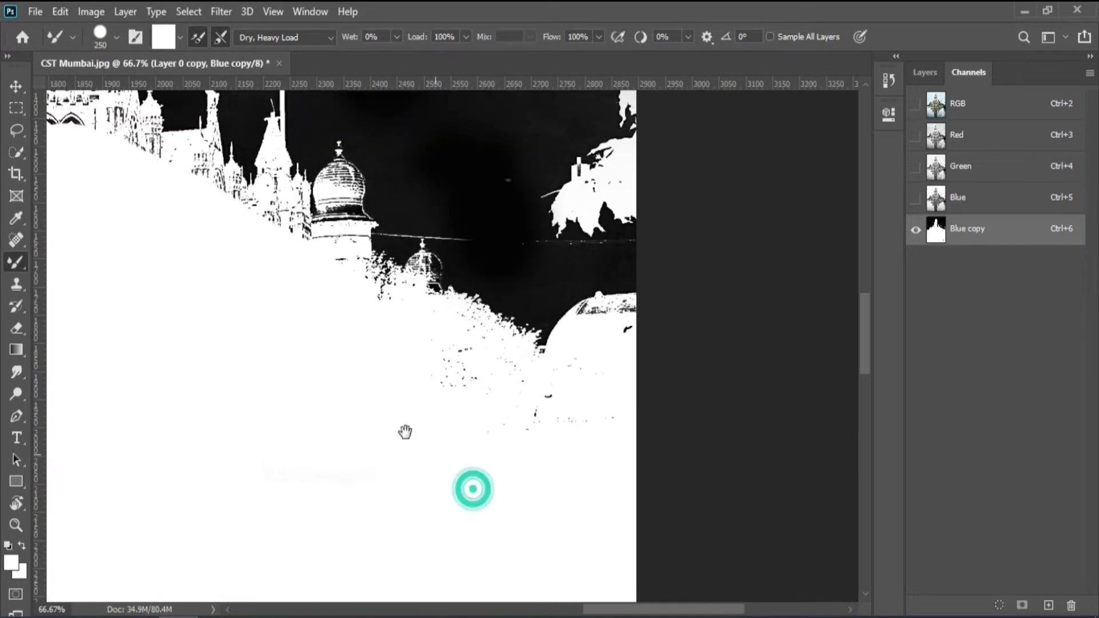
pyautogui.scroll(2, 405, 401)
pyautogui.moveTo(406, 369); pyautogui.dragTo(348, 330)
pyautogui.scroll(-2, 347, 331)
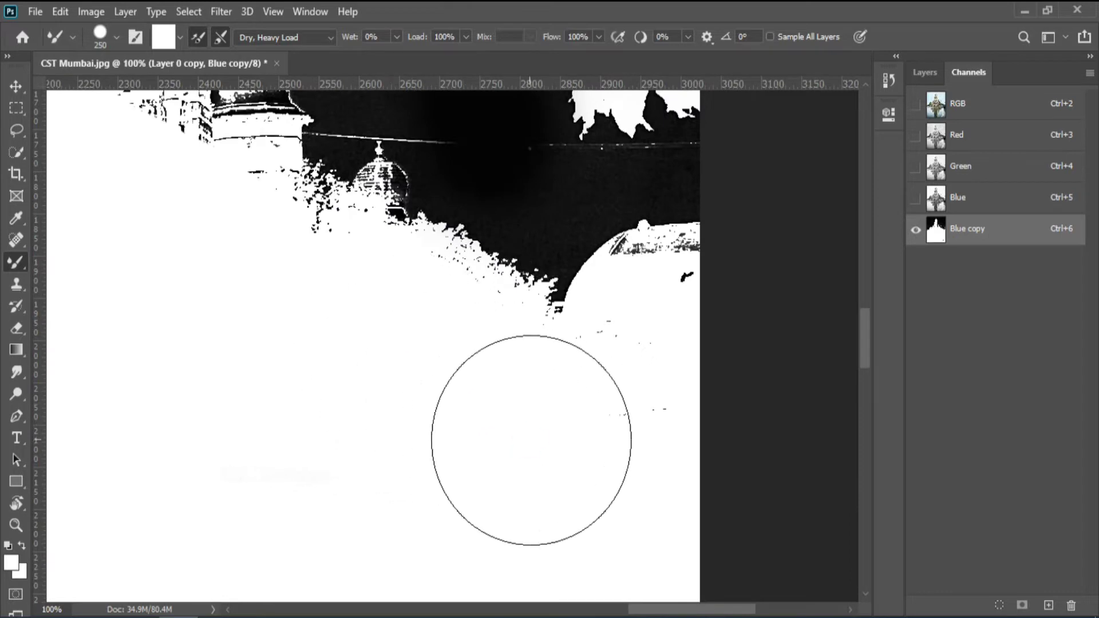
pyautogui.press('[')
pyautogui.press('[')
pyautogui.press('[')
pyautogui.press('[')
pyautogui.moveTo(665, 303); pyautogui.dragTo(643, 274)
pyautogui.moveTo(337, 413); pyautogui.dragTo(492, 475)
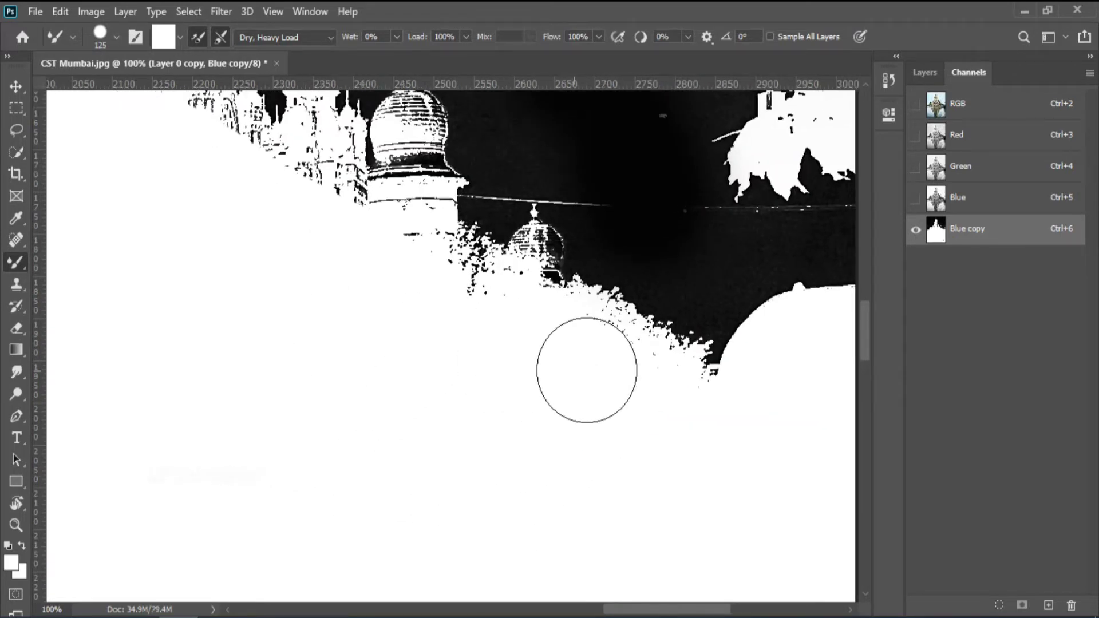
pyautogui.moveTo(444, 351); pyautogui.dragTo(461, 423)
pyautogui.scroll(3, 546, 392)
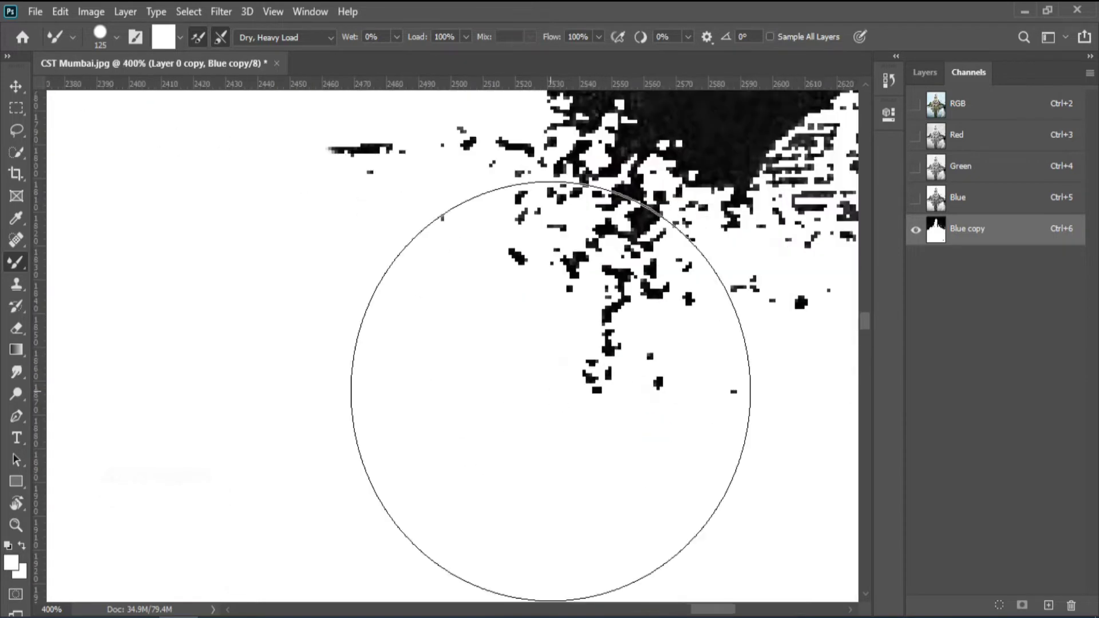
pyautogui.moveTo(367, 347)
pyautogui.mouseDown()
pyautogui.moveTo(316, 344)
pyautogui.moveTo(292, 383)
pyautogui.mouseUp()
# Step: Fill the large dome's dark bands and edges white with a smaller brush
pyautogui.press('[')
pyautogui.press('[')
pyautogui.press('[')
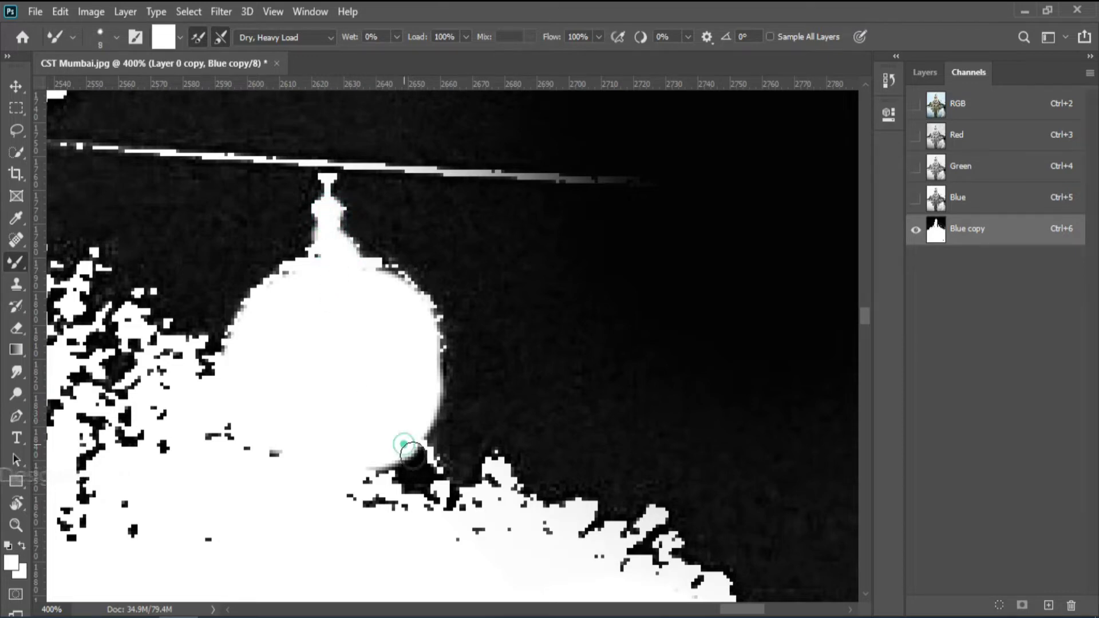
pyautogui.scroll(-3, 349, 424)
pyautogui.scroll(1, 353, 432)
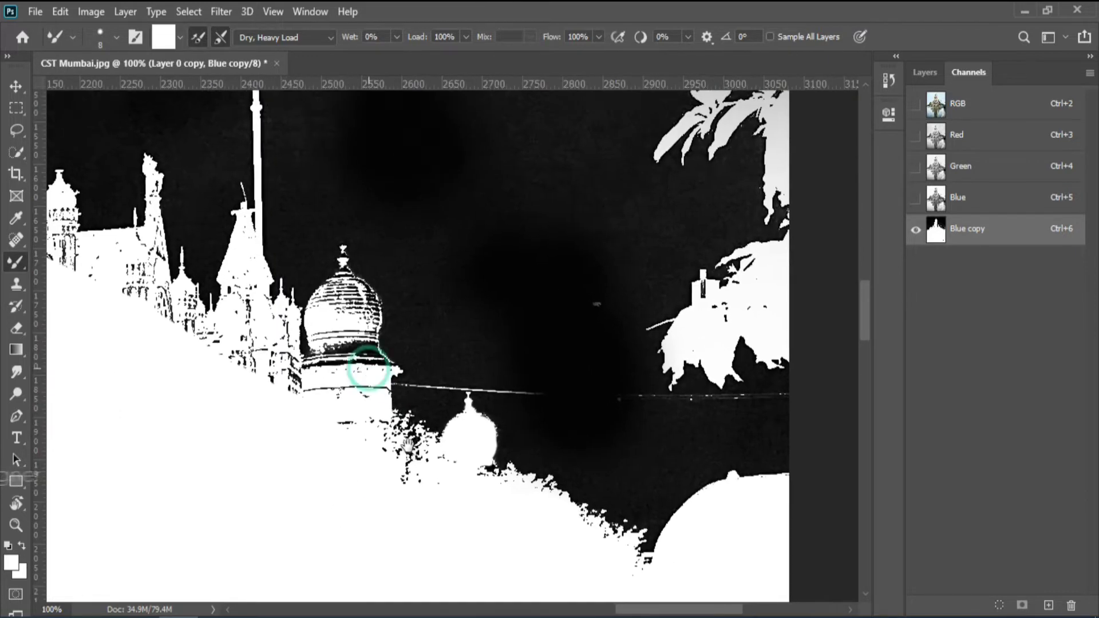
pyautogui.scroll(2, 368, 373)
pyautogui.hscroll(-5, 407, 445)
pyautogui.moveTo(392, 378); pyautogui.dragTo(361, 389)
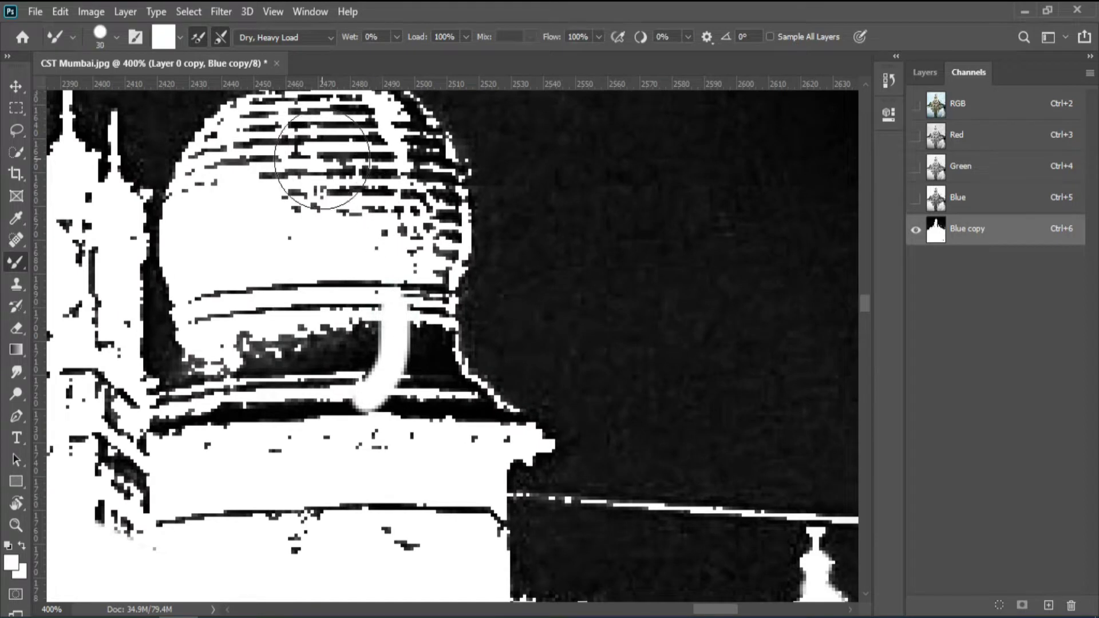
pyautogui.moveTo(323, 159)
pyautogui.mouseDown()
pyautogui.moveTo(385, 154)
pyautogui.moveTo(412, 214)
pyautogui.moveTo(397, 370)
pyautogui.moveTo(405, 355)
pyautogui.moveTo(451, 432)
pyautogui.moveTo(392, 426)
pyautogui.moveTo(240, 355)
pyautogui.moveTo(314, 336)
pyautogui.moveTo(233, 294)
pyautogui.mouseUp()
pyautogui.moveTo(266, 259)
pyautogui.mouseDown()
pyautogui.moveTo(309, 342)
pyautogui.moveTo(277, 269)
pyautogui.moveTo(321, 213)
pyautogui.moveTo(377, 216)
pyautogui.moveTo(400, 330)
pyautogui.mouseUp()
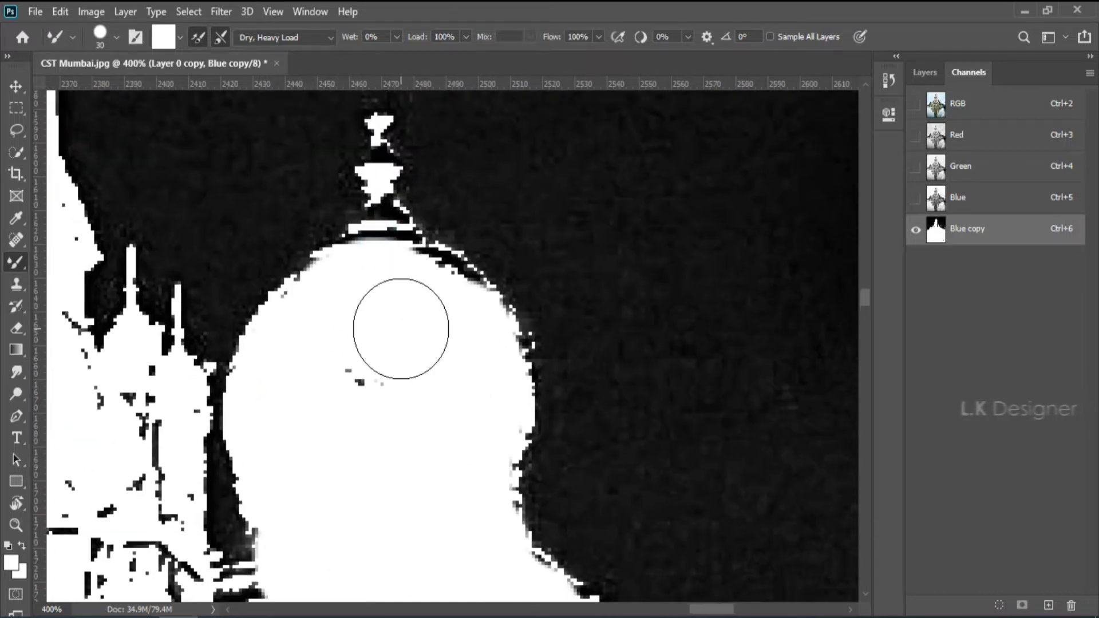
pyautogui.moveTo(421, 264); pyautogui.dragTo(477, 295)
pyautogui.moveTo(514, 360); pyautogui.dragTo(520, 475)
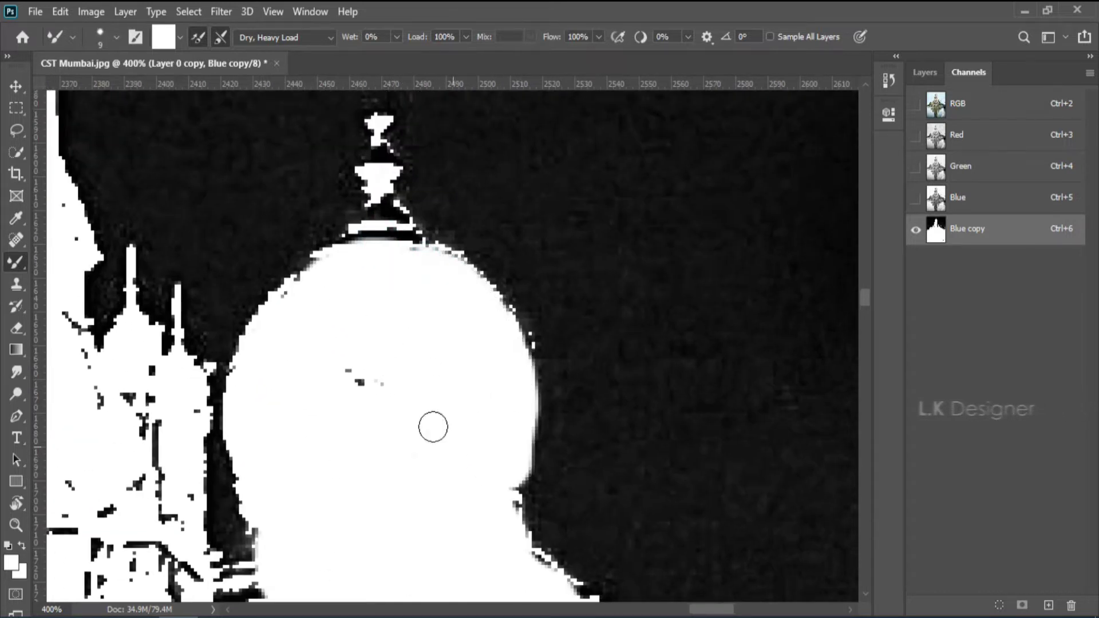
# Step: Paint the spire column and narrow spire neck above the dome white
pyautogui.moveTo(432, 427); pyautogui.dragTo(454, 496)
pyautogui.moveTo(400, 307); pyautogui.dragTo(407, 238)
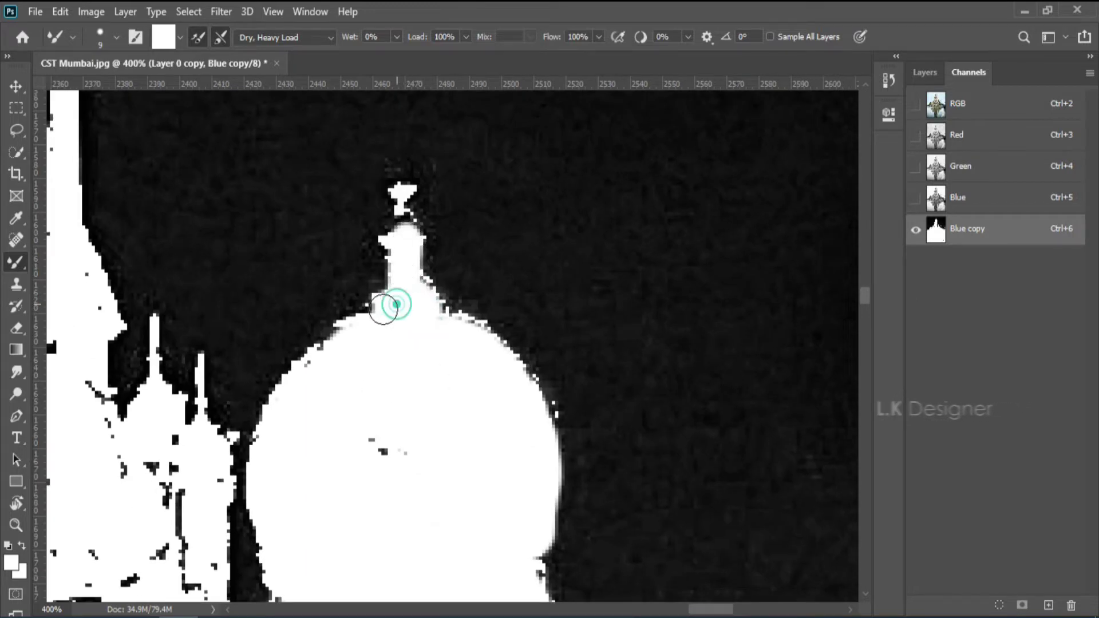
pyautogui.scroll(3, 384, 310)
pyautogui.press('[')
pyautogui.press('[')
pyautogui.moveTo(393, 344); pyautogui.dragTo(416, 301)
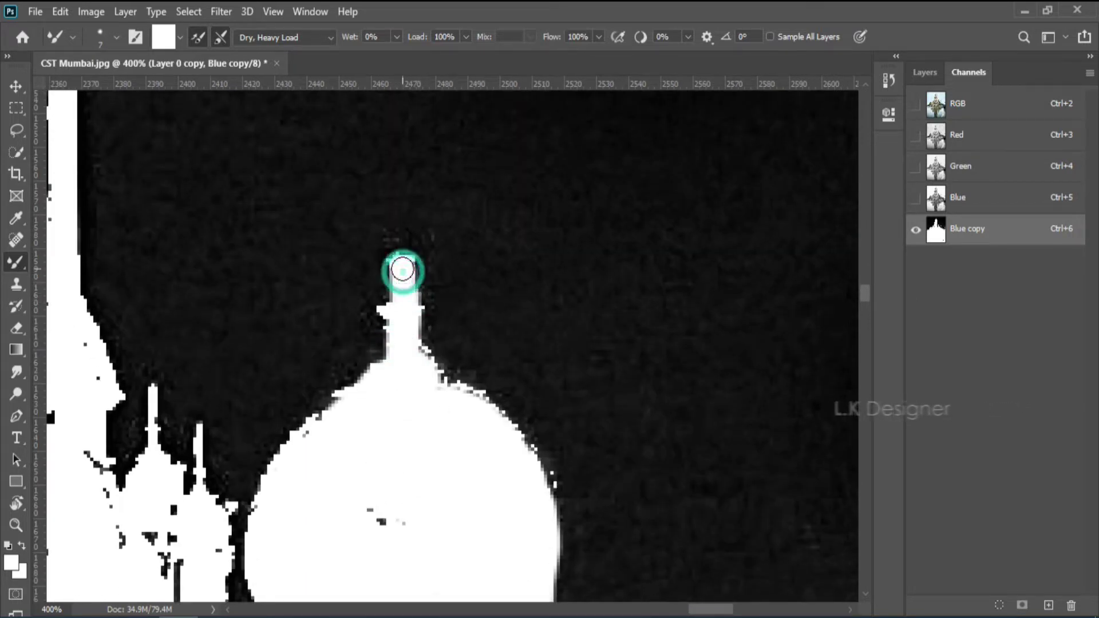
pyautogui.scroll(-1, 403, 269)
pyautogui.scroll(-1, 367, 424)
pyautogui.scroll(-1, 557, 326)
pyautogui.scroll(-1, 391, 327)
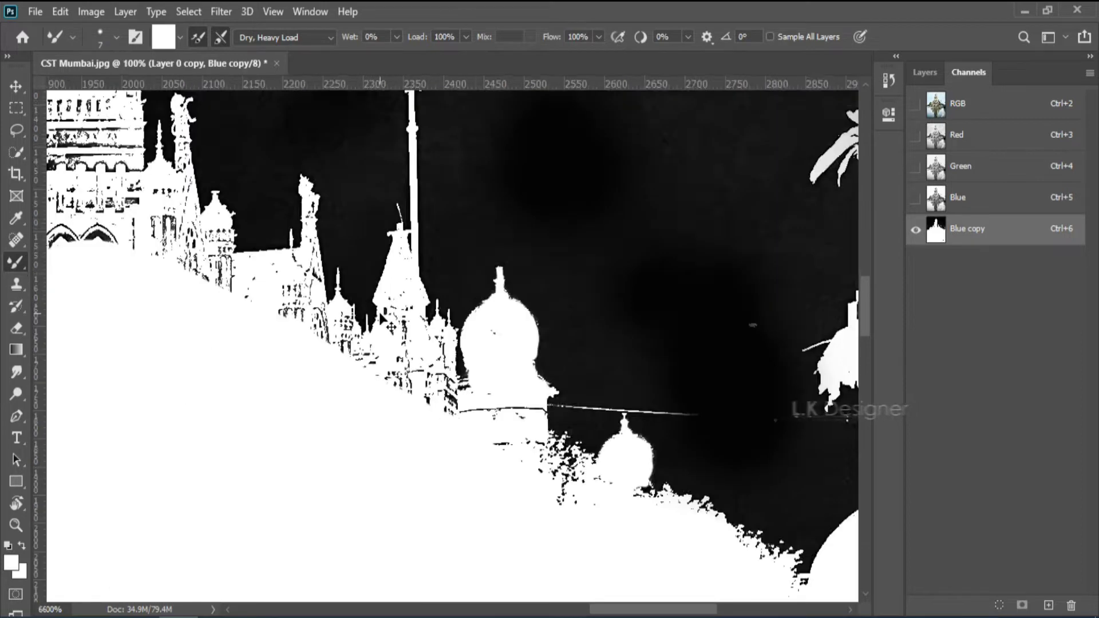
pyautogui.scroll(-1, 391, 327)
pyautogui.scroll(2, 380, 314)
# Step: Enlarge the brush and whiten the remaining black specks along the towers
pyautogui.press(']')
pyautogui.press(']')
pyautogui.press(']')
pyautogui.moveTo(350, 227); pyautogui.dragTo(323, 486)
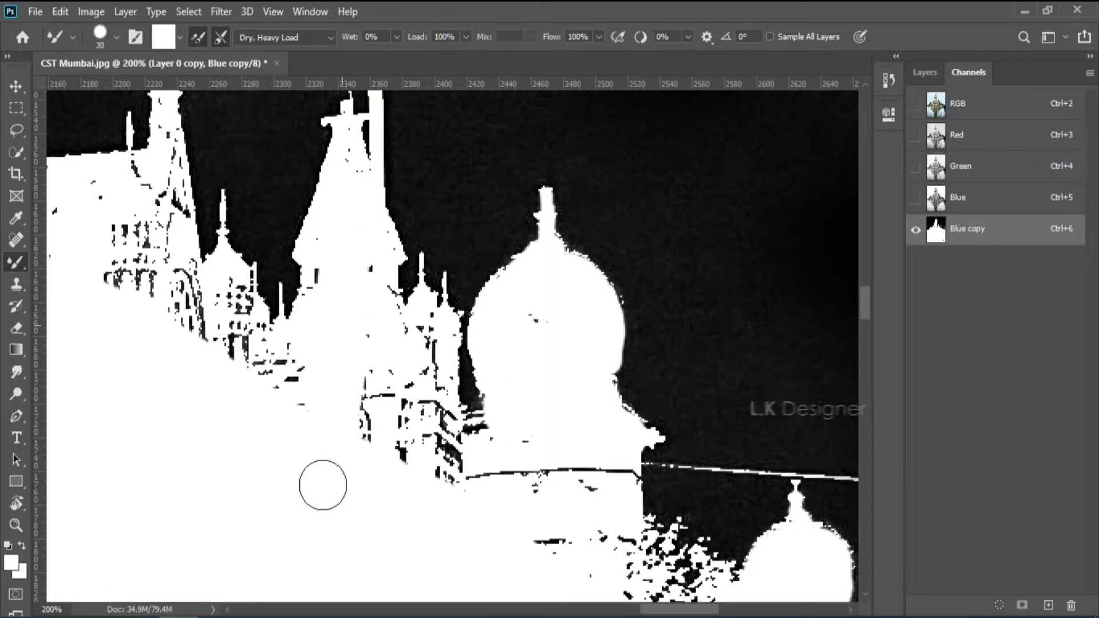
pyautogui.moveTo(326, 250); pyautogui.dragTo(305, 447)
pyautogui.scroll(-2, 251, 191)
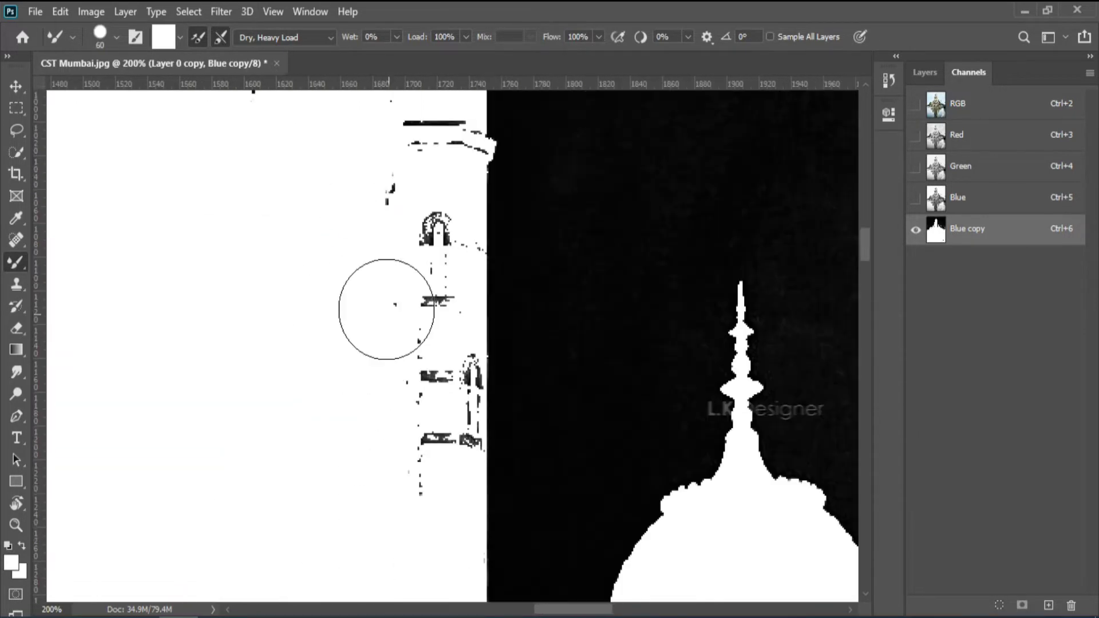
pyautogui.scroll(-1, 381, 306)
pyautogui.press(']')
pyautogui.press(']')
pyautogui.scroll(3, 321, 178)
pyautogui.moveTo(346, 162); pyautogui.dragTo(343, 265)
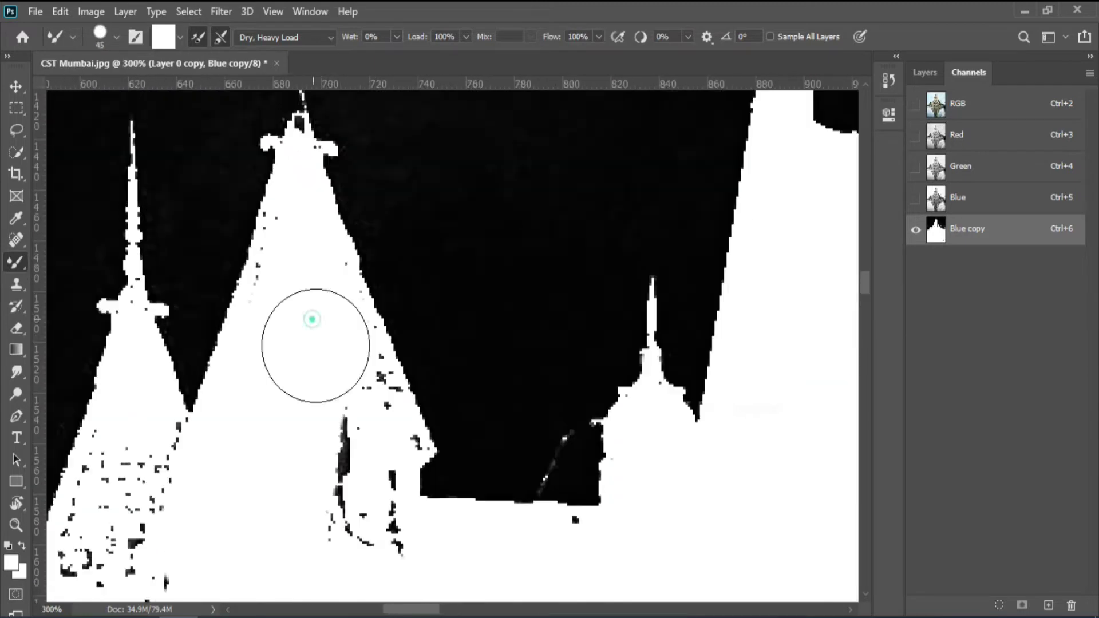
# Step: Whiten the last specks on the pointed tower roof with a smaller brush
pyautogui.press('[')
pyautogui.press('[')
pyautogui.press('[')
pyautogui.moveTo(411, 527)
pyautogui.mouseDown()
pyautogui.moveTo(428, 465)
pyautogui.moveTo(407, 228)
pyautogui.mouseUp()
pyautogui.scroll(-5, 344, 286)
# Step: Select the white mask area using Select > Color Range
pyautogui.press('w')
pyautogui.click(189, 12)
pyautogui.click(213, 172)
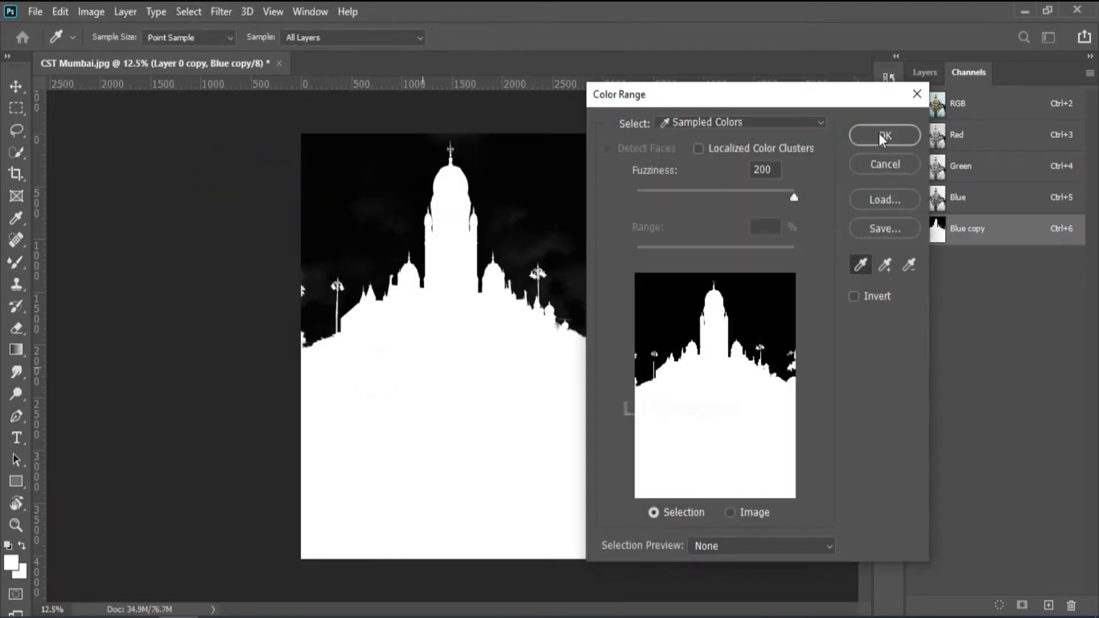
pyautogui.click(884, 137)
# Step: Copy the selected building from the RGB view onto Layer 1 and delete Layer 0 copy
pyautogui.press('F7')
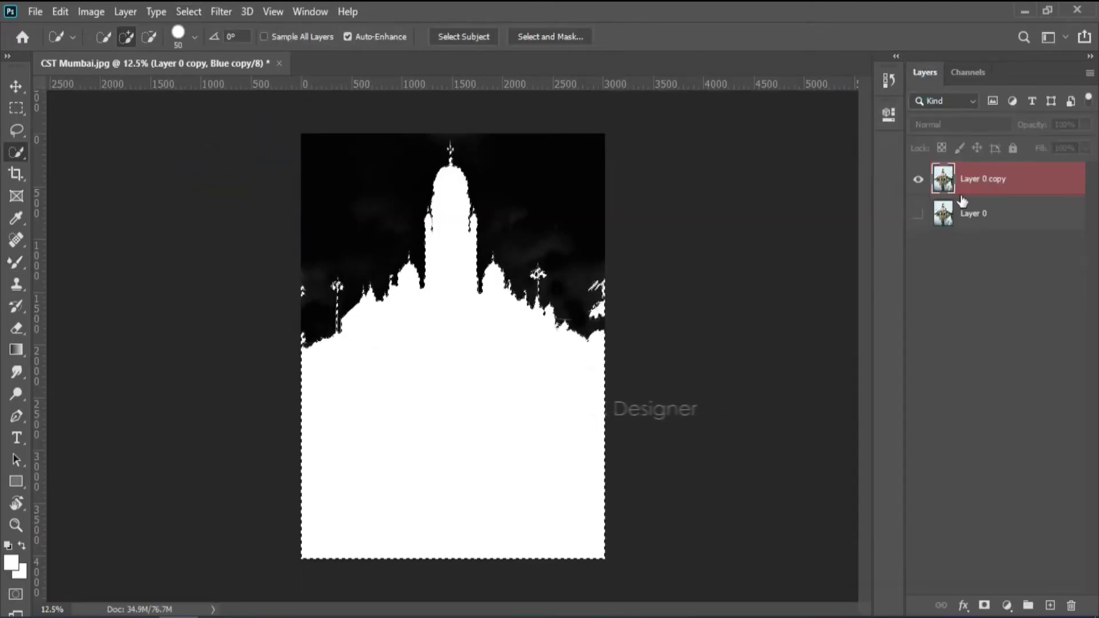
pyautogui.click(985, 194)
pyautogui.hotkey('ctrl', 'j')
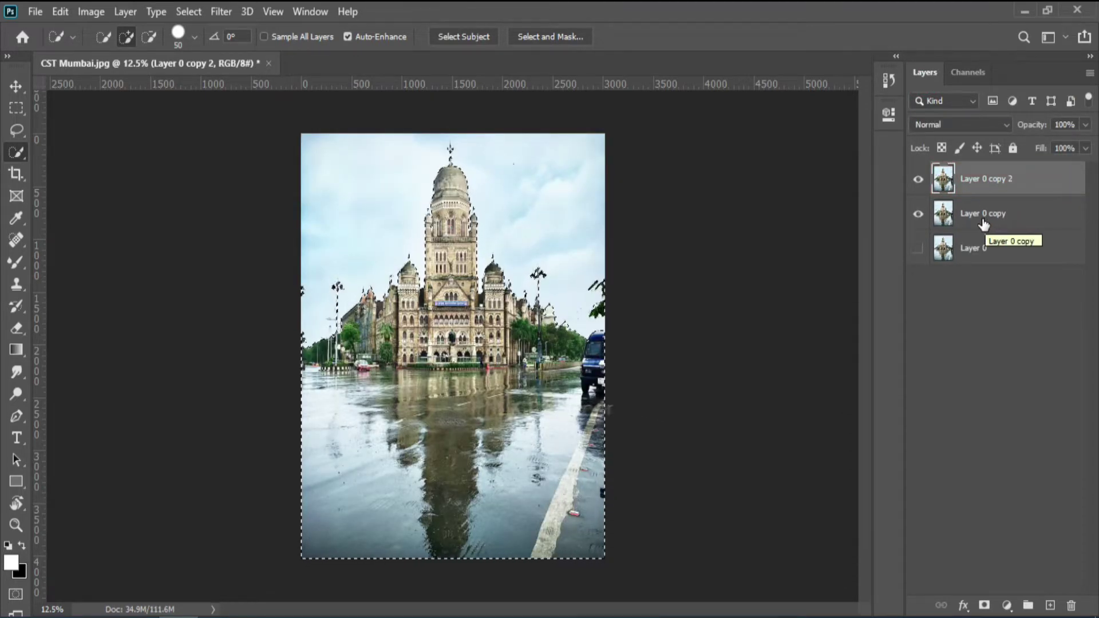
pyautogui.hotkey('ctrl', 'z')
pyautogui.click(971, 175)
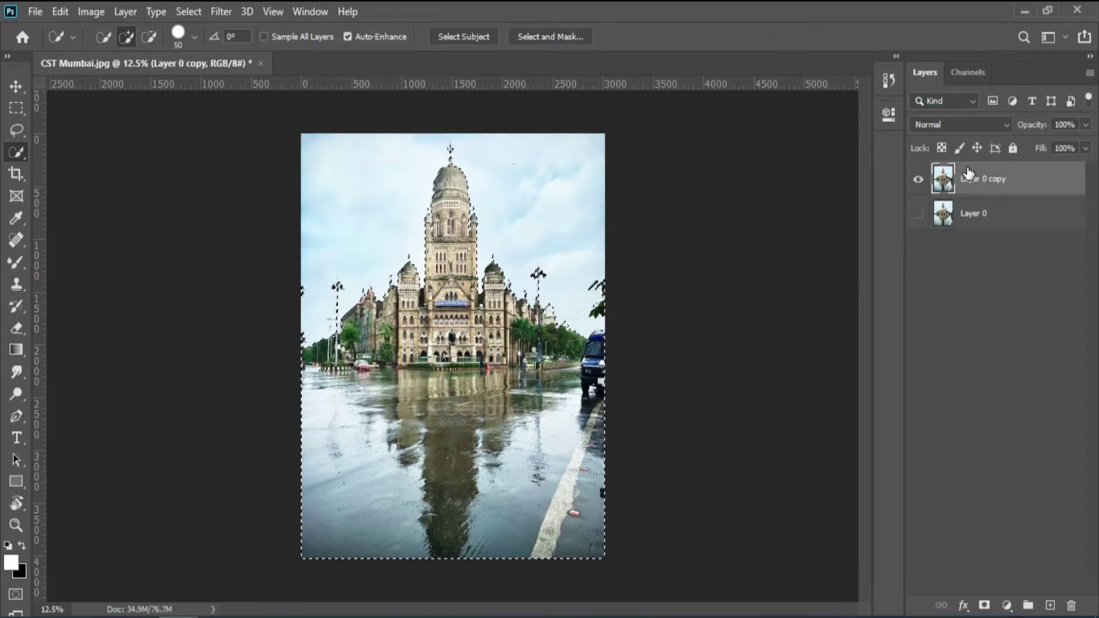
pyautogui.hotkey('ctrl', 'j')
pyautogui.press('Delete')
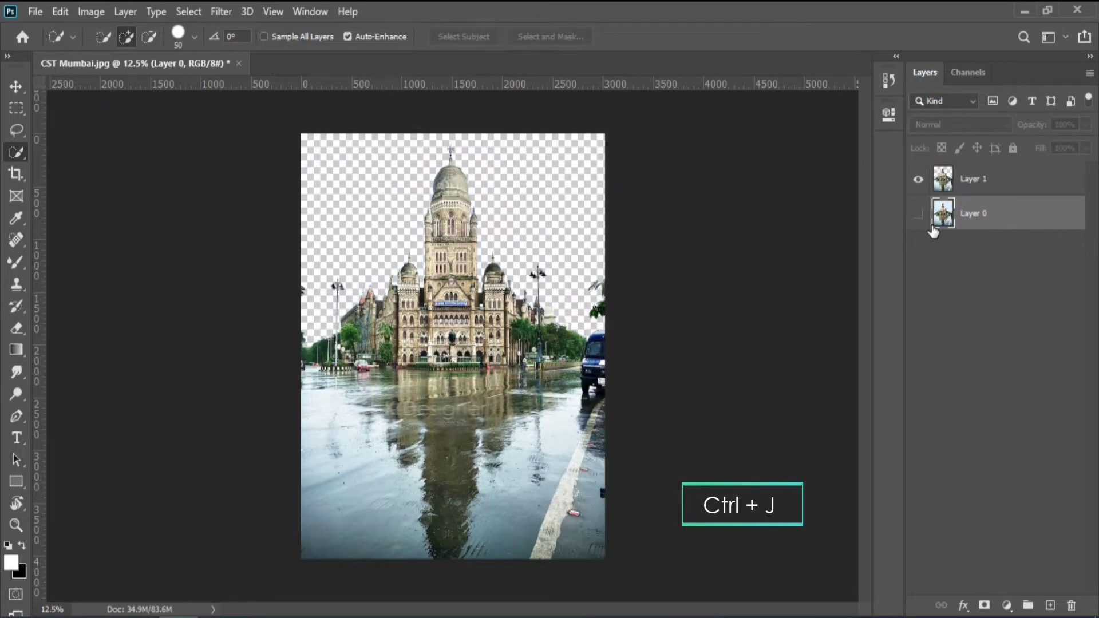
# Step: Inspect the cutout edges up close, then select the original Layer 0
pyautogui.hotkey('ctrl', '+')
pyautogui.hotkey('ctrl', '+')
pyautogui.hotkey('ctrl', '+')
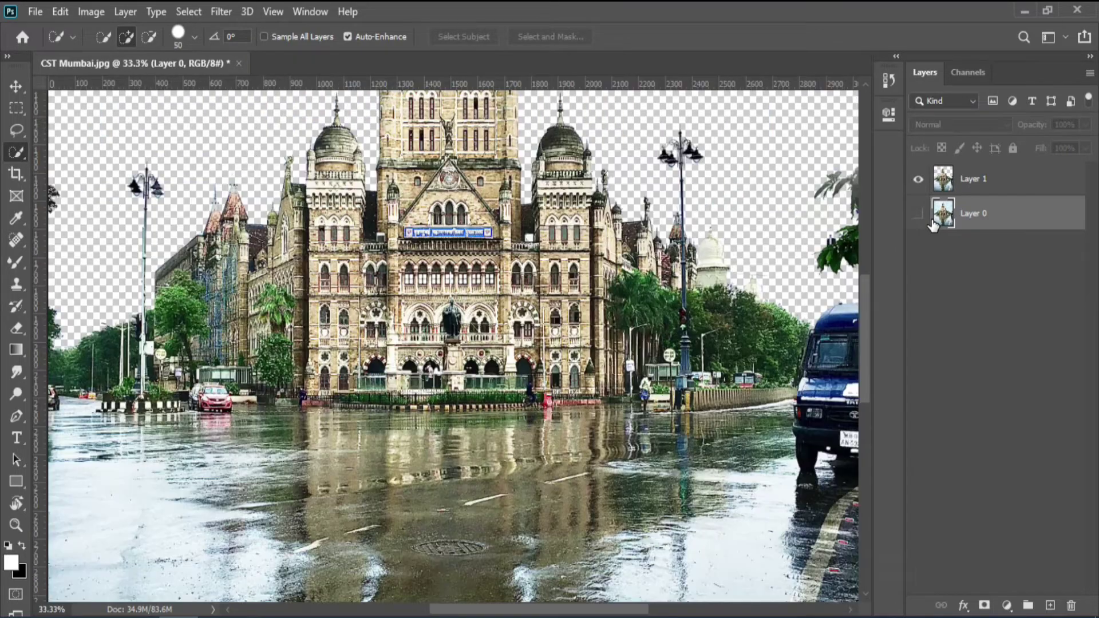
pyautogui.hotkey('ctrl', '-')
pyautogui.press('v')
pyautogui.click(491, 281)
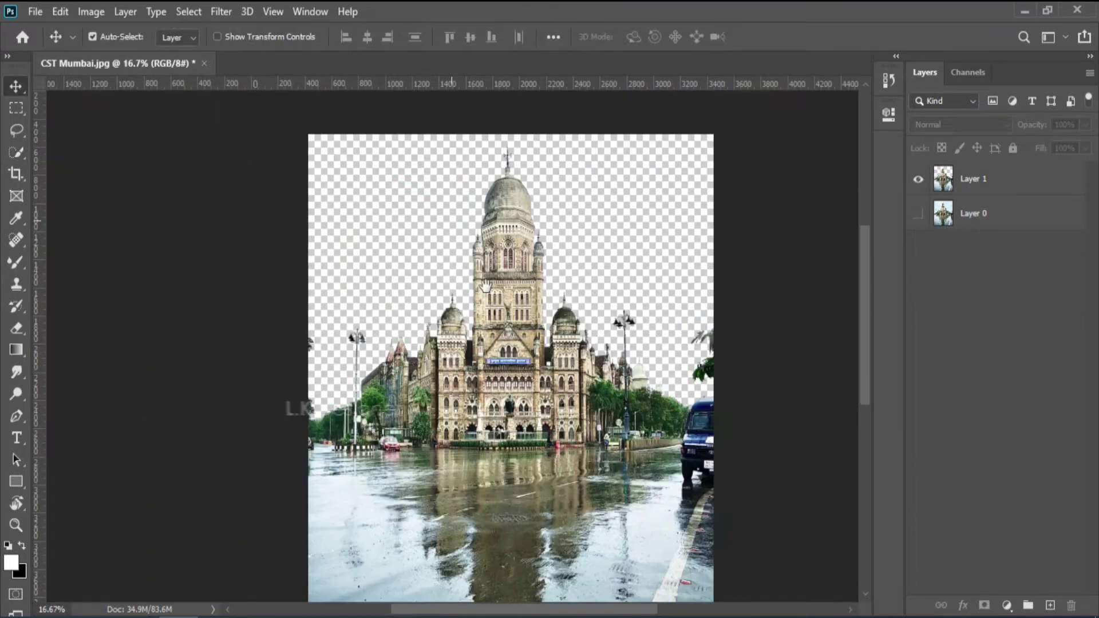
pyautogui.hotkey('ctrl', '0')
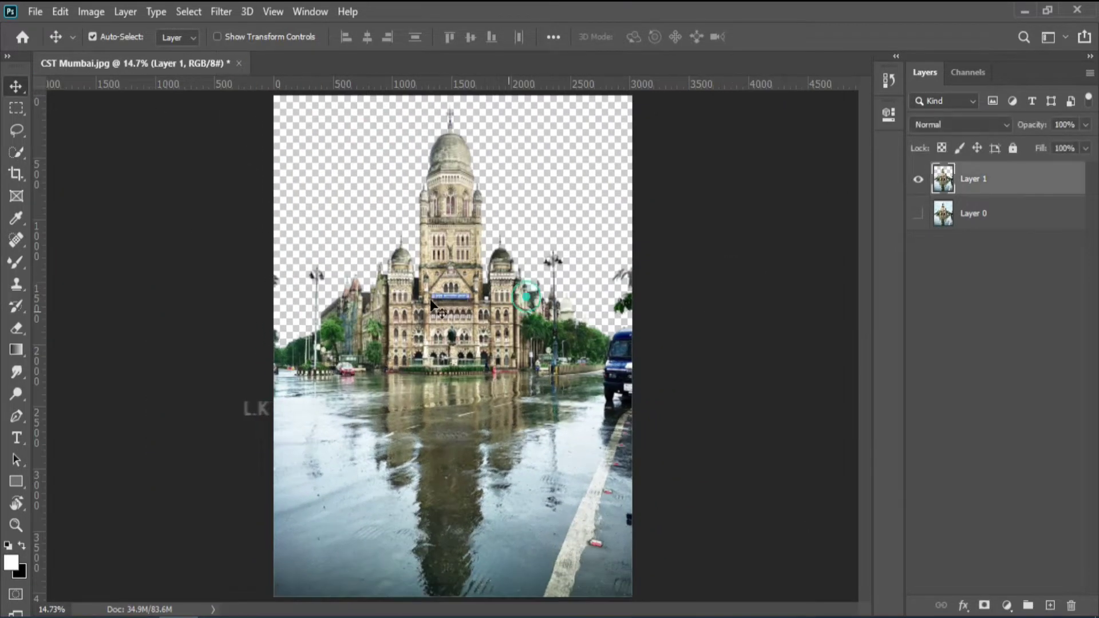
pyautogui.click(612, 251)
pyautogui.click(988, 214)
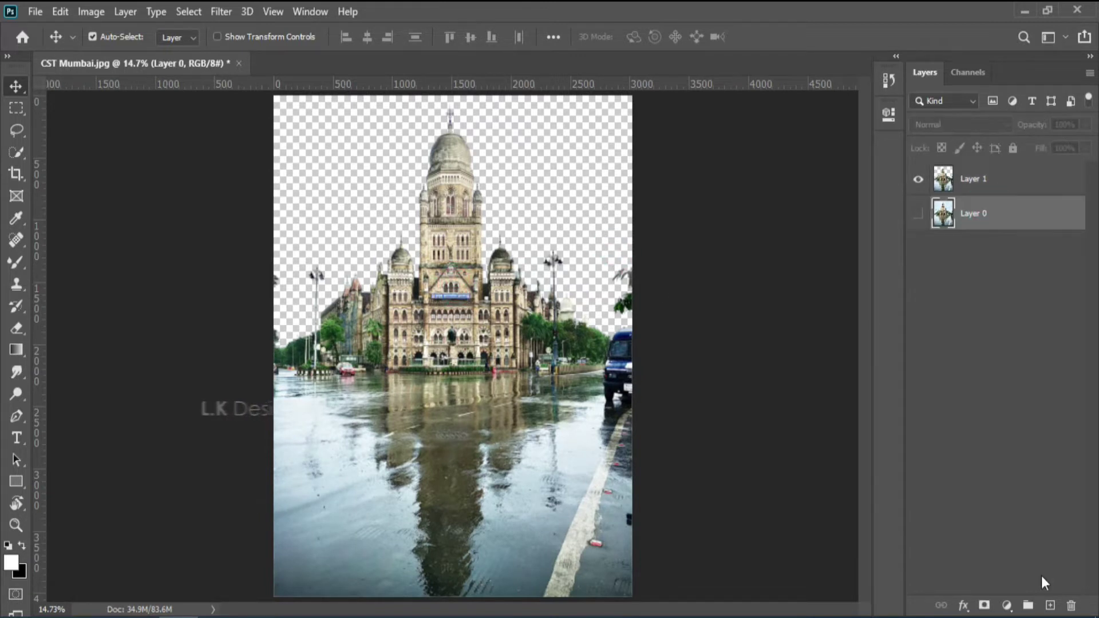
# Step: Add an empty layer and set the gradient's left stop to black (#000000)
pyautogui.click(1050, 606)
pyautogui.click(16, 350)
pyautogui.click(115, 37)
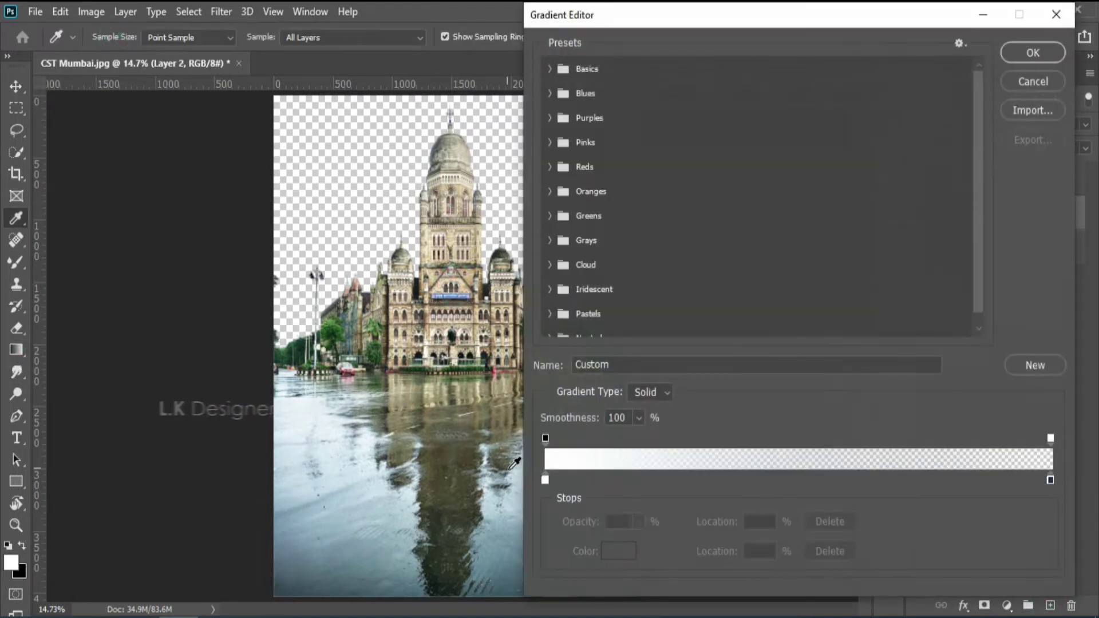
pyautogui.doubleClick(545, 479)
pyautogui.write('000000')
pyautogui.click(1038, 245)
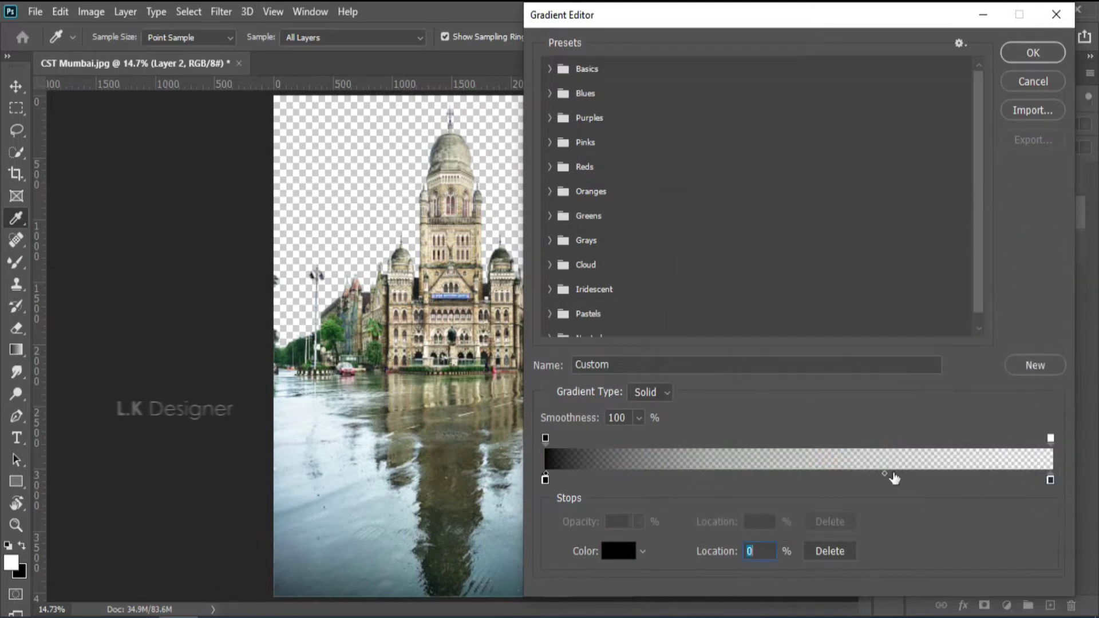
# Step: Set the gradient's right stop to dark navy #122a43 at 100% opacity
pyautogui.click(620, 551)
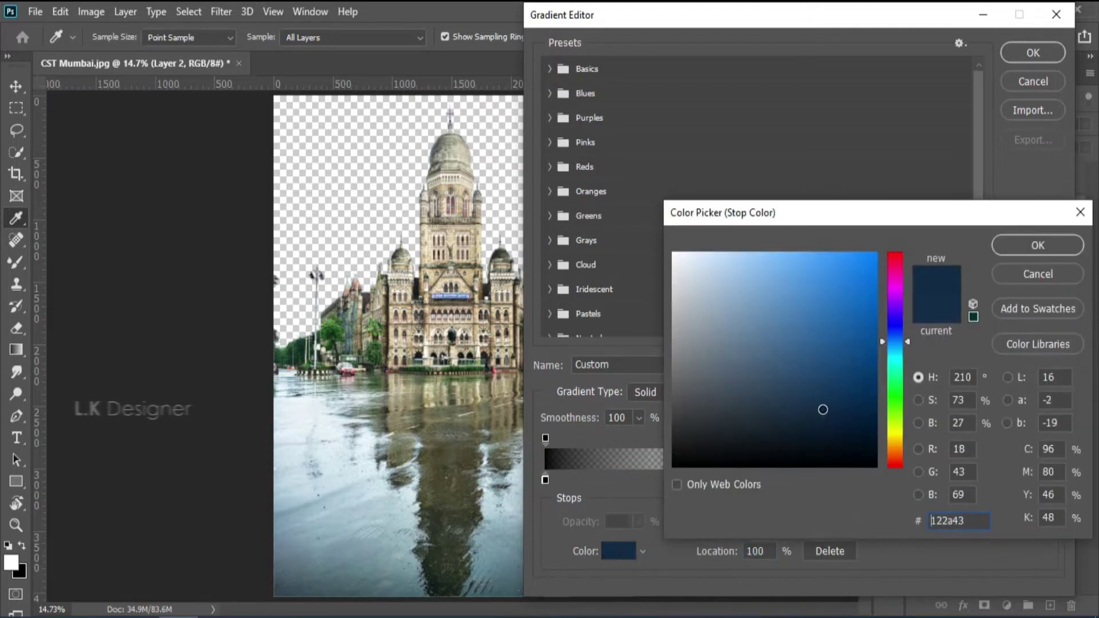
pyautogui.click(1017, 247)
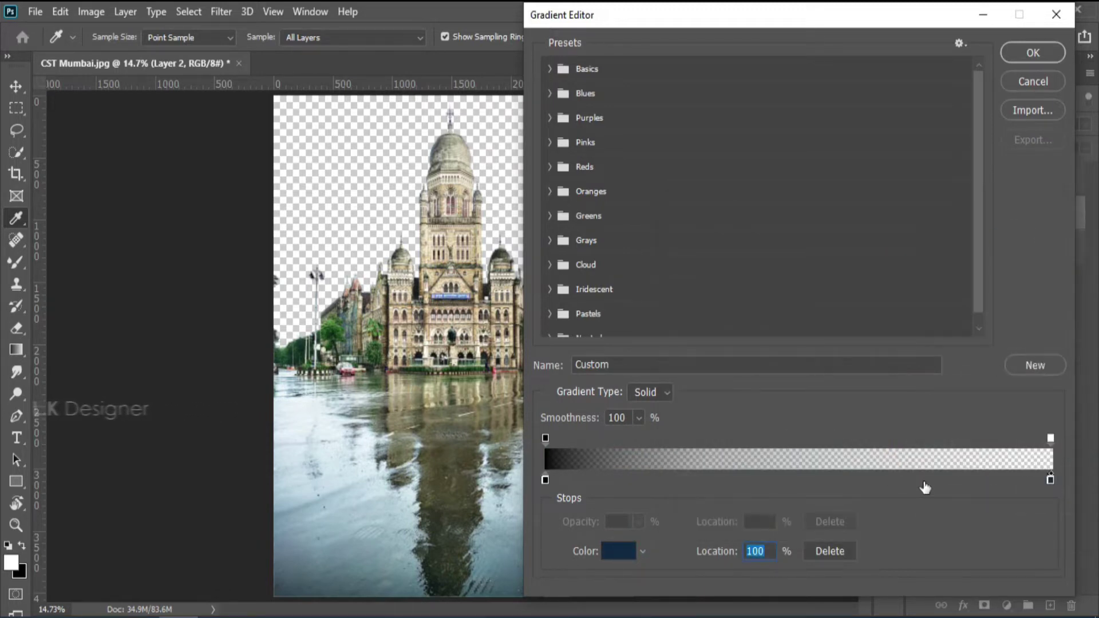
pyautogui.click(1051, 438)
pyautogui.moveTo(650, 547); pyautogui.dragTo(716, 543)
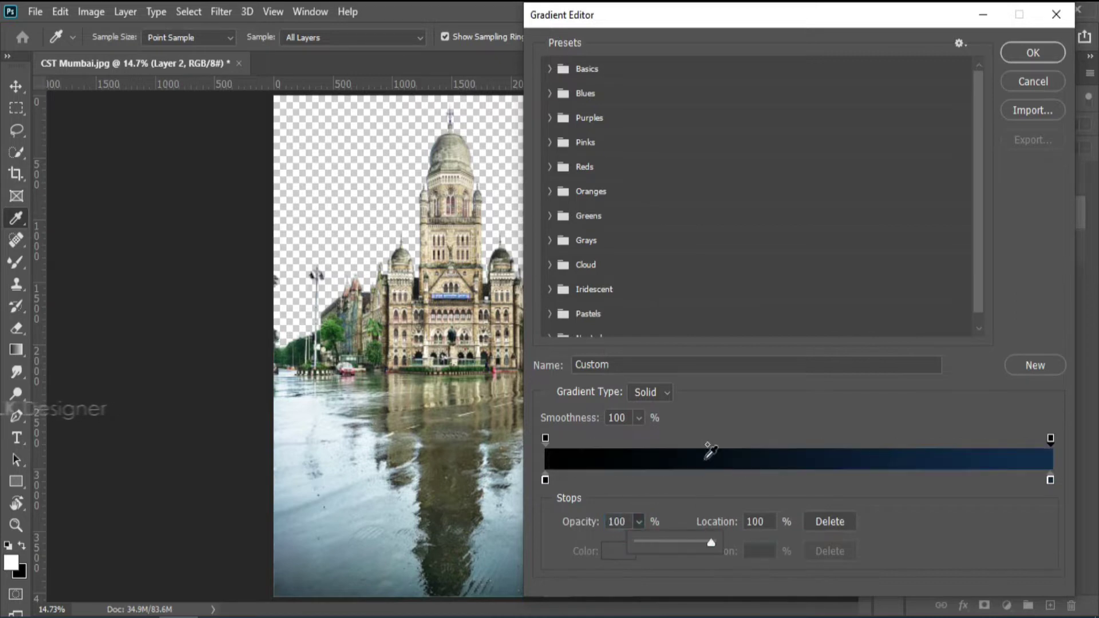
pyautogui.click(1033, 53)
pyautogui.click(116, 38)
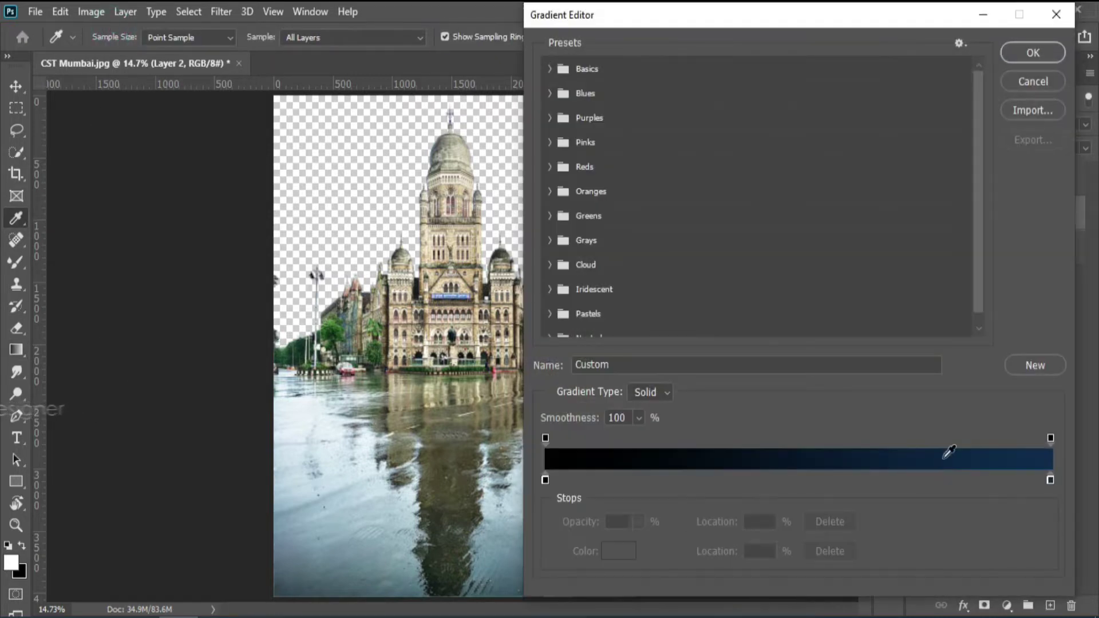
pyautogui.click(1051, 439)
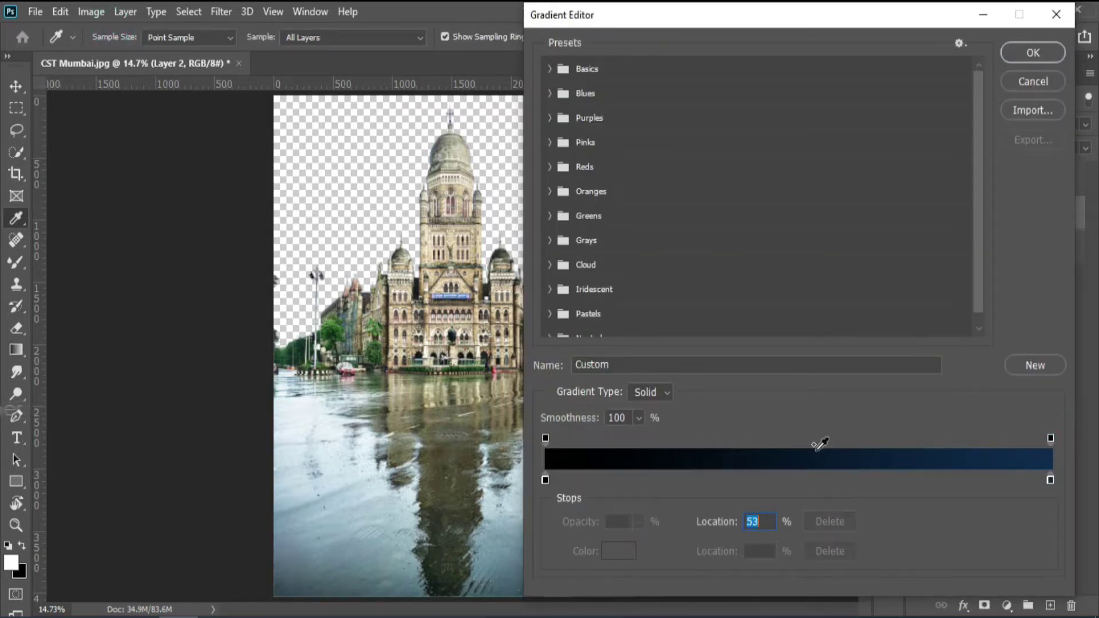
pyautogui.click(1033, 53)
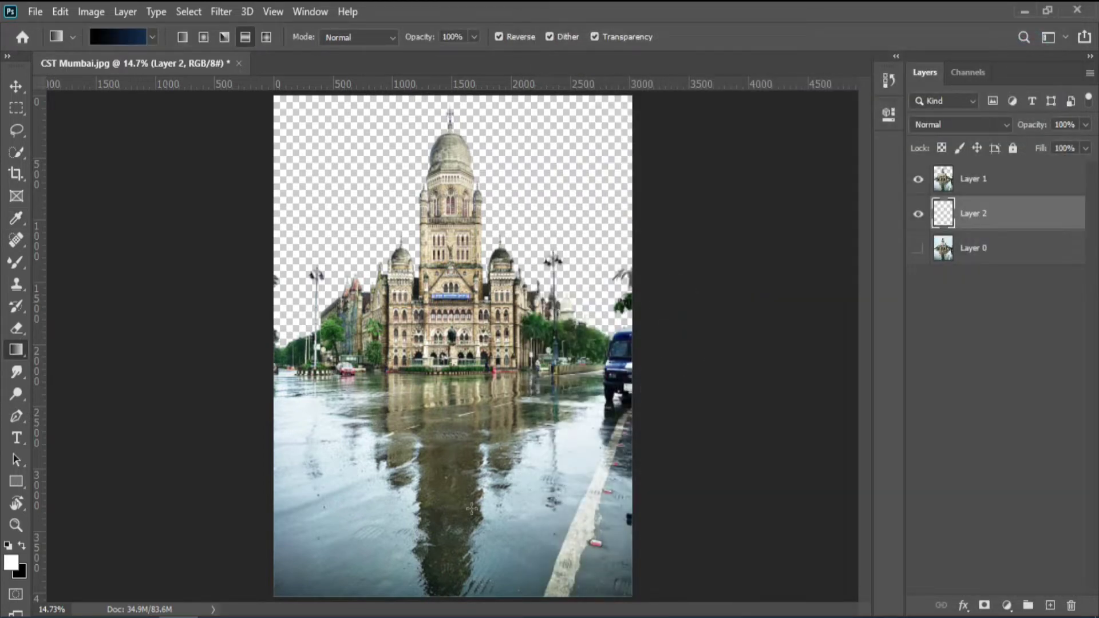
# Step: Draw the black-to-navy gradient across Layer 2, undoing and redrawing it once
pyautogui.moveTo(475, 98); pyautogui.dragTo(497, 170)
pyautogui.hotkey('ctrl', '+')
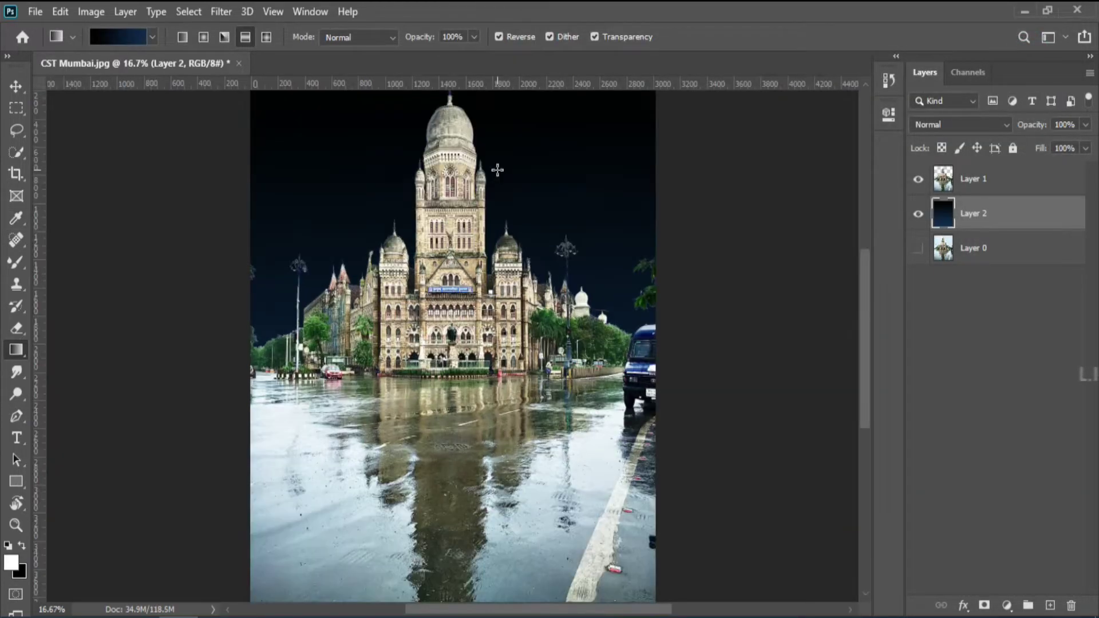
pyautogui.hotkey('ctrl', 'z')
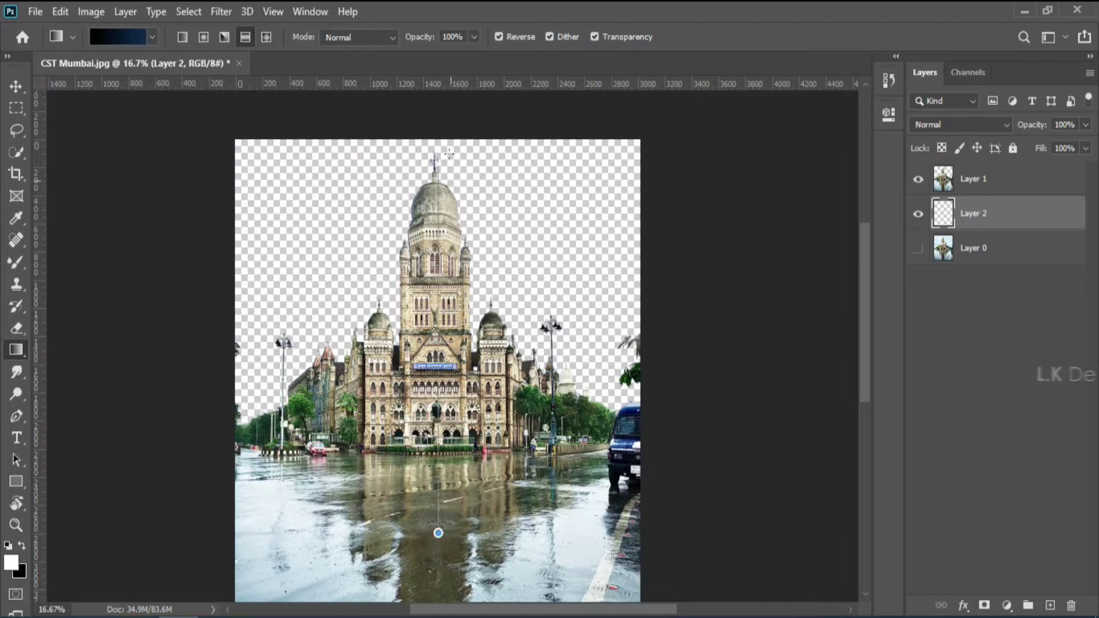
pyautogui.moveTo(449, 154); pyautogui.dragTo(448, 135)
# Step: Load the building layer's outline as a selection and contract it by 3 pixels
pyautogui.hotkey('ctrl', '+')
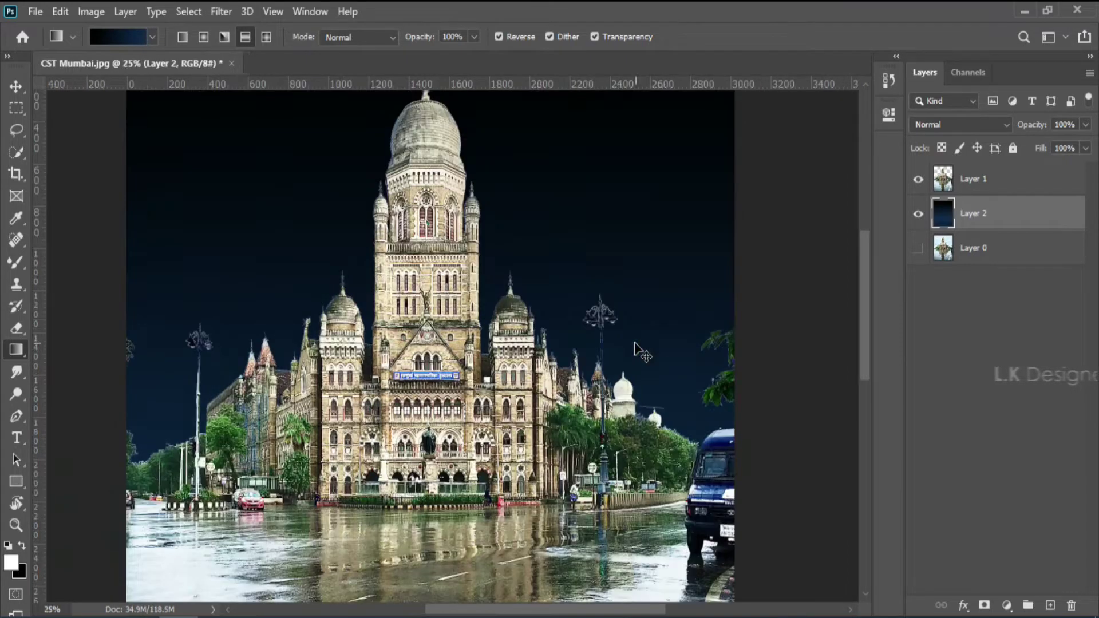
pyautogui.hotkey('ctrl', '+')
pyautogui.hotkey('ctrl', '+')
pyautogui.hotkey('ctrl', '+')
pyautogui.press('v')
pyautogui.hotkey('ctrl', '+')
pyautogui.hotkey('ctrl', '+')
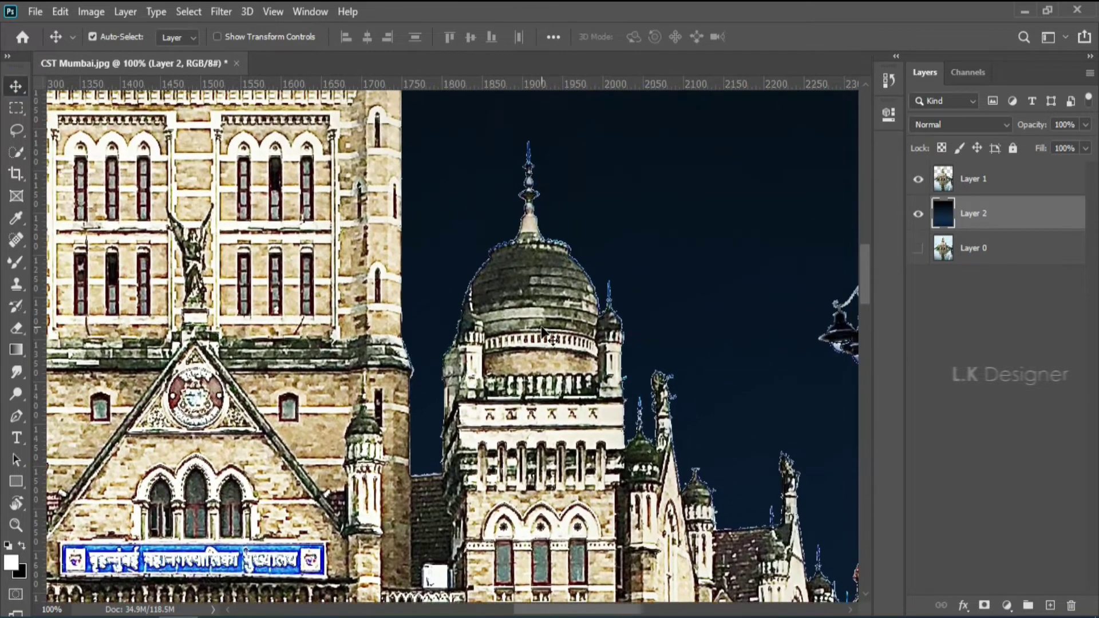
pyautogui.hotkey('ctrl', '+')
pyautogui.rightClick(943, 179)
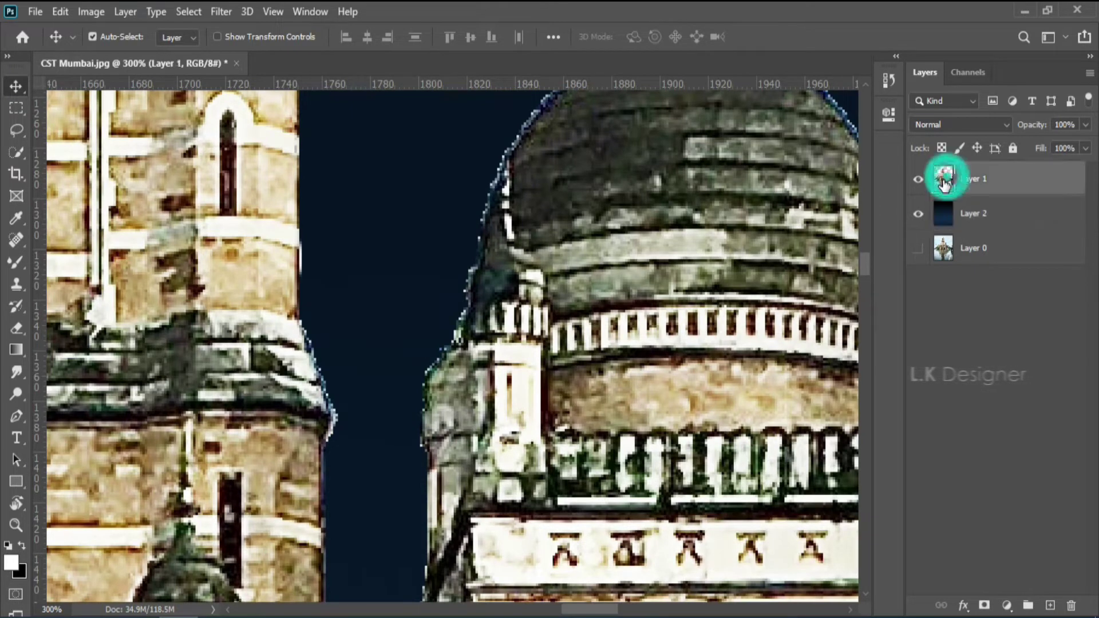
pyautogui.click(939, 228)
pyautogui.click(216, 10)
pyautogui.moveTo(204, 250)
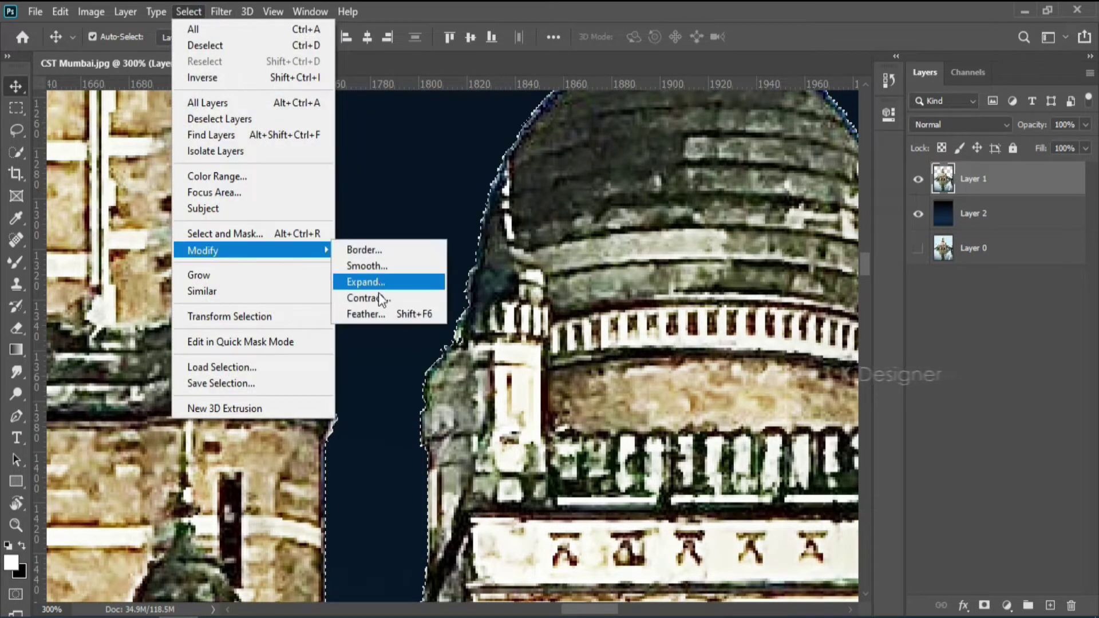
pyautogui.click(380, 298)
pyautogui.write('3')
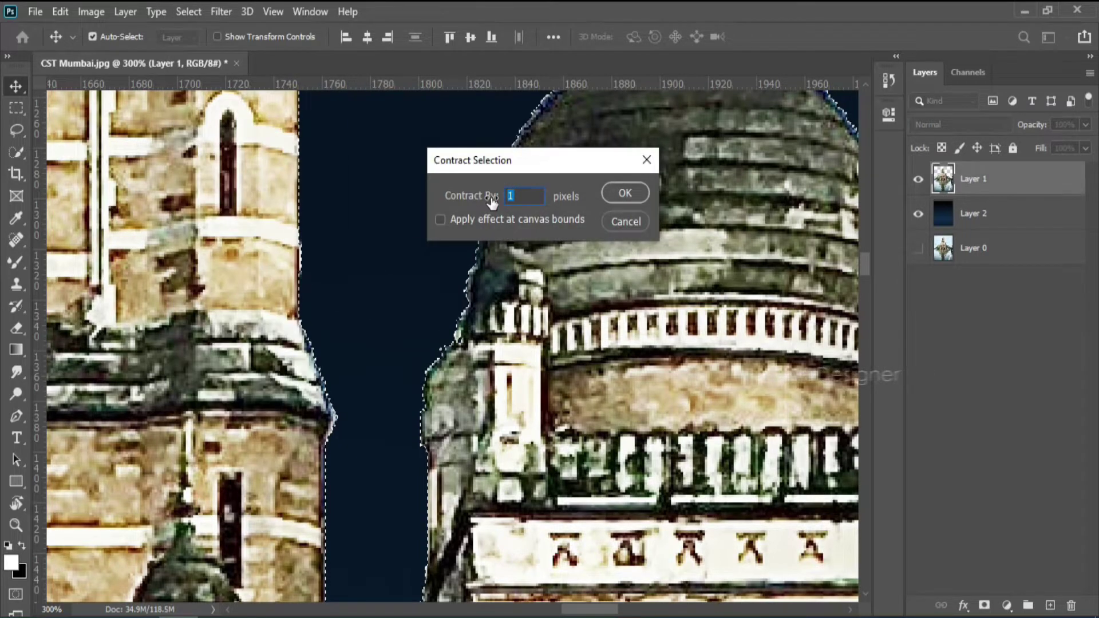
pyautogui.click(635, 193)
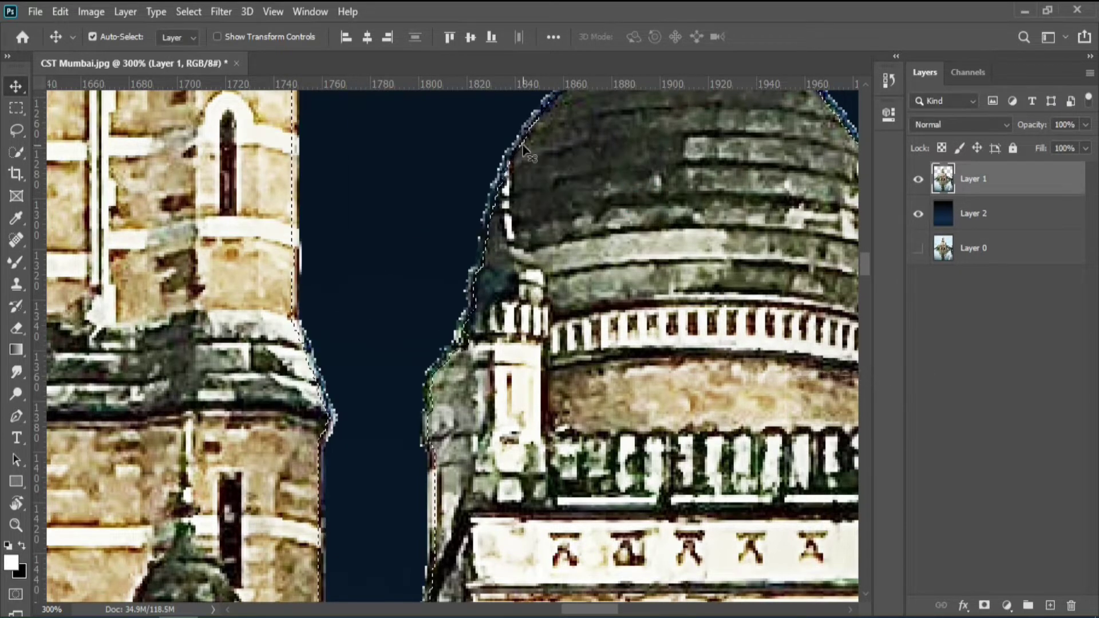
# Step: Inspect the contracted selection edges and turn off layer auto-select
pyautogui.hotkey('ctrl', '-')
pyautogui.hotkey('ctrl', '-')
pyautogui.hotkey('ctrl', '-')
pyautogui.hotkey('ctrl', '-')
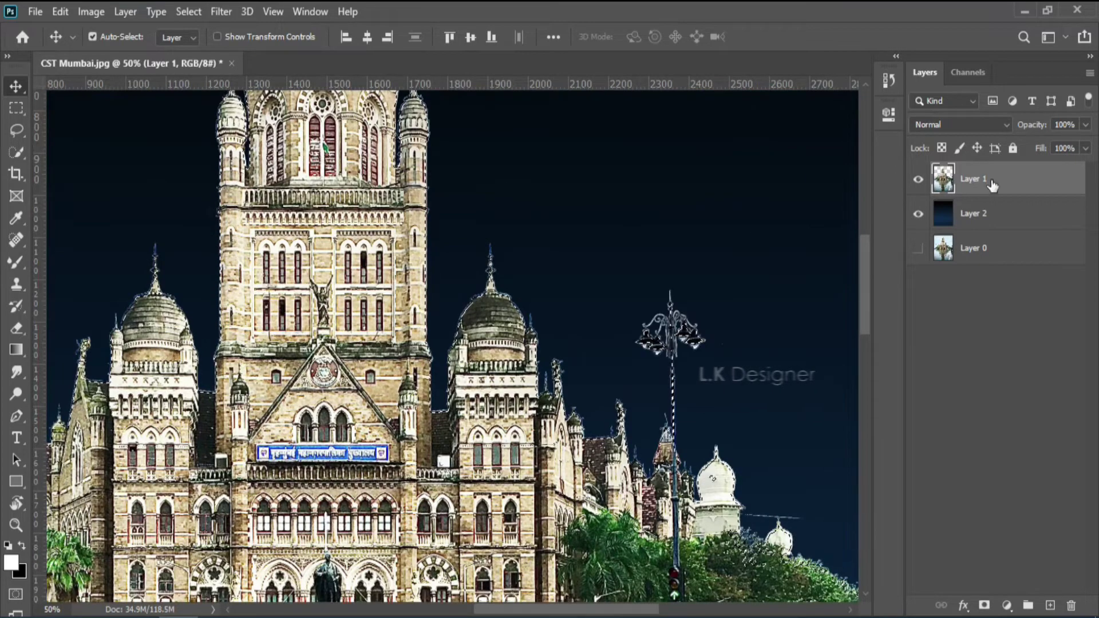
pyautogui.hotkey('ctrl', '+')
pyautogui.hotkey('ctrl', '+')
pyautogui.hotkey('ctrl', '+')
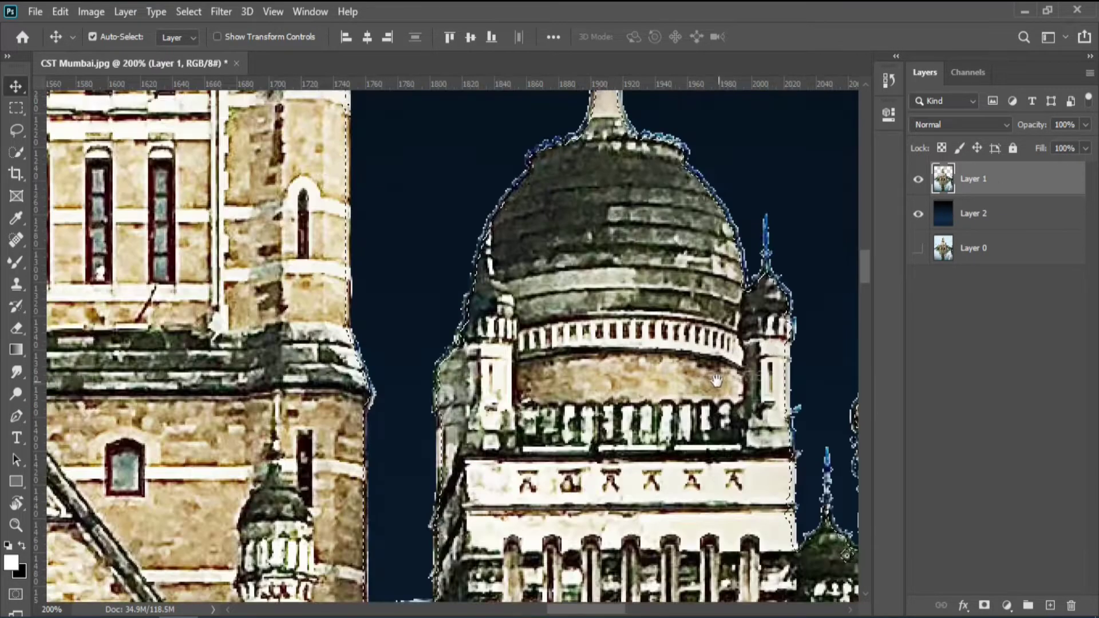
pyautogui.hscroll(5, 596, 475)
pyautogui.hscroll(3, 595, 475)
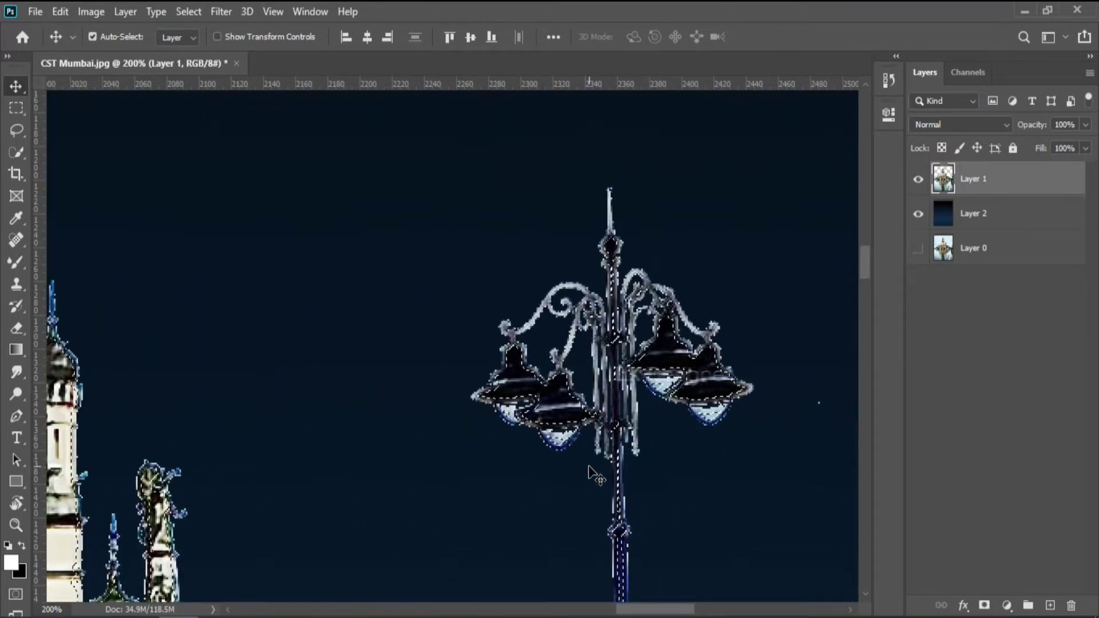
pyautogui.press('ctrl')
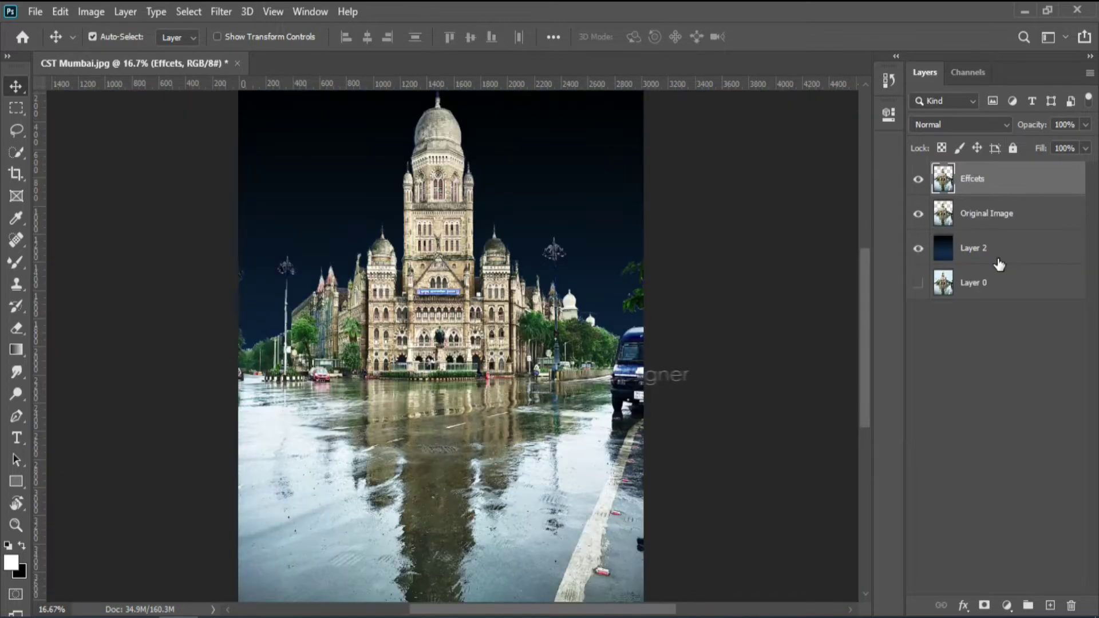
# Step: Try a Levels adjustment on the building layer, then cancel it
pyautogui.click(91, 12)
pyautogui.click(275, 85)
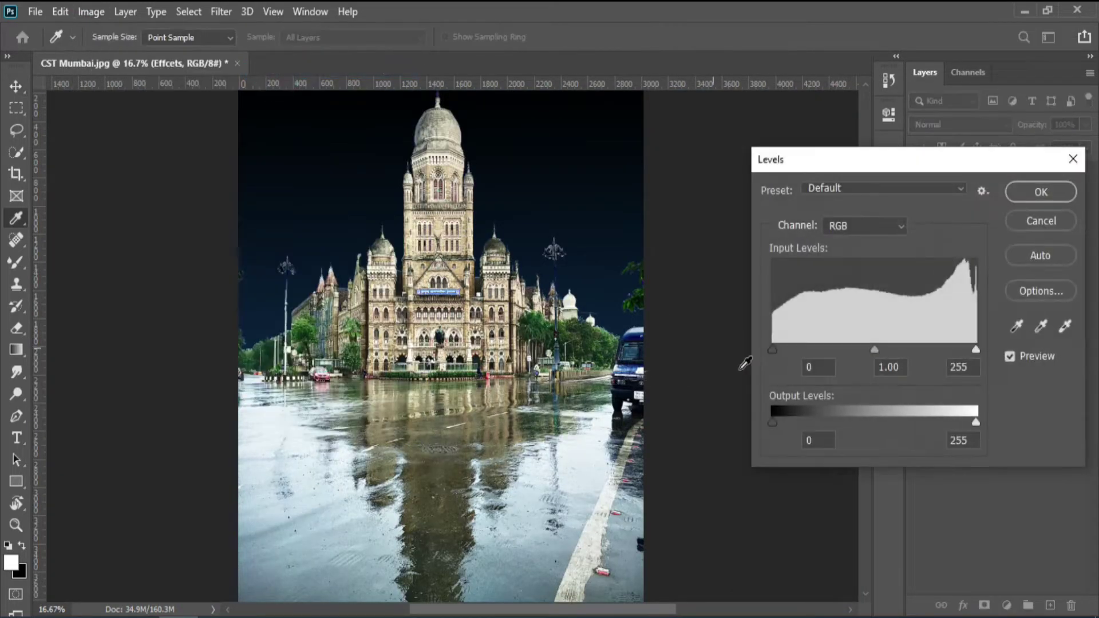
pyautogui.moveTo(771, 422); pyautogui.dragTo(783, 421)
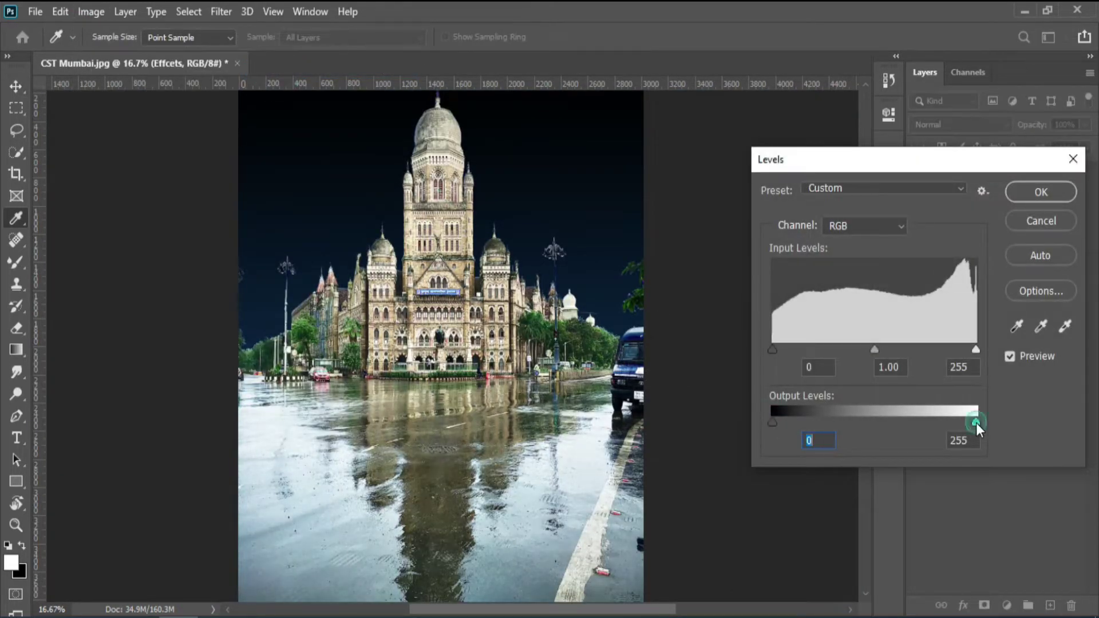
pyautogui.click(1048, 221)
# Step: Apply Curves with the white point lowered to about 28 output and the midtones bent down
pyautogui.click(89, 11)
pyautogui.moveTo(116, 55)
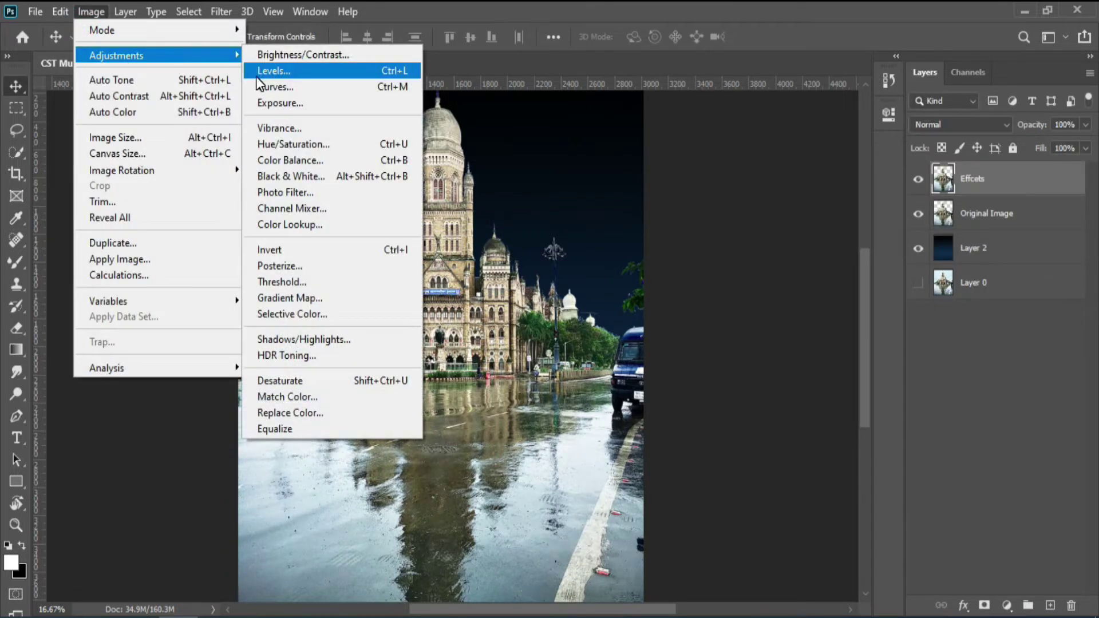
pyautogui.click(278, 87)
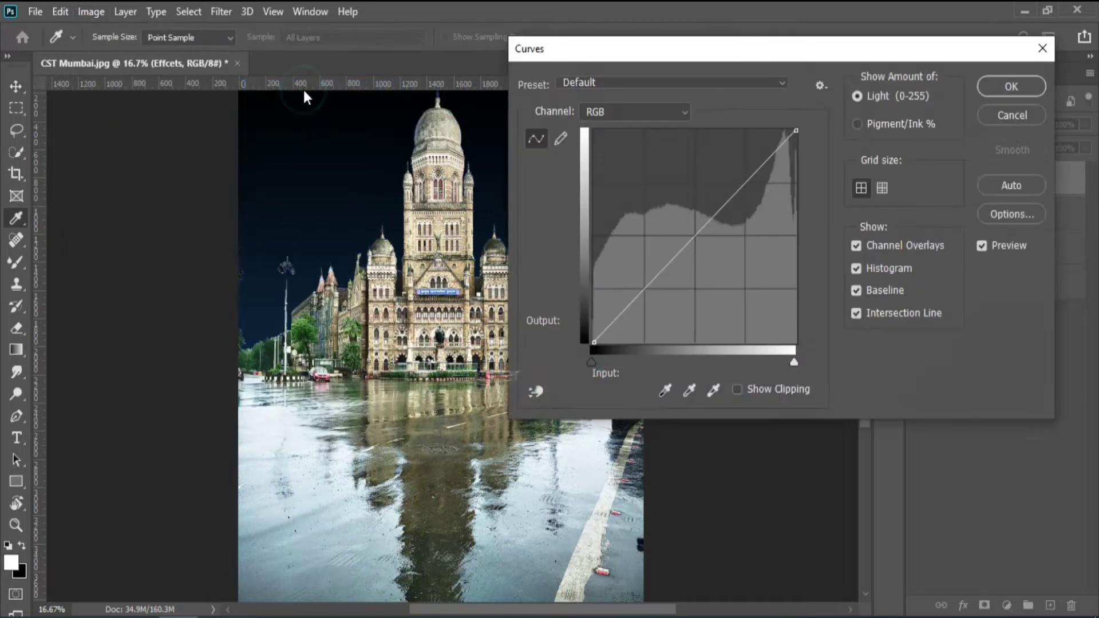
pyautogui.moveTo(798, 131); pyautogui.dragTo(799, 297)
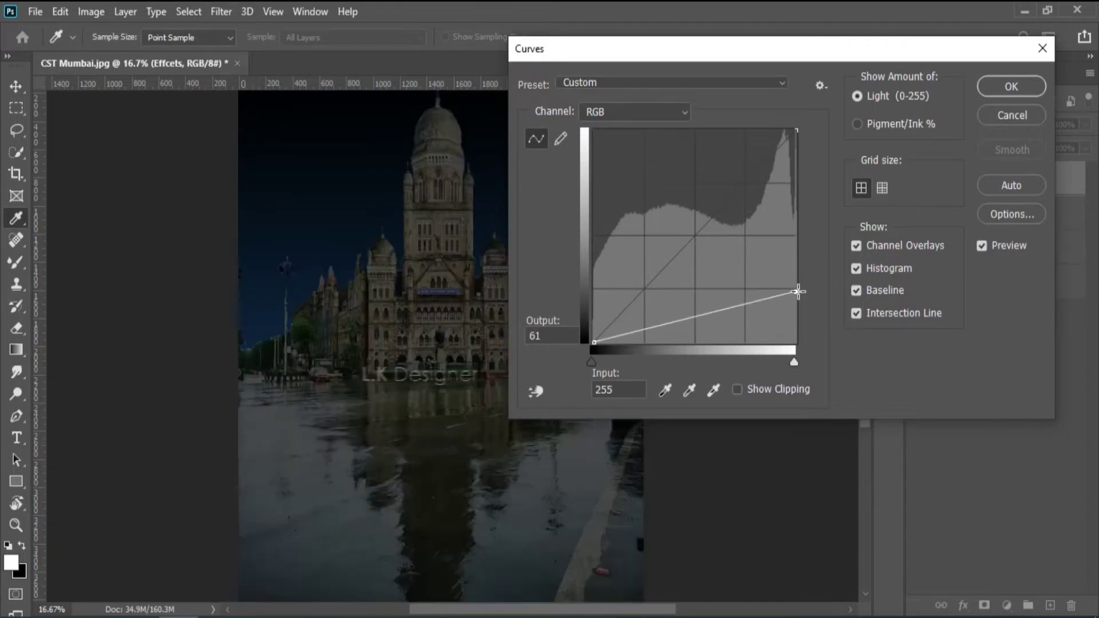
pyautogui.moveTo(714, 47); pyautogui.dragTo(870, 71)
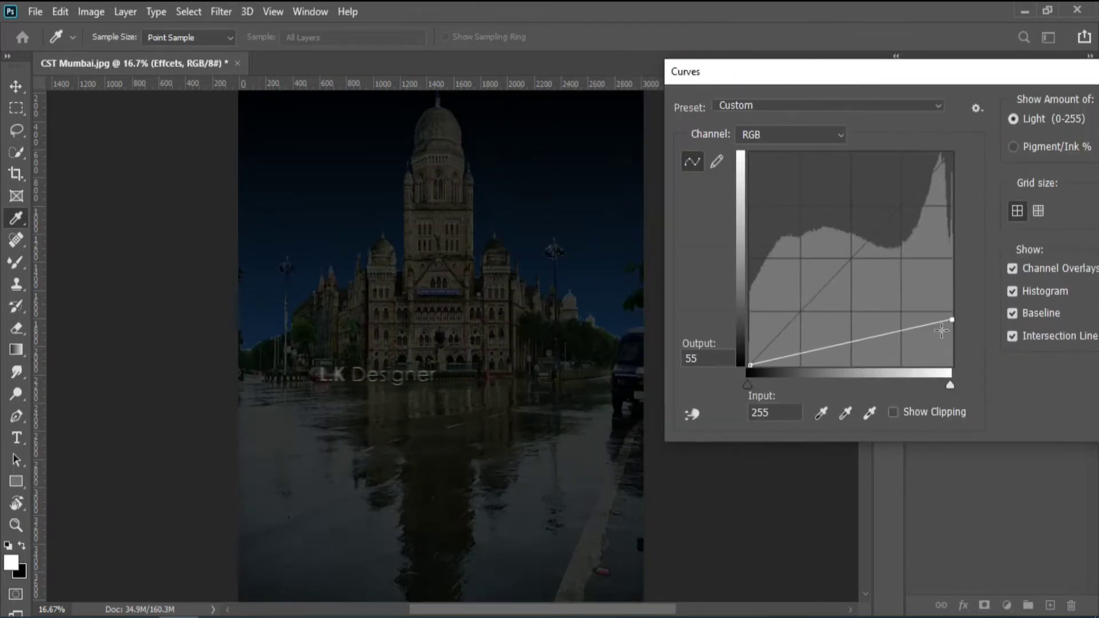
pyautogui.moveTo(952, 319); pyautogui.dragTo(953, 336)
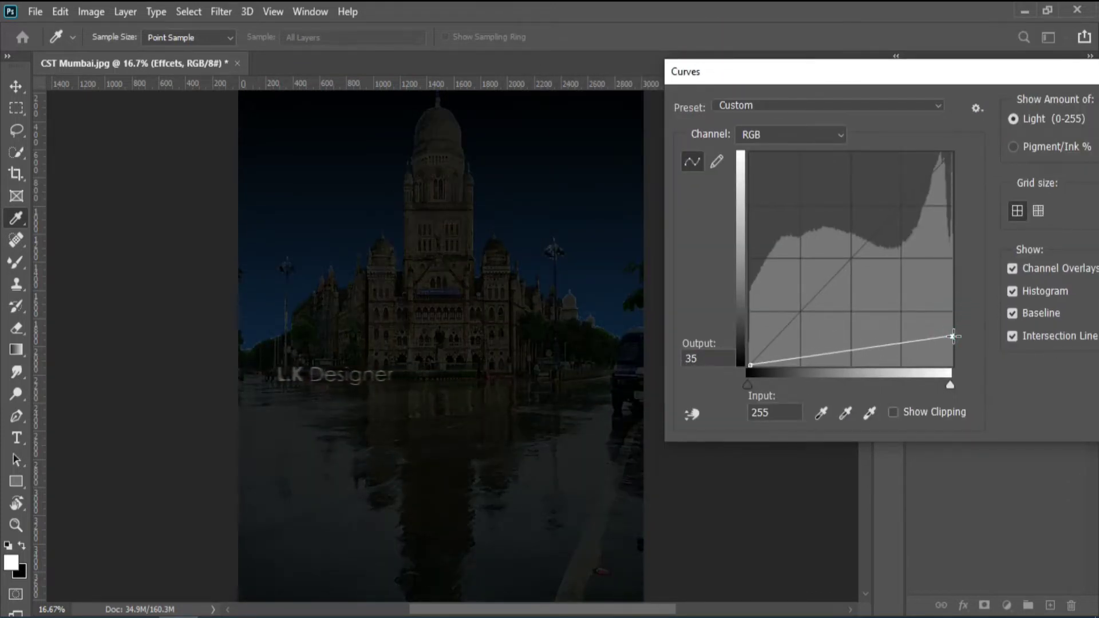
pyautogui.moveTo(865, 348); pyautogui.dragTo(865, 357)
pyautogui.moveTo(953, 336); pyautogui.dragTo(951, 332)
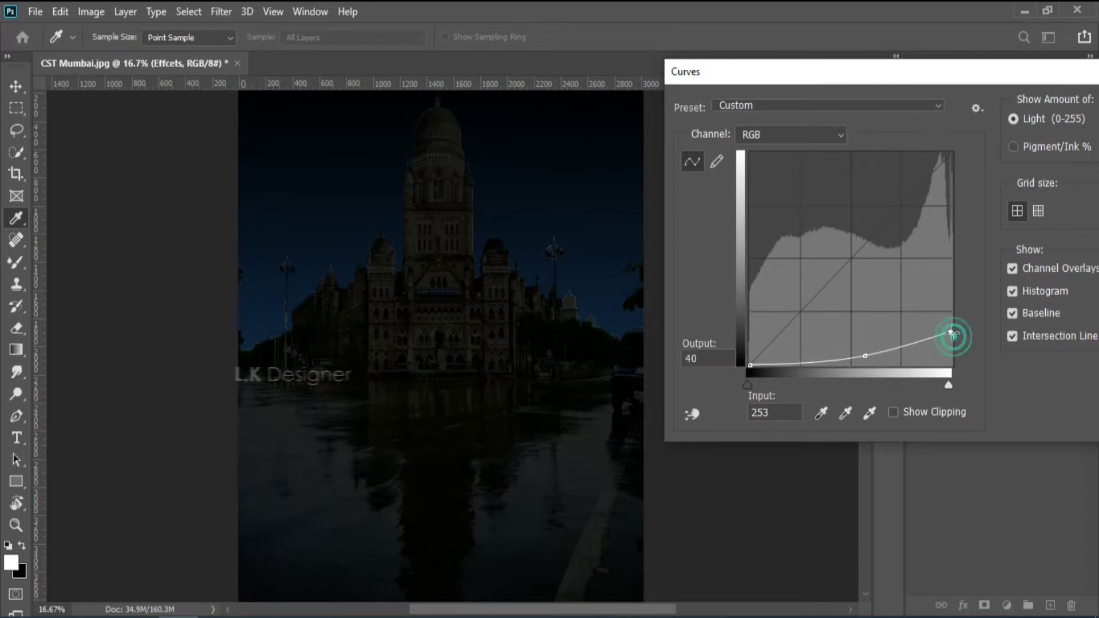
pyautogui.click(884, 353)
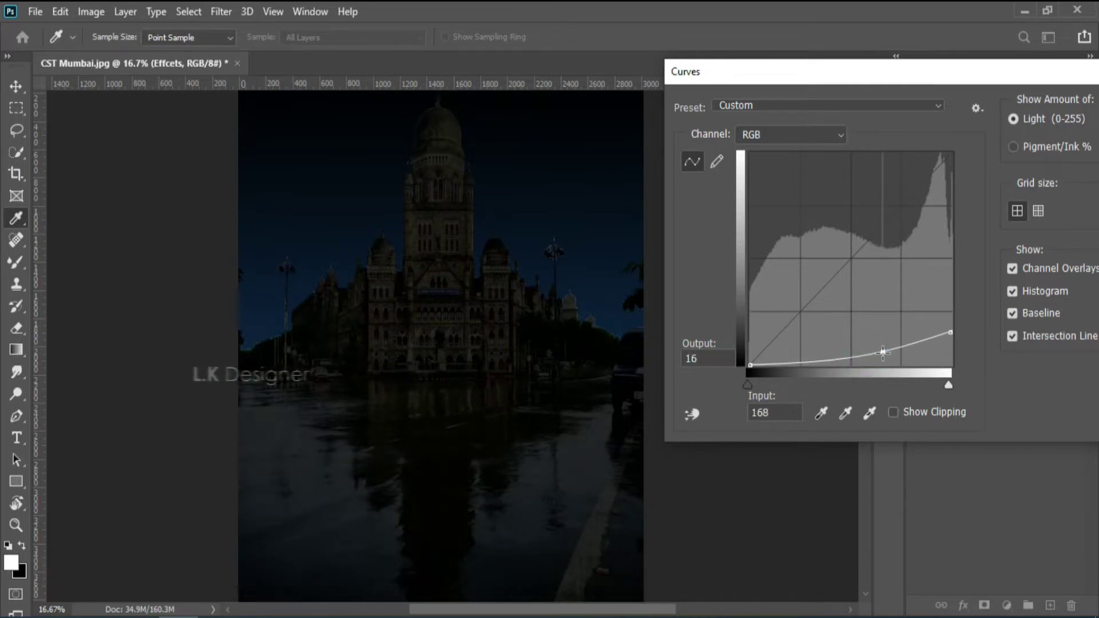
pyautogui.moveTo(951, 332); pyautogui.dragTo(952, 335)
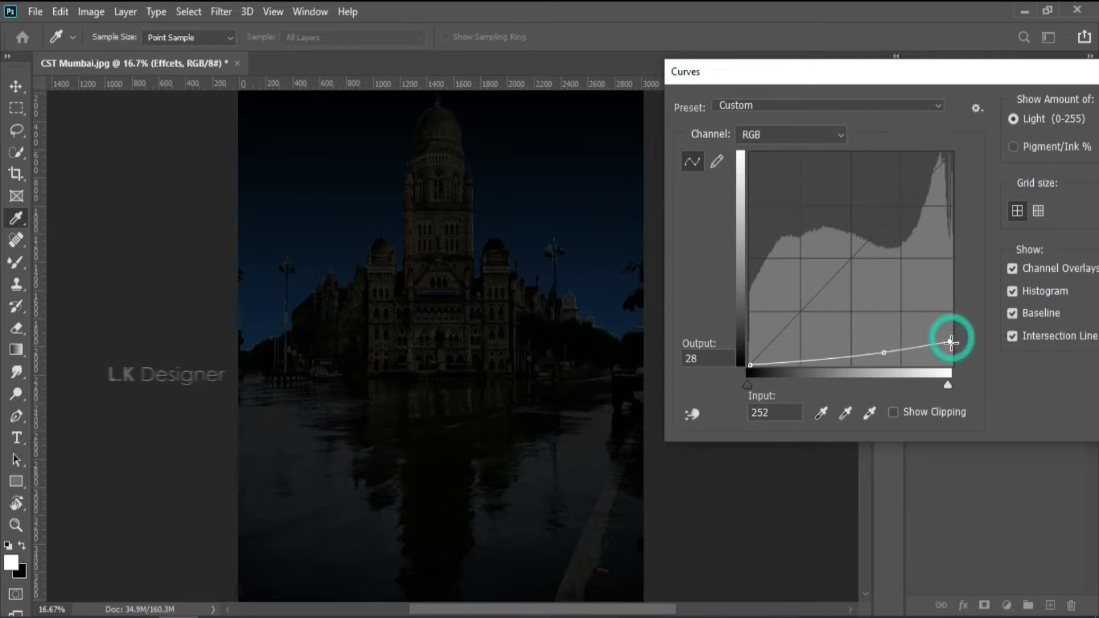
pyautogui.moveTo(884, 353); pyautogui.dragTo(893, 355)
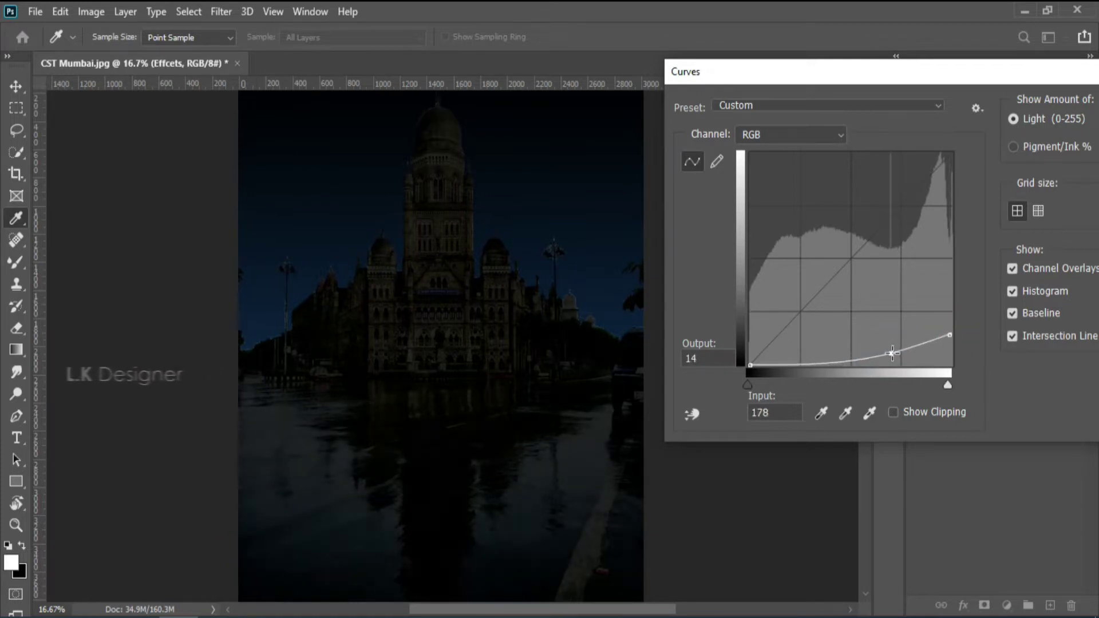
pyautogui.click(919, 125)
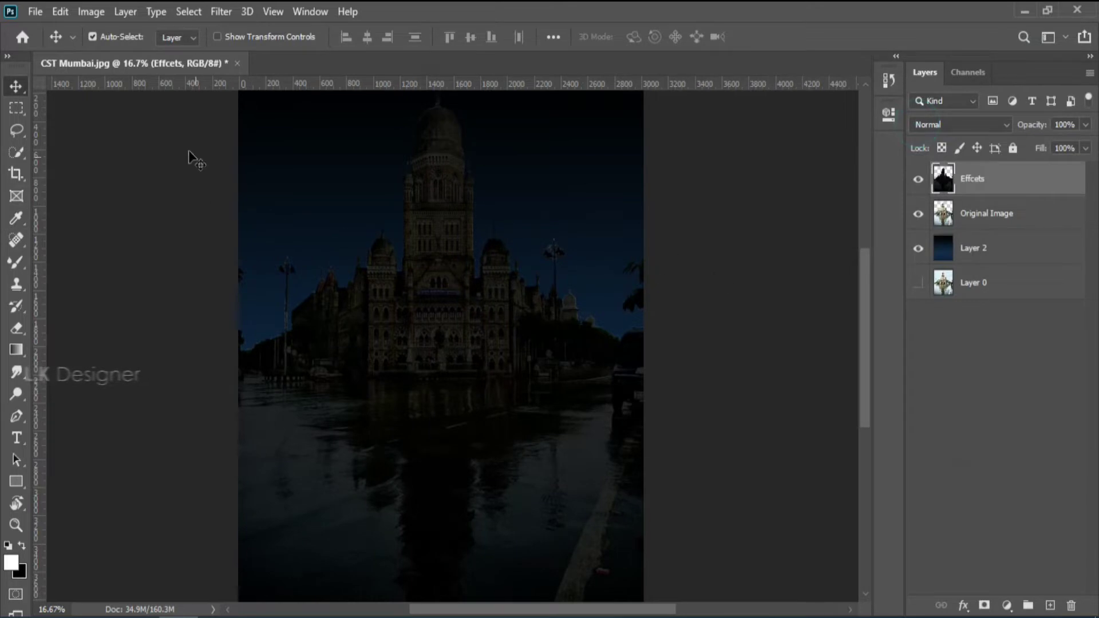
# Step: Duplicate Original Image to the top of the stack as Light Effects
pyautogui.click(998, 213)
pyautogui.click(995, 180)
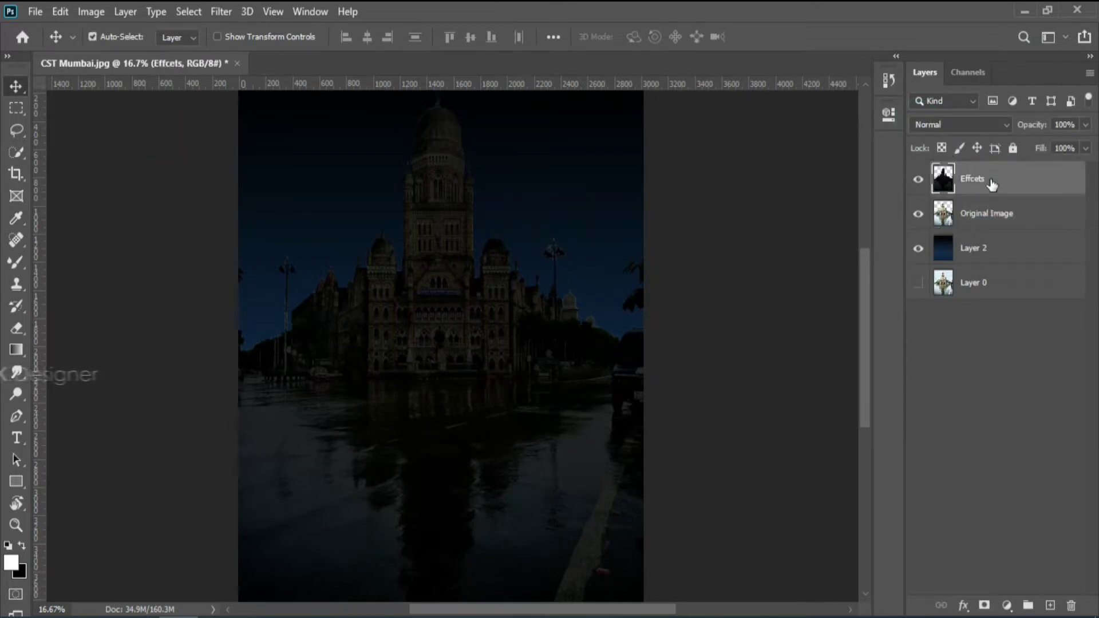
pyautogui.click(1061, 184)
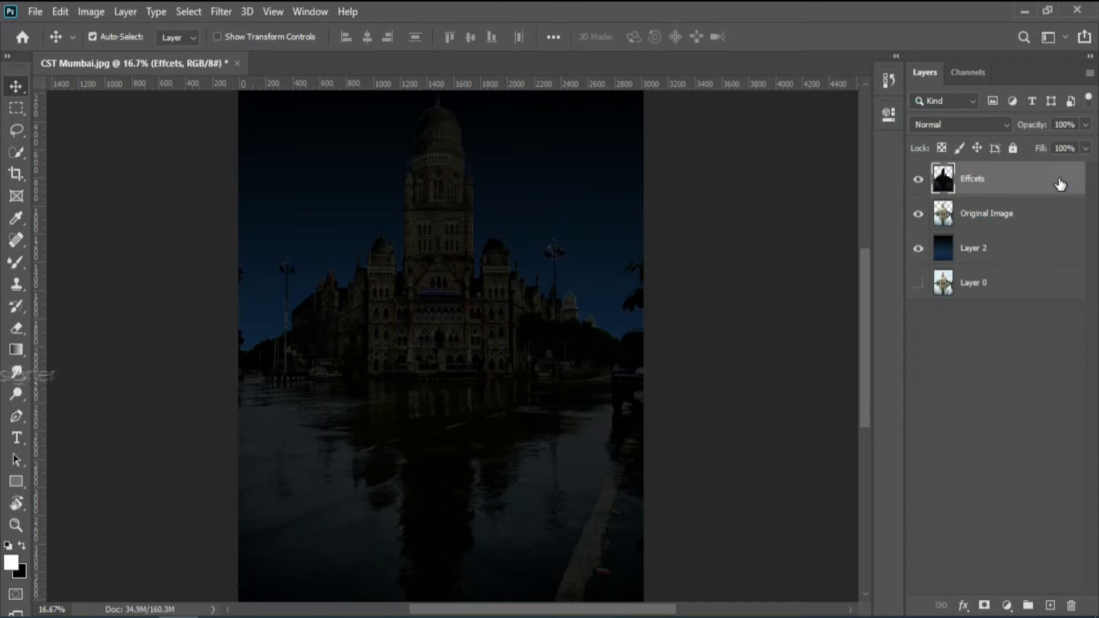
pyautogui.click(990, 215)
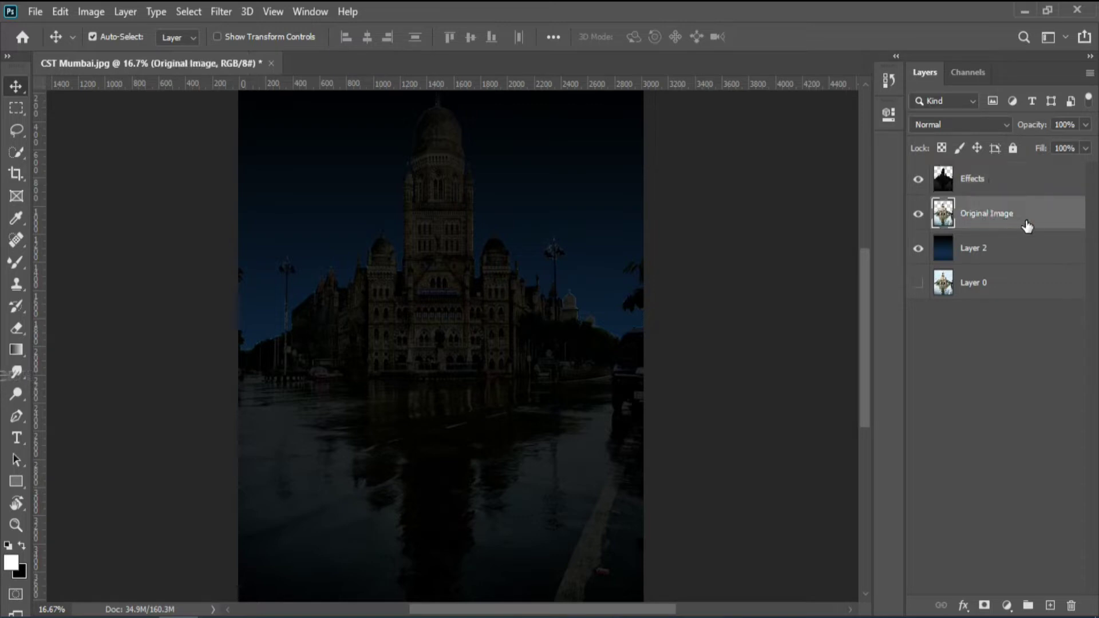
pyautogui.hotkey('ctrl', 'j')
pyautogui.hotkey('ctrl', ']')
pyautogui.write('Light Effects')
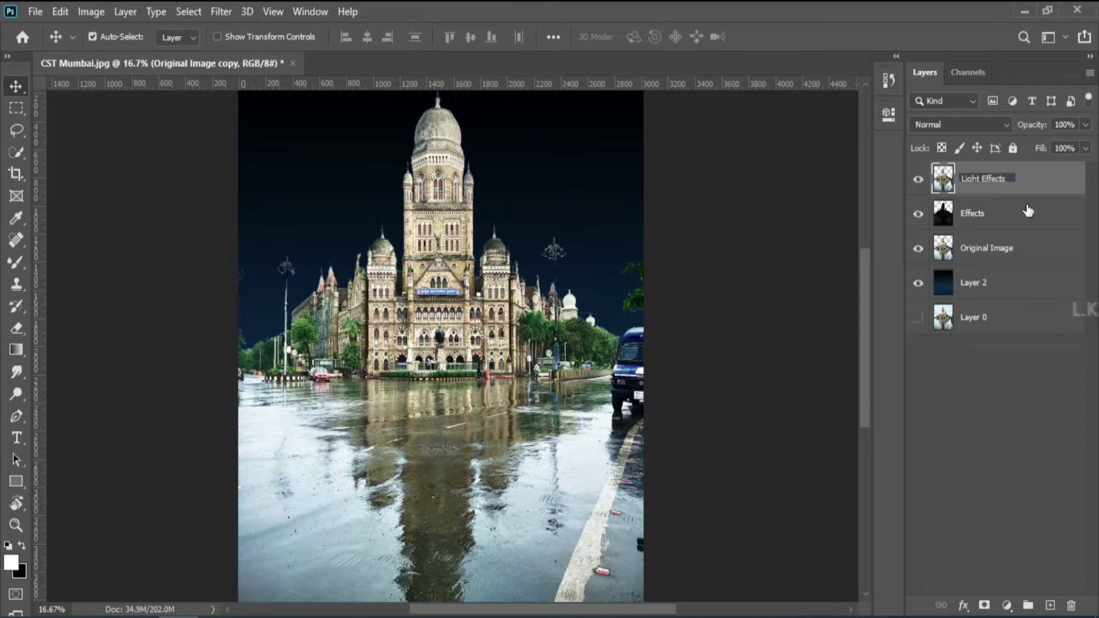
pyautogui.press('Return')
# Step: Apply a Color Balance of +65, 0, -65 to warm Light Effects
pyautogui.click(92, 12)
pyautogui.moveTo(115, 55)
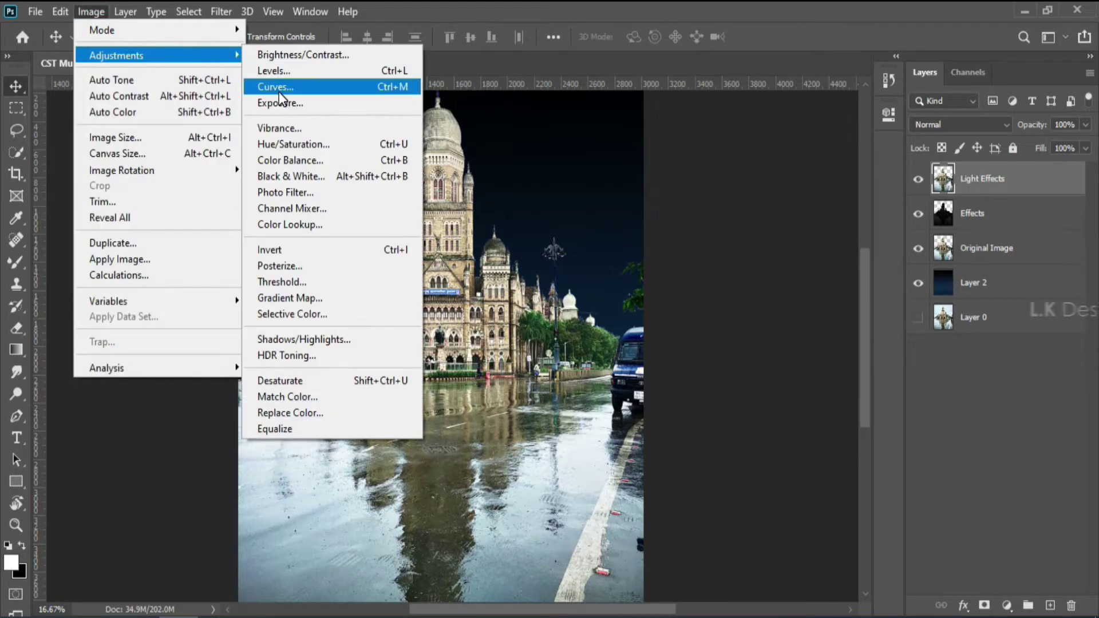
pyautogui.click(281, 156)
pyautogui.moveTo(756, 198); pyautogui.dragTo(705, 213)
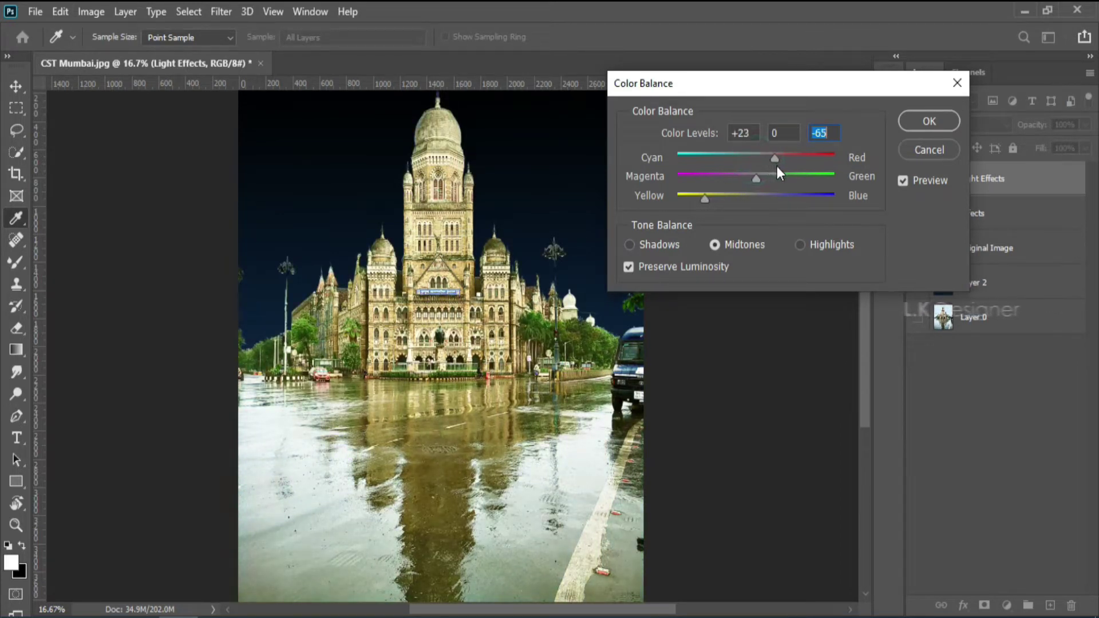
pyautogui.moveTo(778, 167); pyautogui.dragTo(808, 174)
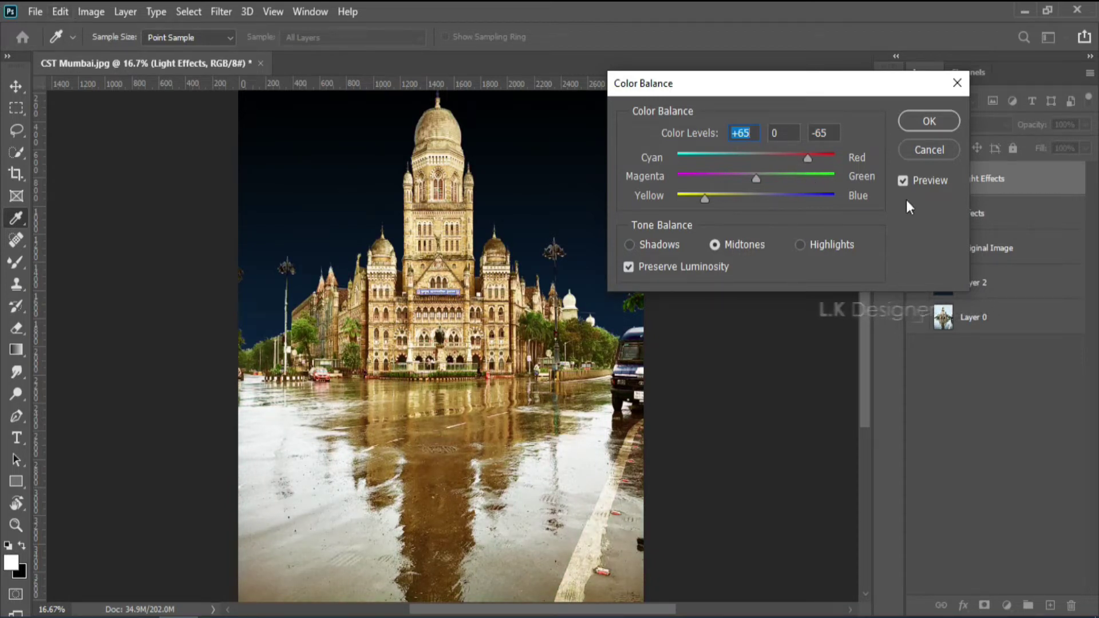
pyautogui.click(927, 121)
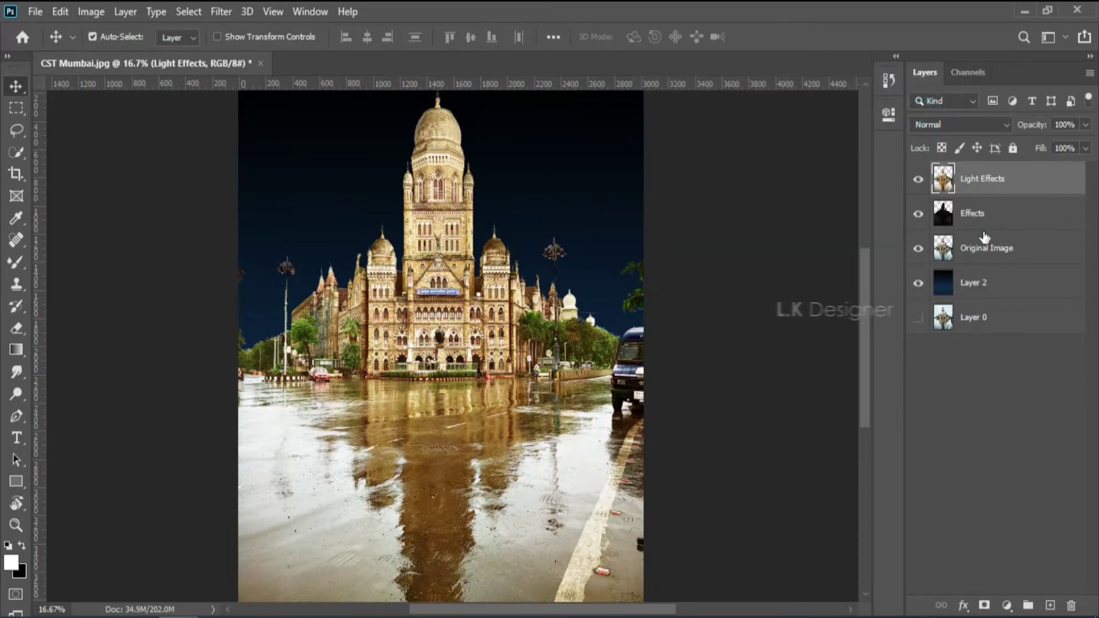
# Step: Move Light Effects below Effects and add a layer mask to Effects
pyautogui.moveTo(997, 180); pyautogui.dragTo(1001, 229)
pyautogui.scroll(3, 405, 201)
pyautogui.scroll(3, 405, 201)
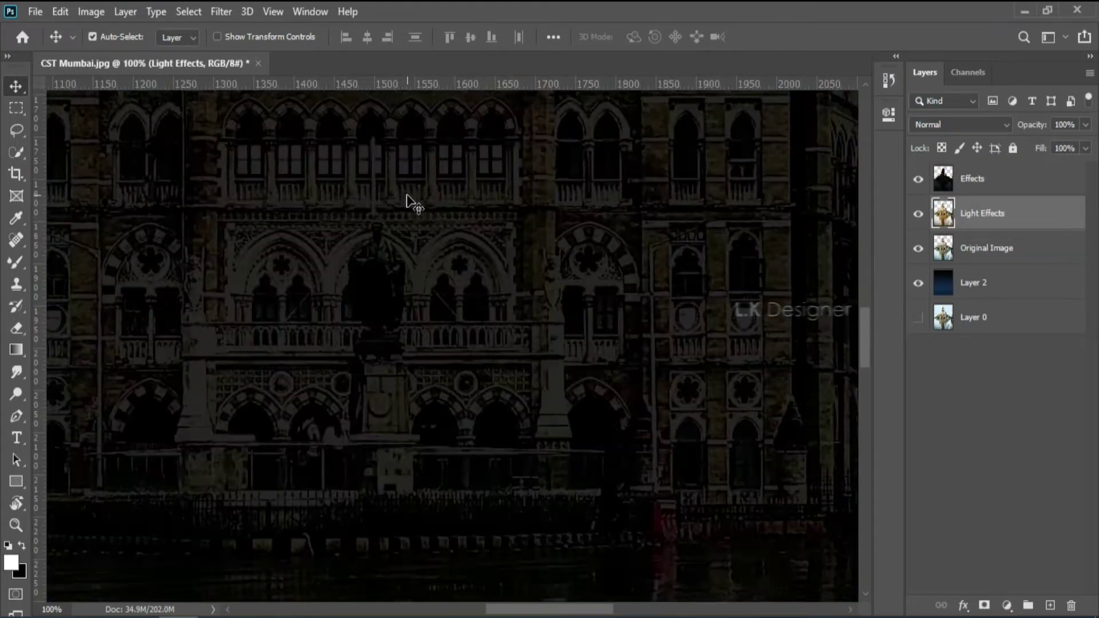
pyautogui.moveTo(483, 271); pyautogui.dragTo(482, 394)
pyautogui.moveTo(466, 289); pyautogui.dragTo(476, 368)
pyautogui.moveTo(466, 321); pyautogui.dragTo(469, 417)
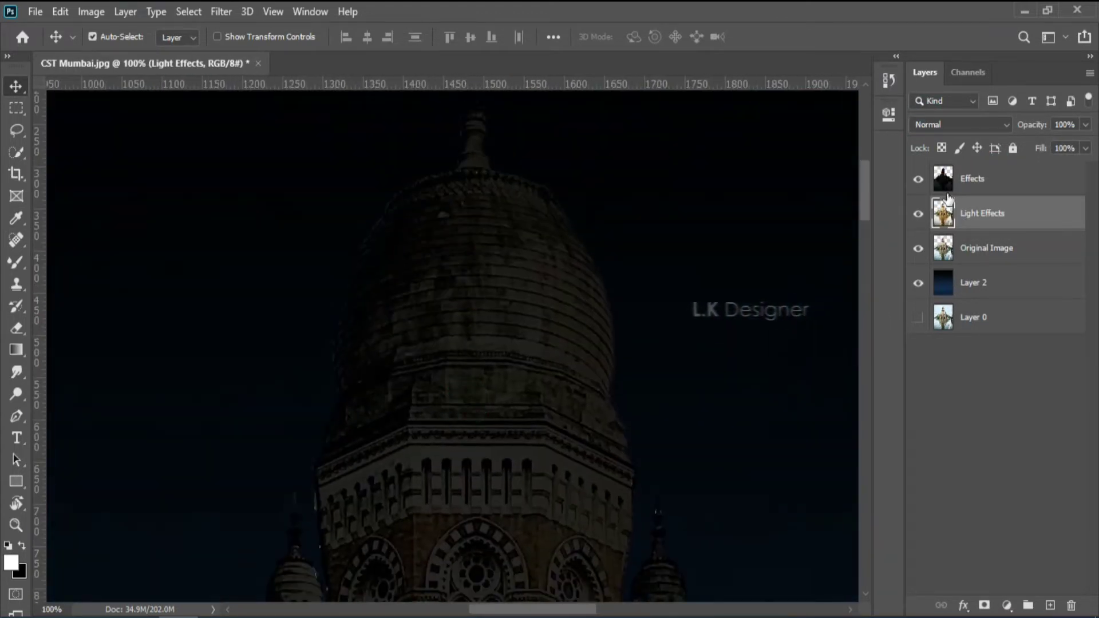
pyautogui.click(971, 181)
pyautogui.hotkey('ctrl', '+')
pyautogui.click(985, 605)
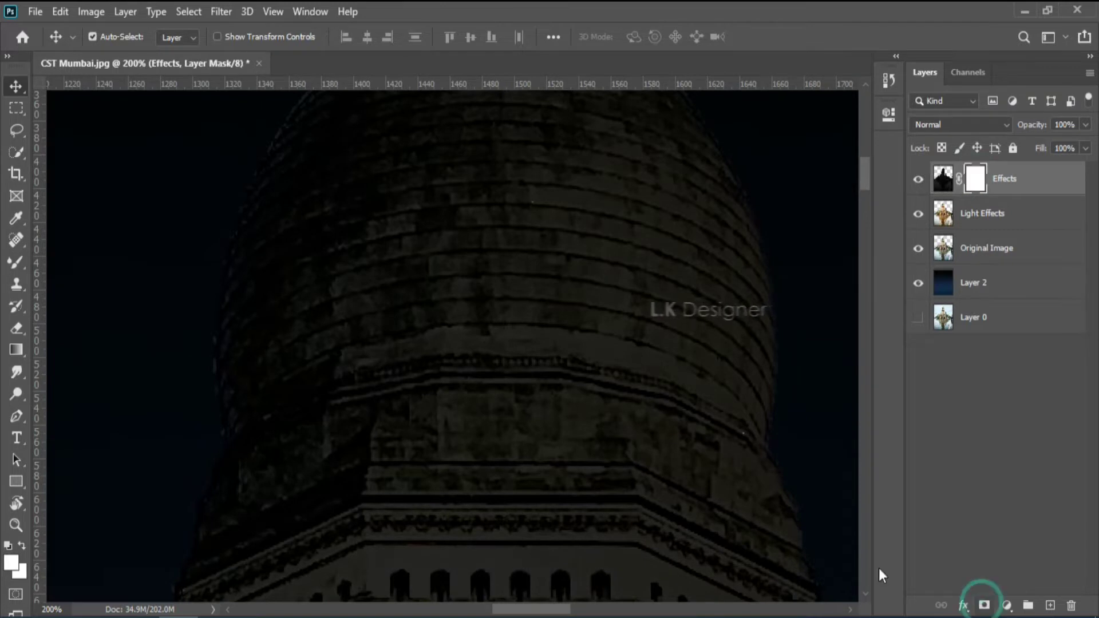
# Step: Select the Mixer Brush and reduce it to a small size
pyautogui.scroll(-3, 481, 268)
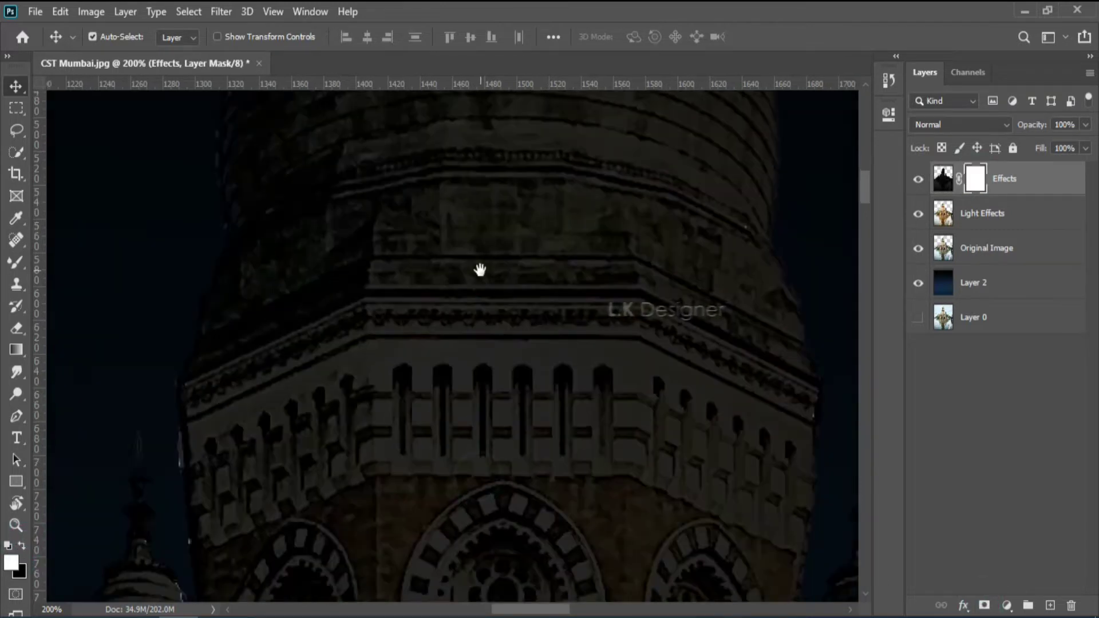
pyautogui.press('b')
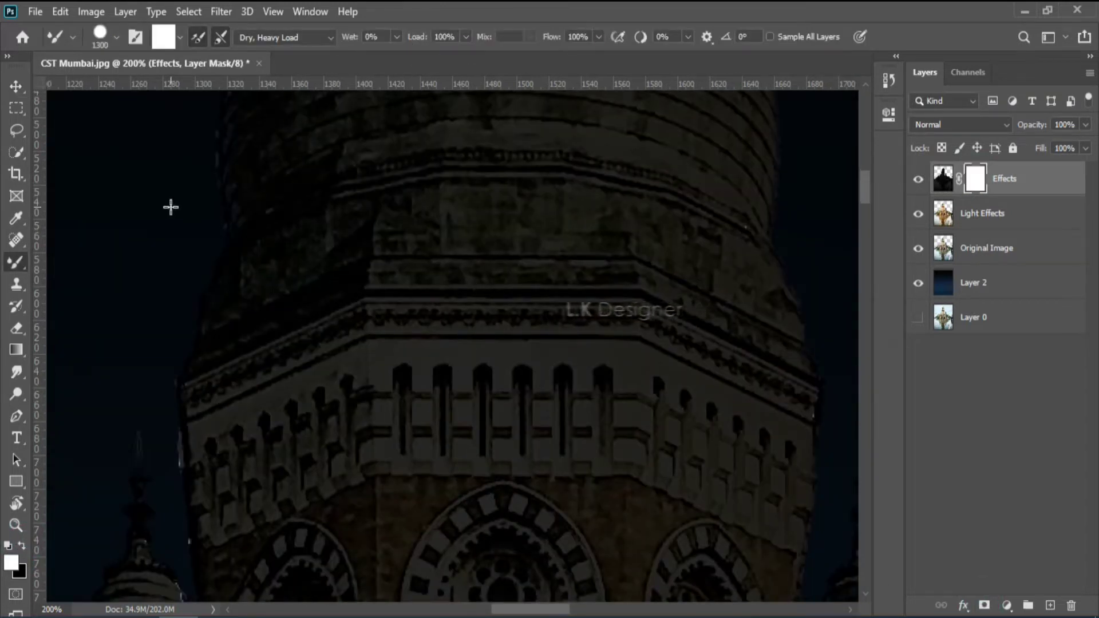
pyautogui.click(116, 38)
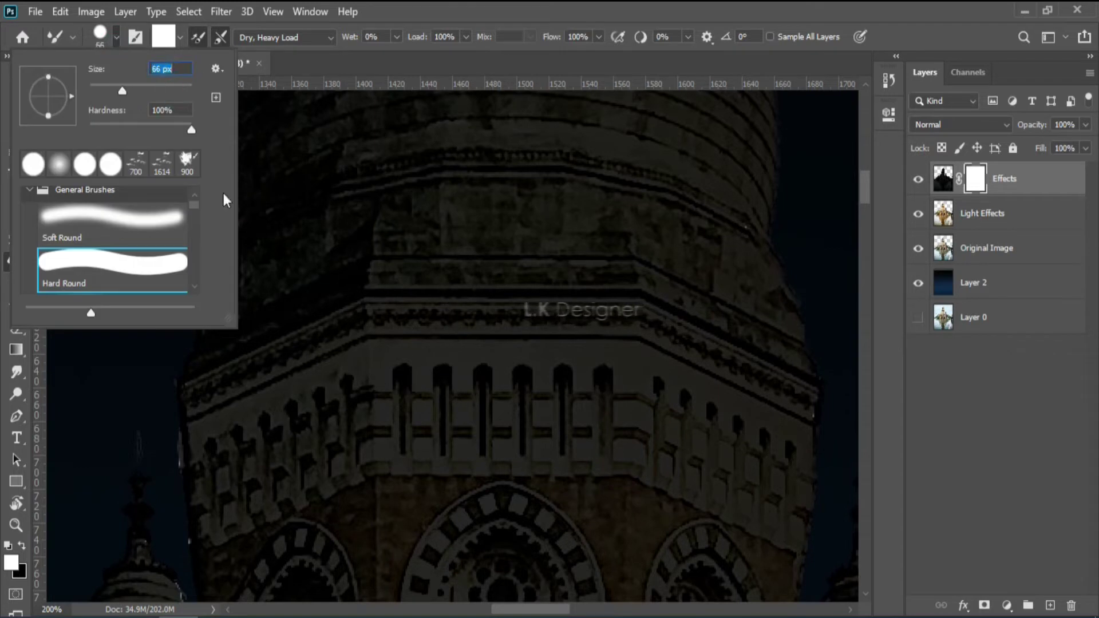
pyautogui.moveTo(135, 91); pyautogui.dragTo(114, 92)
pyautogui.press('Return')
# Step: Paint glow down the first five window slots in the tower's top band
pyautogui.click(484, 381)
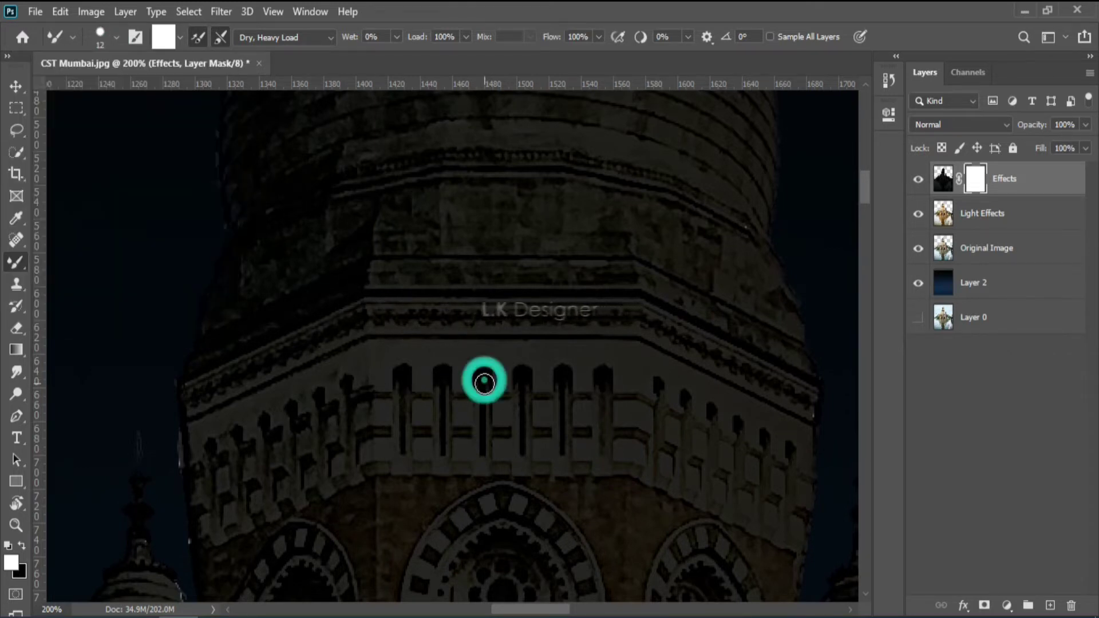
pyautogui.click(480, 383)
pyautogui.scroll(2, 479, 401)
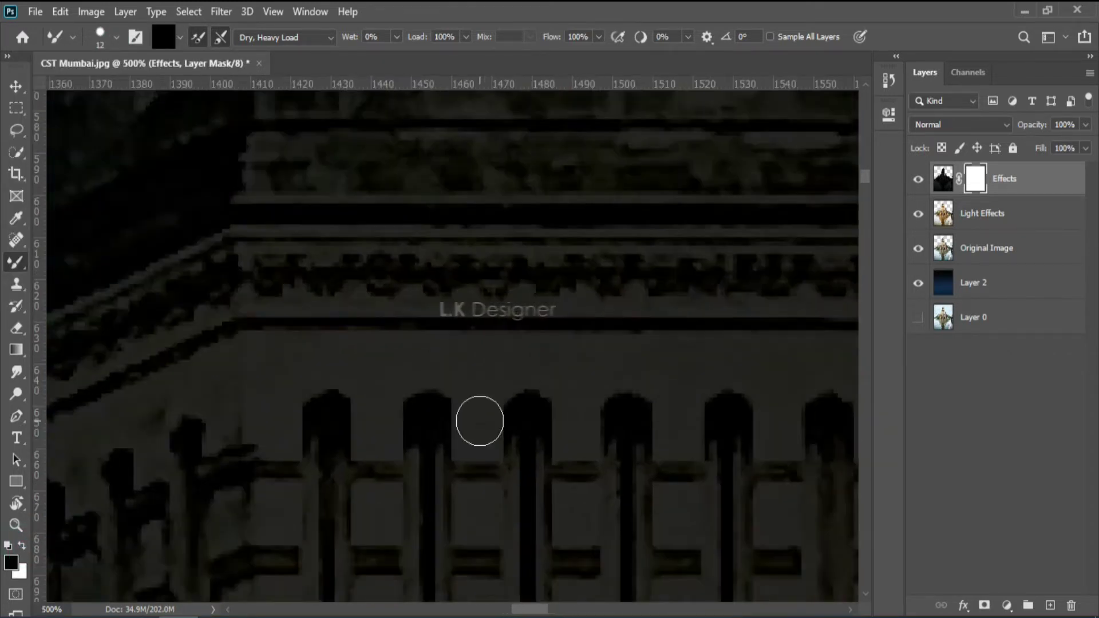
pyautogui.scroll(1, 472, 273)
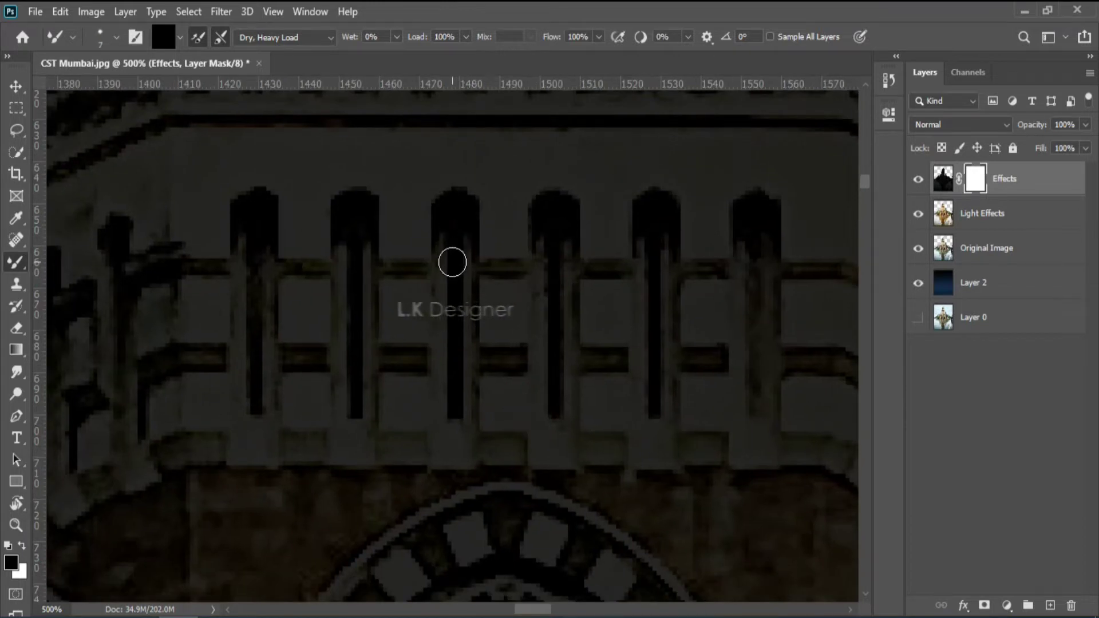
pyautogui.moveTo(455, 241); pyautogui.dragTo(455, 441)
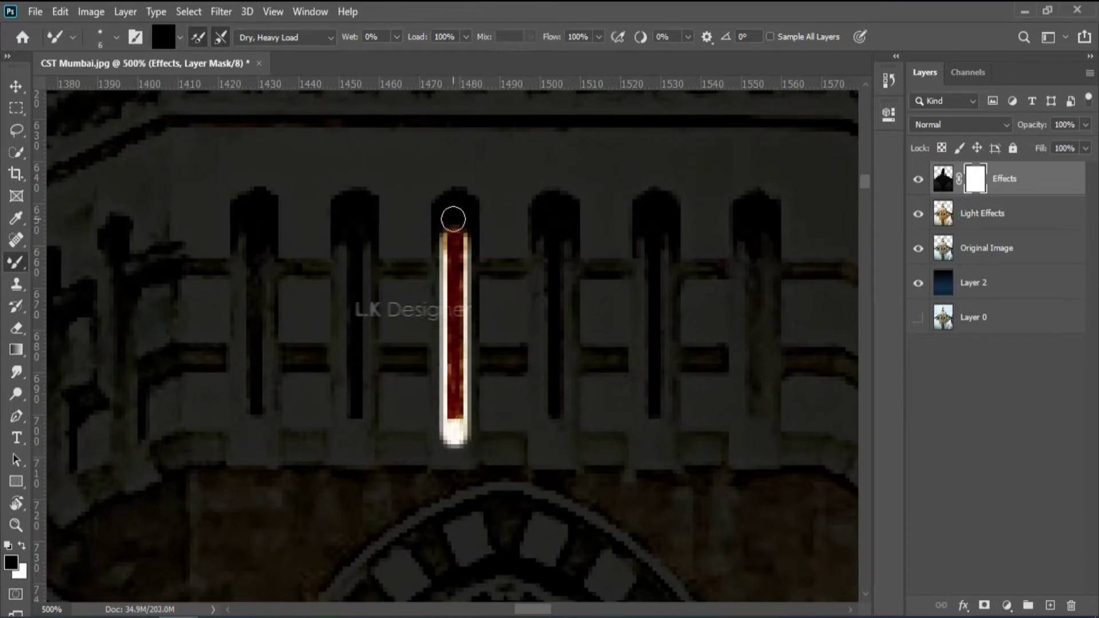
pyautogui.moveTo(555, 252); pyautogui.dragTo(554, 433)
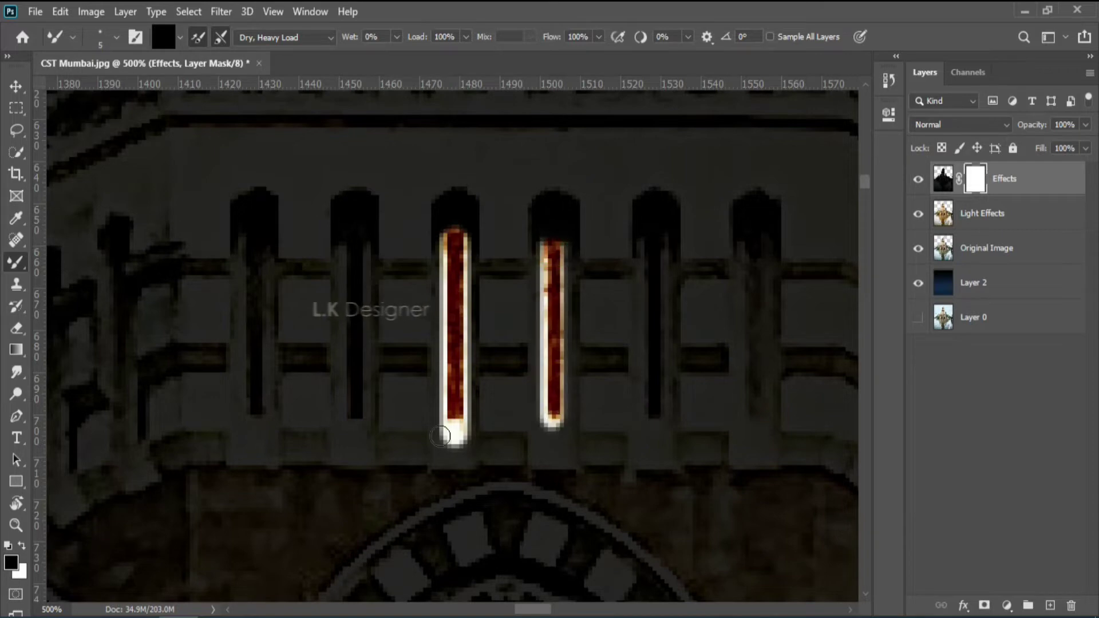
pyautogui.moveTo(339, 377); pyautogui.dragTo(511, 320)
pyautogui.moveTo(418, 152); pyautogui.dragTo(417, 349)
pyautogui.scroll(-5, 452, 313)
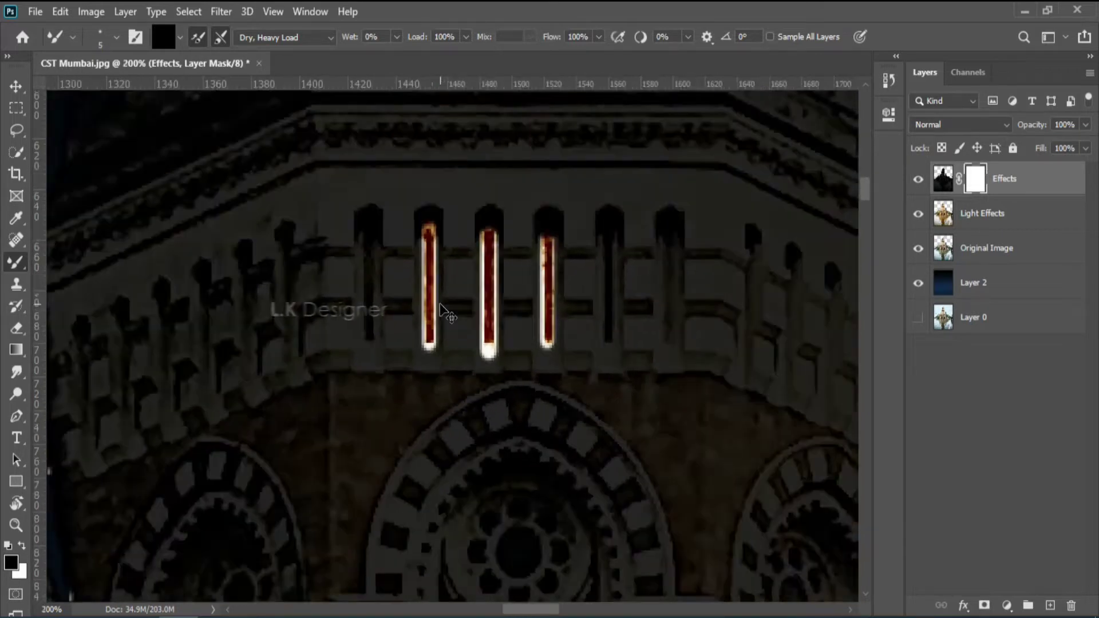
pyautogui.scroll(4, 450, 313)
pyautogui.scroll(-5, 449, 312)
pyautogui.scroll(4, 449, 312)
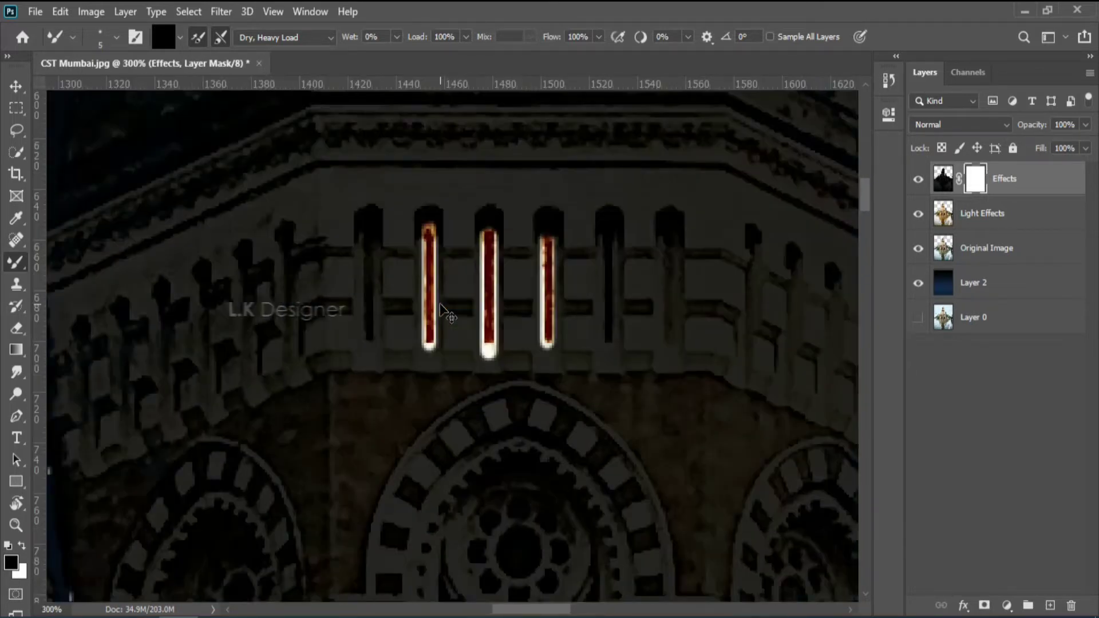
pyautogui.scroll(2, 572, 363)
pyautogui.moveTo(568, 229); pyautogui.dragTo(568, 407)
pyautogui.moveTo(673, 223); pyautogui.dragTo(673, 443)
# Step: Paint glow into the window slots on the tower's angled face
pyautogui.moveTo(758, 335); pyautogui.dragTo(751, 333)
pyautogui.hscroll(3, 630, 309)
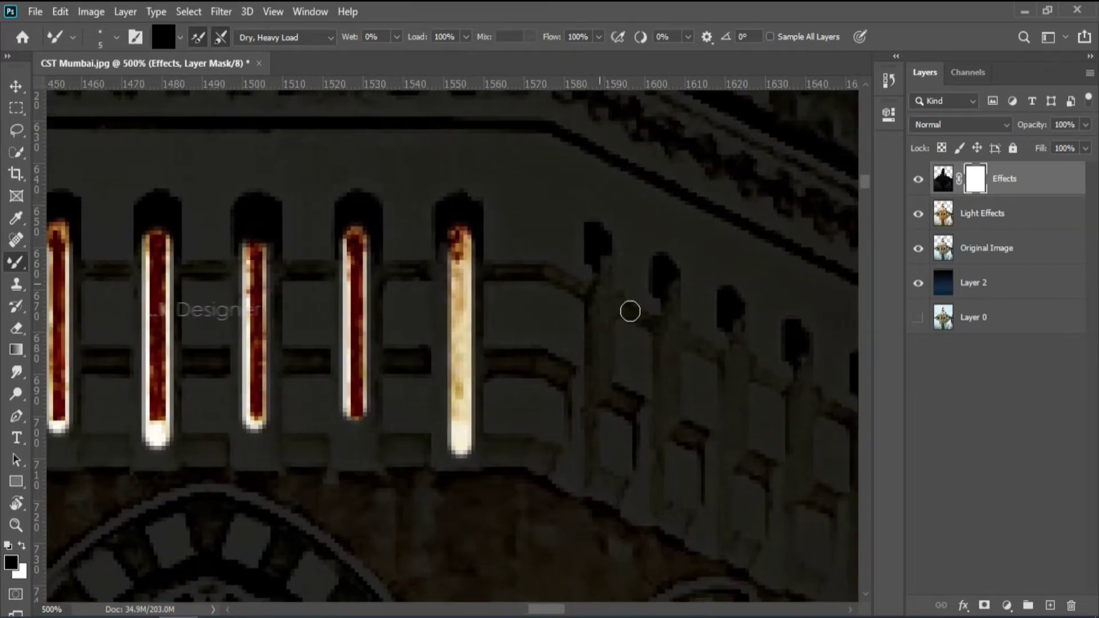
pyautogui.hscroll(-6, 339, 319)
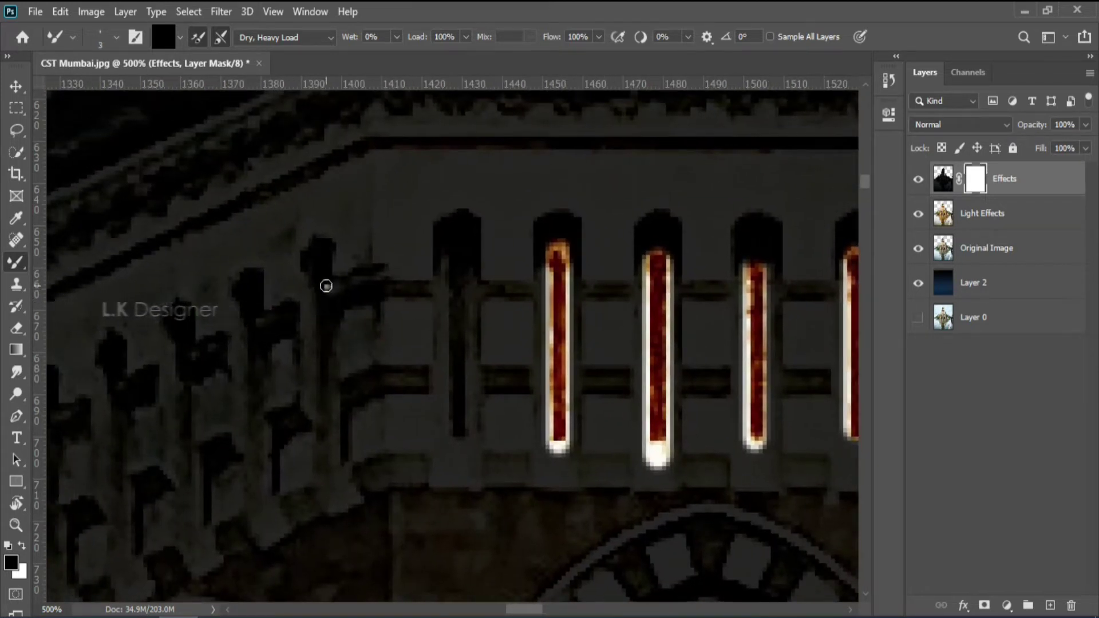
pyautogui.moveTo(326, 286); pyautogui.dragTo(326, 475)
pyautogui.moveTo(259, 304); pyautogui.dragTo(261, 484)
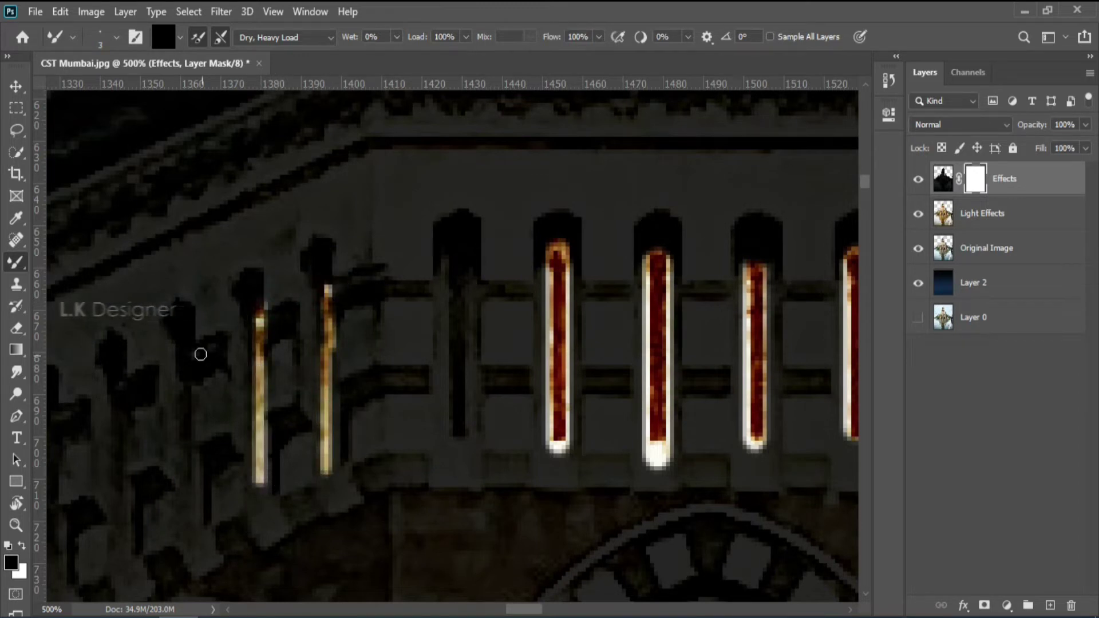
pyautogui.moveTo(192, 317); pyautogui.dragTo(196, 510)
pyautogui.hscroll(-4, 258, 430)
pyautogui.scroll(-2, 258, 429)
pyautogui.moveTo(339, 292); pyautogui.dragTo(363, 443)
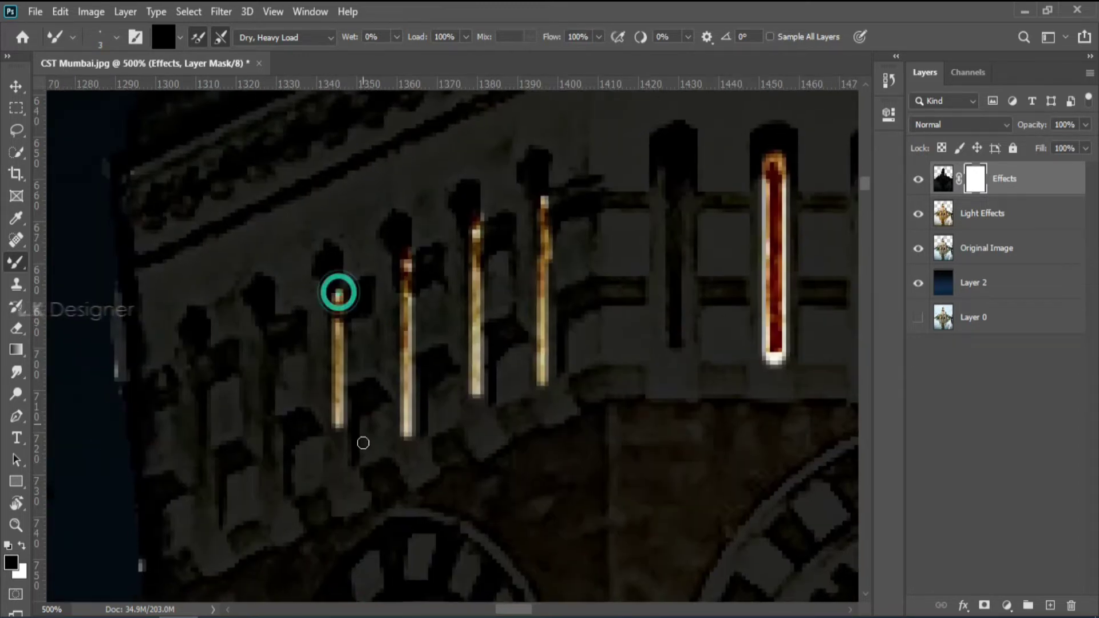
pyautogui.moveTo(269, 289); pyautogui.dragTo(269, 498)
pyautogui.moveTo(201, 350); pyautogui.dragTo(204, 555)
# Step: Undo stray strokes and light the remaining right-side tower window slots
pyautogui.hotkey('ctrl', '-')
pyautogui.hotkey('ctrl', '-')
pyautogui.hotkey('ctrl', '-')
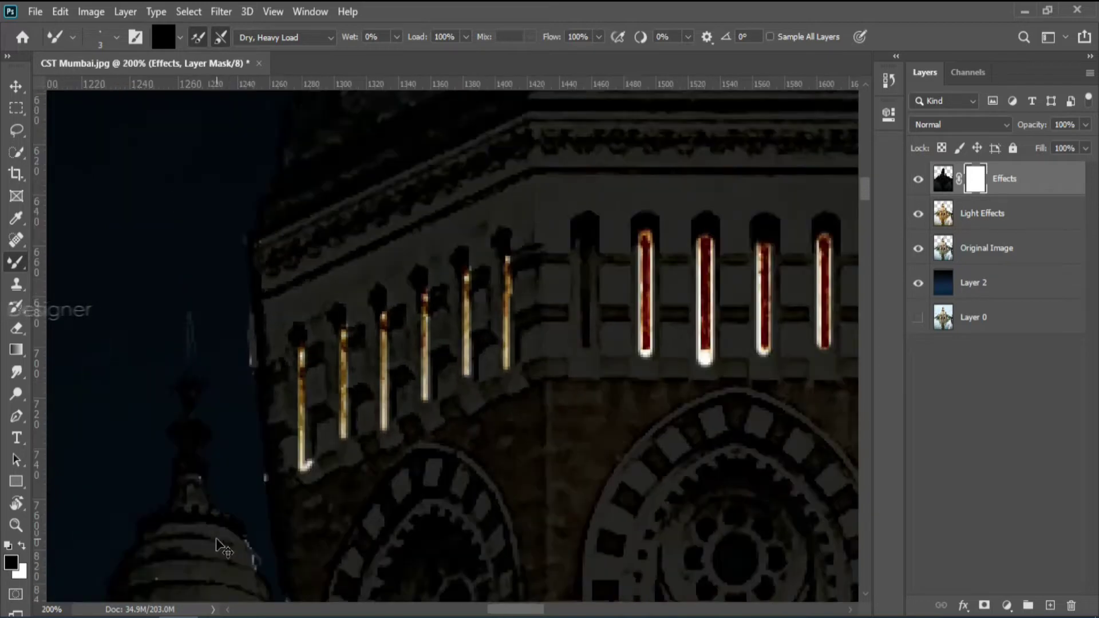
pyautogui.hscroll(5, 418, 442)
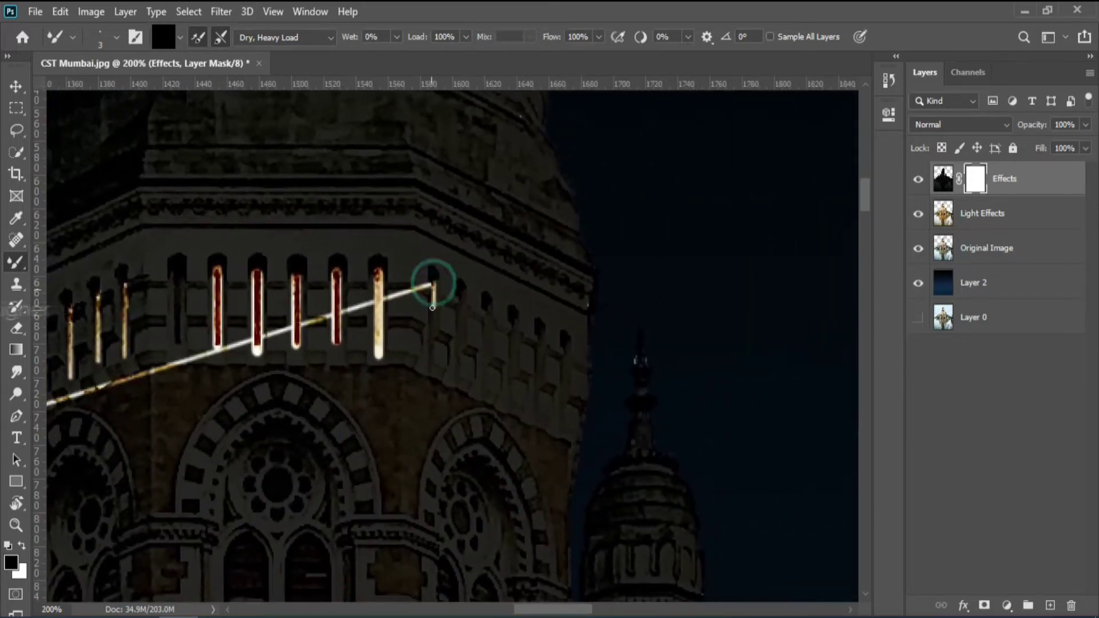
pyautogui.hotkey('ctrl', '+')
pyautogui.hotkey('ctrl', 'z')
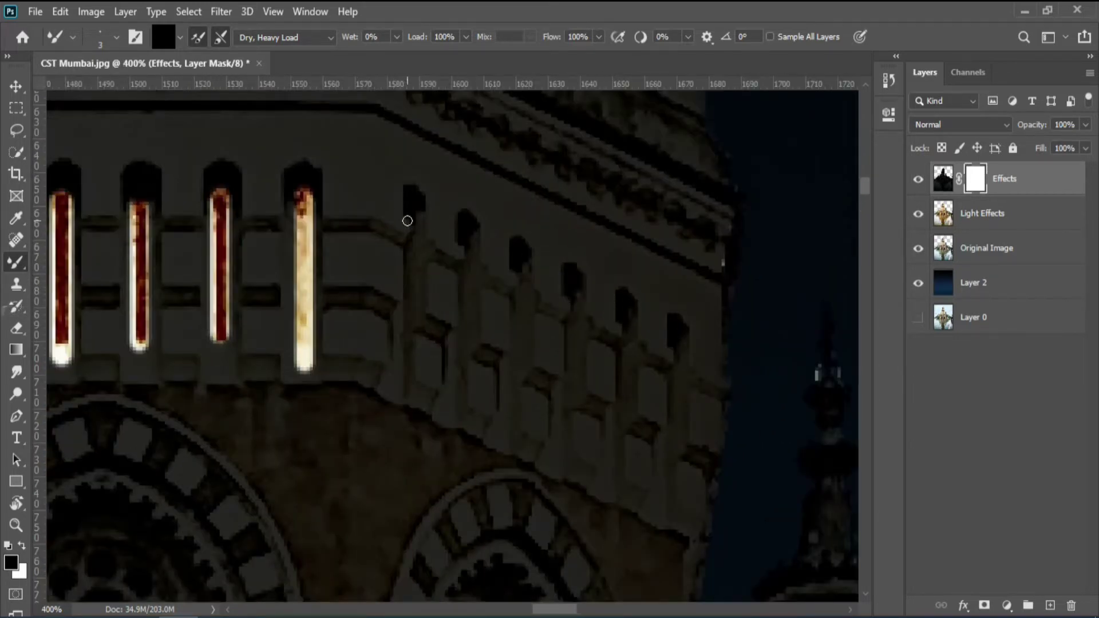
pyautogui.moveTo(407, 220); pyautogui.dragTo(408, 364)
pyautogui.moveTo(468, 235); pyautogui.dragTo(464, 401)
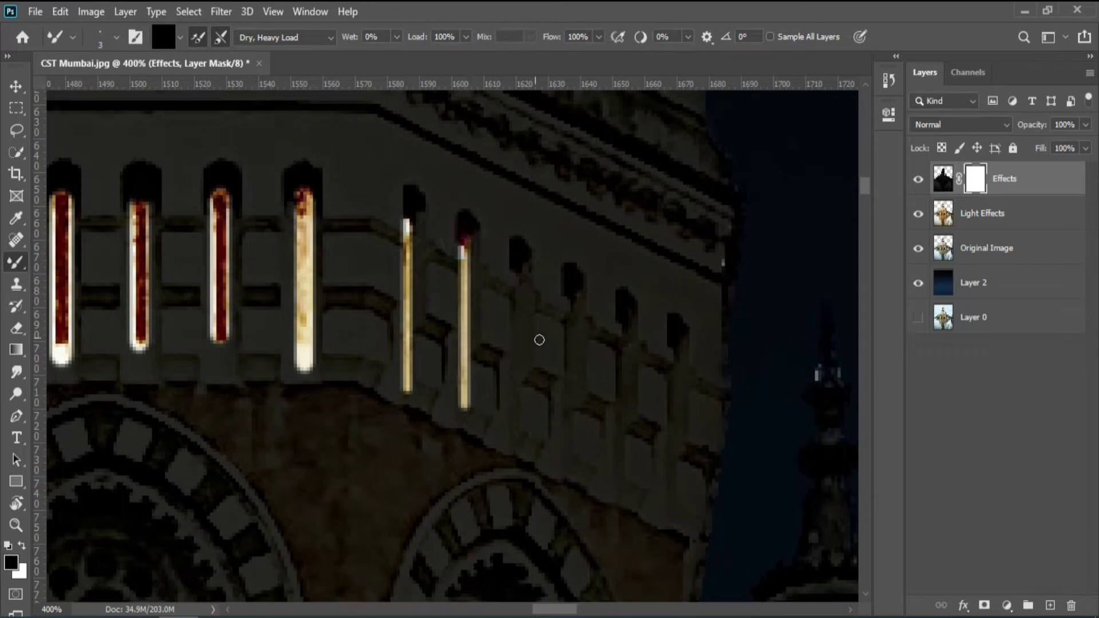
pyautogui.moveTo(512, 273); pyautogui.dragTo(512, 427)
pyautogui.moveTo(569, 292); pyautogui.dragTo(569, 449)
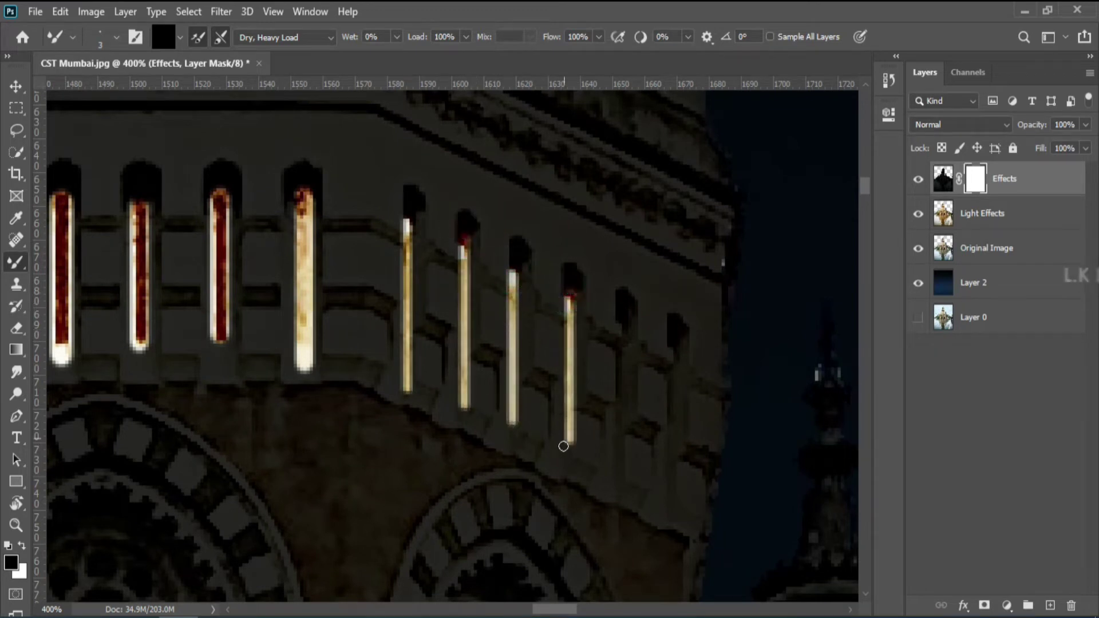
pyautogui.moveTo(621, 321); pyautogui.dragTo(621, 474)
pyautogui.moveTo(671, 362); pyautogui.dragTo(674, 492)
pyautogui.hotkey('ctrl', '-')
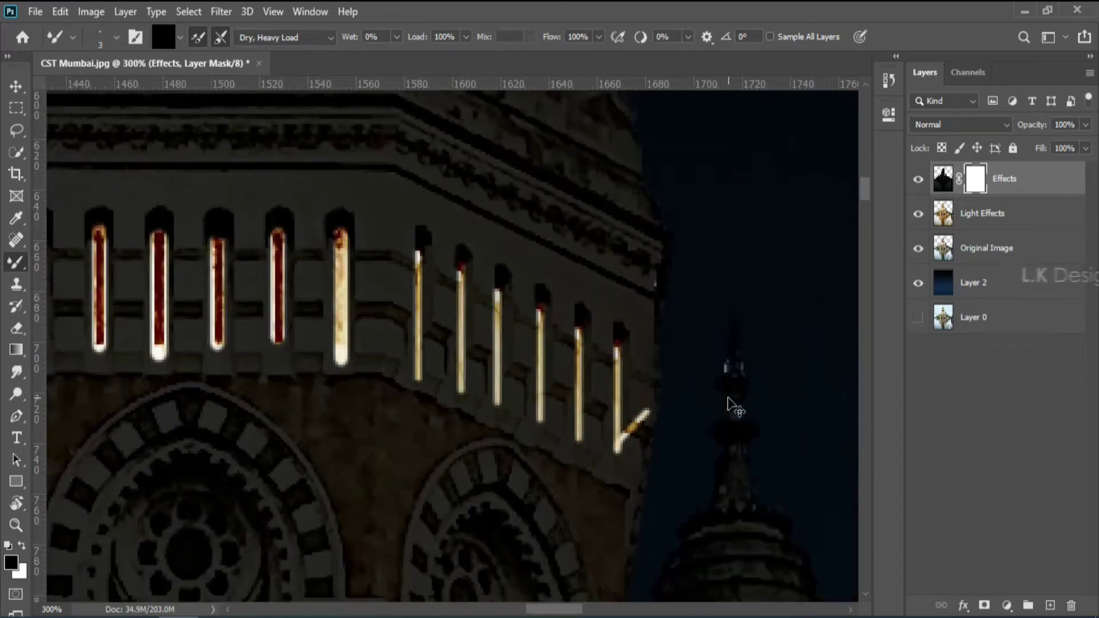
pyautogui.hotkey('ctrl', 'z')
pyautogui.scroll(-2, 623, 444)
pyautogui.scroll(-2, 516, 380)
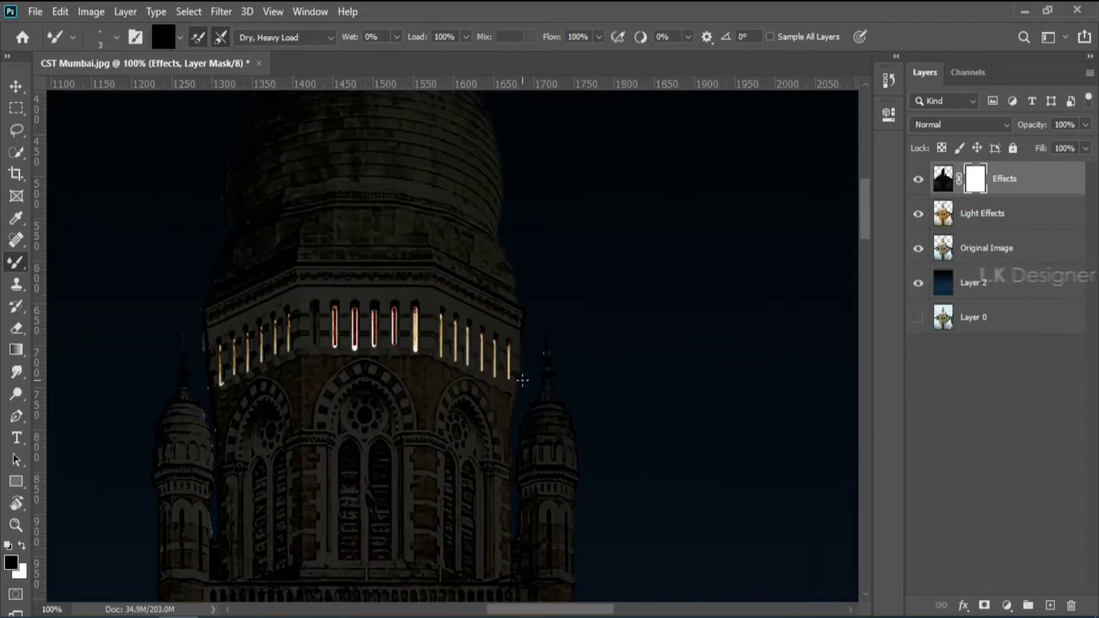
pyautogui.scroll(3, 520, 380)
# Step: Dab the rose window's centre and its seven surrounding dots with a smaller brush
pyautogui.scroll(2, 473, 233)
pyautogui.moveTo(404, 213); pyautogui.dragTo(333, 199)
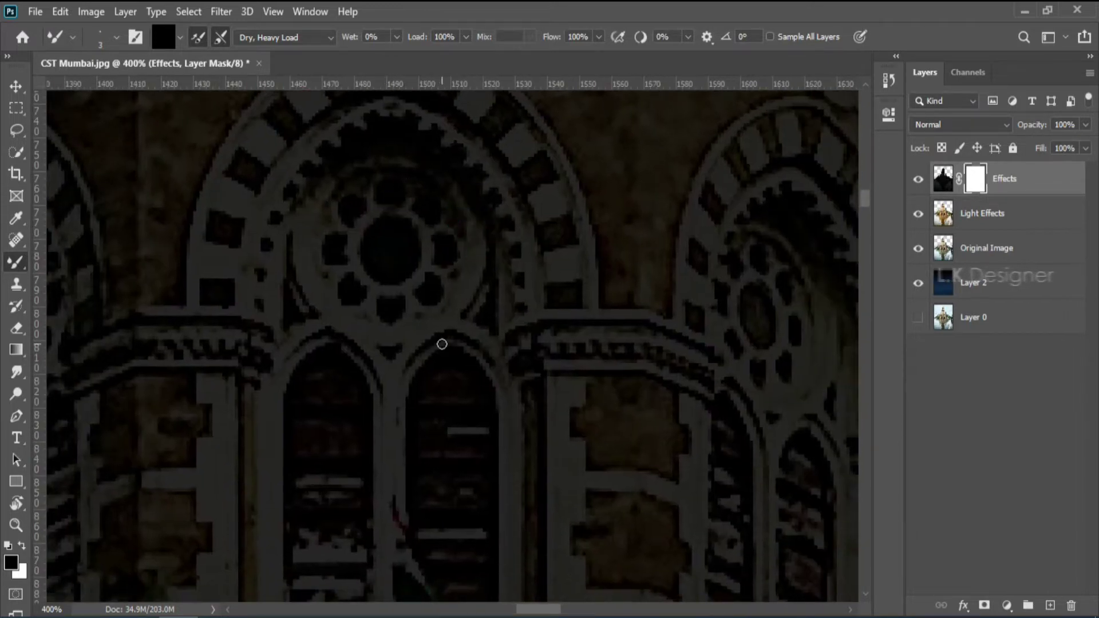
pyautogui.click(388, 252)
pyautogui.press('[')
pyautogui.press('[')
pyautogui.press('[')
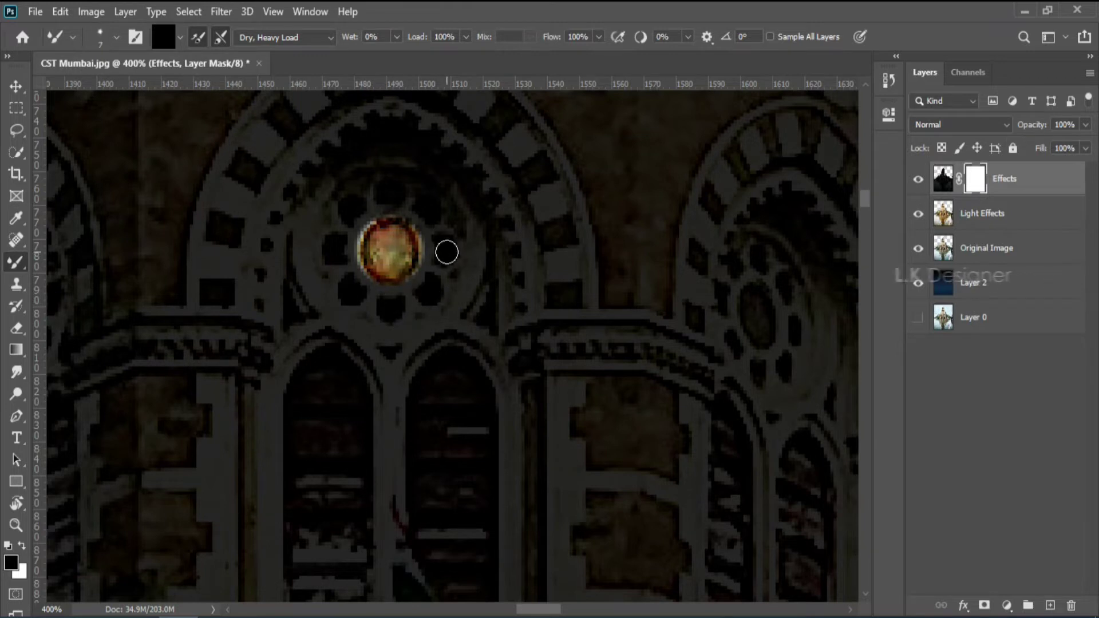
pyautogui.click(445, 250)
pyautogui.click(432, 207)
pyautogui.click(387, 189)
pyautogui.click(349, 205)
pyautogui.click(348, 293)
pyautogui.click(388, 307)
pyautogui.click(432, 294)
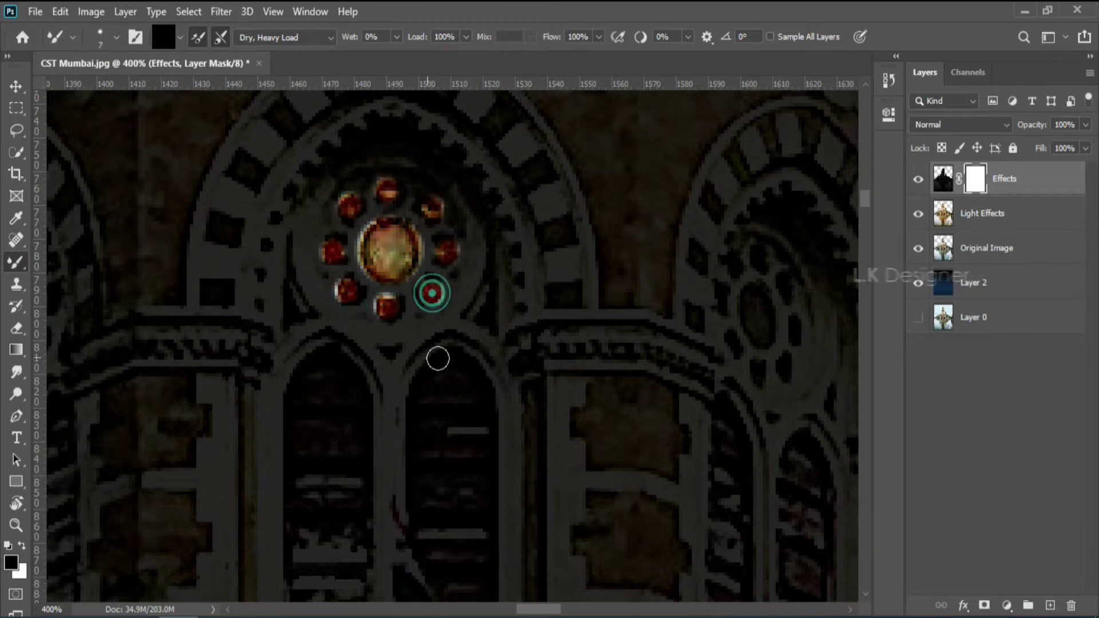
# Step: Paint the right arched window's stained glass from arch to bottom with a larger brush
pyautogui.moveTo(437, 358)
pyautogui.mouseDown()
pyautogui.moveTo(424, 233)
pyautogui.moveTo(435, 424)
pyautogui.mouseUp()
pyautogui.press(']')
pyautogui.press(']')
pyautogui.press(']')
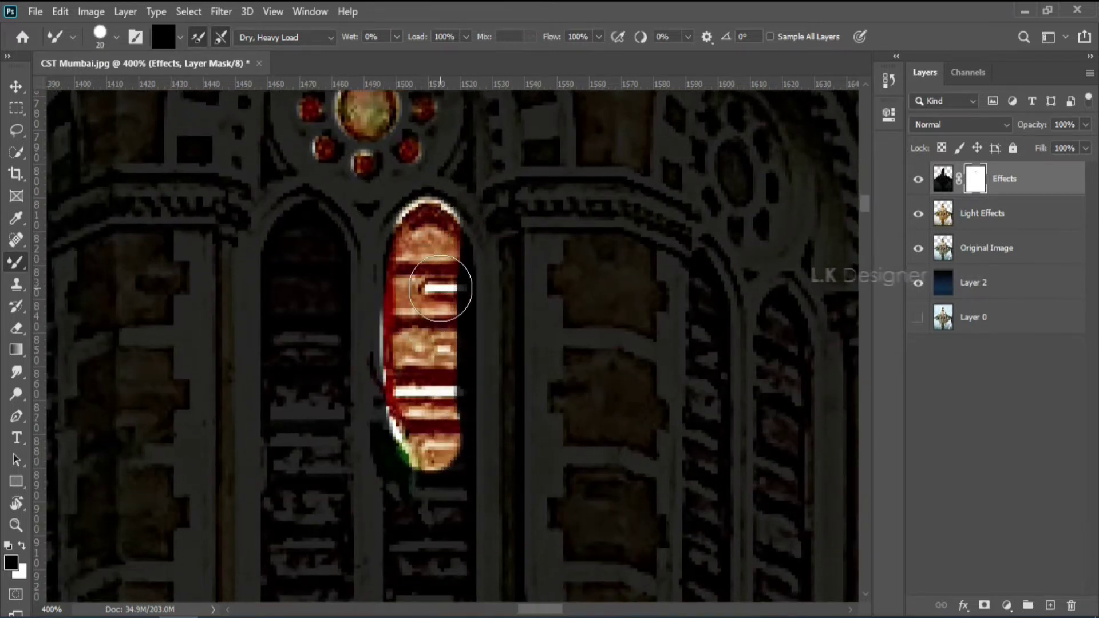
pyautogui.moveTo(442, 275)
pyautogui.mouseDown()
pyautogui.moveTo(432, 427)
pyautogui.moveTo(437, 226)
pyautogui.moveTo(429, 467)
pyautogui.mouseUp()
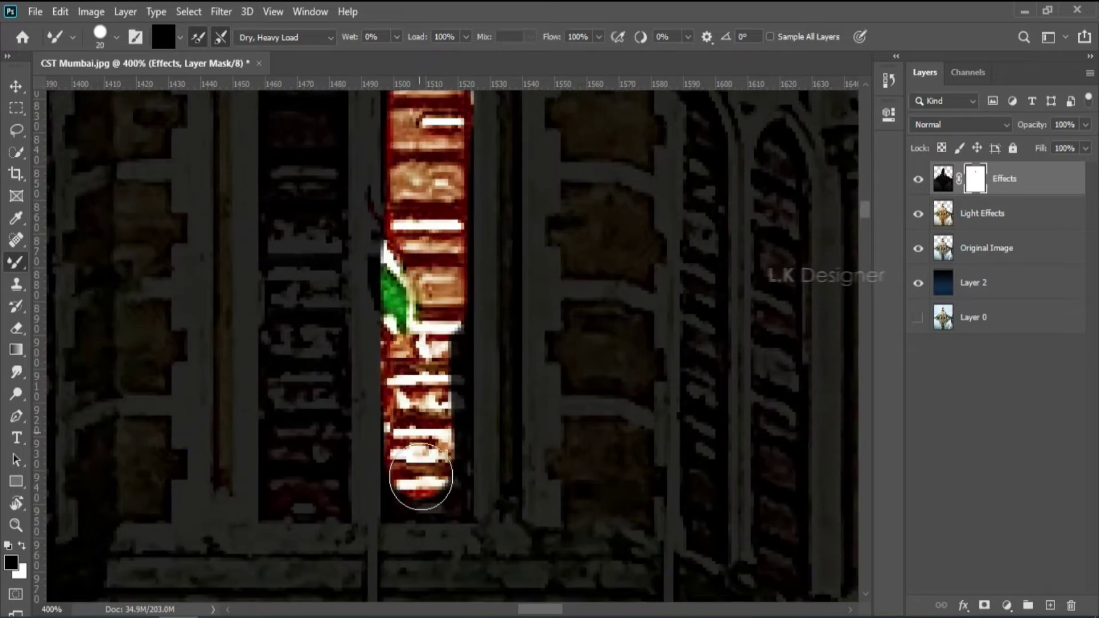
pyautogui.moveTo(438, 321)
pyautogui.mouseDown()
pyautogui.moveTo(435, 485)
pyautogui.moveTo(395, 512)
pyautogui.moveTo(464, 516)
pyautogui.mouseUp()
pyautogui.press('[')
pyautogui.press('[')
pyautogui.press('[')
# Step: Paint the left arched window's full height, redoing one overshooting stroke
pyautogui.scroll(3, 327, 294)
pyautogui.moveTo(304, 229); pyautogui.dragTo(281, 536)
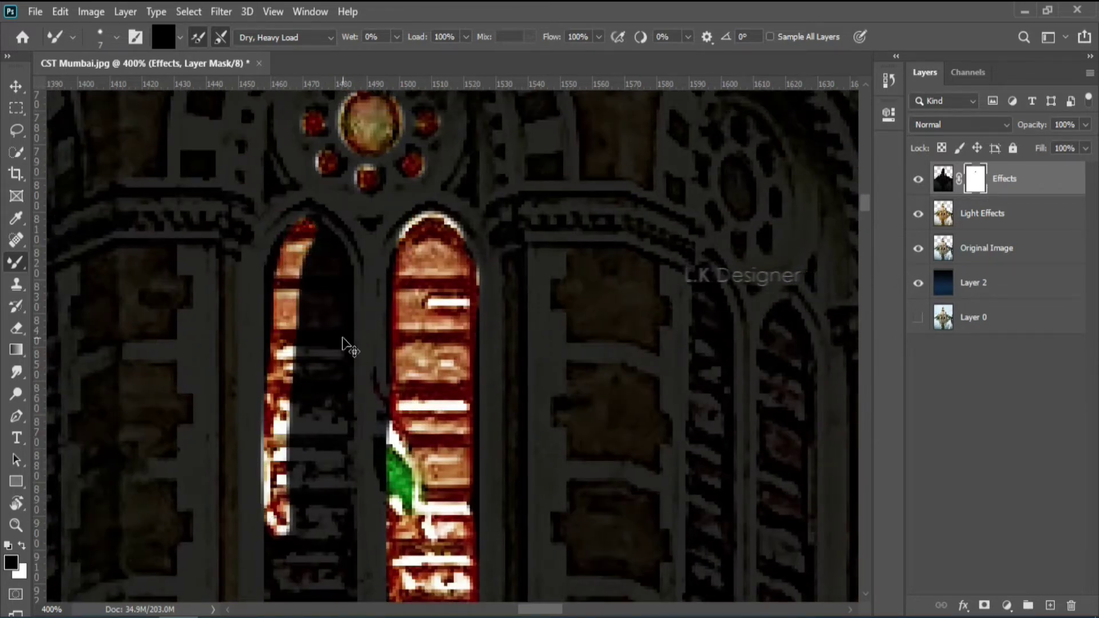
pyautogui.hotkey('ctrl', 'z')
pyautogui.moveTo(312, 226); pyautogui.dragTo(336, 487)
pyautogui.hotkey('ctrl', '-')
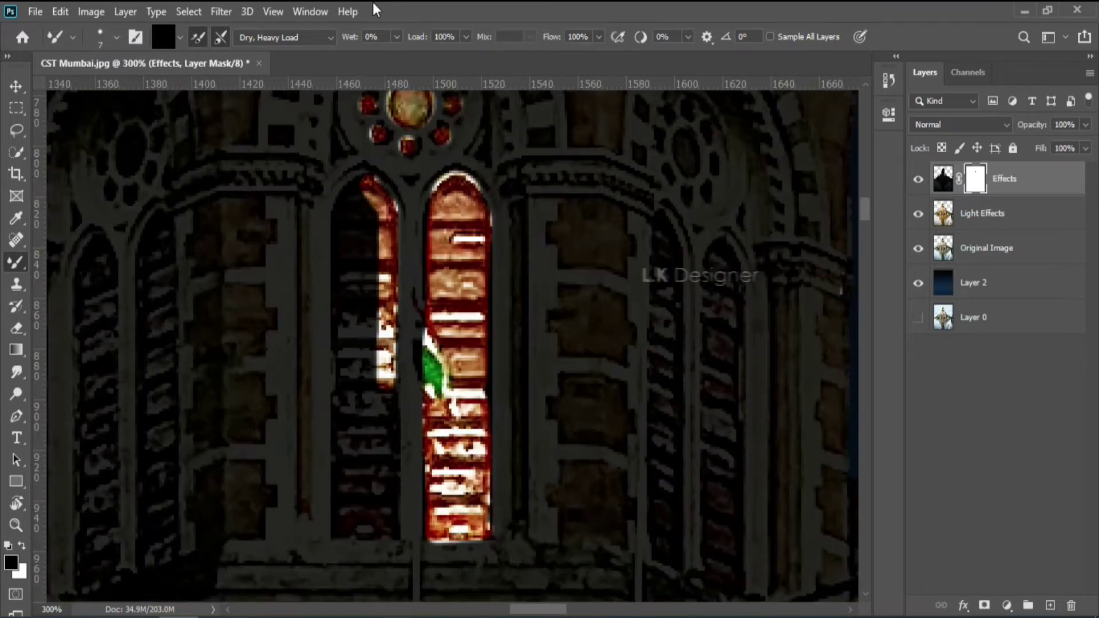
pyautogui.press(']')
pyautogui.press(']')
pyautogui.moveTo(367, 199); pyautogui.dragTo(368, 380)
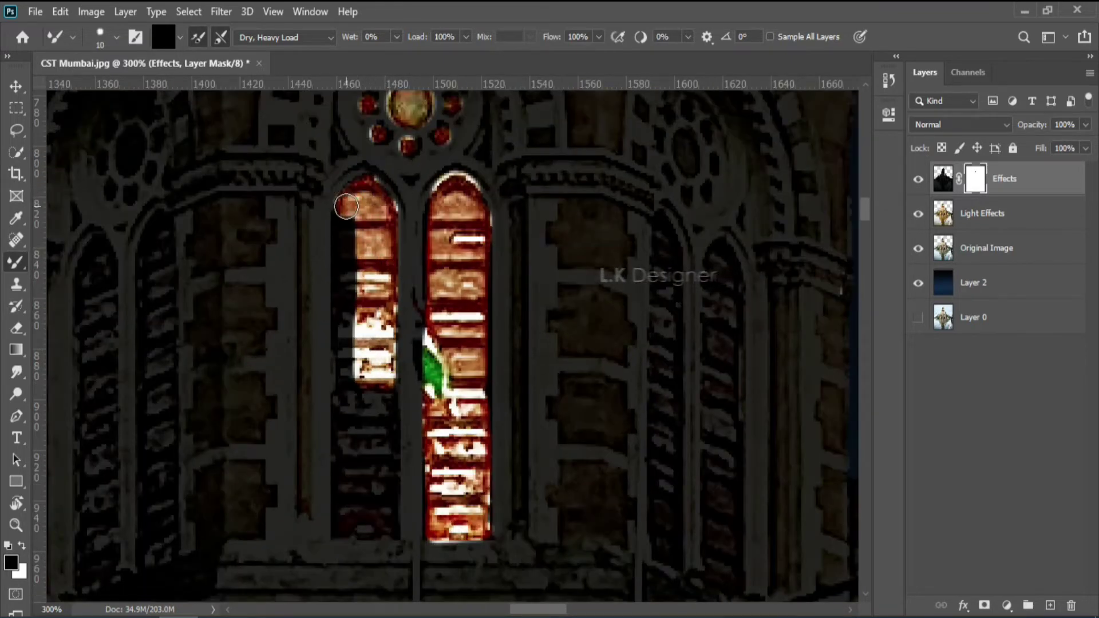
pyautogui.moveTo(347, 207); pyautogui.dragTo(363, 503)
pyautogui.moveTo(337, 338)
pyautogui.mouseDown()
pyautogui.moveTo(344, 216)
pyautogui.moveTo(362, 525)
pyautogui.mouseUp()
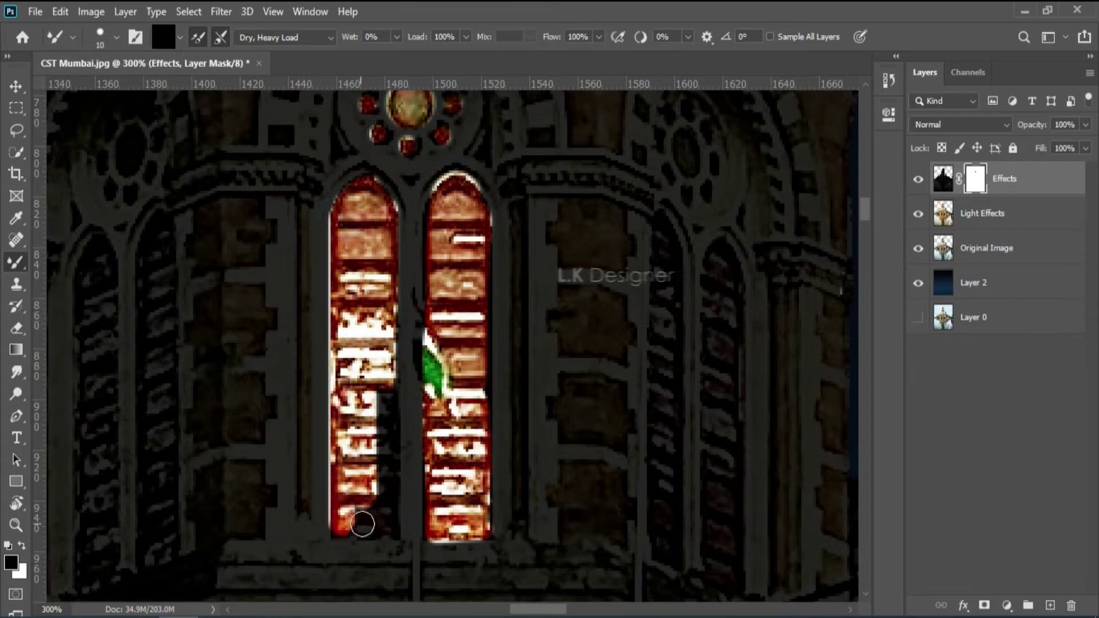
pyautogui.moveTo(385, 365); pyautogui.dragTo(363, 550)
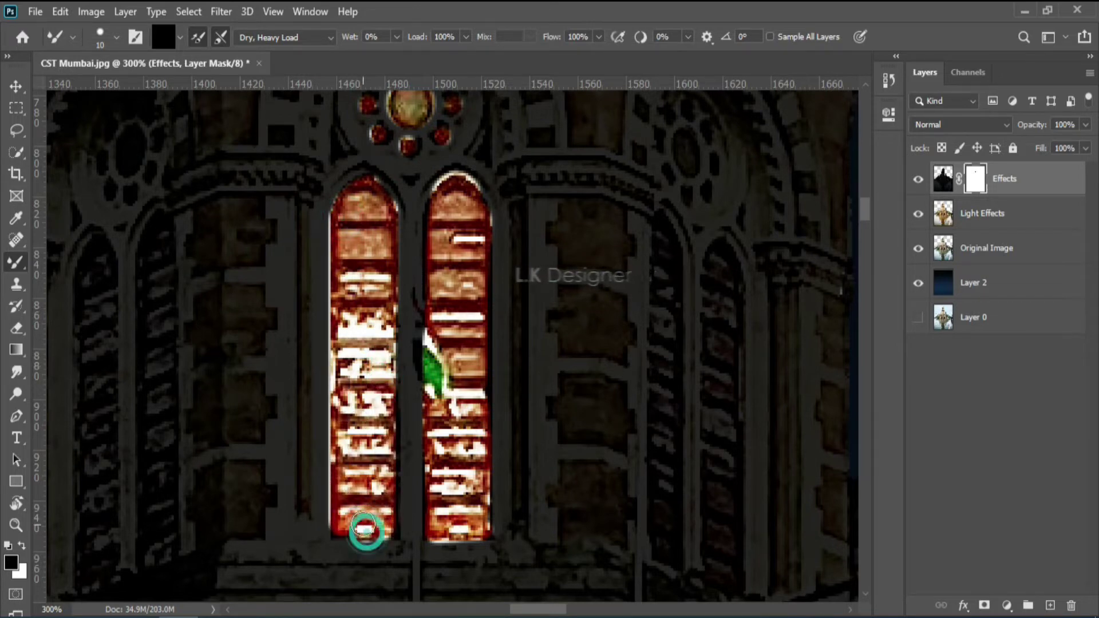
pyautogui.hotkey('ctrl', '1')
pyautogui.hotkey('ctrl', '+')
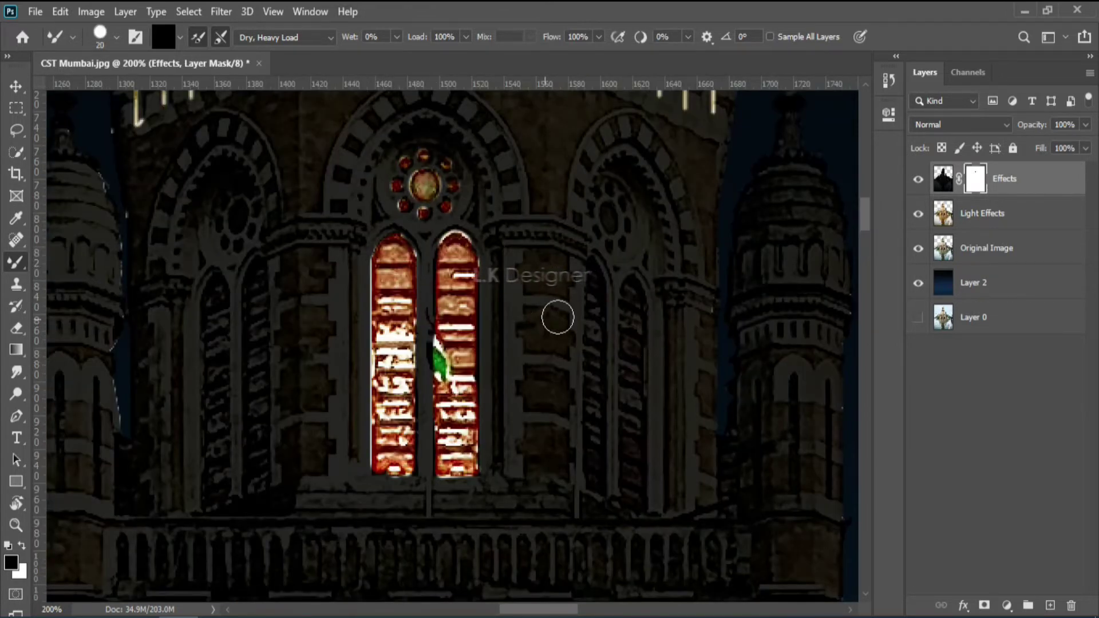
# Step: Light the four tall slit windows, from the right one to the left-most
pyautogui.moveTo(631, 291); pyautogui.dragTo(624, 488)
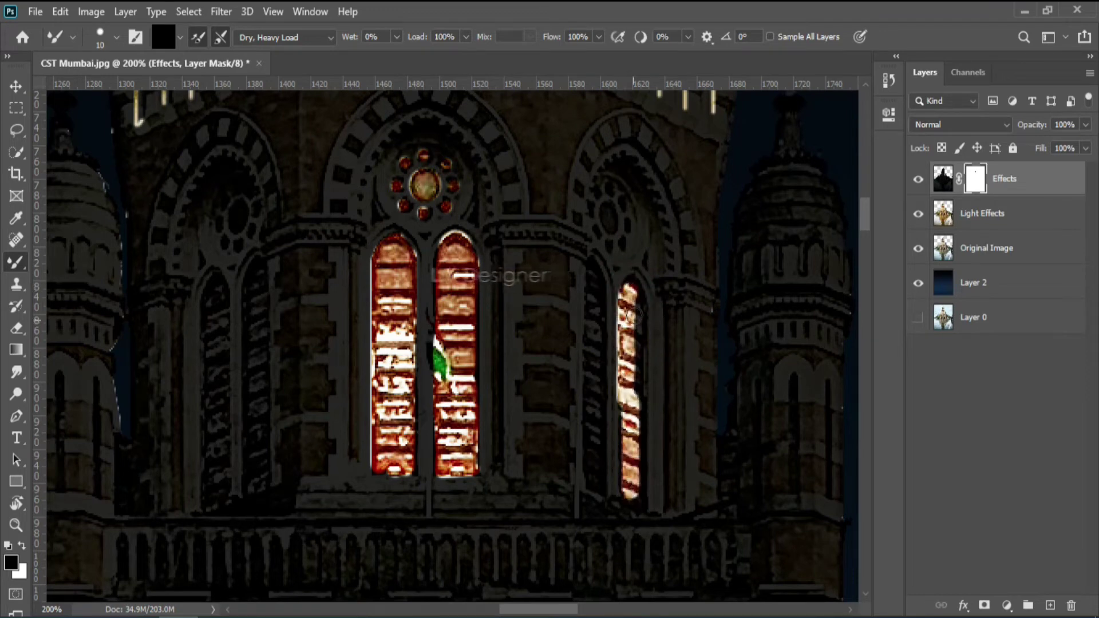
pyautogui.moveTo(633, 333); pyautogui.dragTo(631, 487)
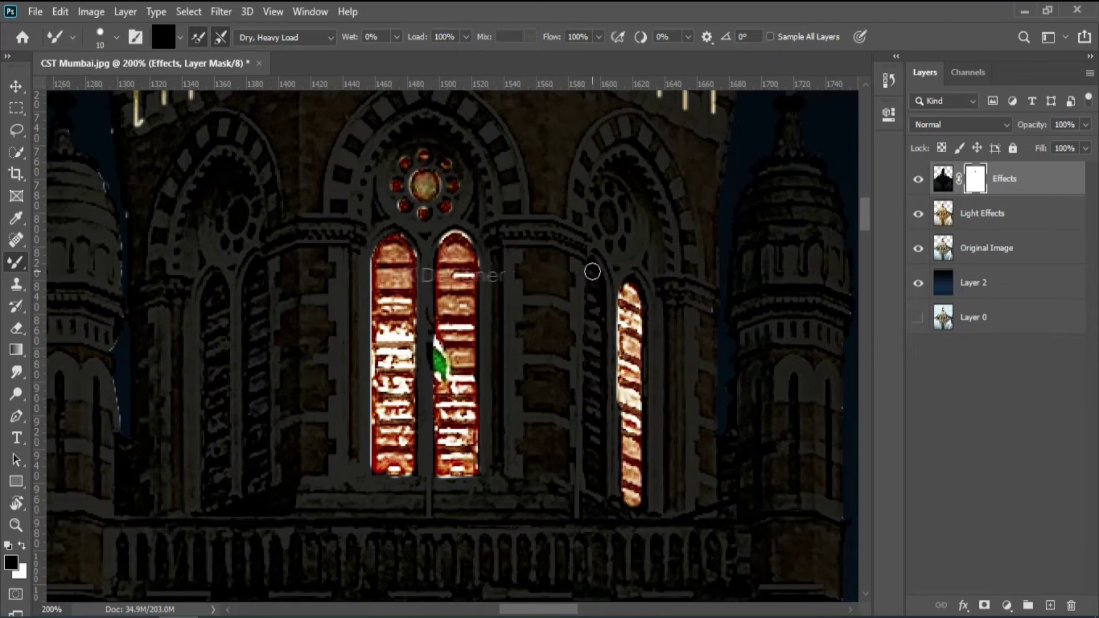
pyautogui.moveTo(593, 272); pyautogui.dragTo(591, 476)
pyautogui.hscroll(-1, 600, 302)
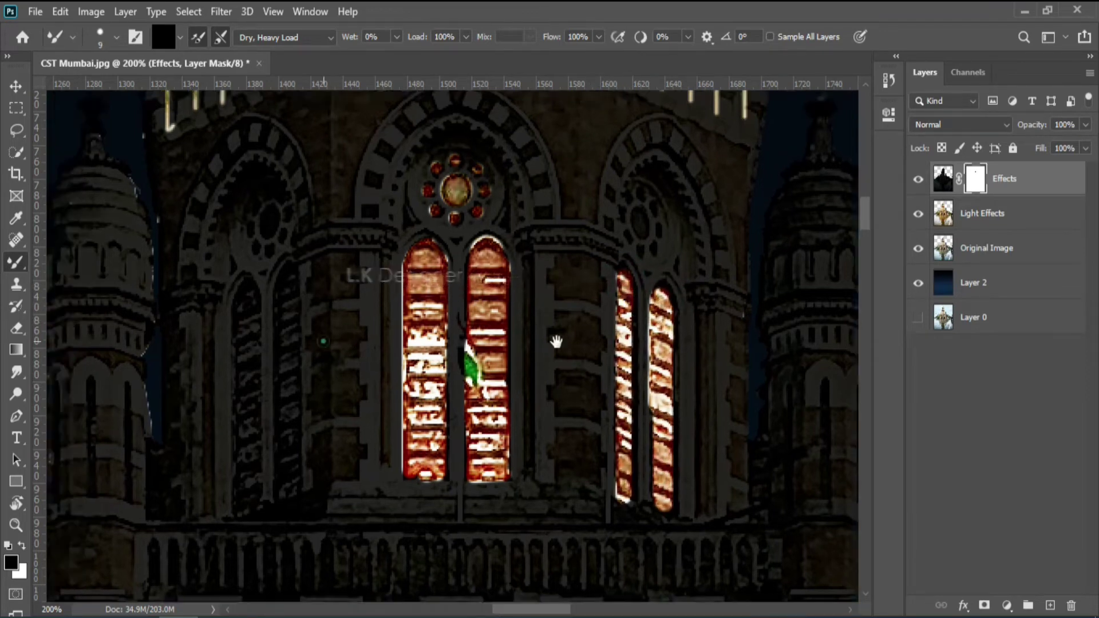
pyautogui.hscroll(-5, 555, 341)
pyautogui.moveTo(560, 255); pyautogui.dragTo(561, 484)
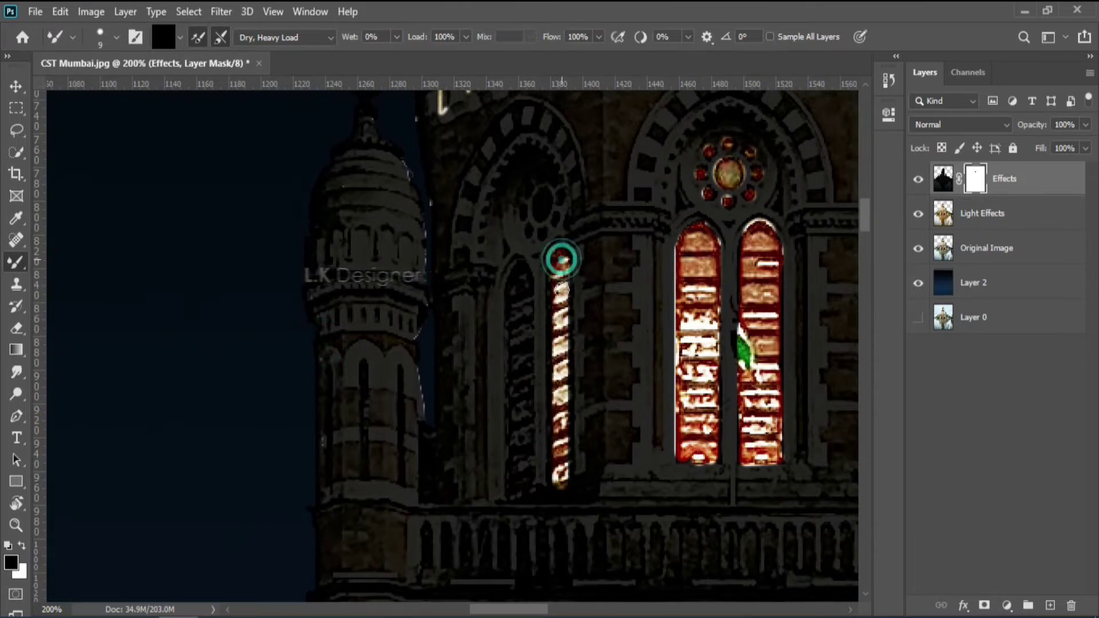
pyautogui.moveTo(559, 255); pyautogui.dragTo(562, 474)
pyautogui.moveTo(517, 273)
pyautogui.mouseDown()
pyautogui.moveTo(527, 449)
pyautogui.moveTo(518, 498)
pyautogui.mouseUp()
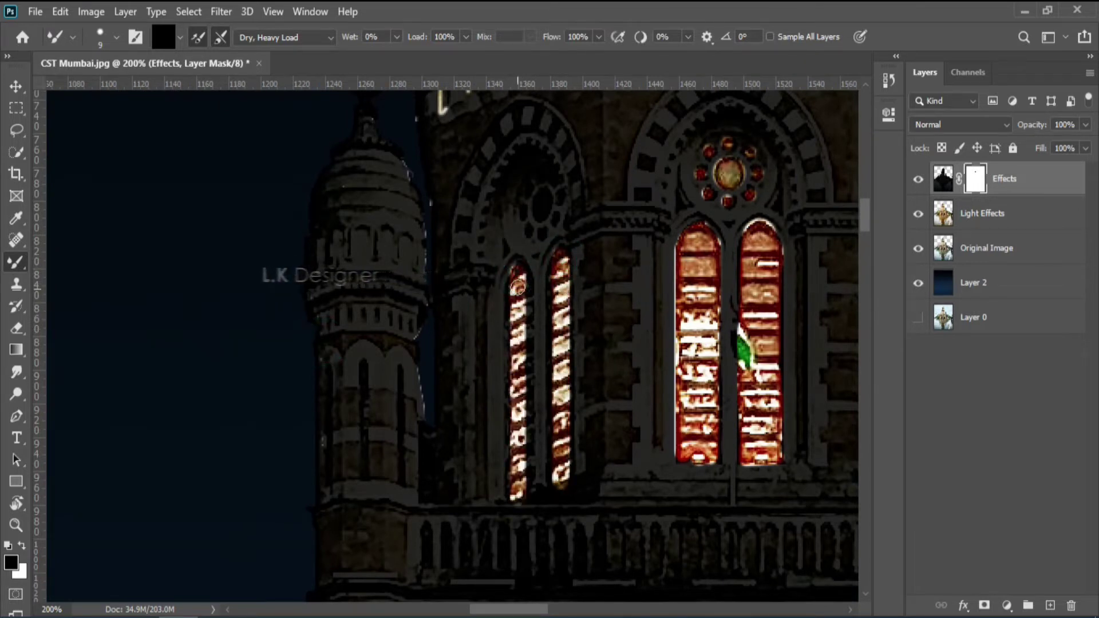
pyautogui.moveTo(527, 313); pyautogui.dragTo(528, 452)
# Step: Light the small rosette windows and the petals of the right rosette
pyautogui.moveTo(784, 322); pyautogui.dragTo(695, 368)
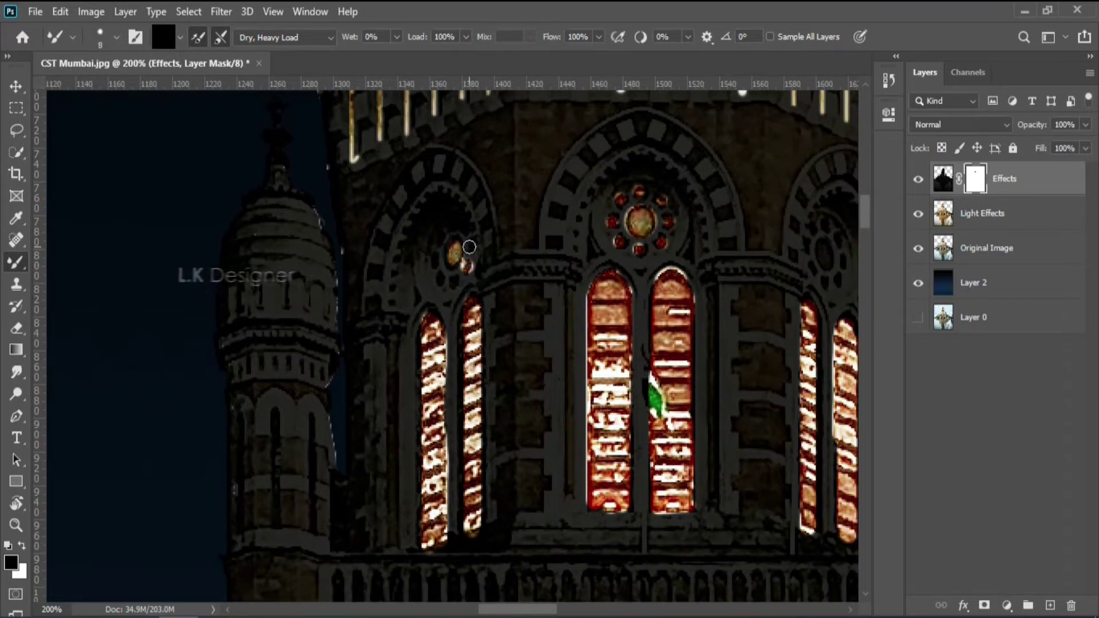
pyautogui.moveTo(469, 247)
pyautogui.mouseDown()
pyautogui.moveTo(452, 225)
pyautogui.moveTo(437, 274)
pyautogui.mouseUp()
pyautogui.moveTo(610, 312); pyautogui.dragTo(363, 340)
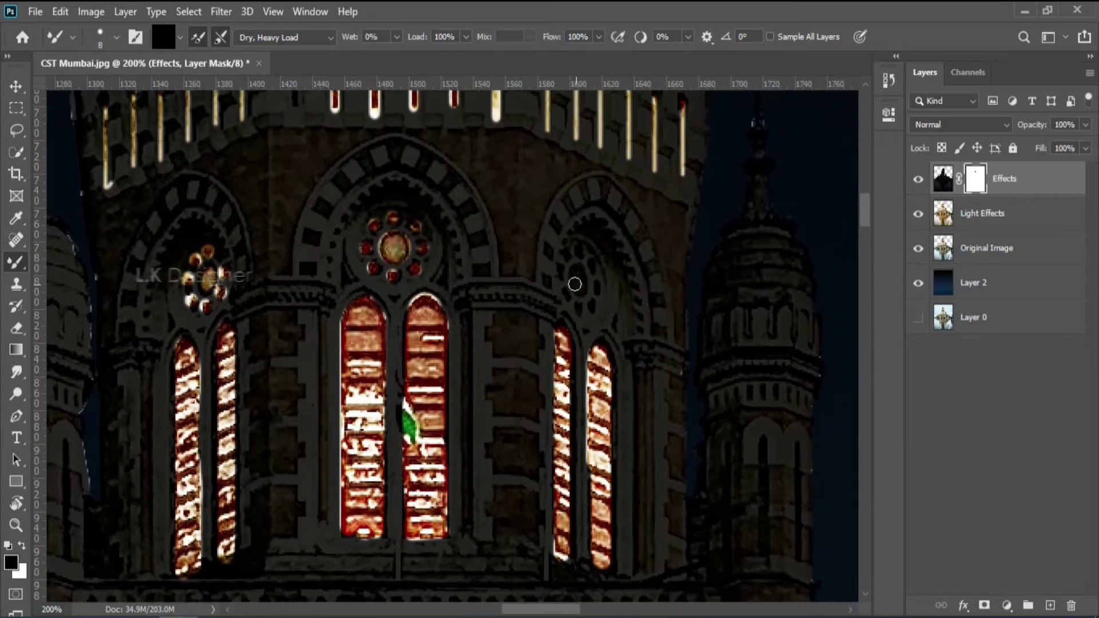
pyautogui.click(577, 282)
pyautogui.click(579, 285)
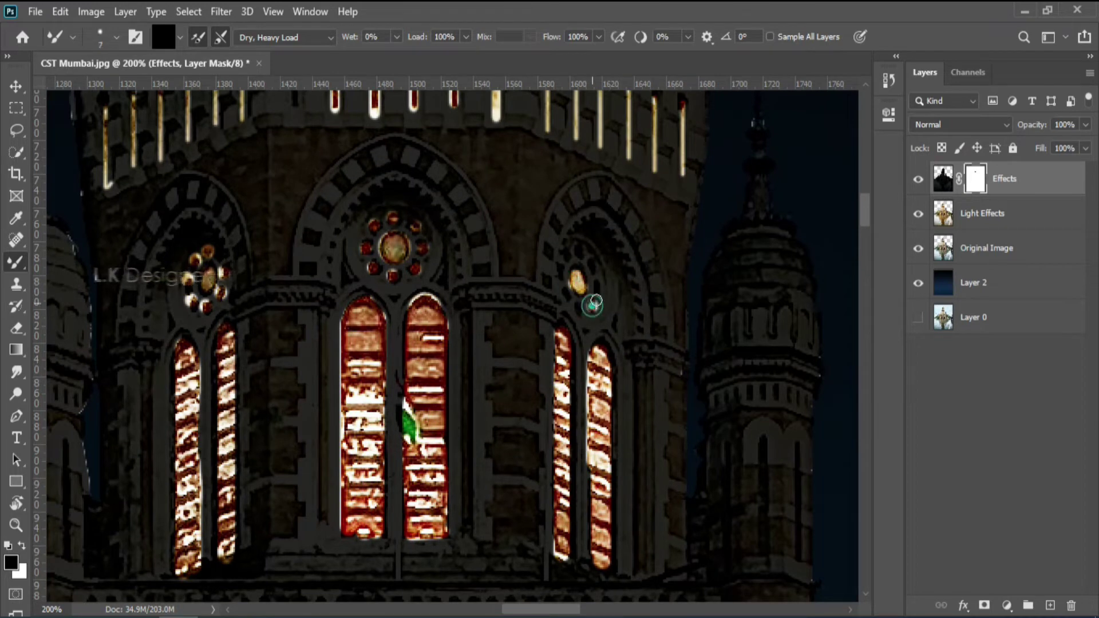
# Step: Light the side tower's window columns
pyautogui.moveTo(488, 439)
pyautogui.mouseDown()
pyautogui.moveTo(400, 473)
pyautogui.moveTo(638, 417)
pyautogui.moveTo(401, 388)
pyautogui.moveTo(258, 393)
pyautogui.mouseUp()
pyautogui.hotkey('ctrl', '+')
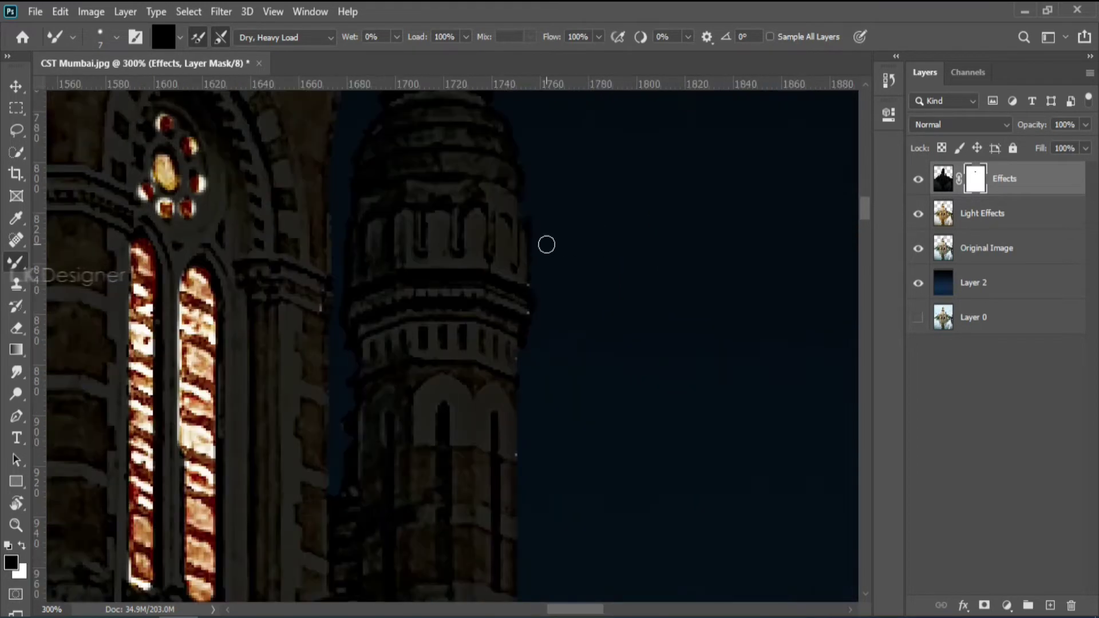
pyautogui.moveTo(492, 216); pyautogui.dragTo(492, 254)
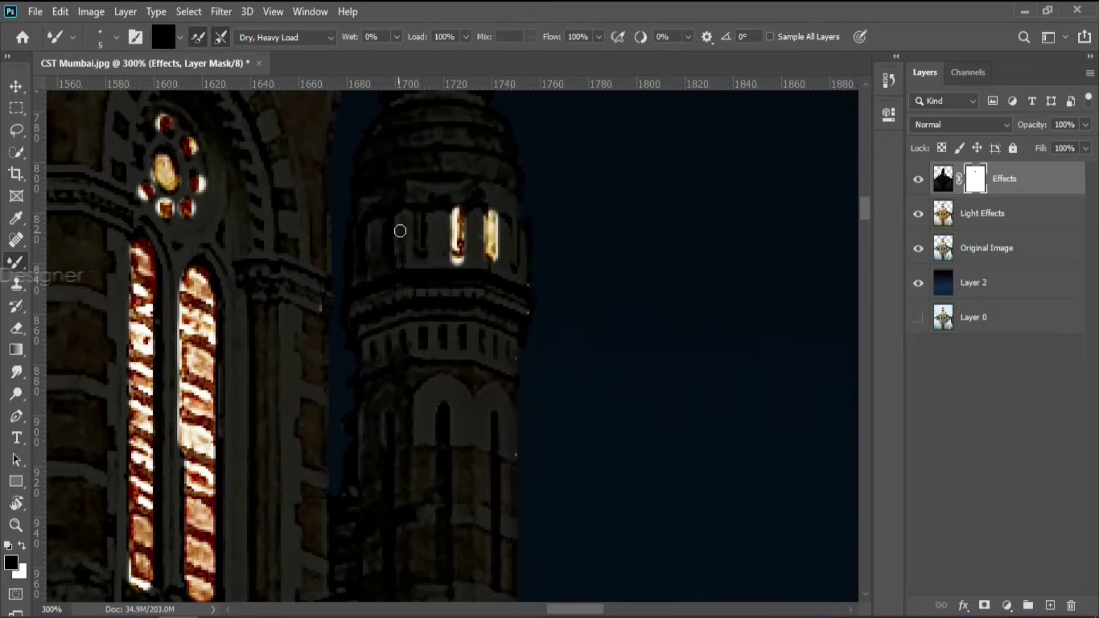
pyautogui.scroll(-2, 363, 277)
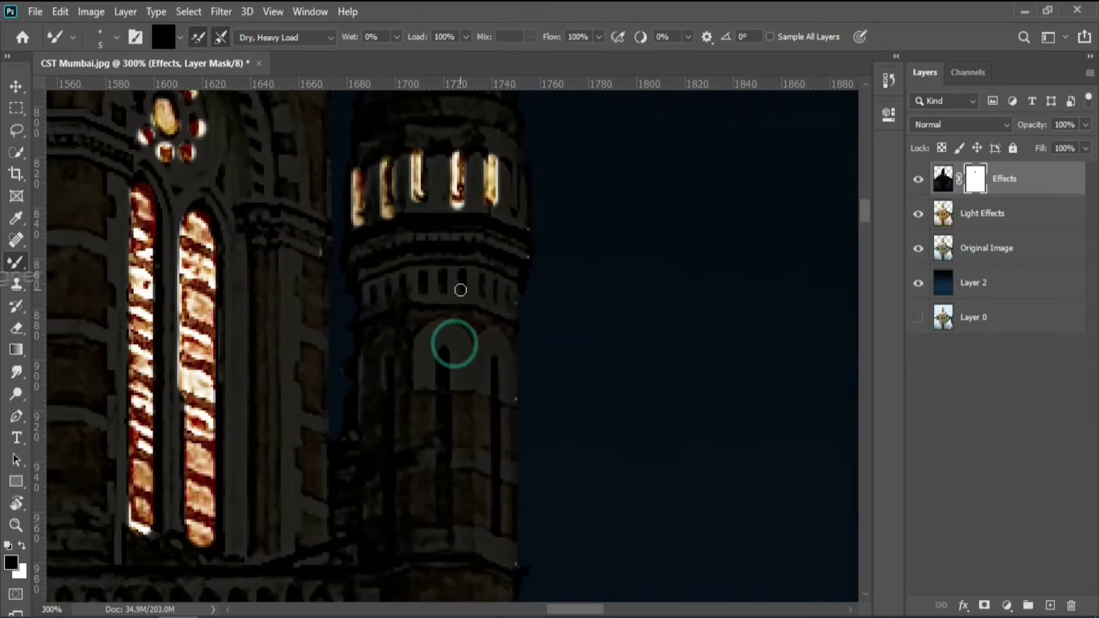
pyautogui.hotkey('ctrl', '+')
pyautogui.hotkey('ctrl', '+')
pyautogui.hotkey('ctrl', '+')
pyautogui.hotkey('ctrl', '-')
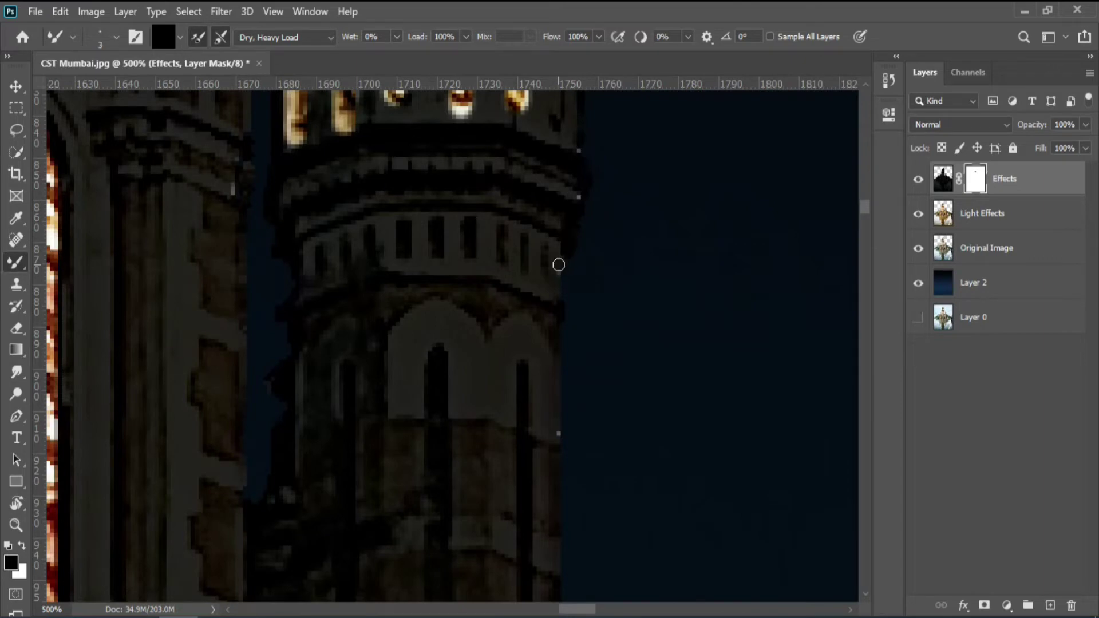
pyautogui.moveTo(502, 229); pyautogui.dragTo(502, 261)
pyautogui.hotkey('ctrl', '-')
# Step: Light the balustrade columns across the facade
pyautogui.scroll(-5, 351, 270)
pyautogui.scroll(-5, 429, 469)
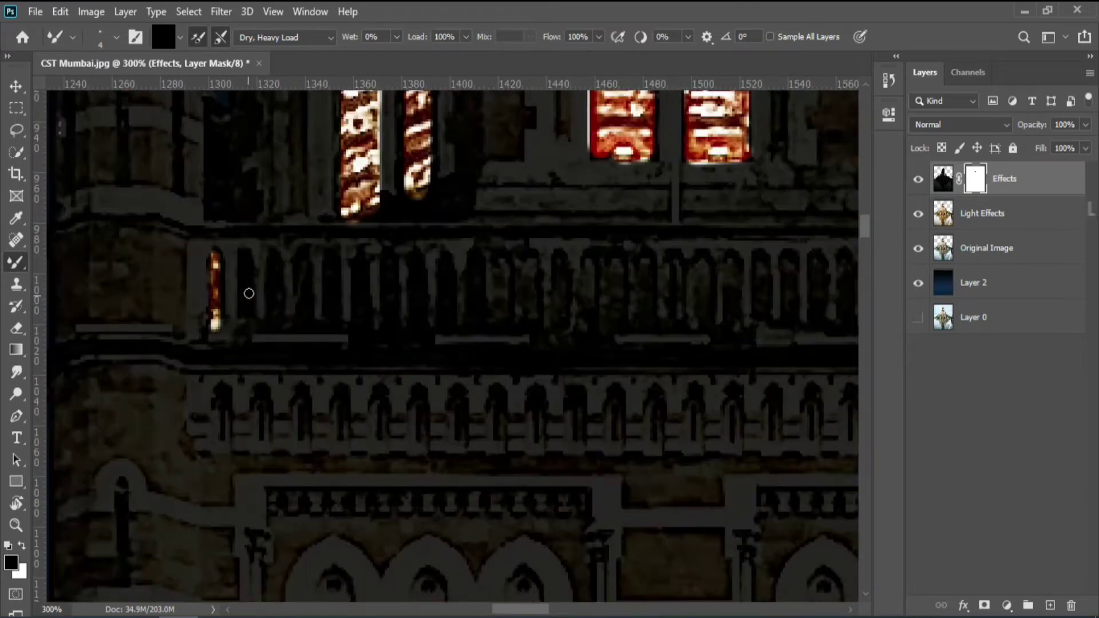
pyautogui.moveTo(248, 294)
pyautogui.mouseDown()
pyautogui.moveTo(402, 301)
pyautogui.moveTo(608, 275)
pyautogui.mouseUp()
pyautogui.moveTo(750, 258)
pyautogui.mouseDown()
pyautogui.moveTo(510, 230)
pyautogui.moveTo(710, 236)
pyautogui.mouseUp()
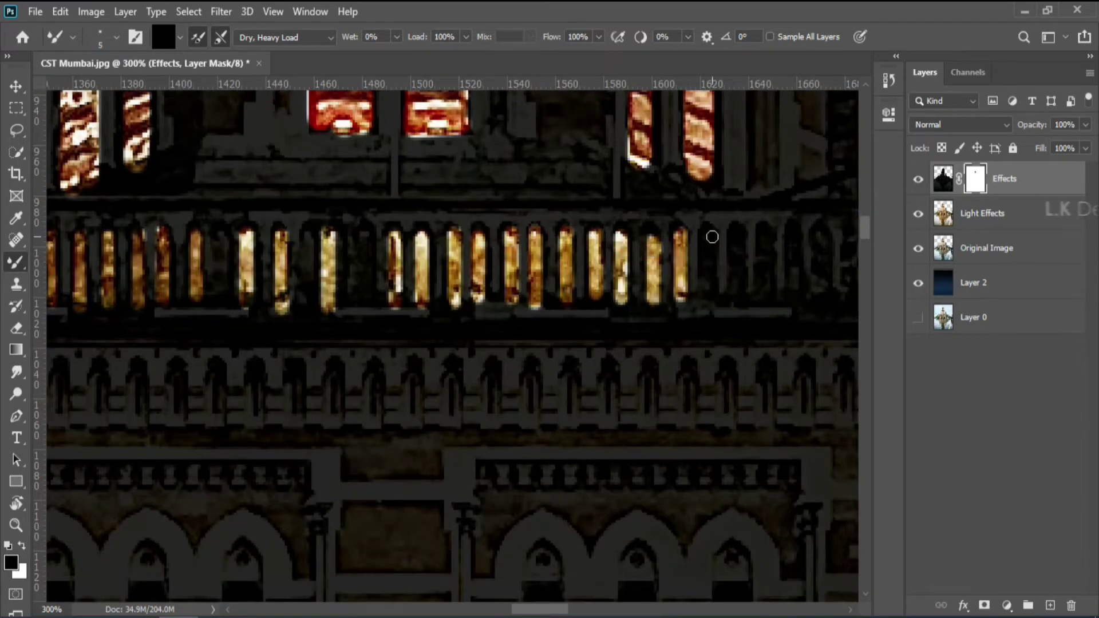
pyautogui.moveTo(676, 320); pyautogui.dragTo(435, 322)
# Step: Light the row of five tall facade windows and the openings beside them
pyautogui.hotkey('ctrl', '-')
pyautogui.moveTo(326, 269); pyautogui.dragTo(326, 395)
pyautogui.moveTo(389, 269); pyautogui.dragTo(388, 395)
pyautogui.moveTo(451, 269); pyautogui.dragTo(451, 395)
pyautogui.moveTo(653, 269); pyautogui.dragTo(653, 395)
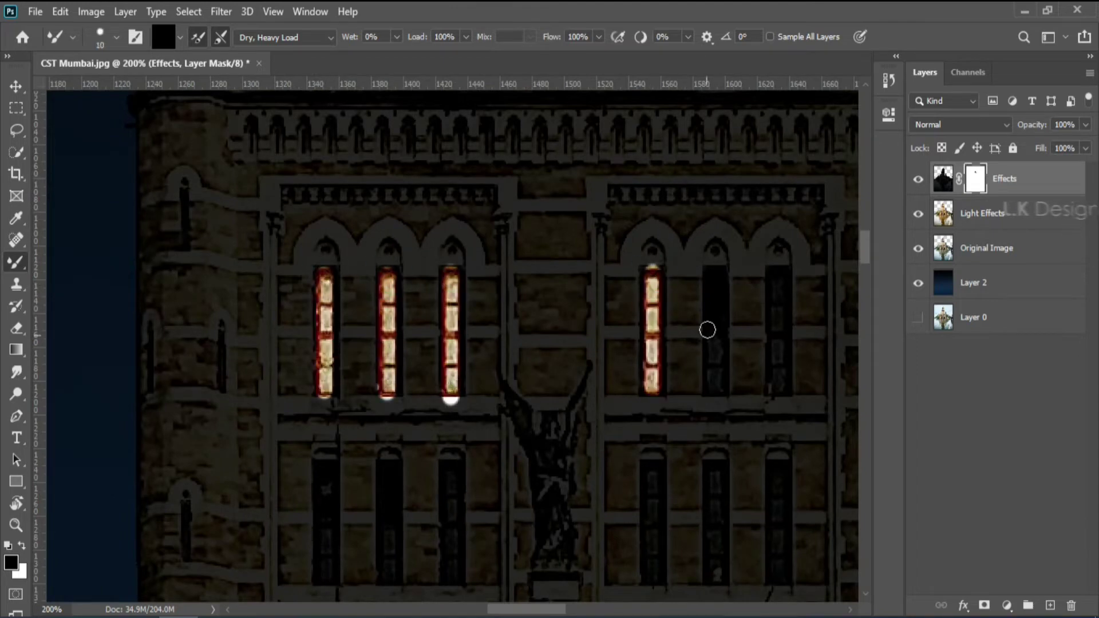
pyautogui.moveTo(716, 269); pyautogui.dragTo(779, 395)
pyautogui.hscroll(10, 458, 245)
pyautogui.moveTo(634, 373); pyautogui.dragTo(634, 452)
pyautogui.moveTo(439, 357); pyautogui.dragTo(438, 469)
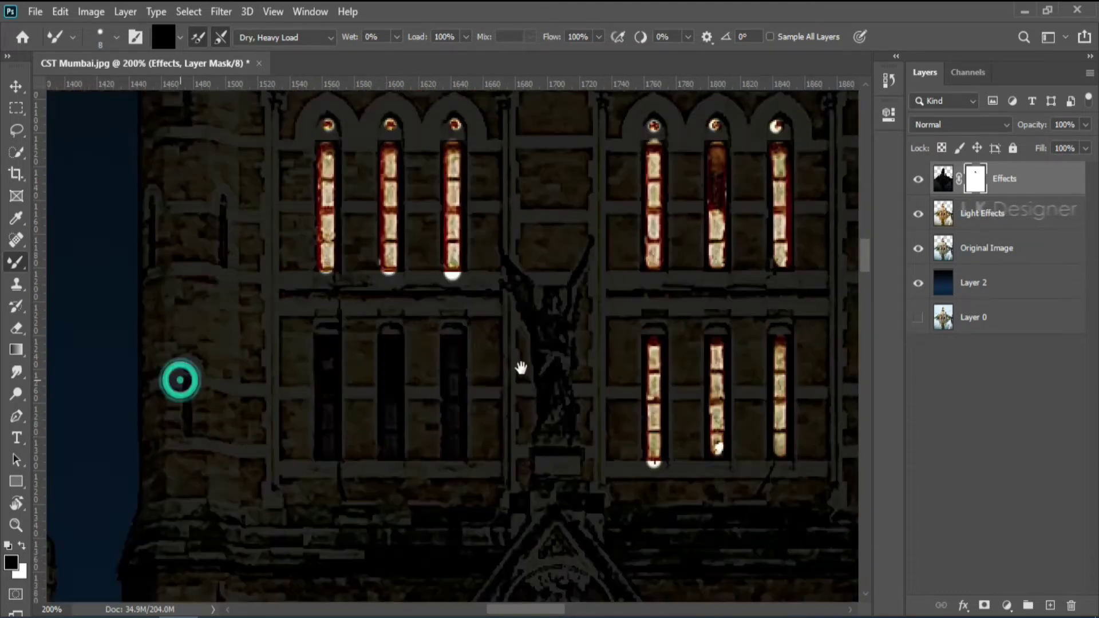
pyautogui.hscroll(-10, 515, 343)
pyautogui.moveTo(188, 367); pyautogui.dragTo(185, 430)
# Step: Light the two small gable windows and a narrow tower window
pyautogui.hotkey('ctrl', '-')
pyautogui.hotkey('ctrl', '+')
pyautogui.click(265, 385)
pyautogui.hotkey('ctrl', '-')
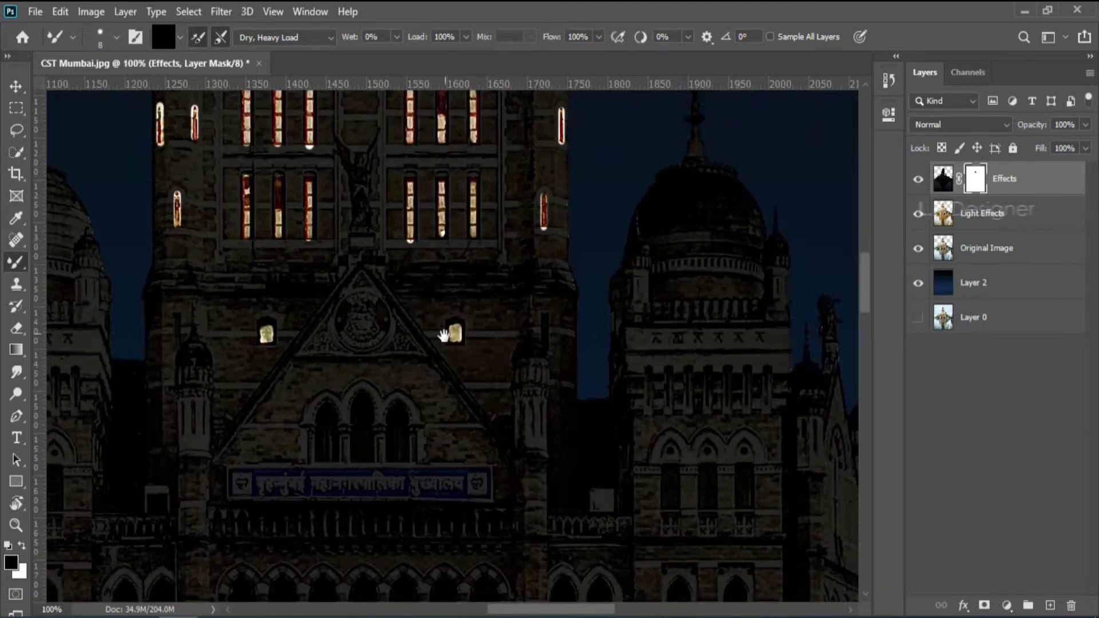
pyautogui.moveTo(443, 338); pyautogui.dragTo(443, 389)
pyautogui.hotkey('ctrl', '+')
pyautogui.hotkey('ctrl', '+')
pyautogui.moveTo(231, 235); pyautogui.dragTo(232, 373)
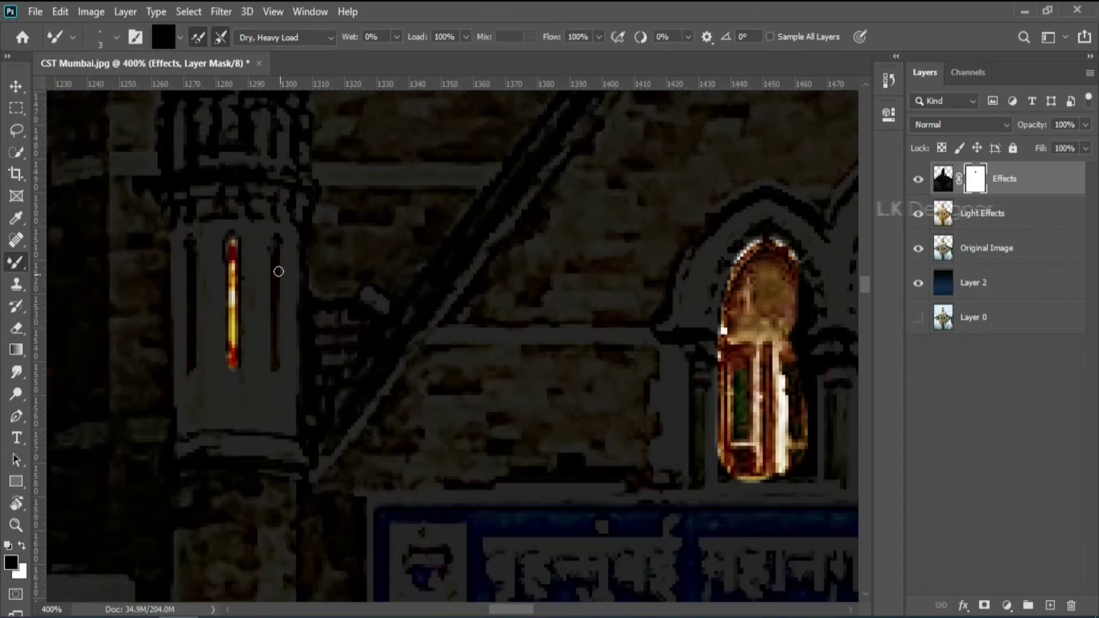
pyautogui.hotkey('ctrl', '-')
pyautogui.hotkey('ctrl', '+')
# Step: Light the row of arched windows and fill in the remaining window glow
pyautogui.moveTo(216, 277); pyautogui.dragTo(217, 515)
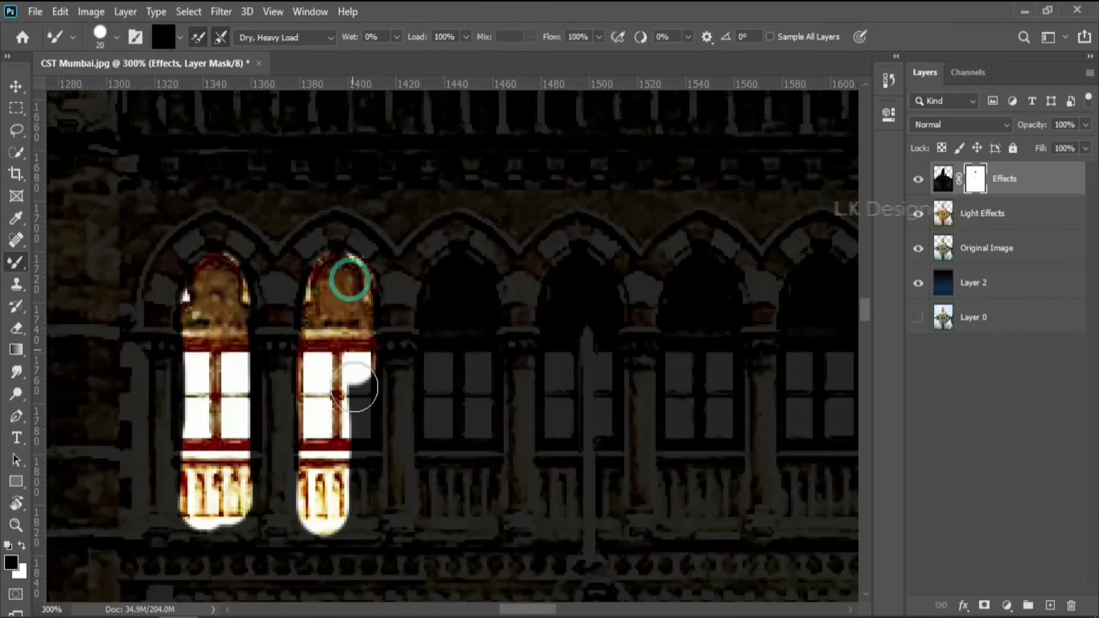
pyautogui.moveTo(349, 277); pyautogui.dragTo(452, 516)
pyautogui.moveTo(410, 275)
pyautogui.mouseDown()
pyautogui.moveTo(384, 388)
pyautogui.moveTo(764, 372)
pyautogui.mouseUp()
pyautogui.hotkey('ctrl', '-')
pyautogui.hotkey('ctrl', '-')
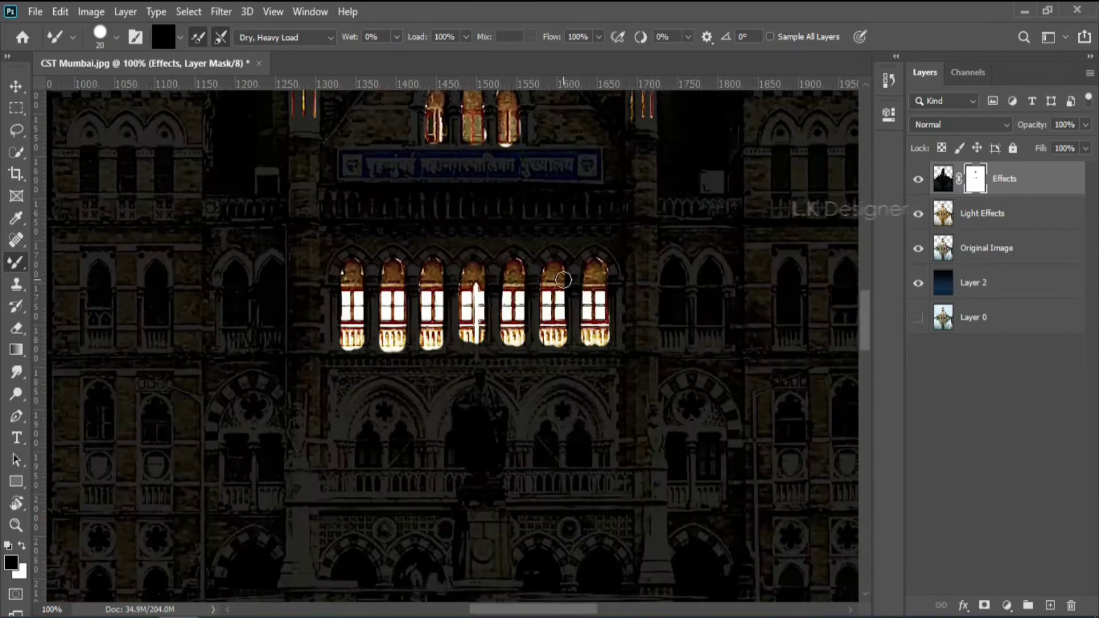
pyautogui.hotkey('ctrl', '+')
# Step: Light the narrow windows on the tower
pyautogui.moveTo(646, 216)
pyautogui.mouseDown()
pyautogui.moveTo(466, 178)
pyautogui.moveTo(466, 78)
pyautogui.mouseUp()
pyautogui.hotkey('ctrl', '+')
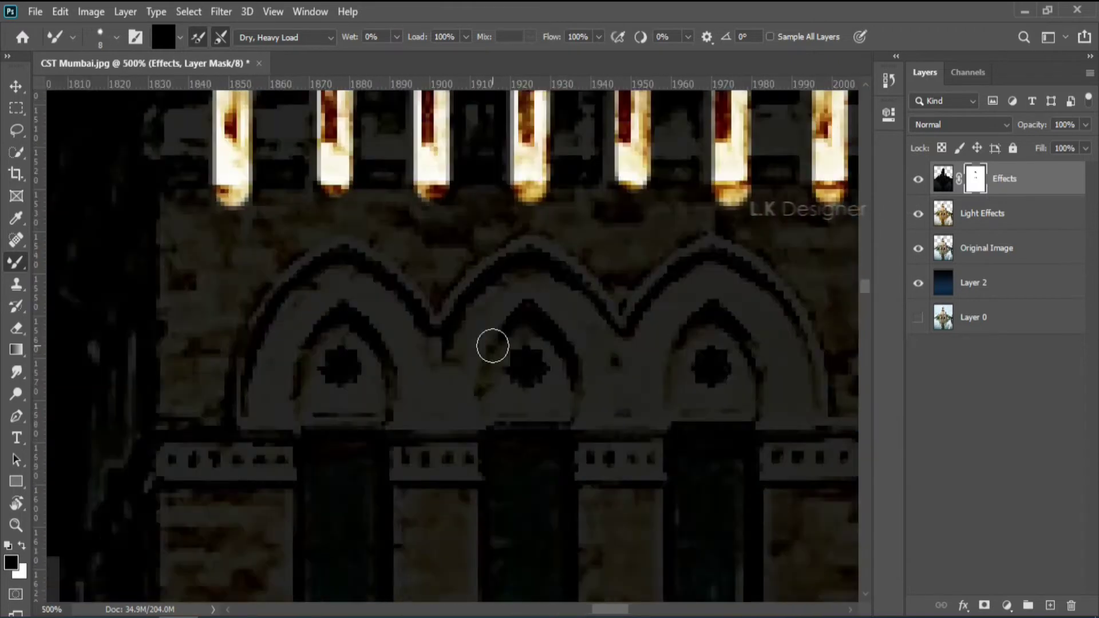
pyautogui.moveTo(491, 343); pyautogui.dragTo(699, 286)
pyautogui.hotkey('ctrl', '-')
# Step: Light two more arched windows from top to bottom
pyautogui.hotkey('ctrl', '-')
pyautogui.hotkey('ctrl', '+')
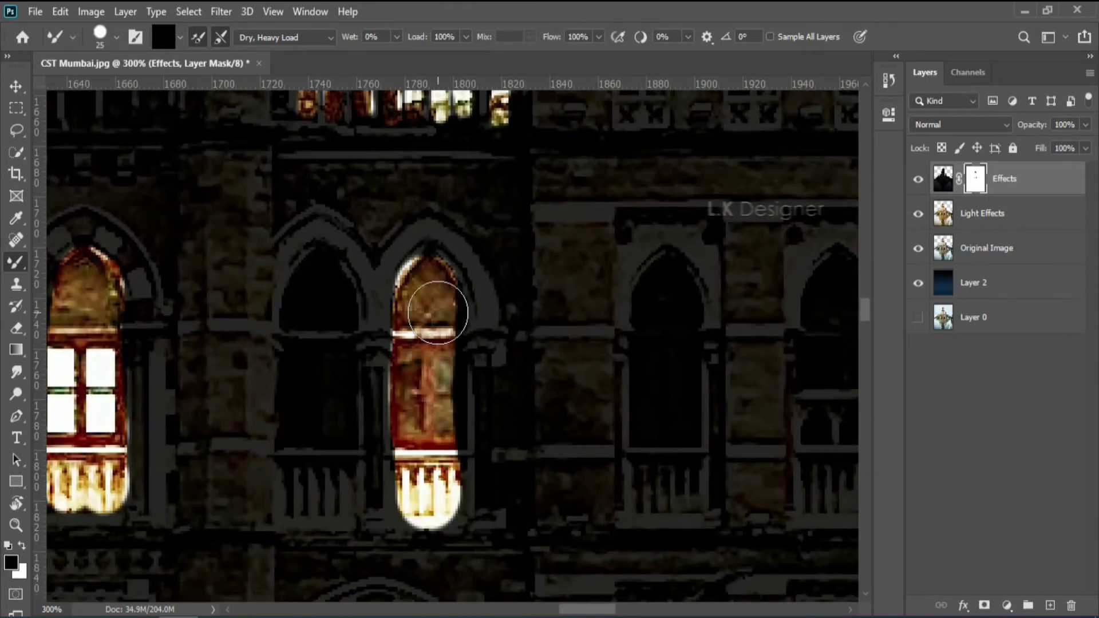
pyautogui.press(']')
pyautogui.moveTo(530, 257); pyautogui.dragTo(536, 458)
pyautogui.moveTo(698, 229); pyautogui.dragTo(716, 458)
pyautogui.hotkey('ctrl', '-')
pyautogui.hotkey('ctrl', '-')
pyautogui.hotkey('ctrl', '-')
pyautogui.press('[')
pyautogui.hotkey('ctrl', '+')
pyautogui.hotkey('ctrl', '+')
pyautogui.hotkey('ctrl', '+')
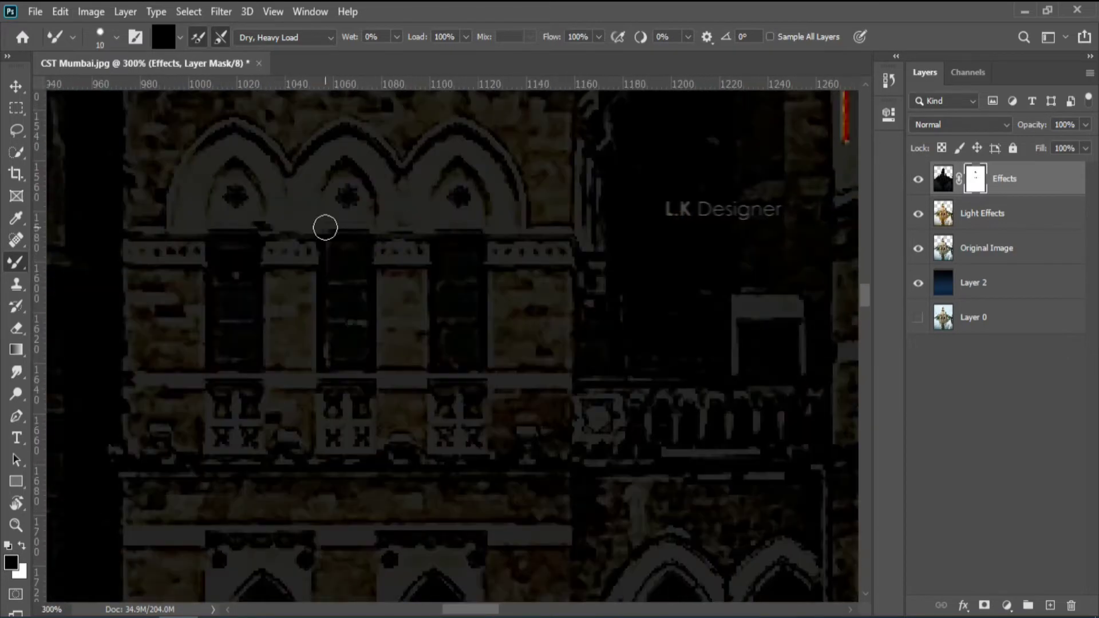
pyautogui.scroll(-5, 472, 254)
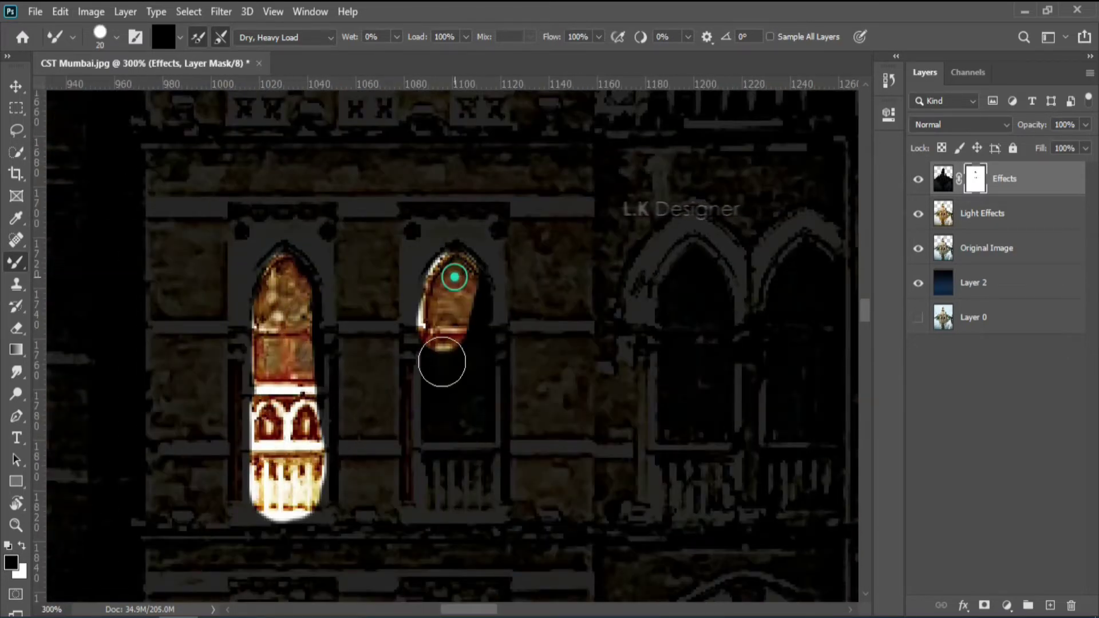
pyautogui.moveTo(442, 362); pyautogui.dragTo(444, 441)
pyautogui.hotkey('ctrl', '-')
pyautogui.hotkey('ctrl', '-')
# Step: Light several clustered windows in another area of the facade
pyautogui.hotkey('ctrl', '-')
pyautogui.press('[')
pyautogui.press('[')
pyautogui.press('[')
pyautogui.hotkey('ctrl', '+')
pyautogui.hotkey('ctrl', '+')
pyautogui.hotkey('ctrl', '+')
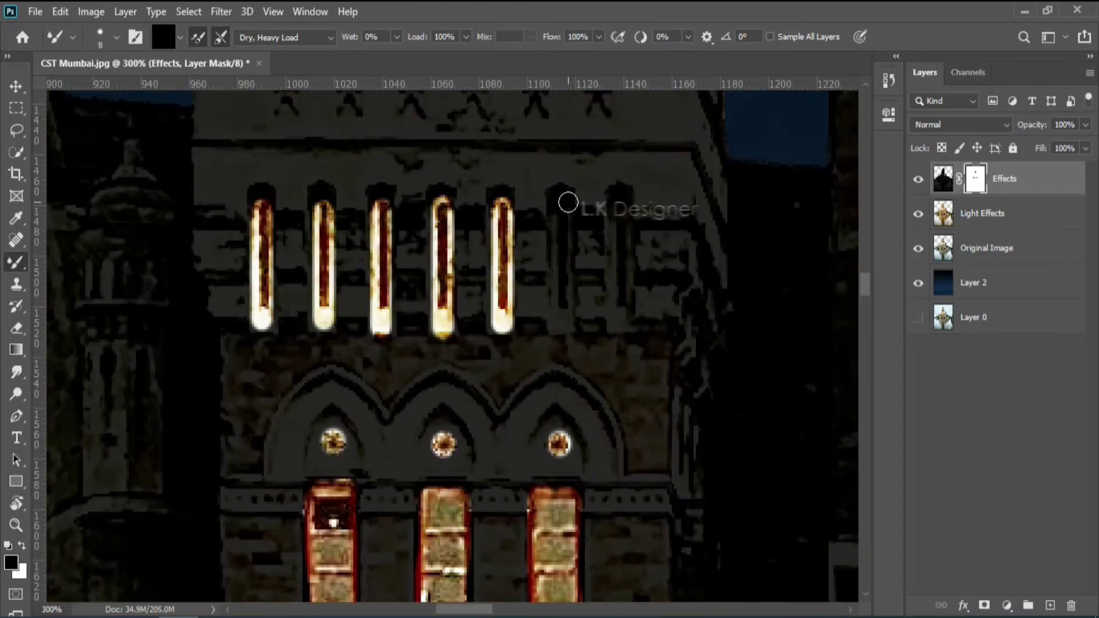
pyautogui.hotkey('ctrl', '-')
pyautogui.hotkey('ctrl', '-')
pyautogui.hotkey('ctrl', '+')
pyautogui.hotkey('ctrl', '+')
pyautogui.press(']')
pyautogui.press(']')
pyautogui.press(']')
pyautogui.moveTo(193, 310); pyautogui.dragTo(261, 372)
pyautogui.moveTo(461, 315)
pyautogui.mouseDown()
pyautogui.moveTo(531, 330)
pyautogui.moveTo(500, 351)
pyautogui.mouseUp()
# Step: Light the windows along the lower facade and fit the whole image on screen
pyautogui.hscroll(10, 515, 327)
pyautogui.press('[')
pyautogui.press('[')
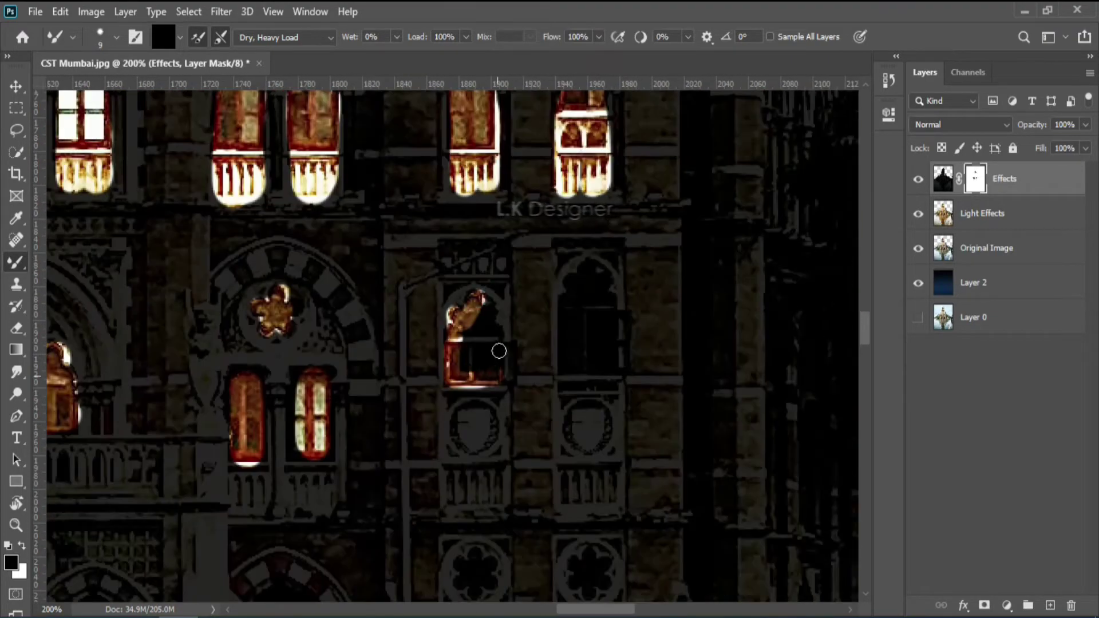
pyautogui.scroll(-5, 544, 367)
pyautogui.press(']')
pyautogui.press(']')
pyautogui.press(']')
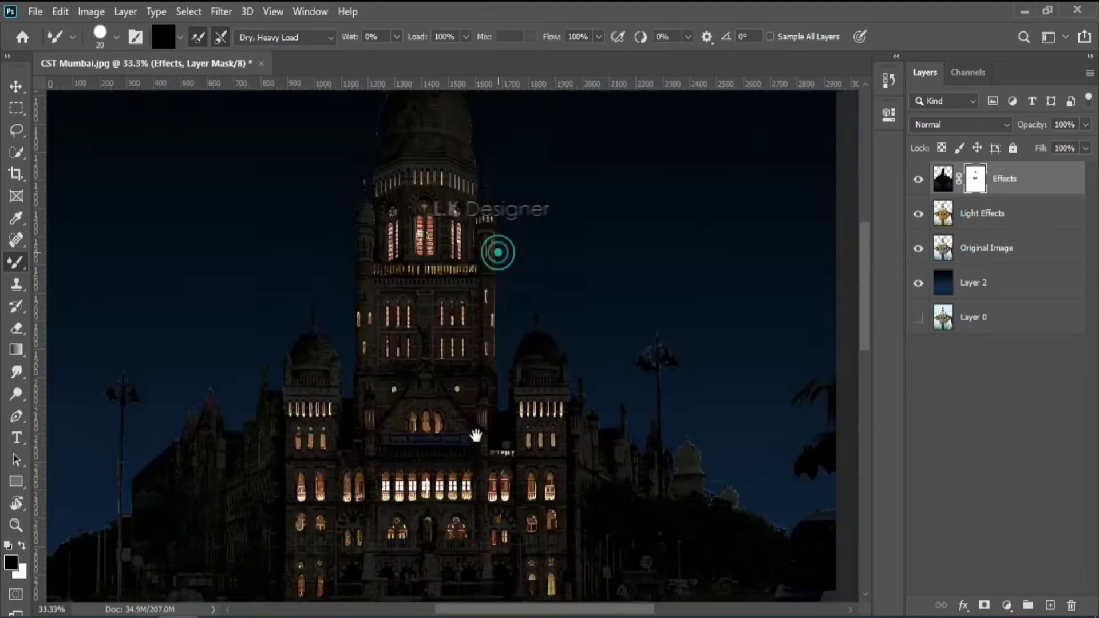
pyautogui.moveTo(678, 360); pyautogui.dragTo(356, 308)
pyautogui.hotkey('ctrl', '0')
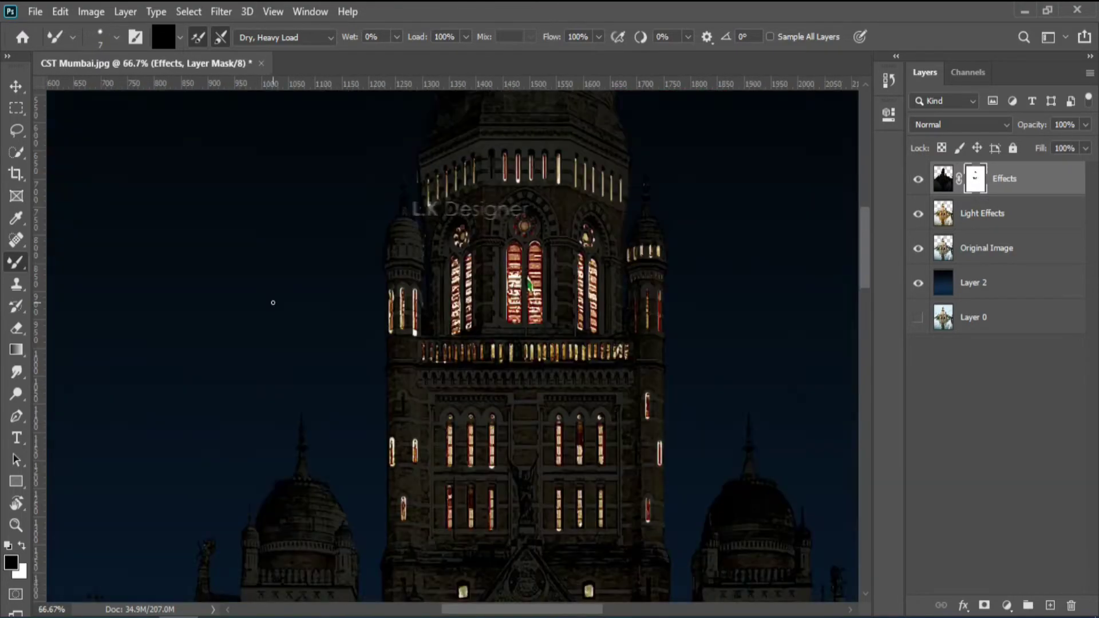
# Step: Target the Effects layer's pixels and lower the Mixer Brush paint load to 48%
pyautogui.press('v')
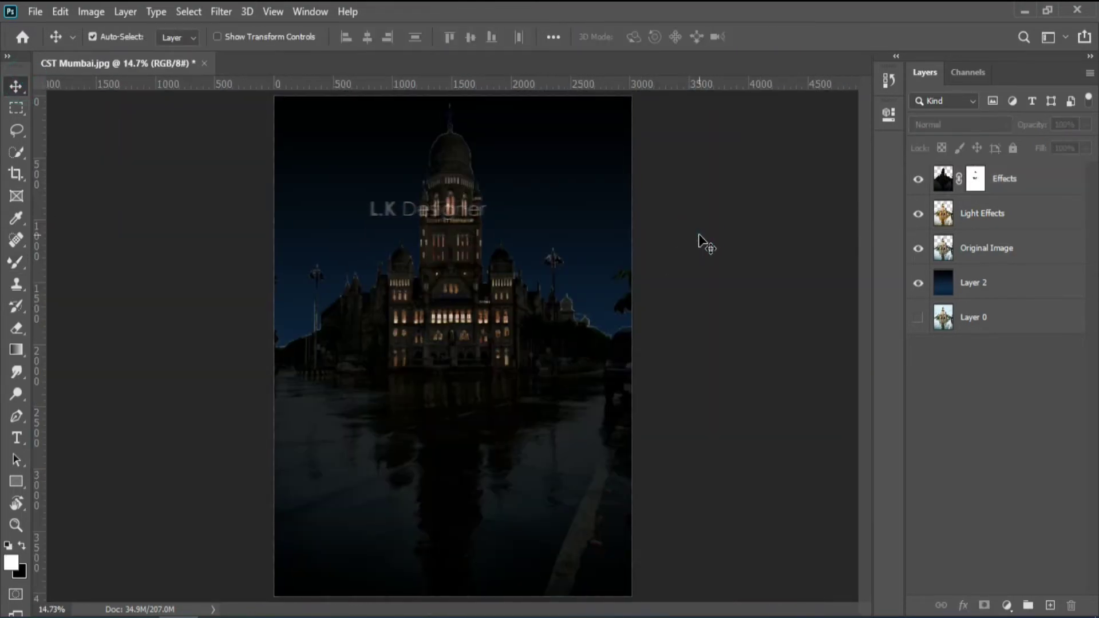
pyautogui.press('b')
pyautogui.click(1007, 179)
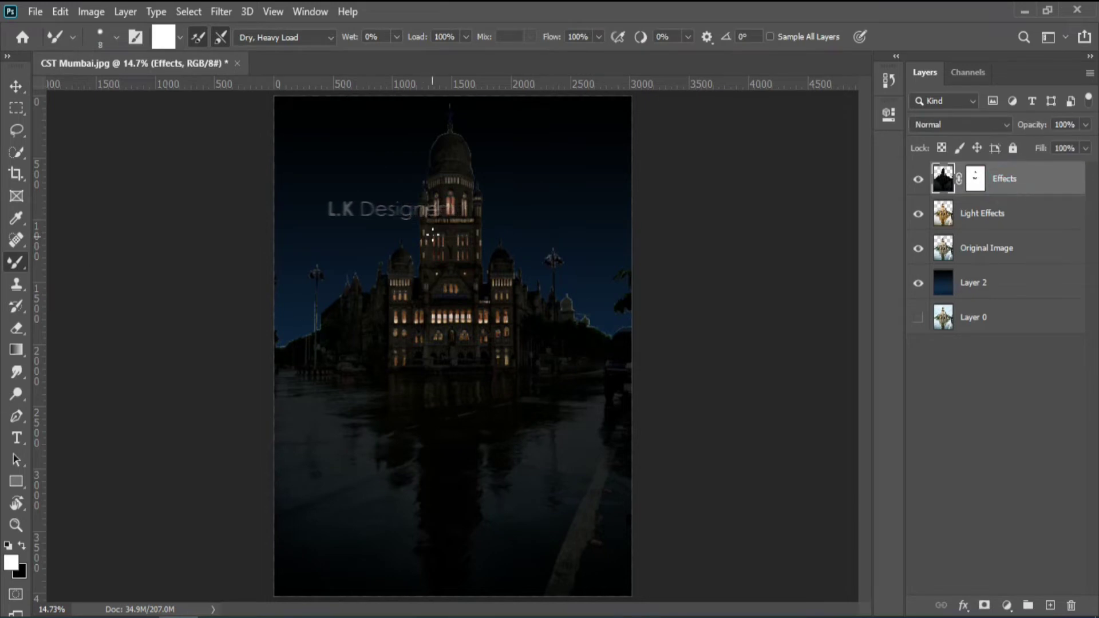
pyautogui.press('[')
pyautogui.press('[')
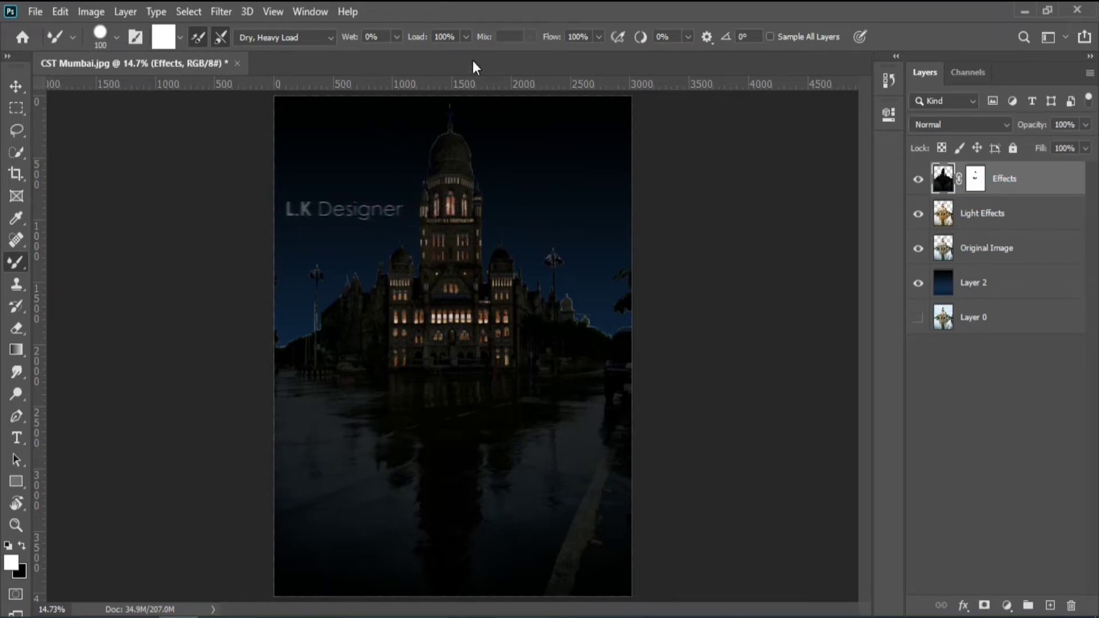
pyautogui.click(466, 36)
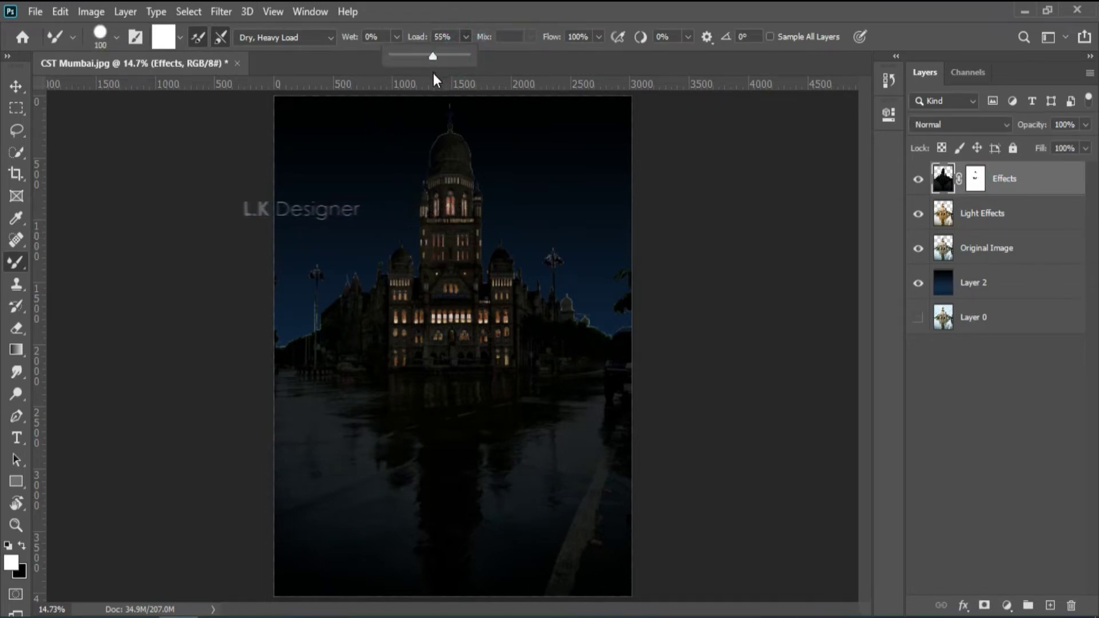
pyautogui.moveTo(436, 56); pyautogui.dragTo(429, 56)
# Step: Zoom in, enlarge the brush to 500 px and set black as the paint colour
pyautogui.hotkey('ctrl', '+')
pyautogui.hotkey('ctrl', '+')
pyautogui.hotkey('ctrl', '+')
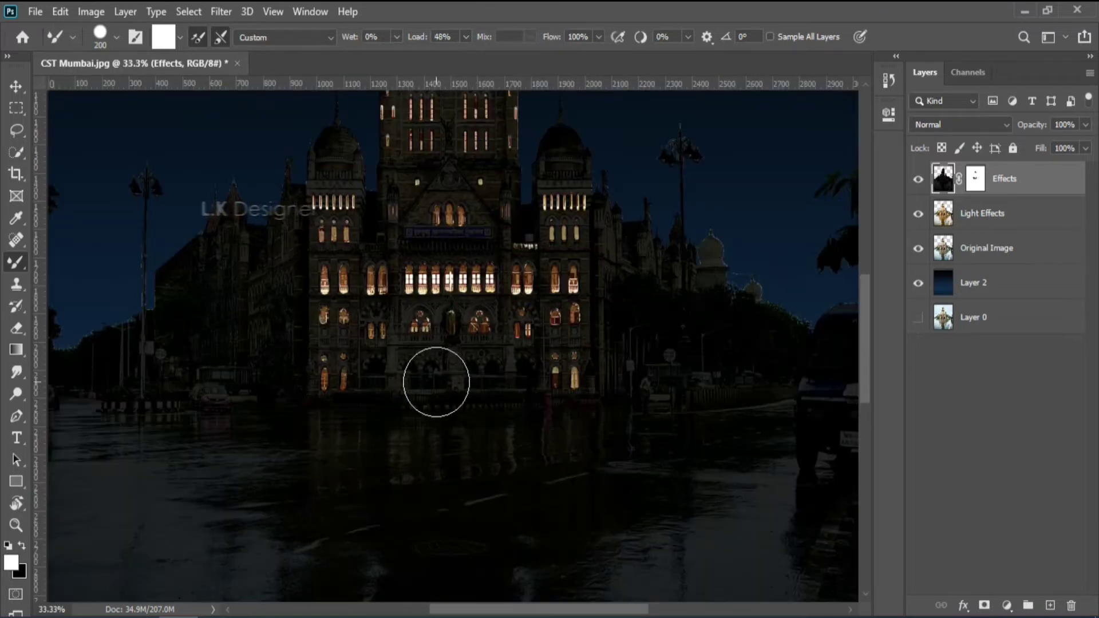
pyautogui.press(']')
pyautogui.press(']')
pyautogui.press(']')
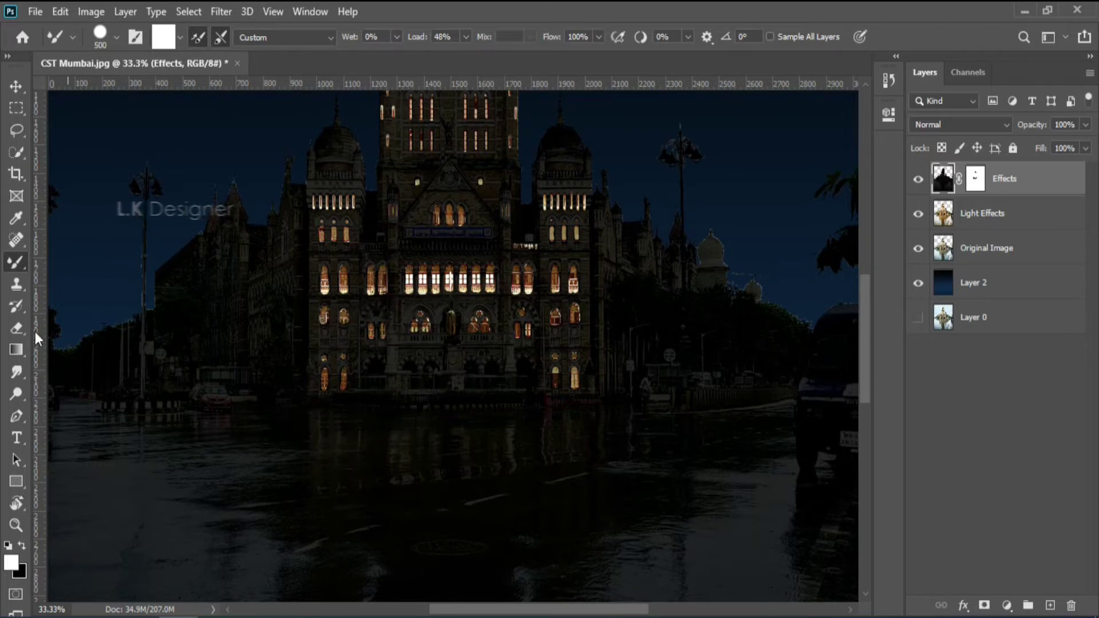
pyautogui.click(21, 548)
pyautogui.click(100, 36)
# Step: With a Soft Round tip on the Effects mask, glow the building's base and road reflection
pyautogui.click(115, 220)
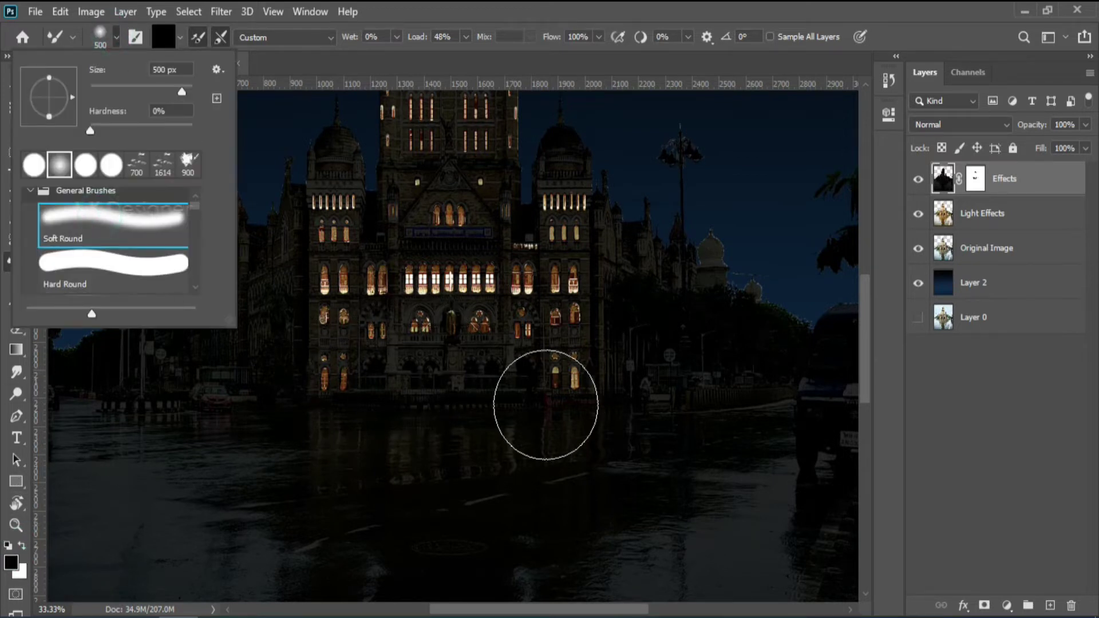
pyautogui.click(545, 405)
pyautogui.click(984, 182)
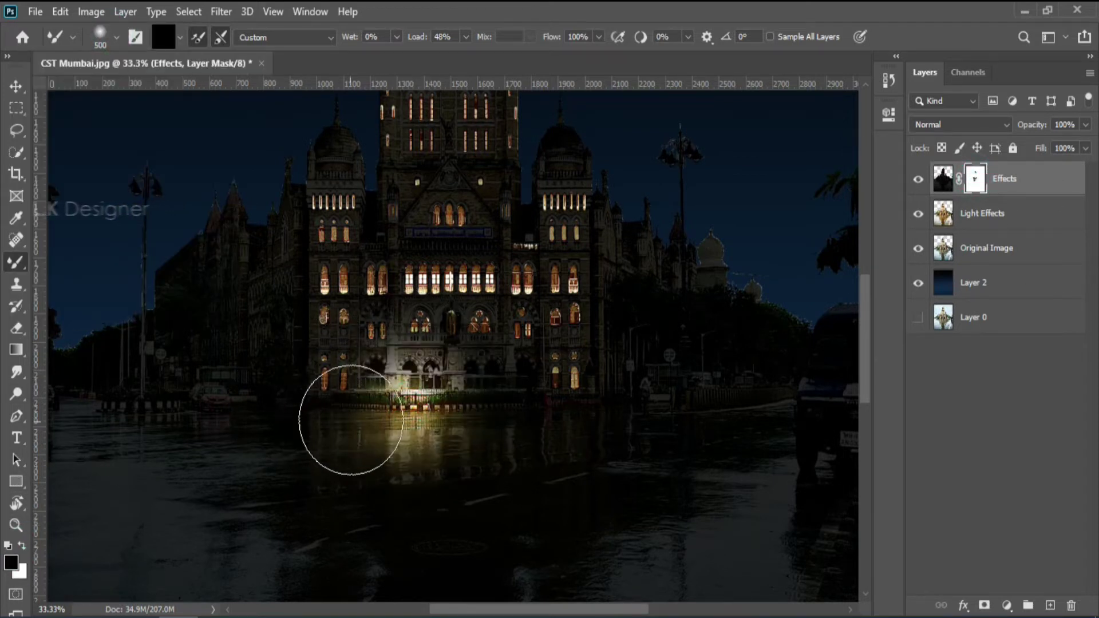
pyautogui.press('[')
pyautogui.press('[')
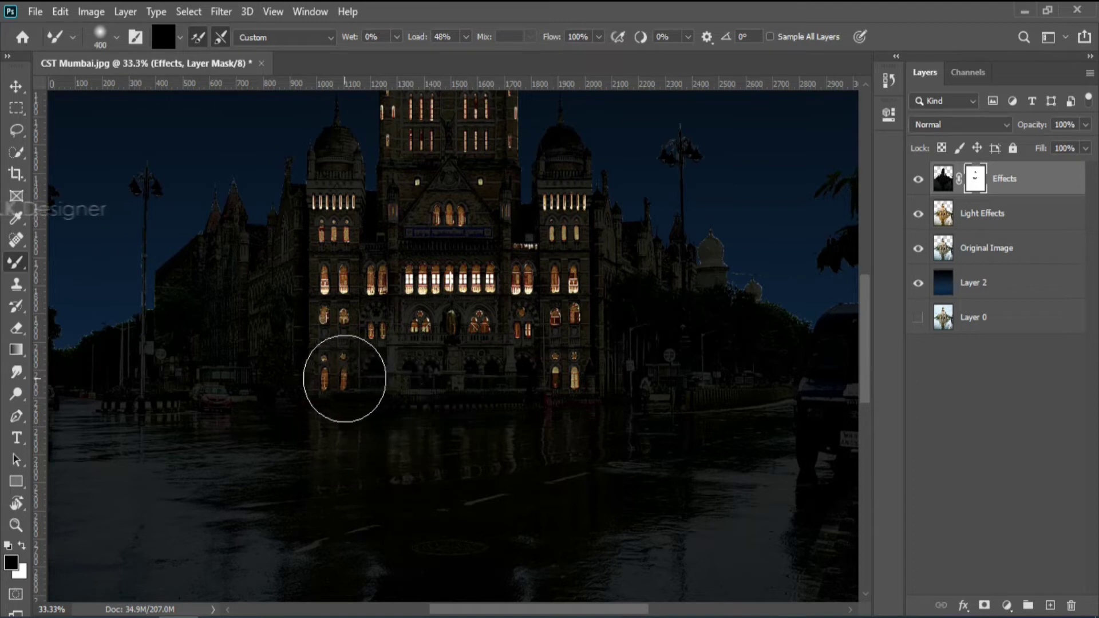
pyautogui.moveTo(345, 378); pyautogui.dragTo(578, 392)
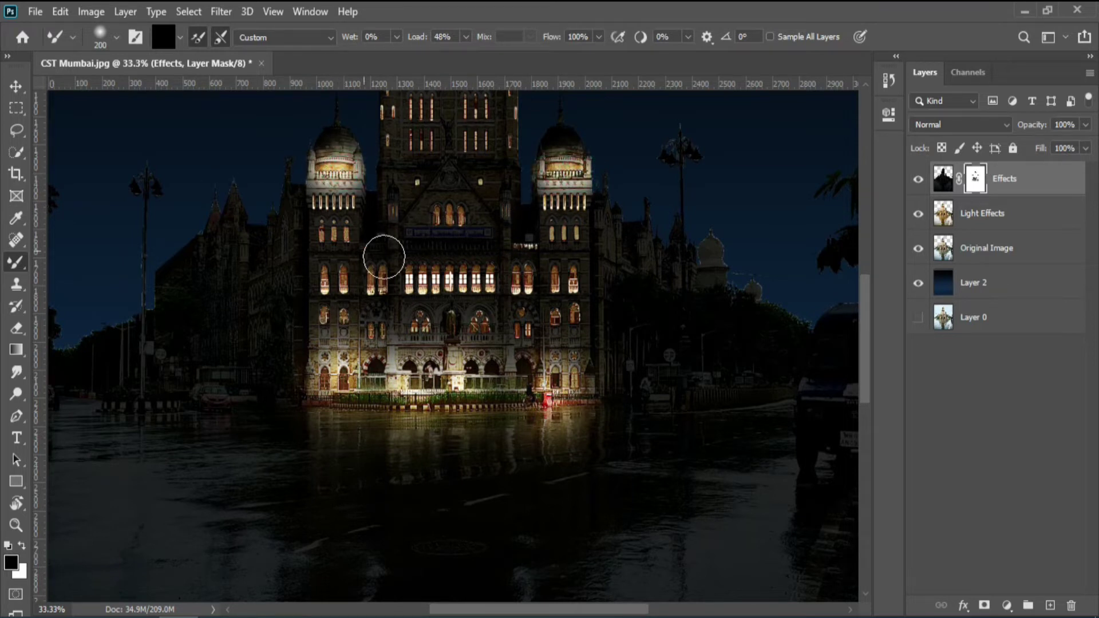
# Step: Brighten the left tower, the facade around the sign, both rose windows and the clock
pyautogui.click(335, 248)
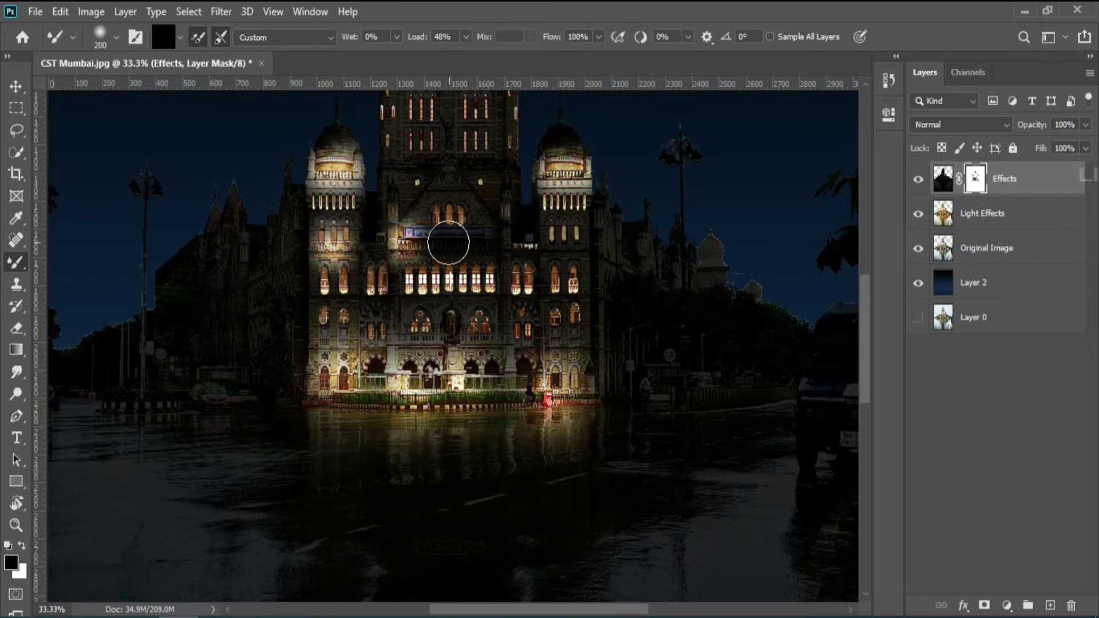
pyautogui.moveTo(448, 243)
pyautogui.mouseDown()
pyautogui.moveTo(479, 245)
pyautogui.moveTo(368, 229)
pyautogui.moveTo(534, 231)
pyautogui.mouseUp()
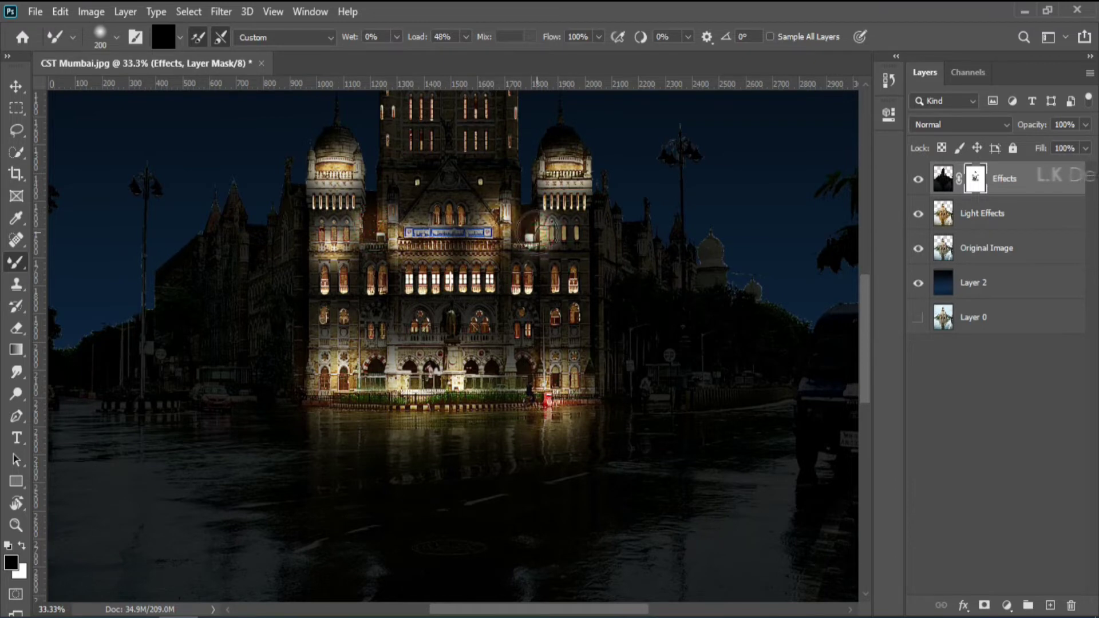
pyautogui.moveTo(400, 295); pyautogui.dragTo(375, 312)
pyautogui.moveTo(524, 312); pyautogui.dragTo(558, 343)
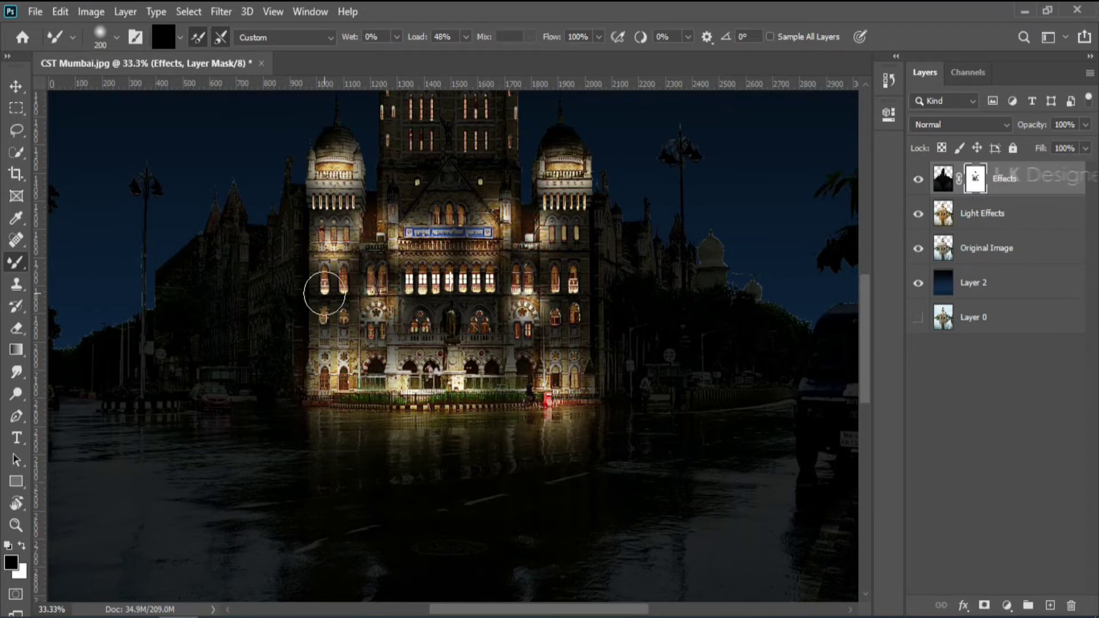
pyautogui.scroll(4, 413, 309)
pyautogui.moveTo(399, 287)
pyautogui.mouseDown()
pyautogui.moveTo(483, 283)
pyautogui.moveTo(444, 285)
pyautogui.mouseUp()
pyautogui.scroll(3, 372, 401)
pyautogui.scroll(2, 404, 396)
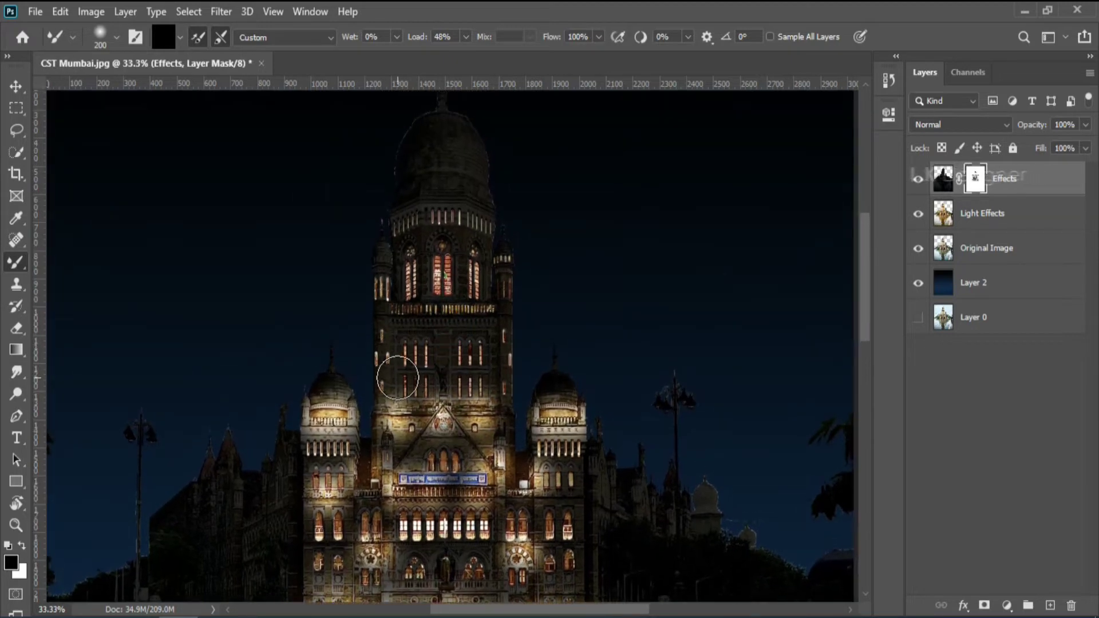
# Step: Paint white on the Effects mask over the tower's windows, dome and spire
pyautogui.moveTo(398, 378); pyautogui.dragTo(478, 368)
pyautogui.scroll(2, 386, 344)
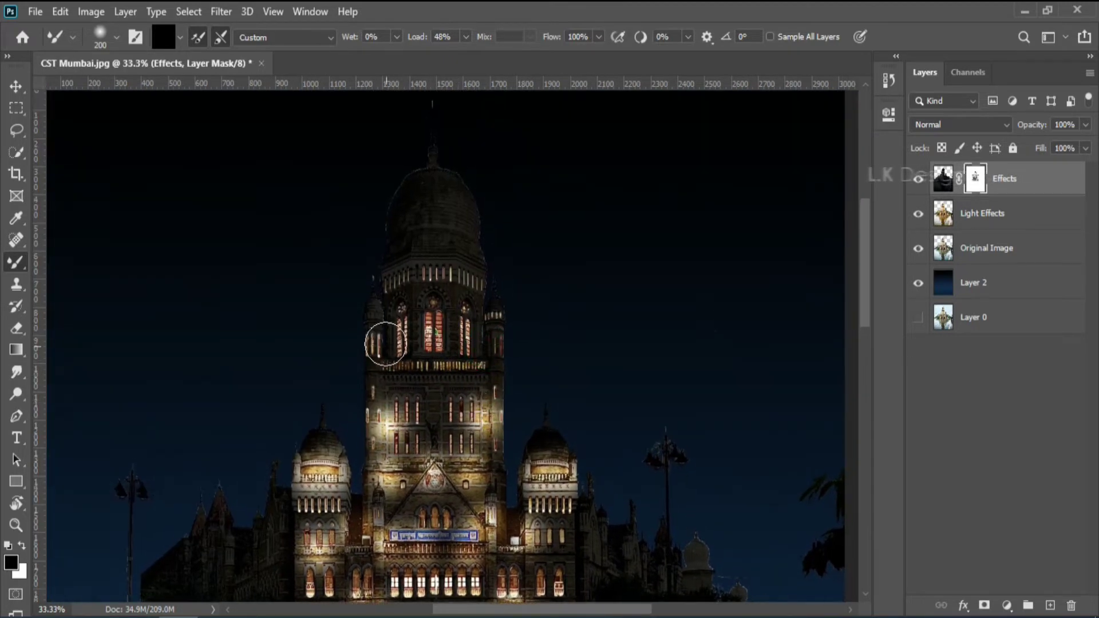
pyautogui.moveTo(385, 344); pyautogui.dragTo(484, 344)
pyautogui.scroll(2, 451, 345)
pyautogui.scroll(2, 447, 355)
pyautogui.moveTo(405, 355); pyautogui.dragTo(422, 360)
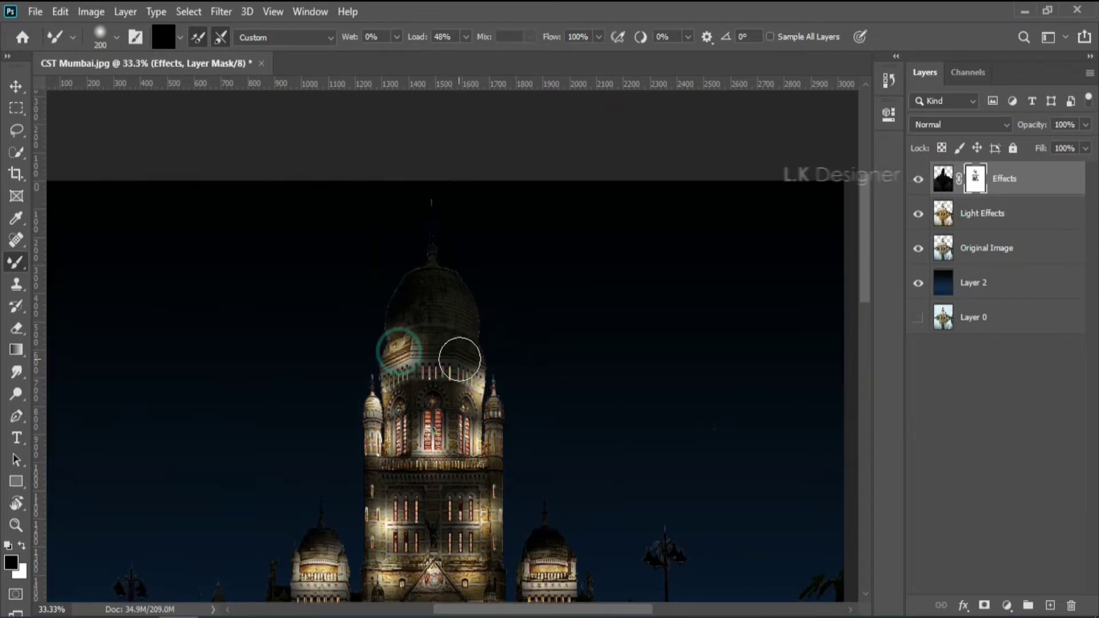
pyautogui.scroll(2, 422, 361)
pyautogui.scroll(2, 404, 377)
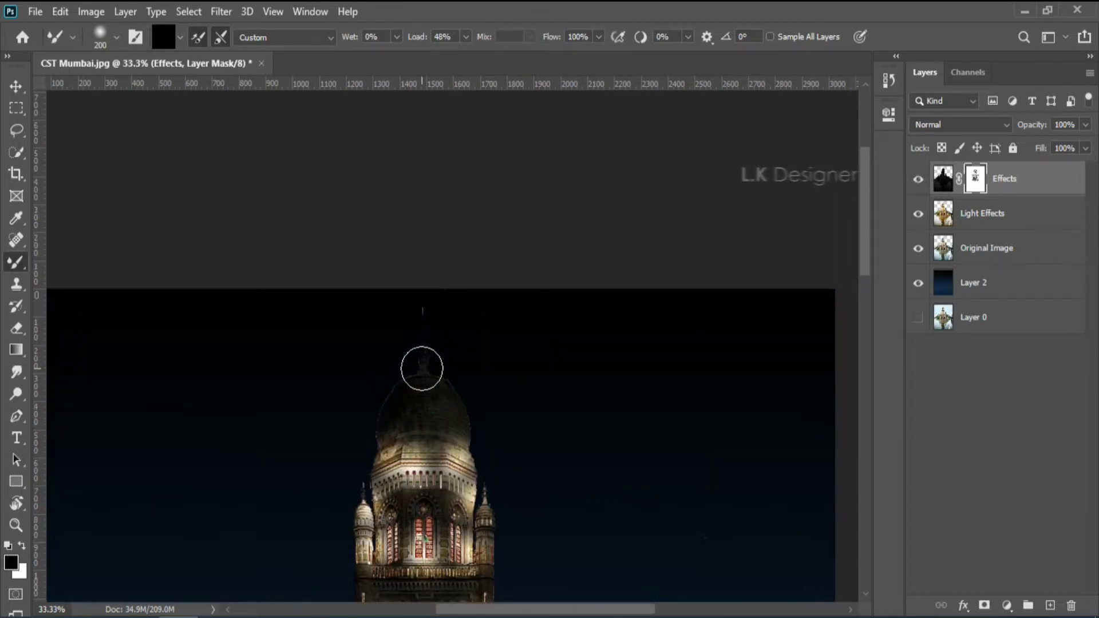
pyautogui.moveTo(422, 319)
pyautogui.mouseDown()
pyautogui.moveTo(406, 400)
pyautogui.moveTo(429, 319)
pyautogui.mouseUp()
pyautogui.click(427, 315)
pyautogui.moveTo(507, 500); pyautogui.dragTo(502, 362)
# Step: Pan across the facade and paint the glow onto the right wing
pyautogui.moveTo(468, 544)
pyautogui.mouseDown()
pyautogui.moveTo(461, 347)
pyautogui.moveTo(462, 395)
pyautogui.mouseUp()
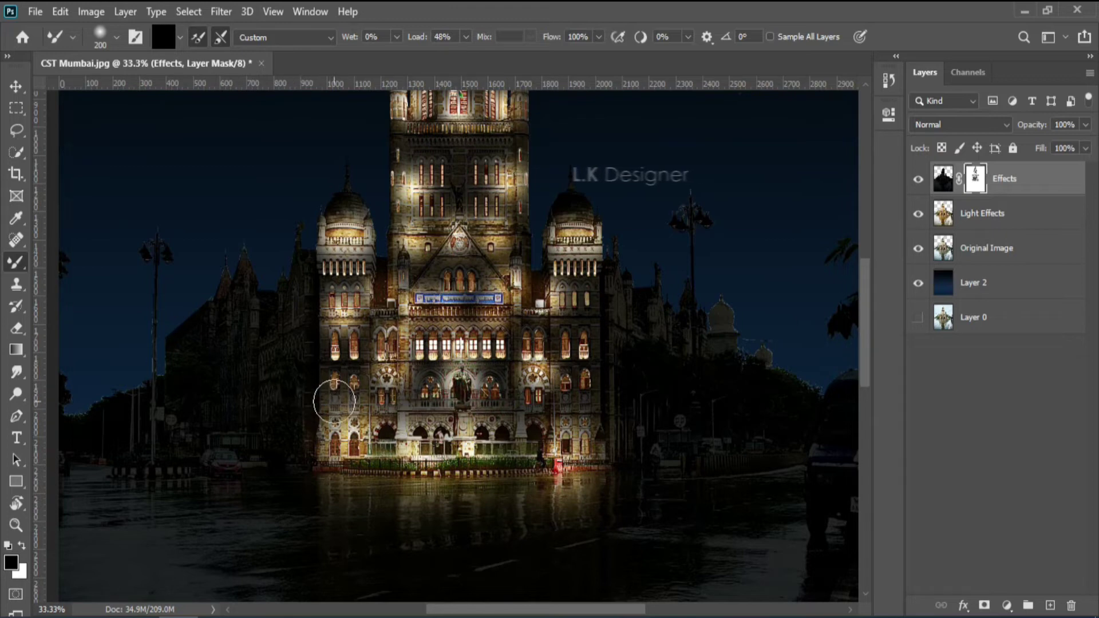
pyautogui.moveTo(593, 332); pyautogui.dragTo(576, 352)
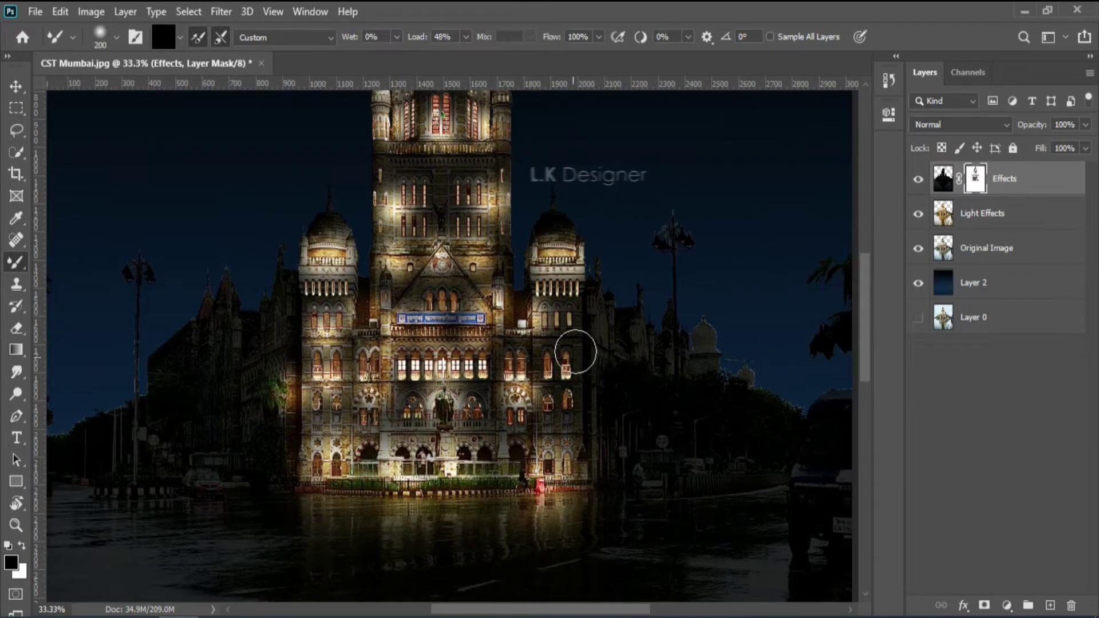
pyautogui.click(580, 328)
pyautogui.moveTo(539, 260); pyautogui.dragTo(523, 346)
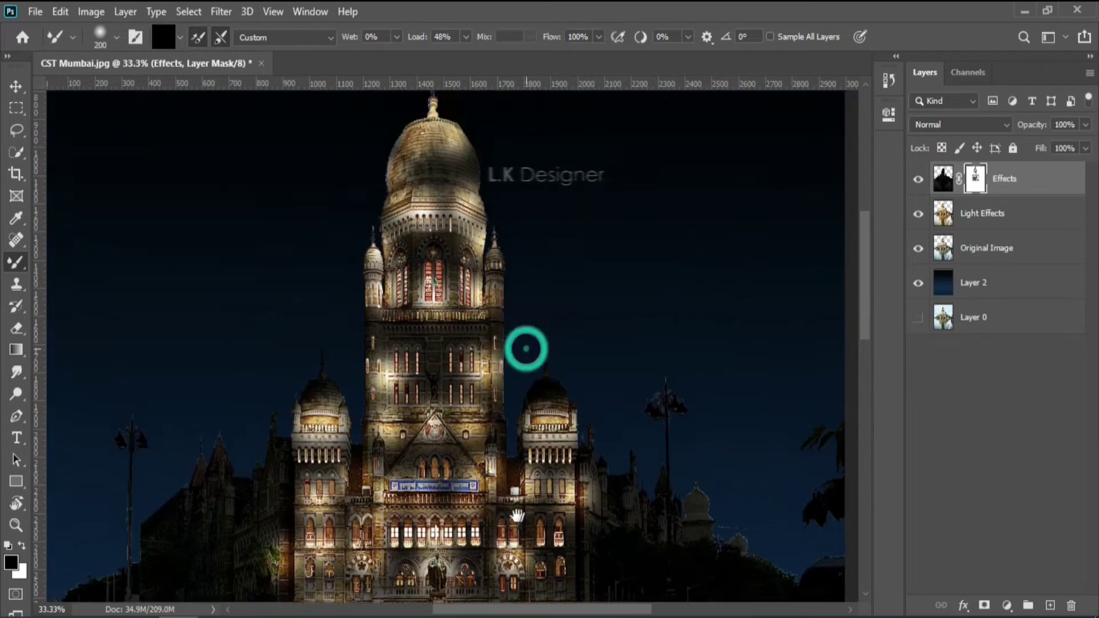
pyautogui.scroll(3, 448, 218)
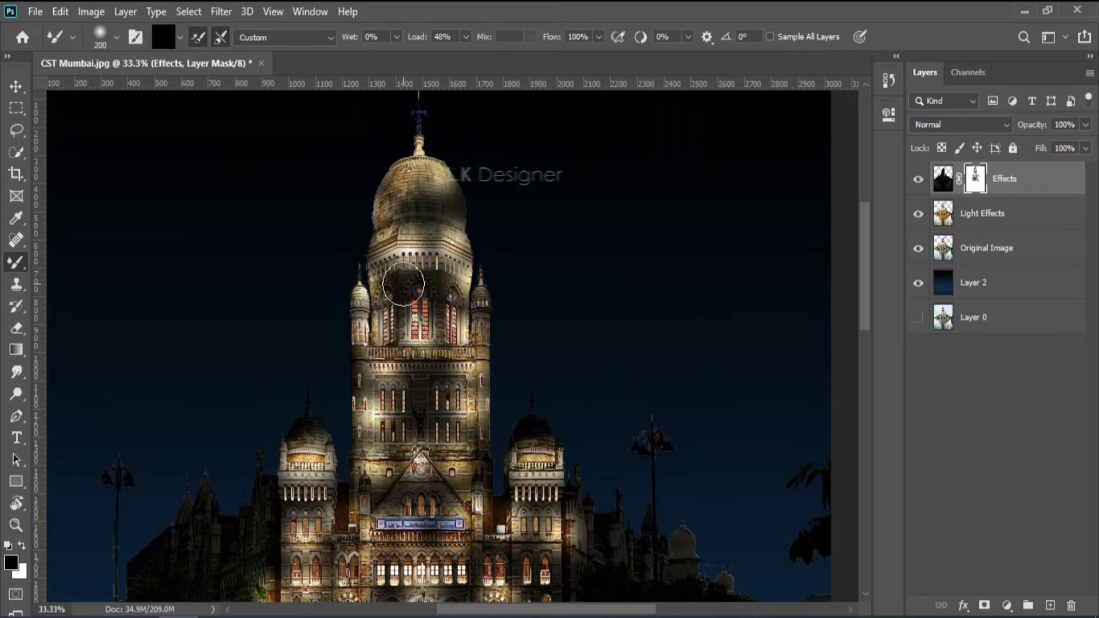
pyautogui.scroll(-5, 450, 405)
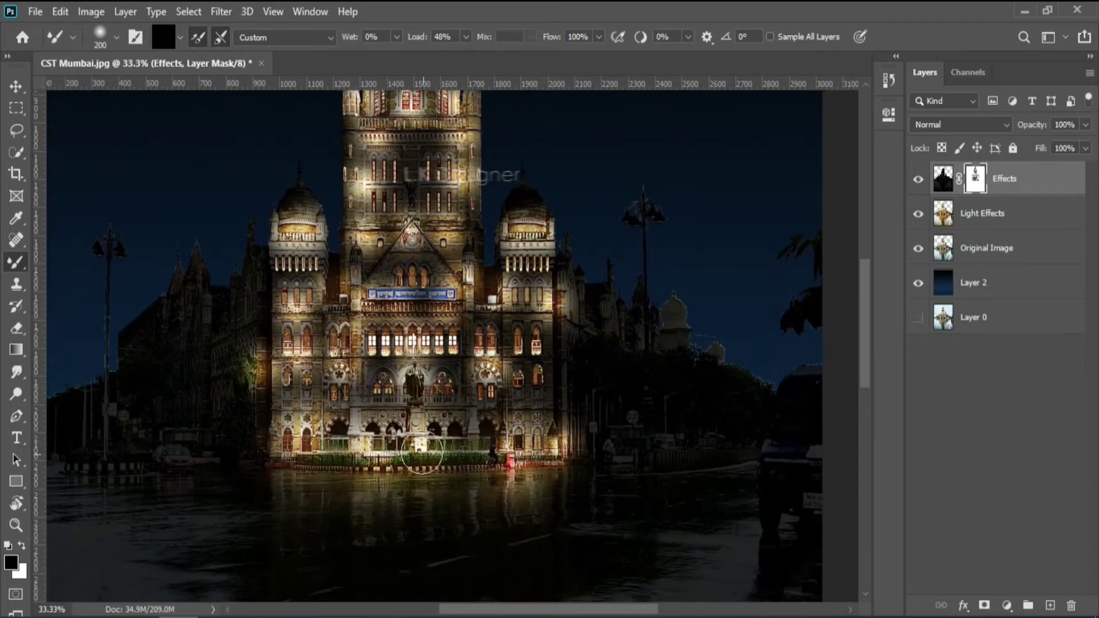
# Step: With a smaller brush, paint glow onto the left wing, left trees and lamp pole
pyautogui.scroll(2, 305, 246)
pyautogui.scroll(2, 526, 226)
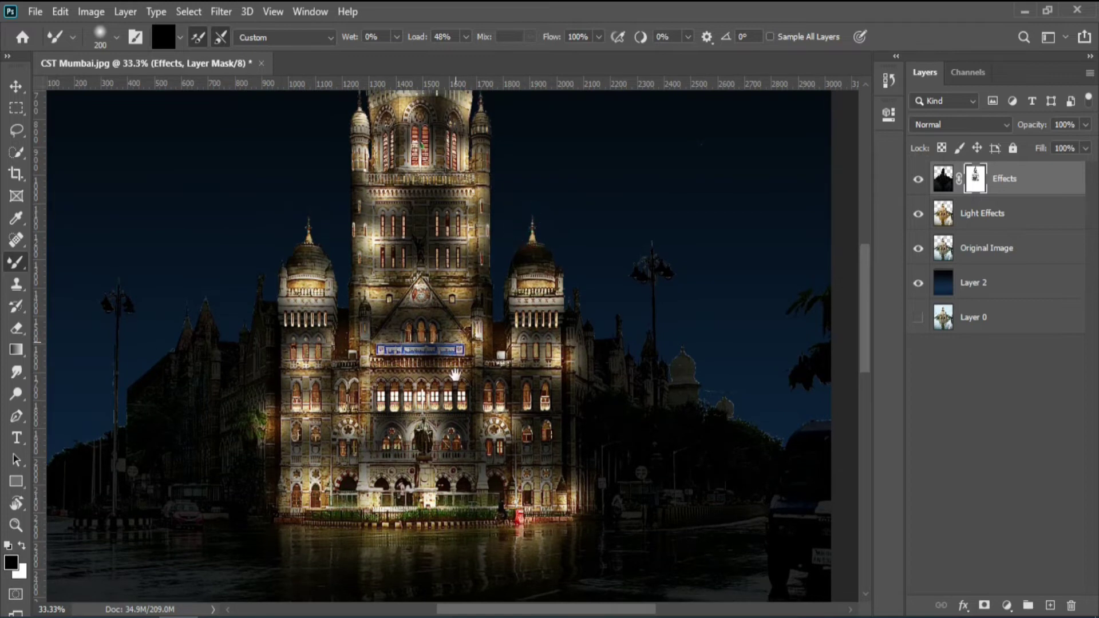
pyautogui.scroll(5, 504, 269)
pyautogui.scroll(-5, 470, 338)
pyautogui.scroll(-4, 433, 407)
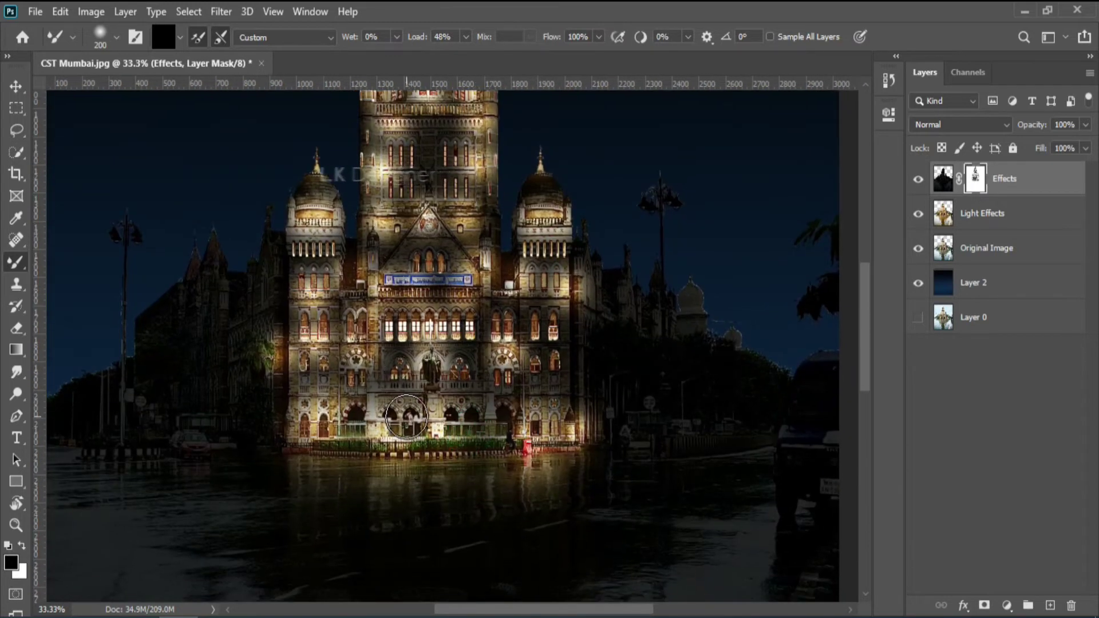
pyautogui.press('[')
pyautogui.moveTo(253, 380); pyautogui.dragTo(207, 381)
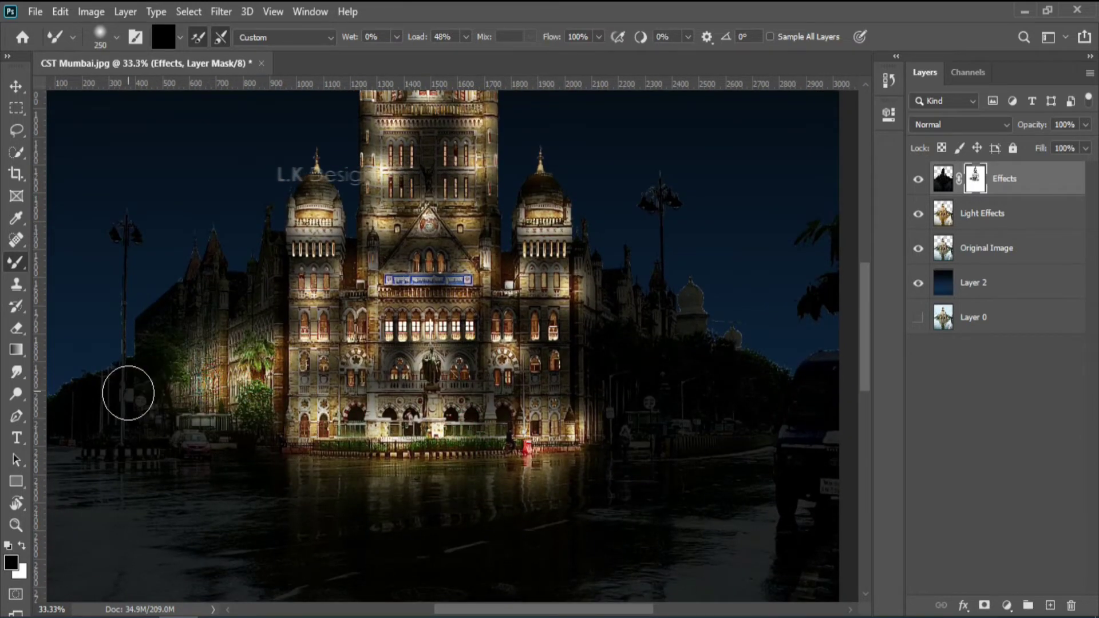
pyautogui.moveTo(128, 393)
pyautogui.mouseDown()
pyautogui.moveTo(89, 405)
pyautogui.moveTo(120, 418)
pyautogui.mouseUp()
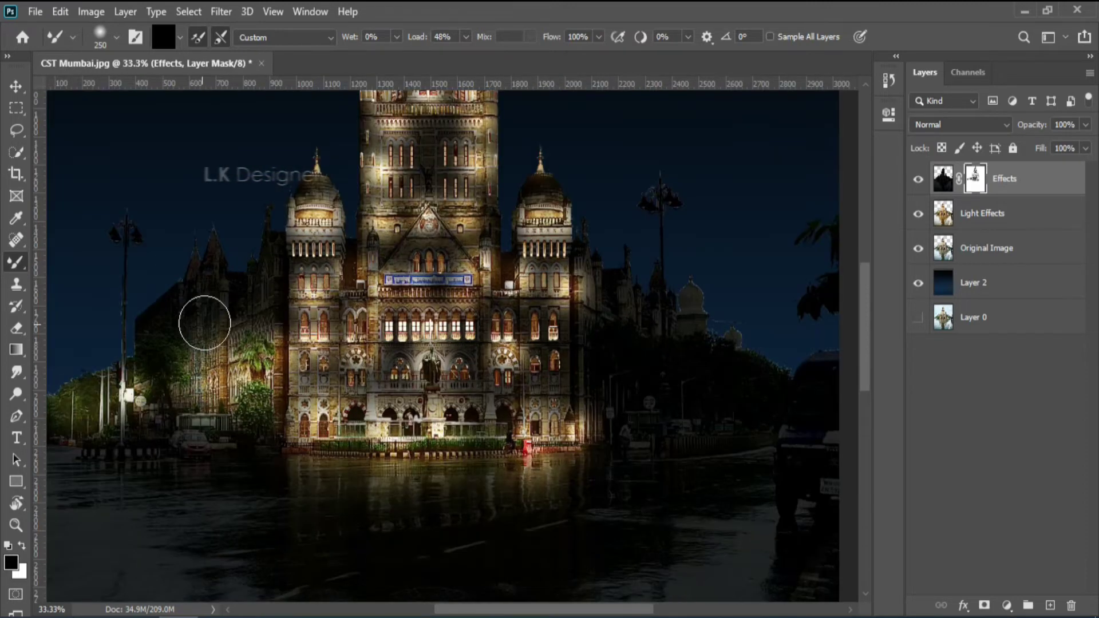
pyautogui.moveTo(204, 323)
pyautogui.mouseDown()
pyautogui.moveTo(252, 287)
pyautogui.moveTo(269, 245)
pyautogui.moveTo(172, 319)
pyautogui.mouseUp()
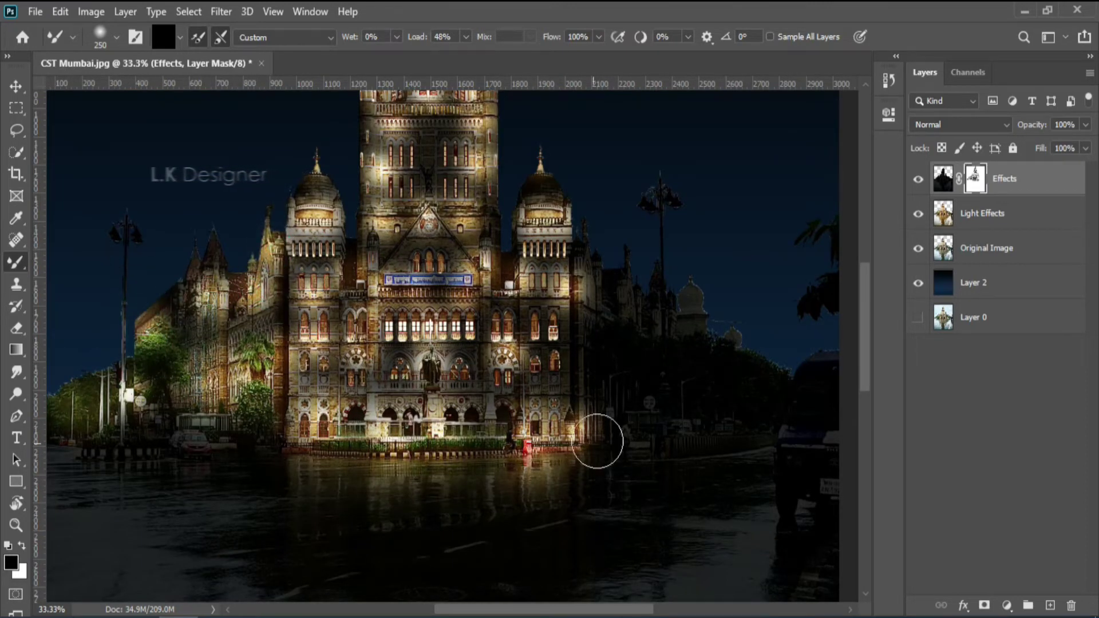
# Step: Spread the glow over the right-side buildings, trees and both lamp posts
pyautogui.moveTo(597, 441)
pyautogui.mouseDown()
pyautogui.moveTo(603, 397)
pyautogui.moveTo(697, 397)
pyautogui.moveTo(591, 282)
pyautogui.moveTo(729, 331)
pyautogui.moveTo(695, 307)
pyautogui.moveTo(660, 198)
pyautogui.mouseUp()
pyautogui.press('[')
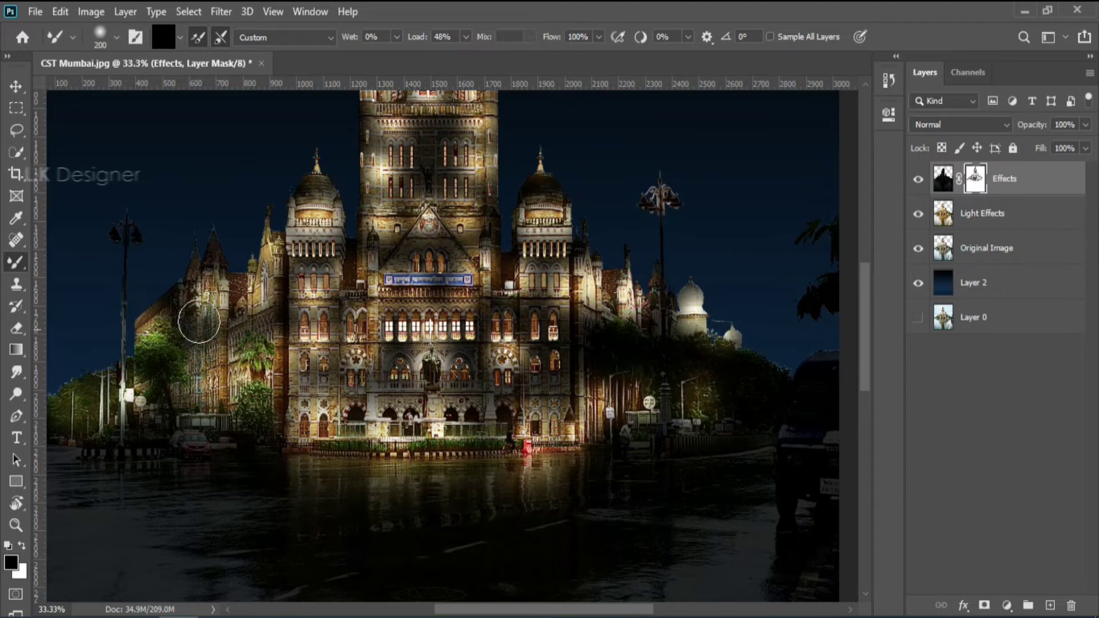
pyautogui.click(127, 230)
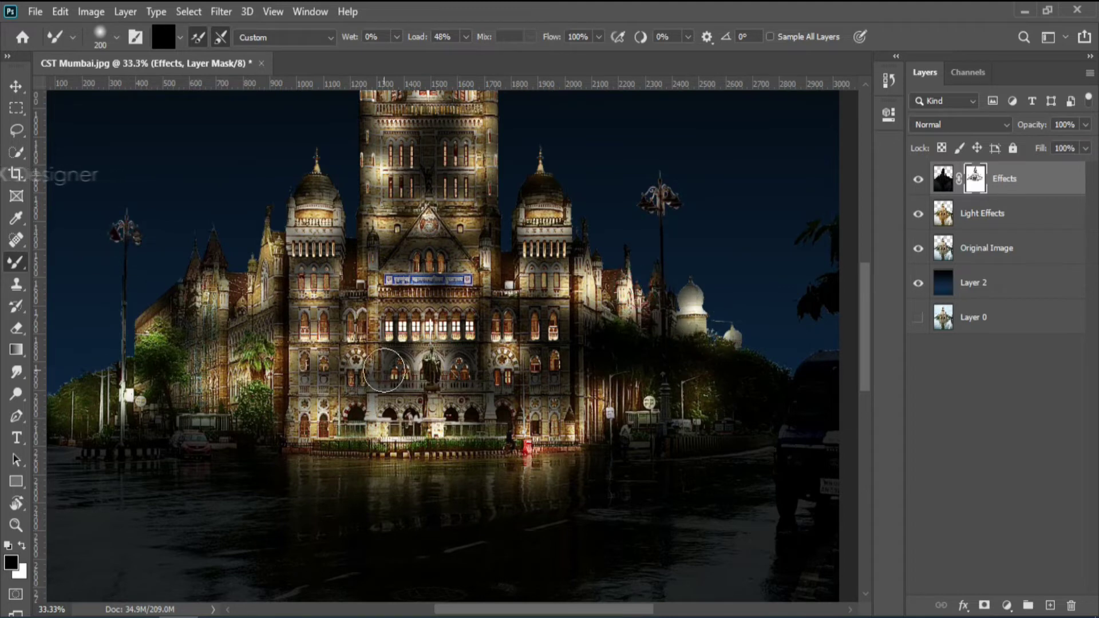
pyautogui.moveTo(649, 394); pyautogui.dragTo(750, 419)
pyautogui.hotkey('ctrl', '-')
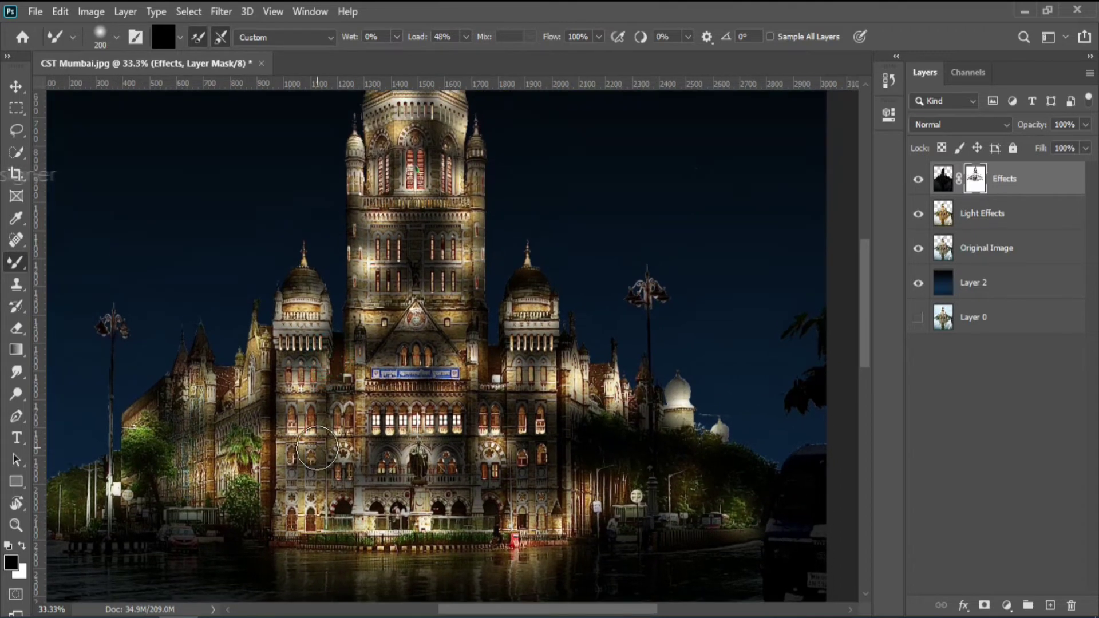
pyautogui.hotkey('ctrl', '-')
pyautogui.press(']')
pyautogui.press(']')
pyautogui.press(']')
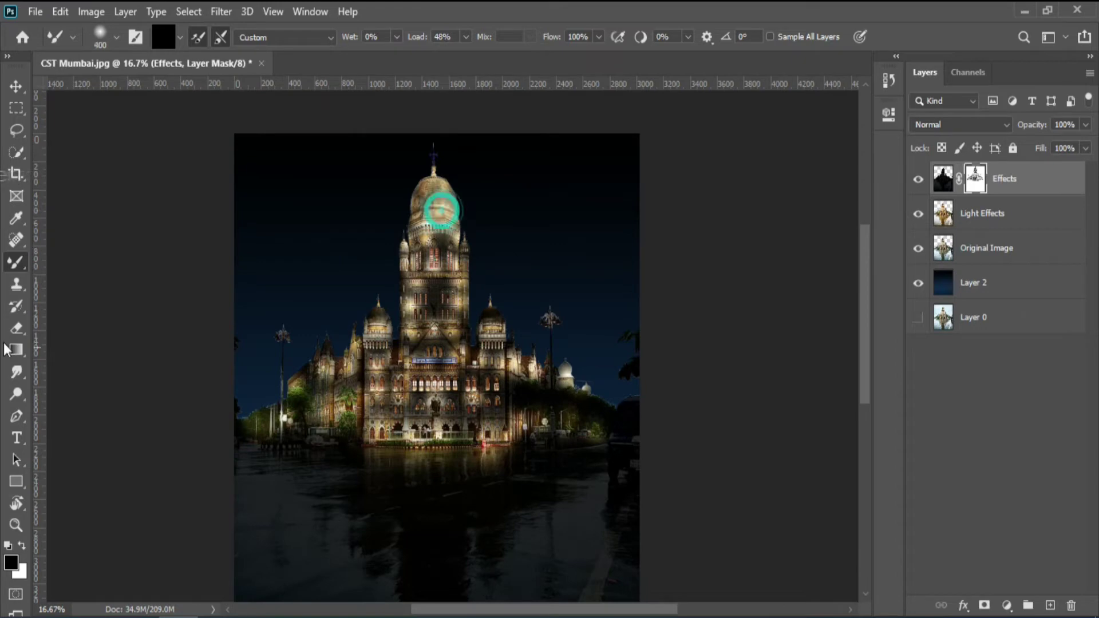
pyautogui.hotkey('ctrl', '+')
pyautogui.hotkey('ctrl', '+')
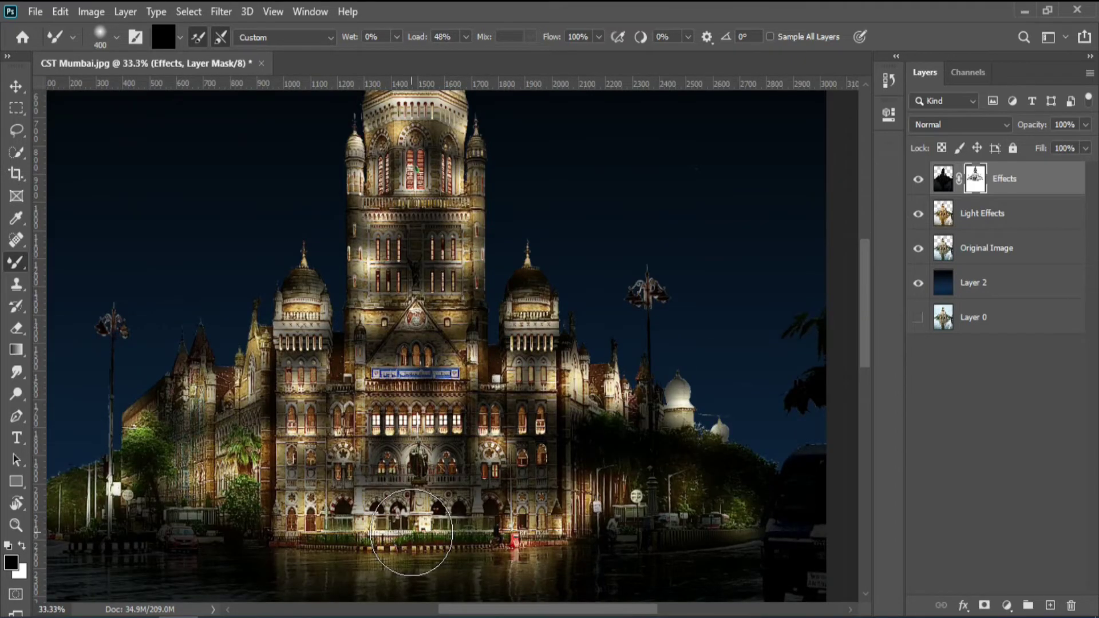
# Step: Paint the golden building reflection onto the wet road, undoing one too-bright stroke
pyautogui.hotkey('ctrl', '-')
pyautogui.hotkey('ctrl', '-')
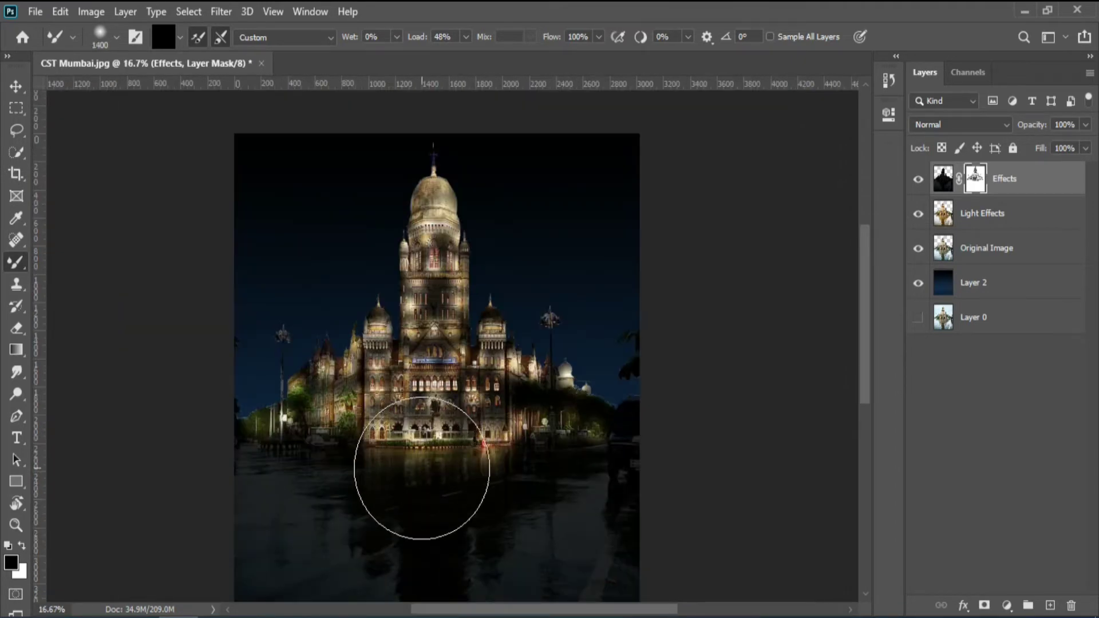
pyautogui.moveTo(422, 468)
pyautogui.mouseDown()
pyautogui.moveTo(425, 381)
pyautogui.moveTo(356, 442)
pyautogui.moveTo(454, 438)
pyautogui.moveTo(439, 462)
pyautogui.moveTo(361, 479)
pyautogui.moveTo(331, 437)
pyautogui.moveTo(361, 490)
pyautogui.mouseUp()
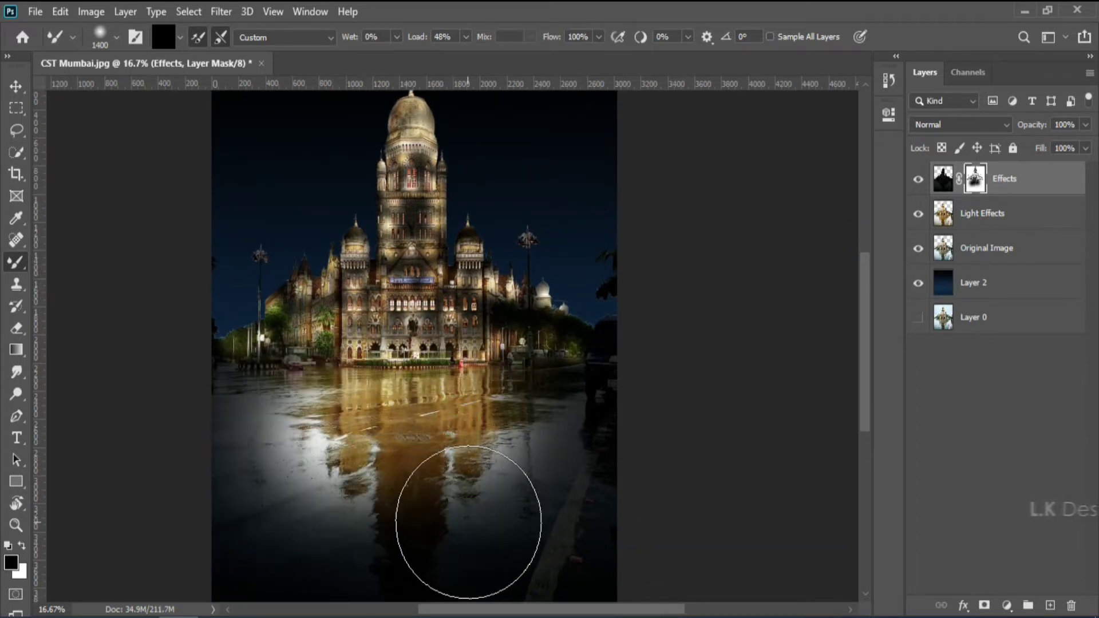
pyautogui.hotkey('ctrl', 'z')
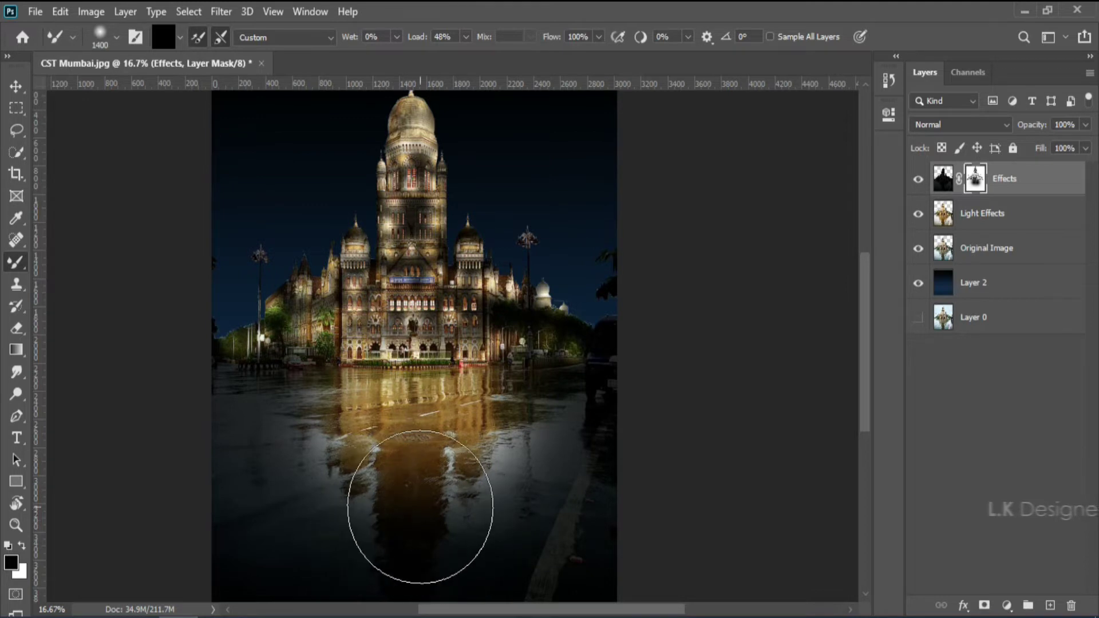
pyautogui.moveTo(420, 506)
pyautogui.mouseDown()
pyautogui.moveTo(373, 479)
pyautogui.moveTo(462, 437)
pyautogui.moveTo(336, 460)
pyautogui.mouseUp()
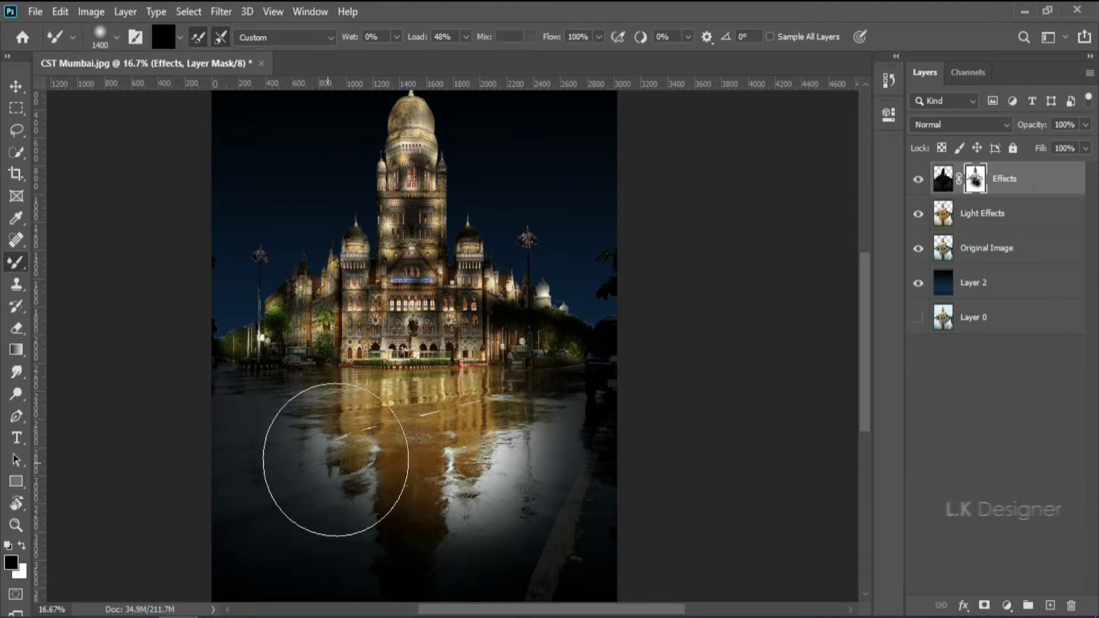
pyautogui.click(335, 460)
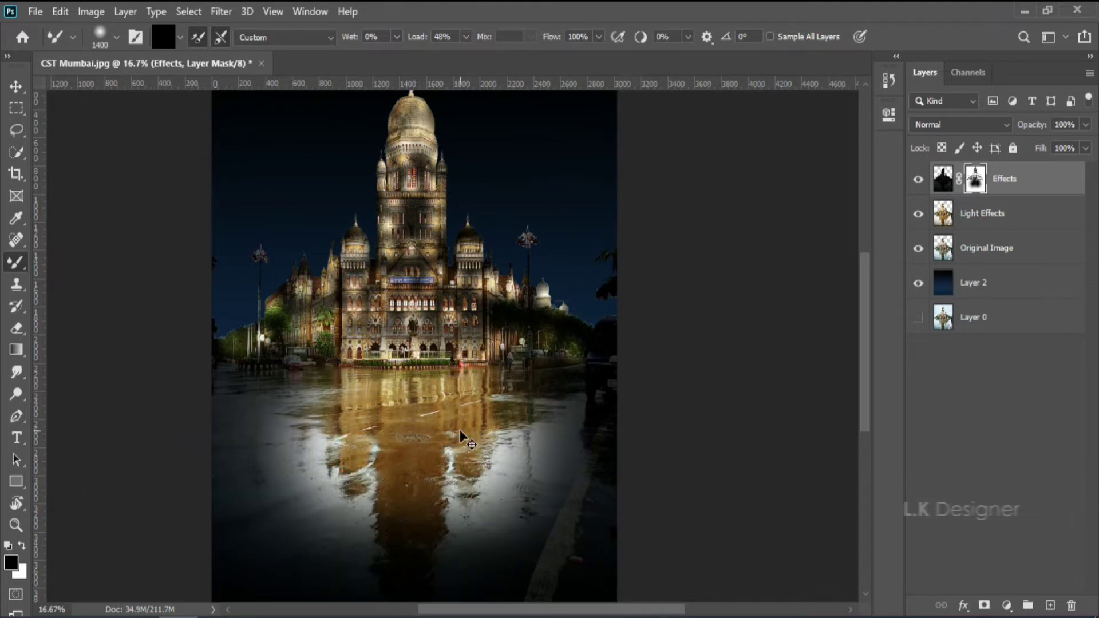
# Step: Take the Move tool and frame the right-side lamp post area
pyautogui.hotkey('ctrl', '+')
pyautogui.hotkey('ctrl', '+')
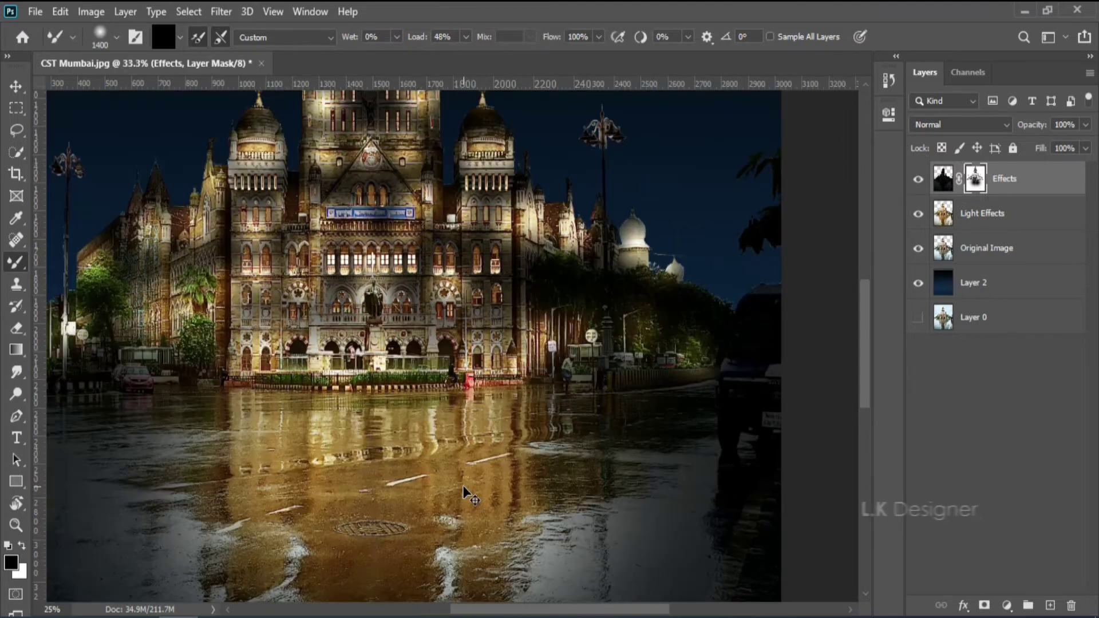
pyautogui.hotkey('ctrl', '-')
pyautogui.hotkey('ctrl', '-')
pyautogui.hotkey('ctrl', '+')
pyautogui.click(18, 87)
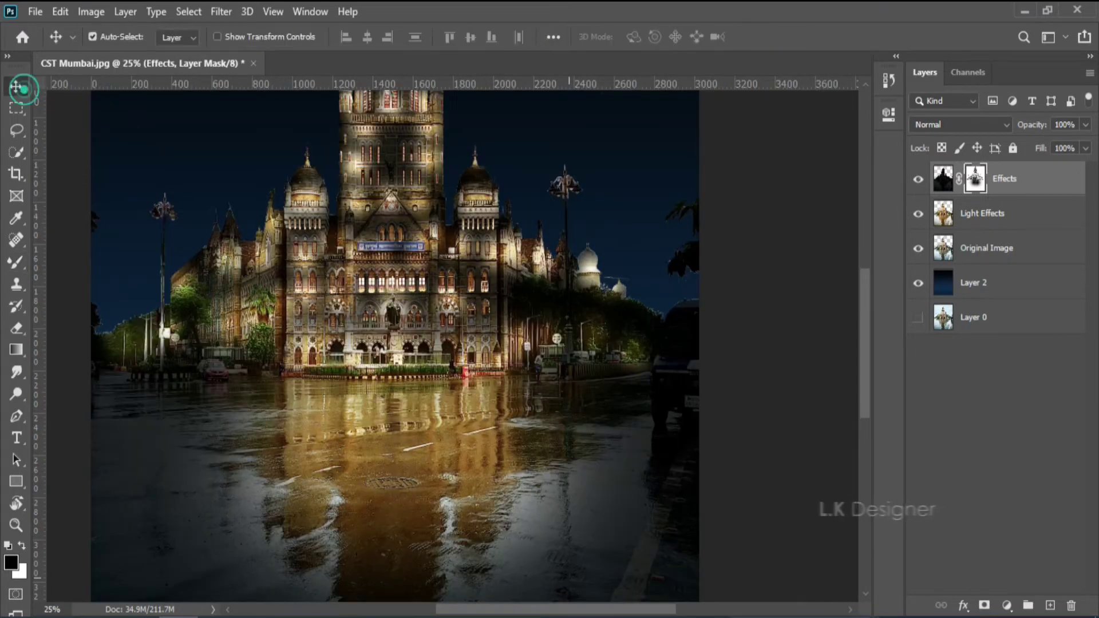
pyautogui.moveTo(523, 285)
pyautogui.mouseDown()
pyautogui.moveTo(503, 189)
pyautogui.moveTo(458, 345)
pyautogui.mouseUp()
pyautogui.scroll(1, 503, 189)
pyautogui.scroll(1, 503, 189)
# Step: Create a 'Street Light' layer and select a tall strip below the lamp head
pyautogui.click(1052, 606)
pyautogui.write('Street Light')
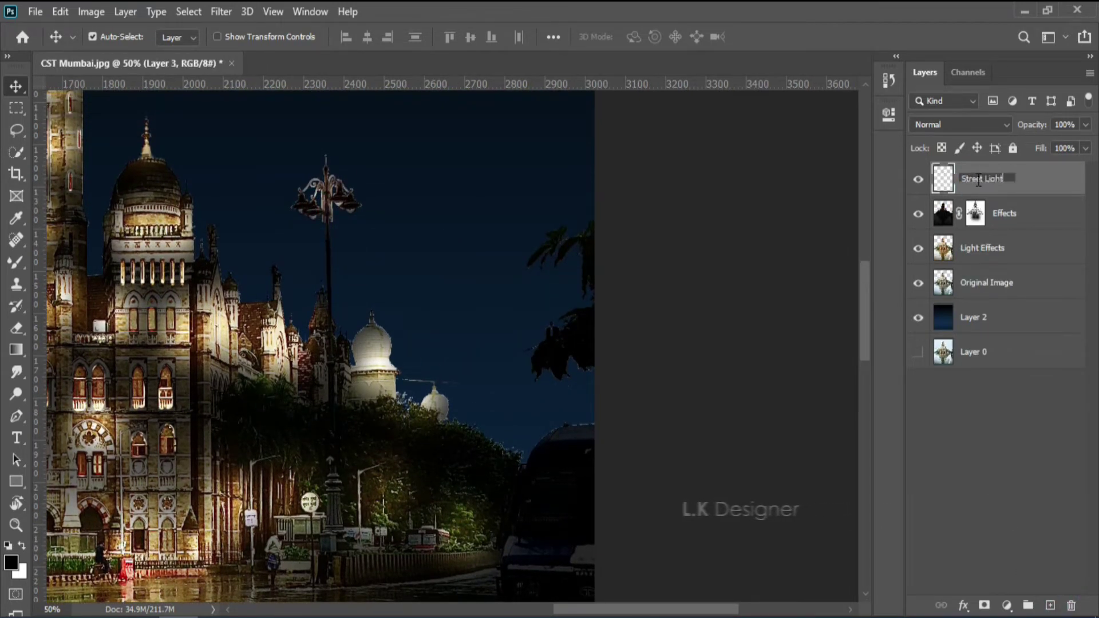
pyautogui.click(1025, 216)
pyautogui.click(16, 107)
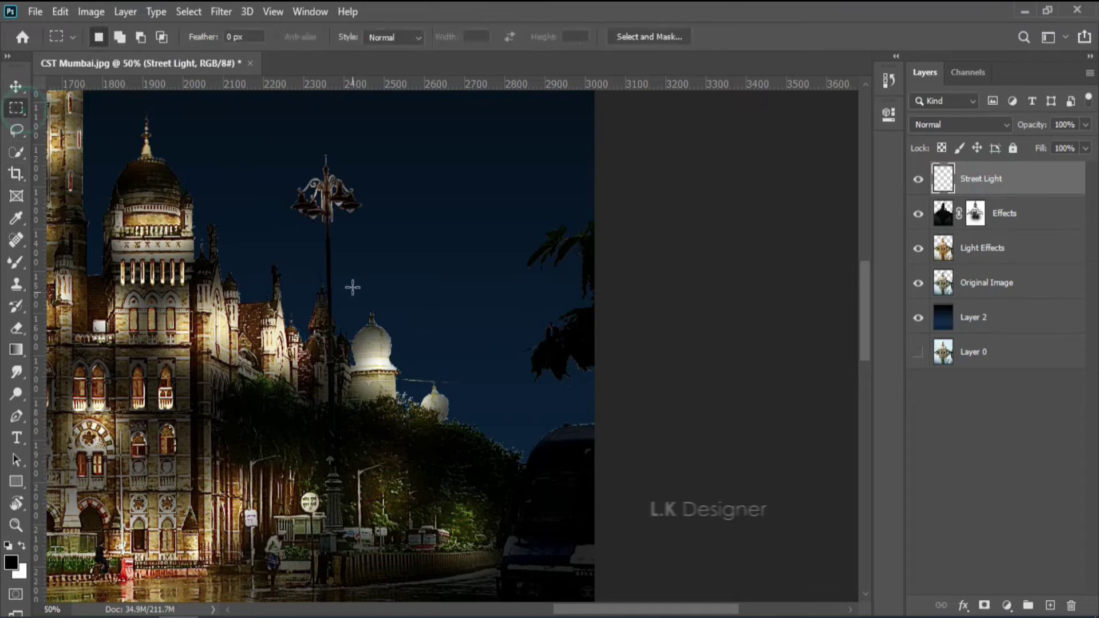
pyautogui.moveTo(304, 216); pyautogui.dragTo(409, 571)
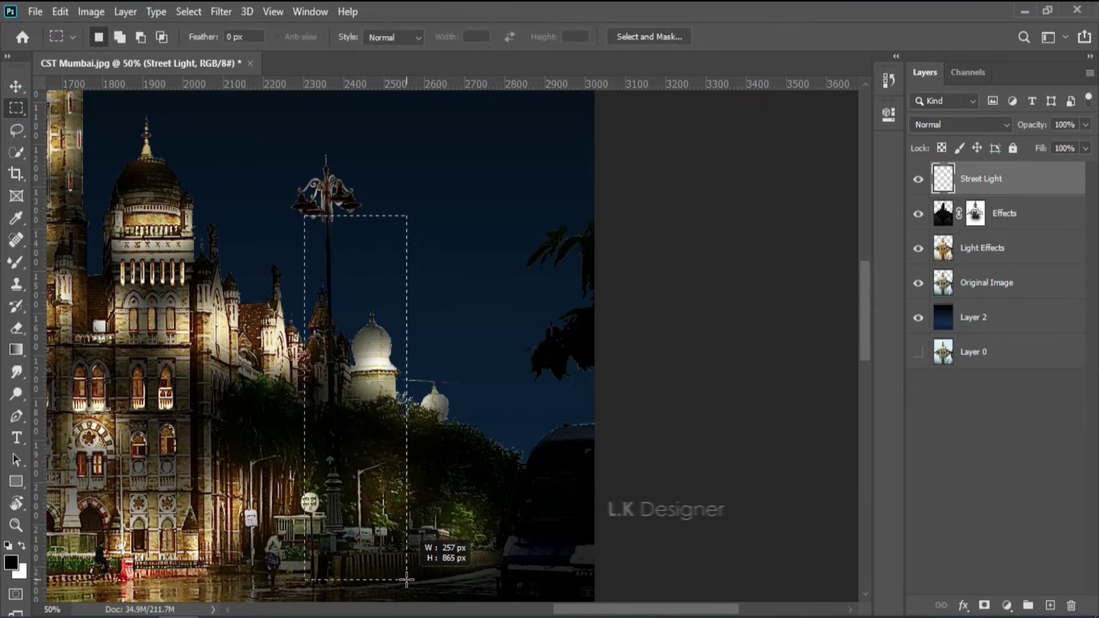
# Step: Fill the strip with a white-to-transparent gradient fading upward
pyautogui.click(16, 350)
pyautogui.click(126, 37)
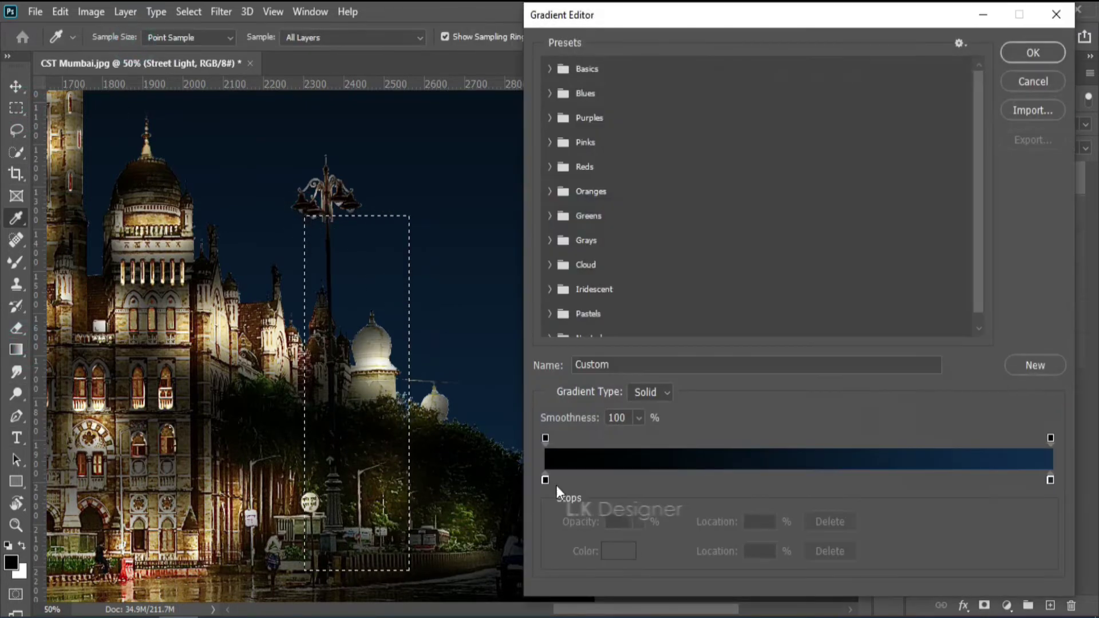
pyautogui.click(545, 480)
pyautogui.click(619, 551)
pyautogui.moveTo(704, 335); pyautogui.dragTo(673, 254)
pyautogui.click(1047, 249)
pyautogui.click(1051, 479)
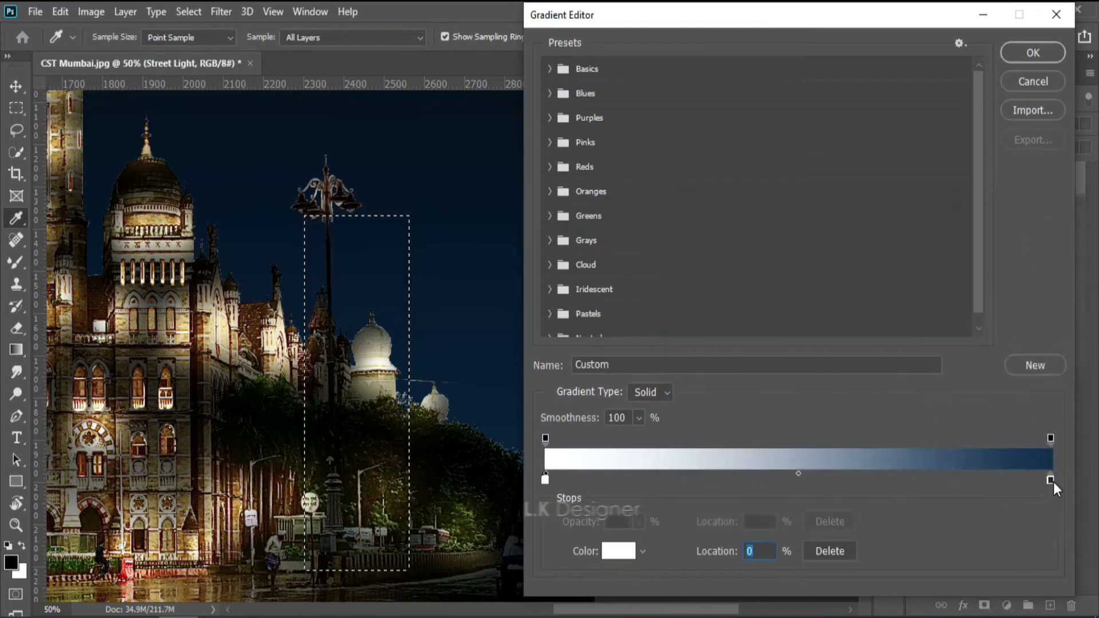
pyautogui.click(1051, 439)
pyautogui.click(639, 521)
pyautogui.moveTo(637, 541); pyautogui.dragTo(564, 541)
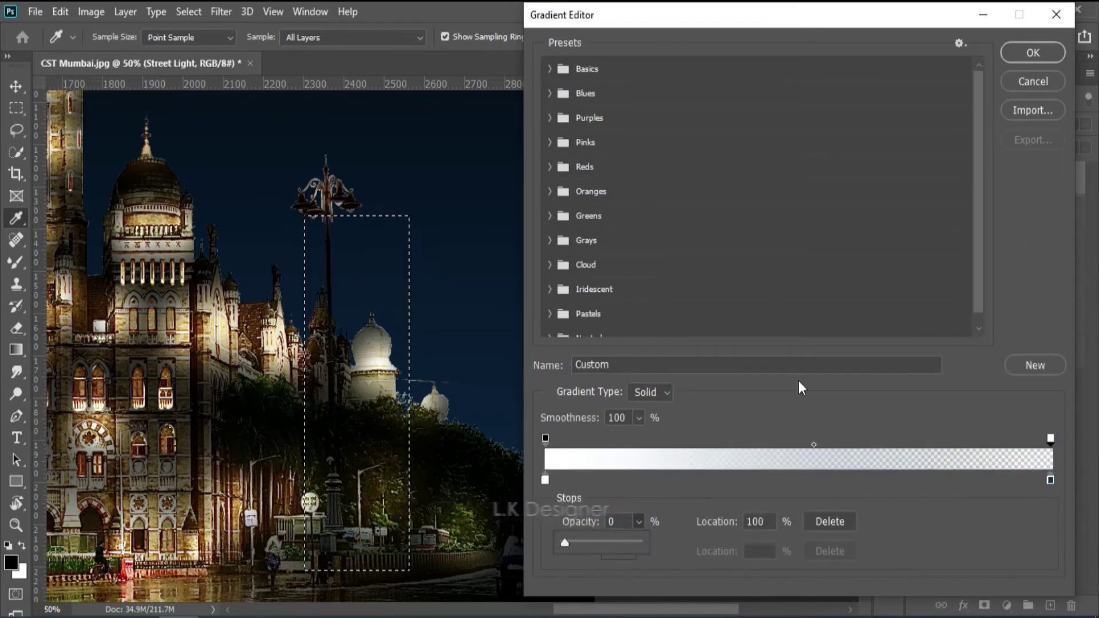
pyautogui.click(1033, 52)
pyautogui.moveTo(357, 570); pyautogui.dragTo(364, 179)
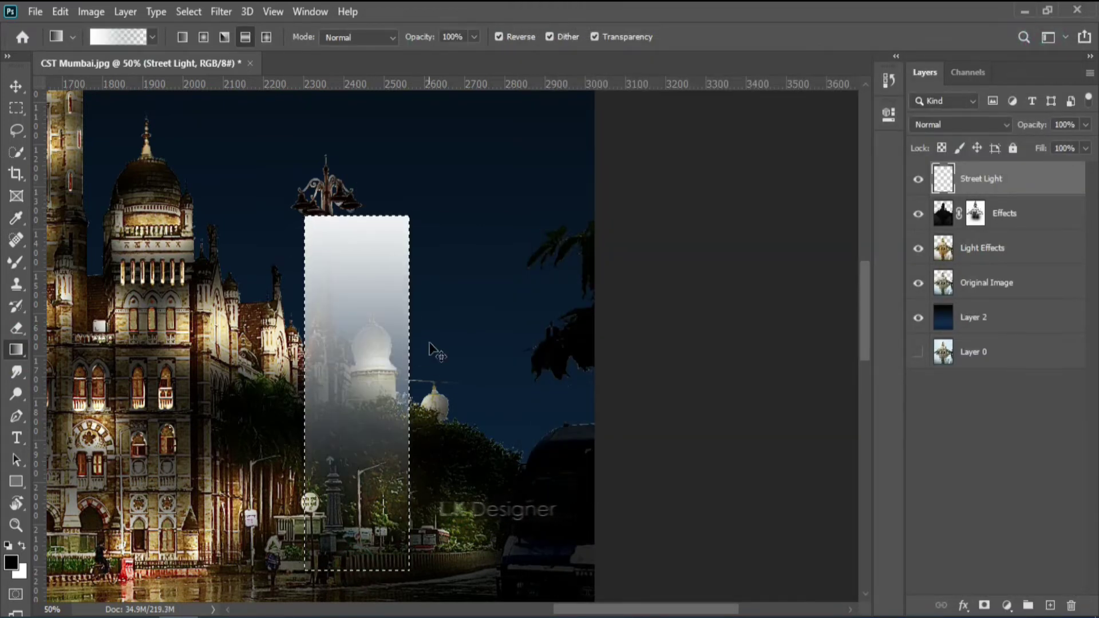
# Step: Move the strip under the lamp and perspective-narrow its top into a beam
pyautogui.press('v')
pyautogui.moveTo(364, 287); pyautogui.dragTo(328, 281)
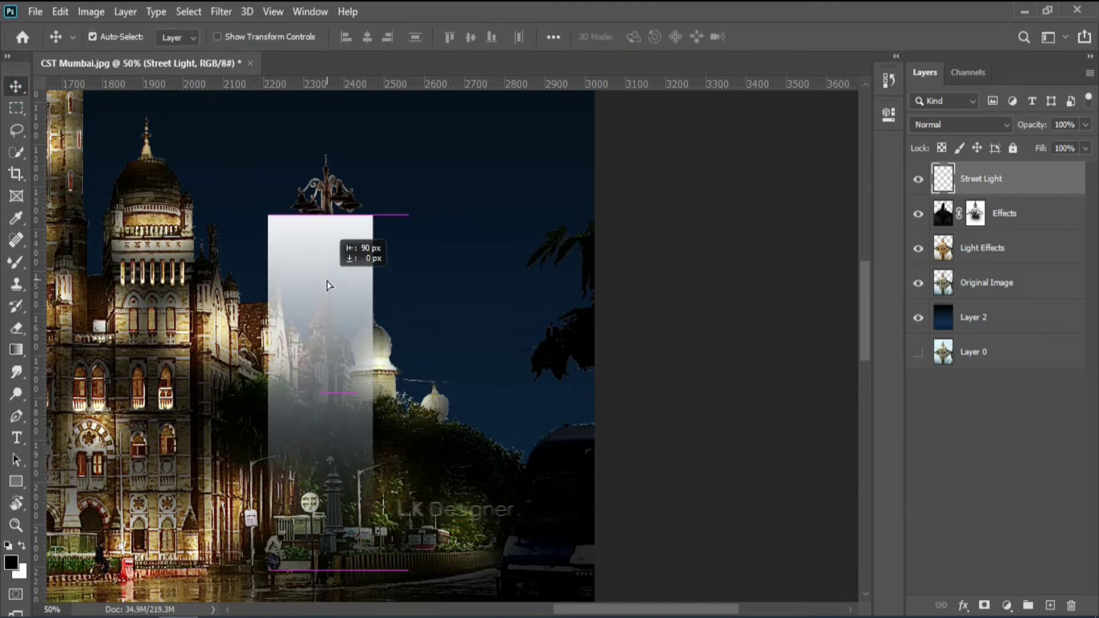
pyautogui.rightClick(338, 269)
pyautogui.click(323, 246)
pyautogui.hotkey('ctrl', 't')
pyautogui.rightClick(319, 237)
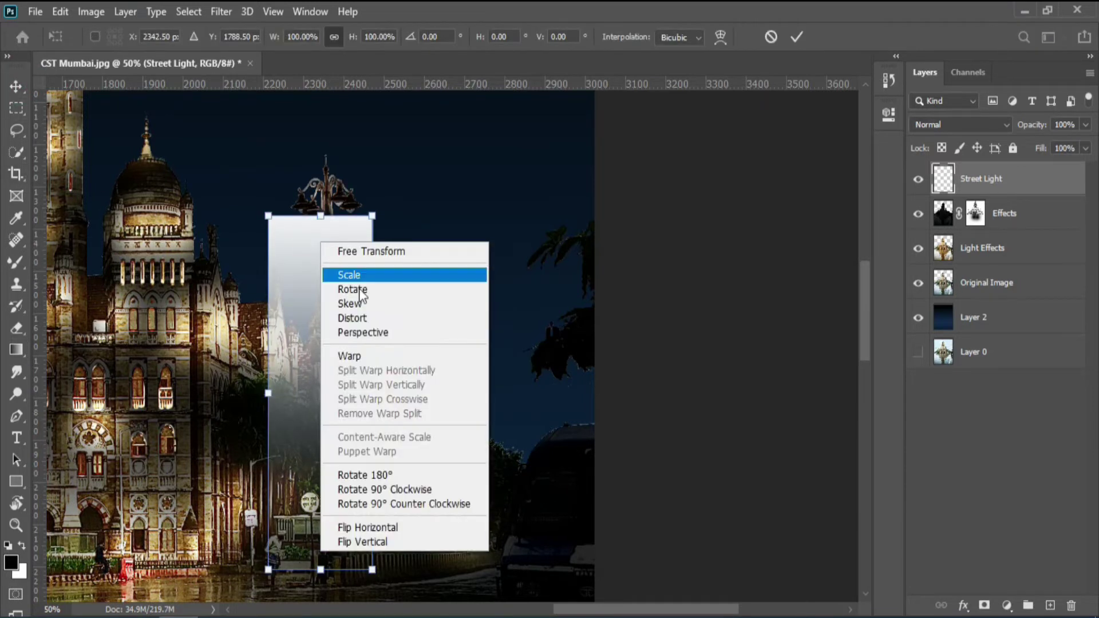
pyautogui.click(318, 232)
pyautogui.moveTo(275, 222); pyautogui.dragTo(314, 235)
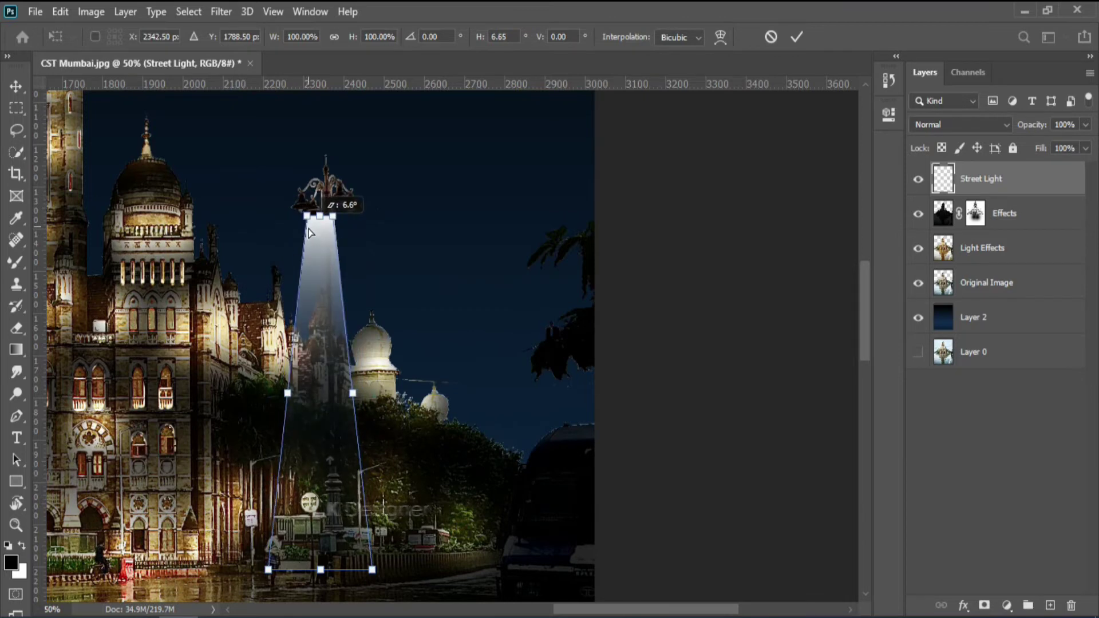
pyautogui.click(797, 37)
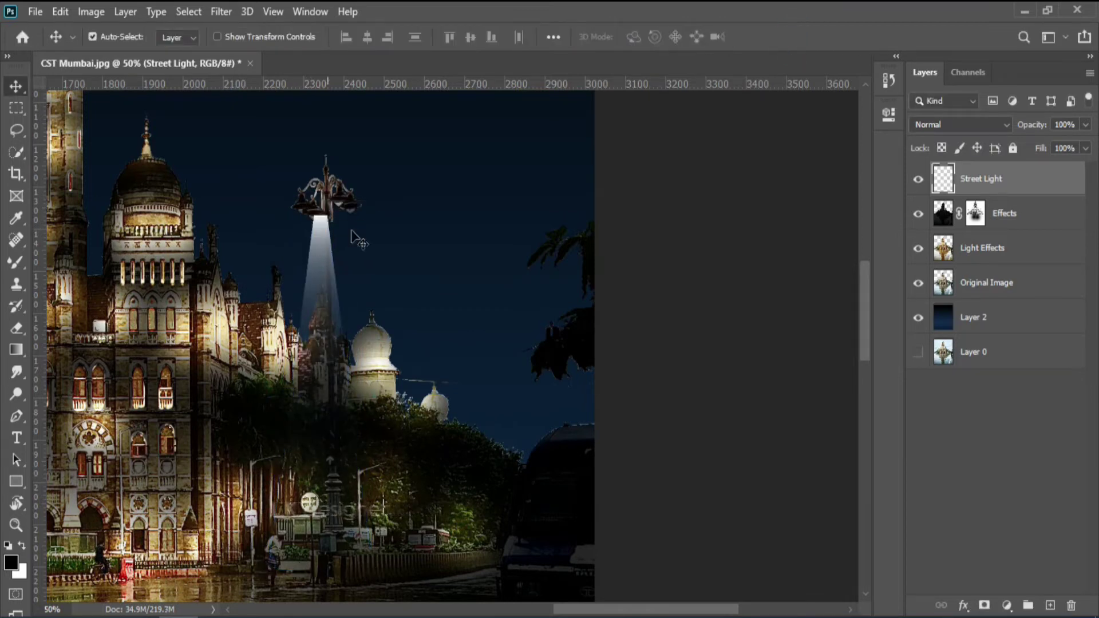
# Step: Shift the beam slightly left and stretch it down toward the road
pyautogui.moveTo(318, 257); pyautogui.dragTo(313, 257)
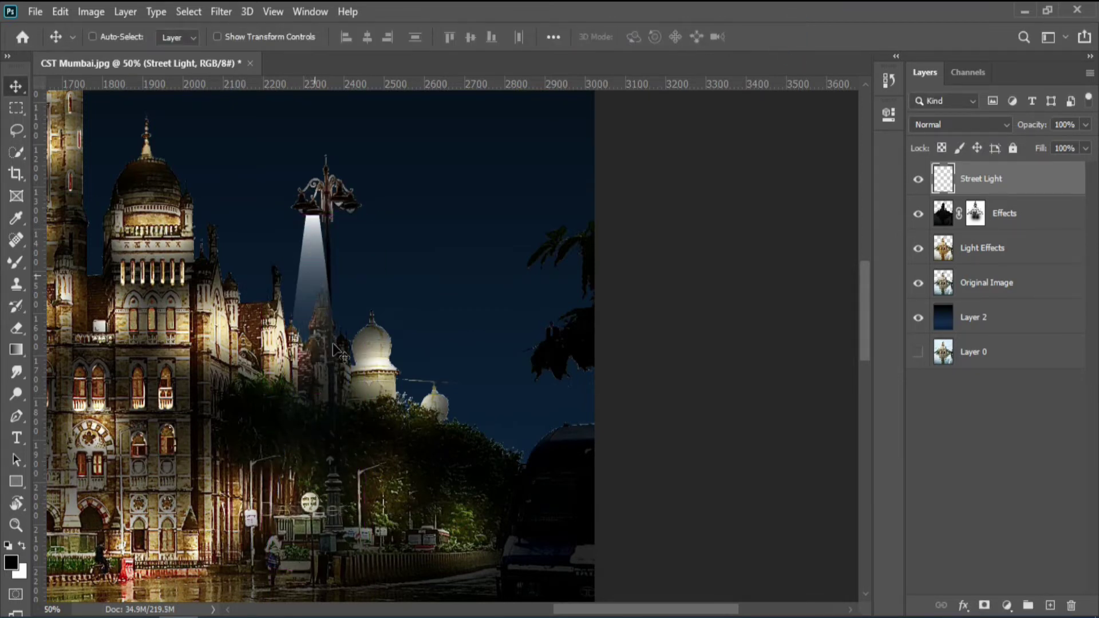
pyautogui.hotkey('ctrl', 't')
pyautogui.moveTo(312, 577); pyautogui.dragTo(327, 413)
pyautogui.scroll(5, 324, 258)
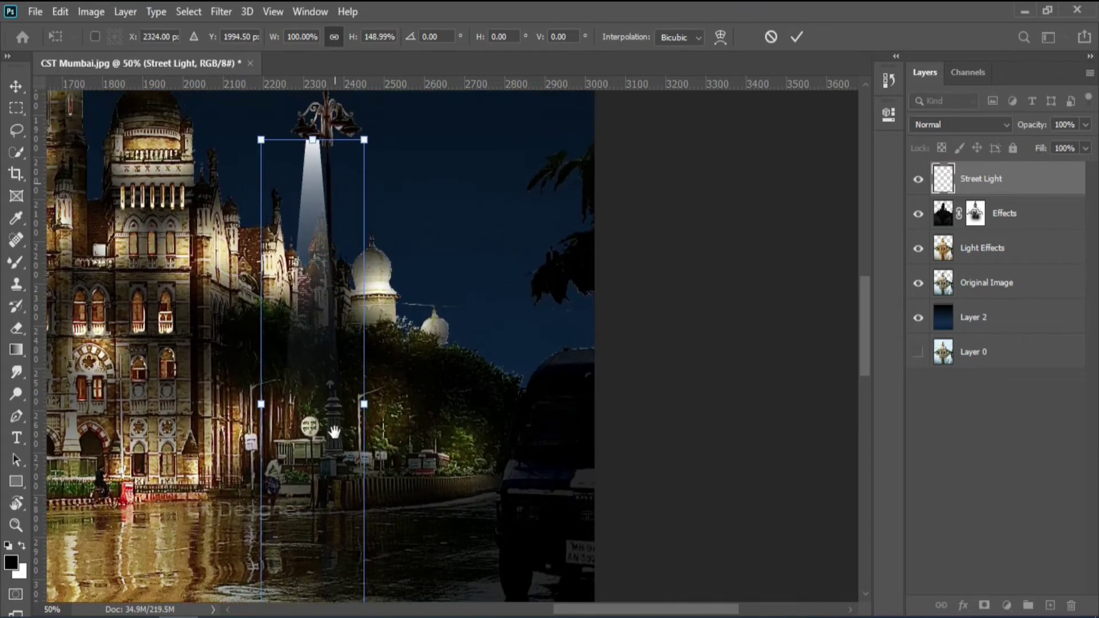
pyautogui.press('Return')
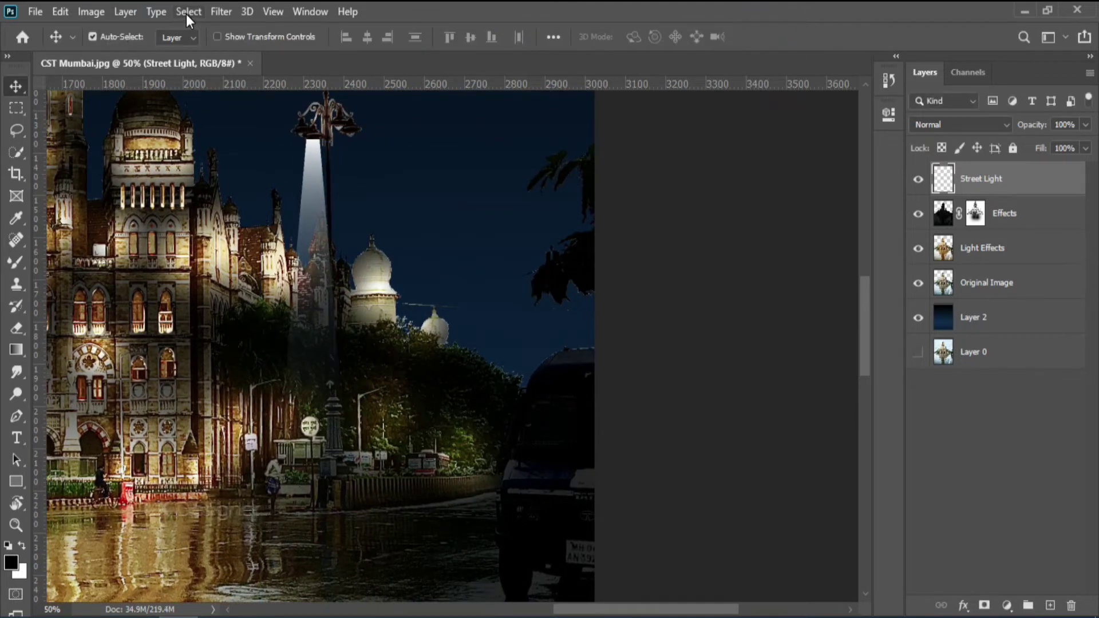
# Step: Apply a Gaussian Blur of about 9 px to soften the beam
pyautogui.click(187, 14)
pyautogui.click(126, 12)
pyautogui.click(221, 12)
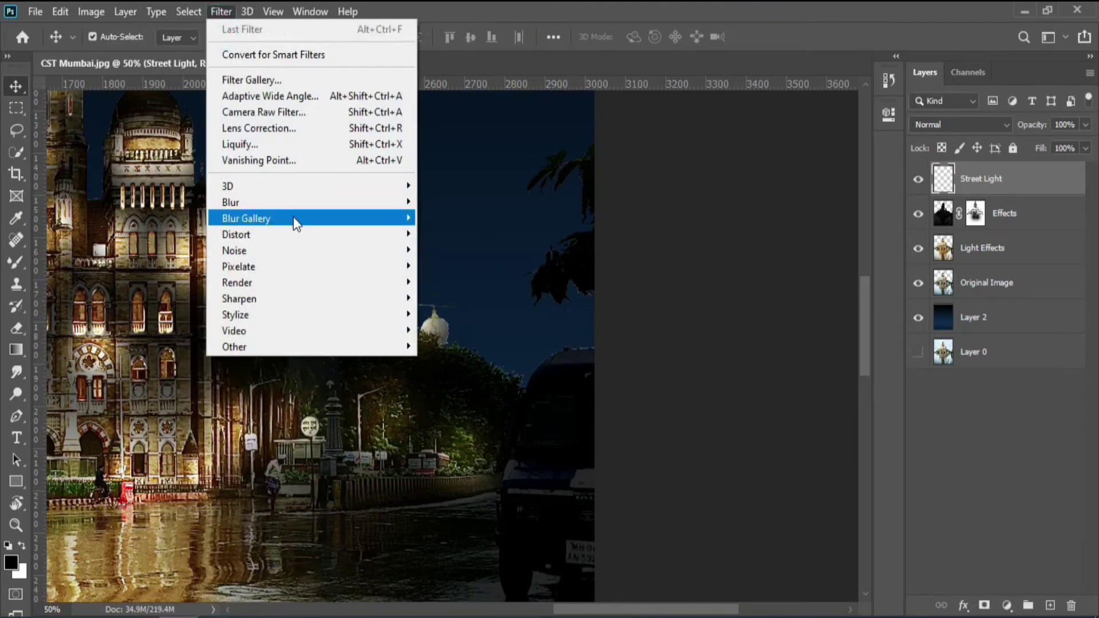
pyautogui.click(441, 267)
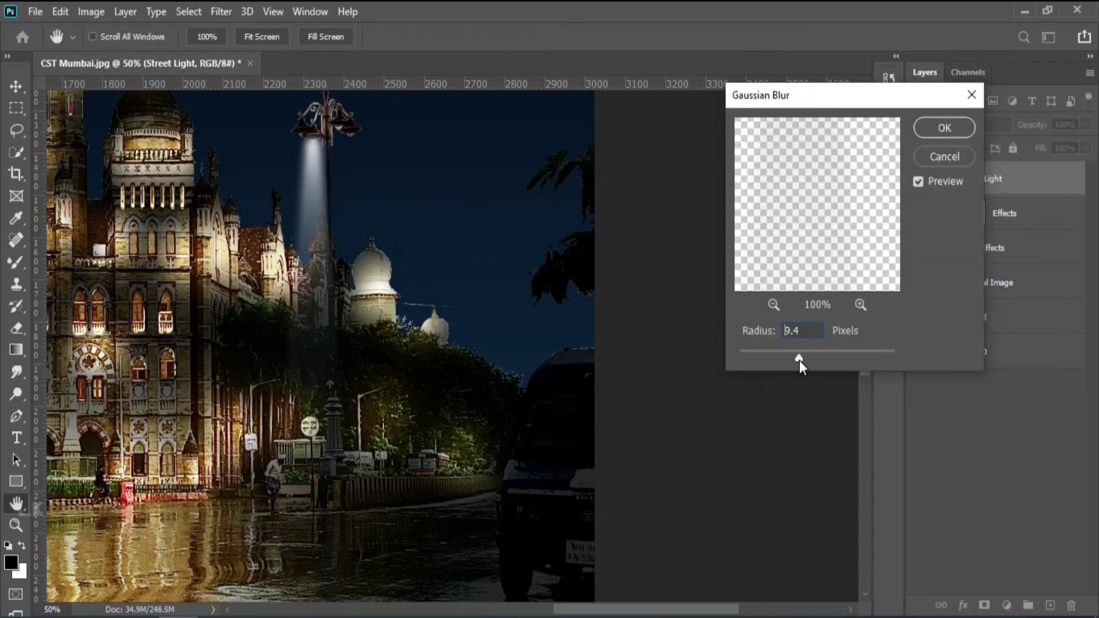
pyautogui.click(945, 128)
pyautogui.click(317, 199)
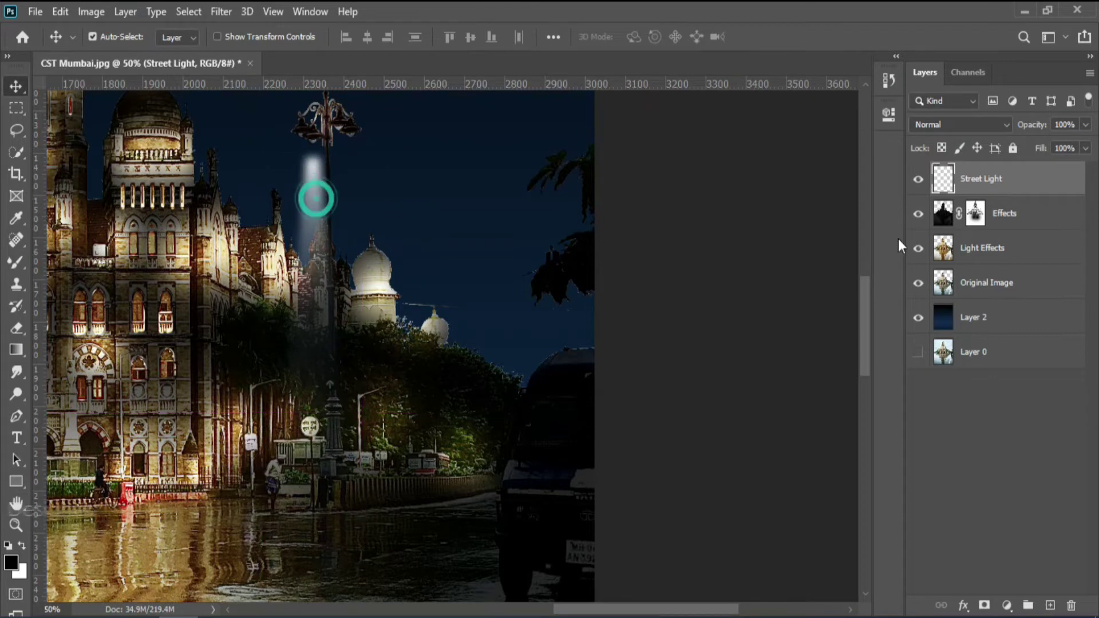
# Step: Set up a small soft brush in white (ffffff) on the Street Light layer
pyautogui.press('b')
pyautogui.press('[')
pyautogui.press('[')
pyautogui.press('[')
pyautogui.press('[')
pyautogui.press('[')
pyautogui.press('[')
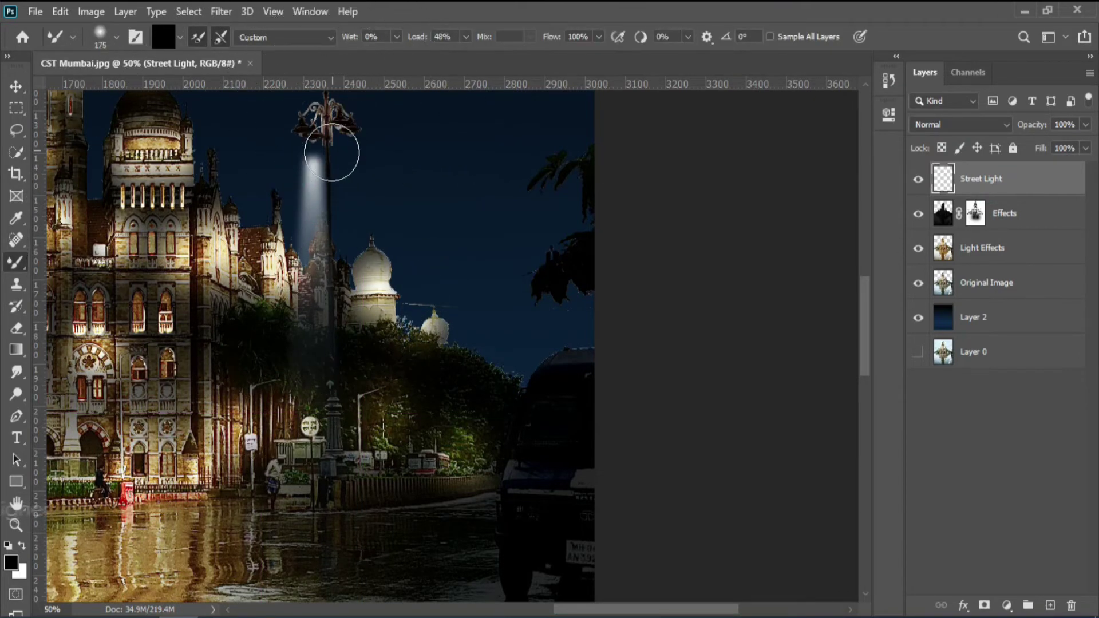
pyautogui.press('[')
pyautogui.press('[')
pyautogui.click(116, 37)
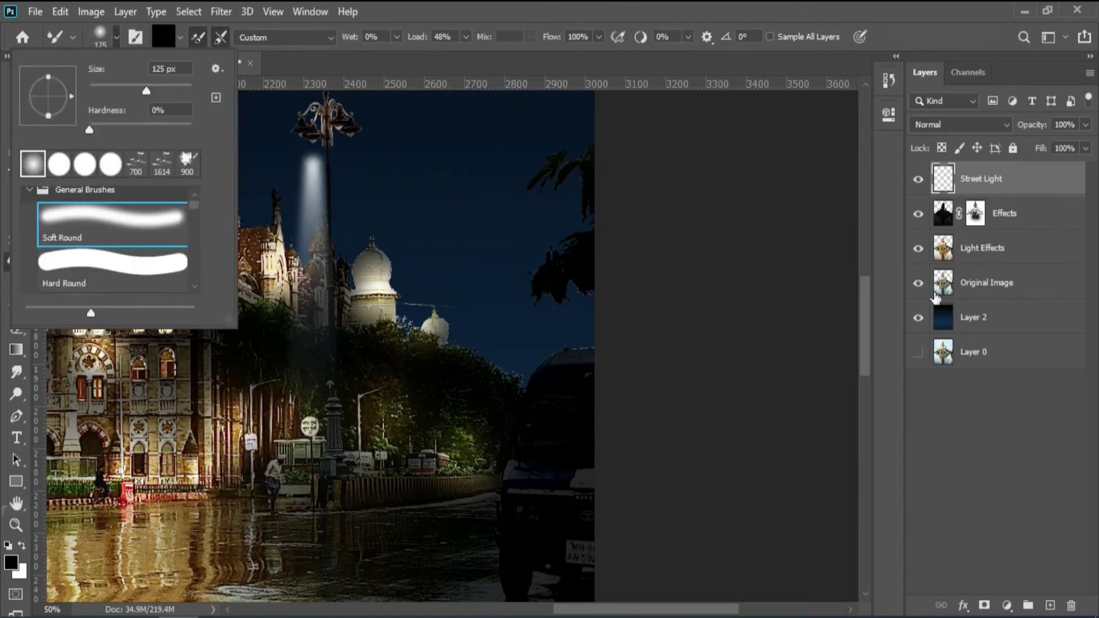
pyautogui.click(1025, 406)
pyautogui.press('[')
pyautogui.press('[')
pyautogui.click(1030, 186)
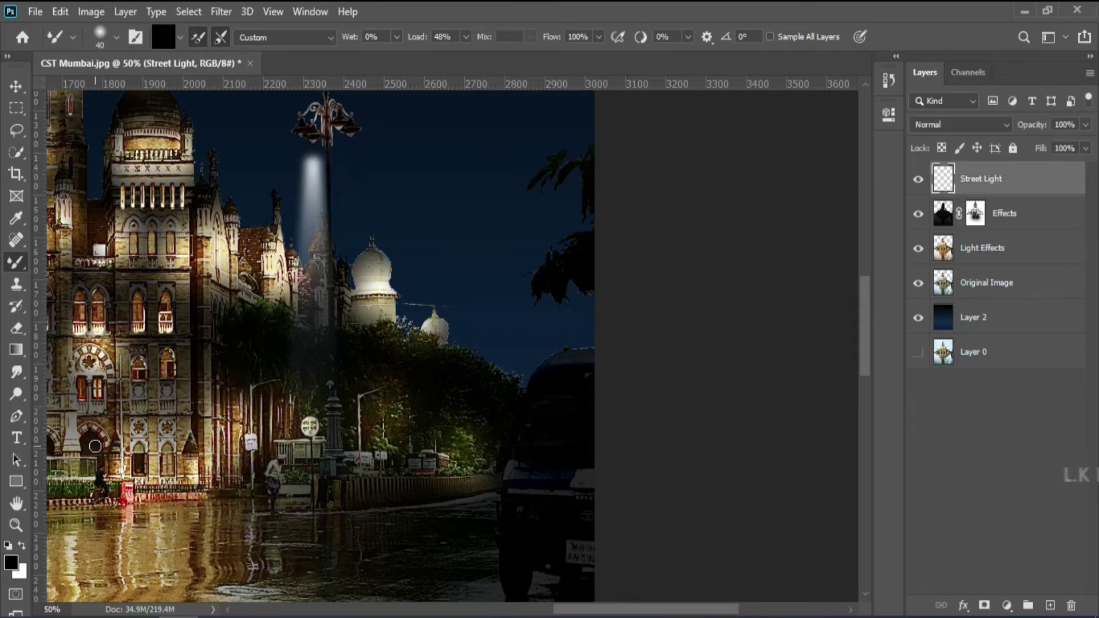
pyautogui.click(10, 562)
pyautogui.write('ffffff')
pyautogui.click(1005, 241)
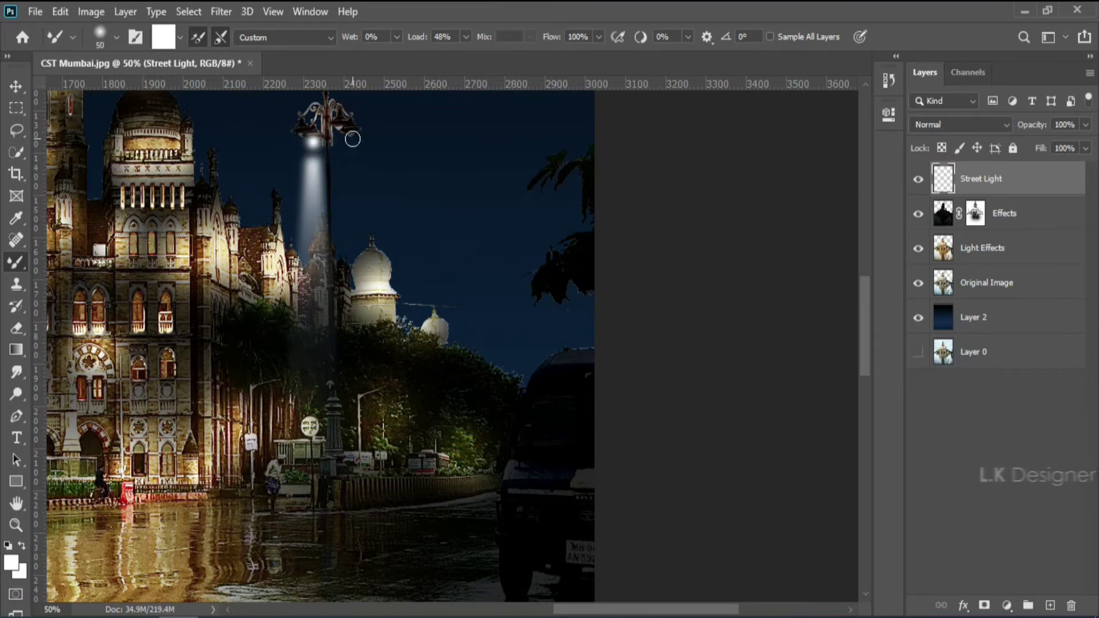
# Step: Add a new empty layer for bulb glows and reselect the Street Light beam
pyautogui.press('v')
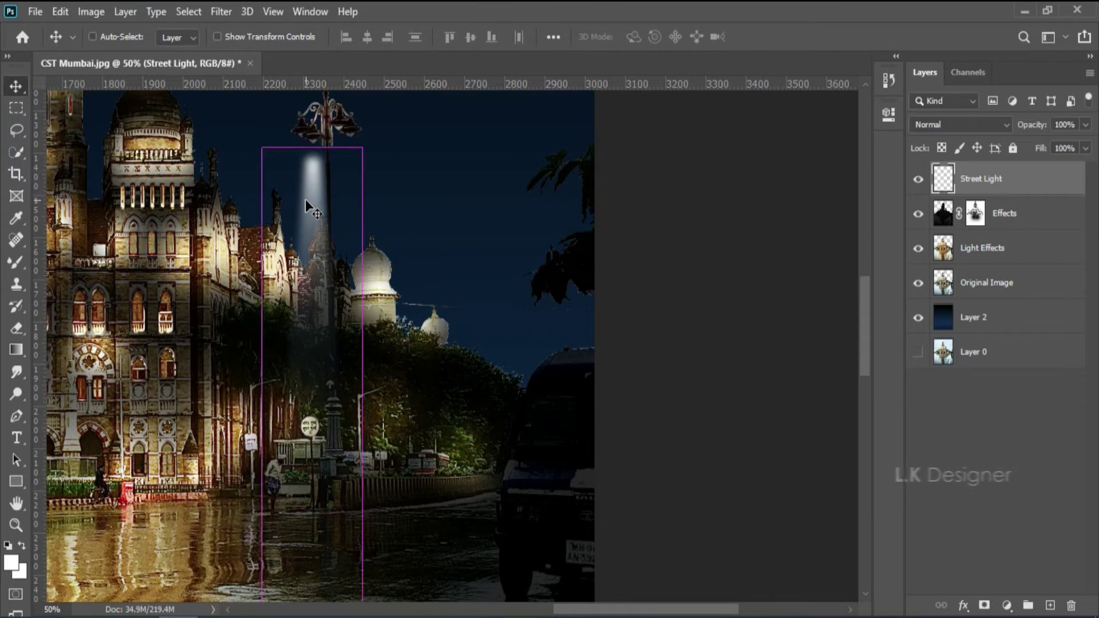
pyautogui.moveTo(305, 199); pyautogui.dragTo(315, 196)
pyautogui.click(1051, 606)
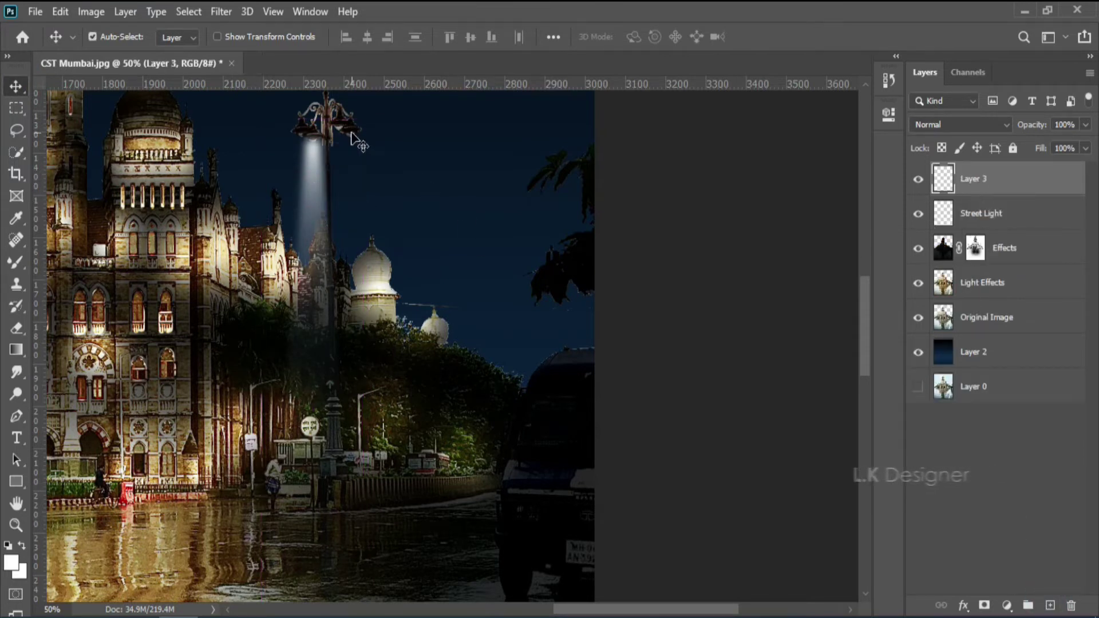
pyautogui.press('b')
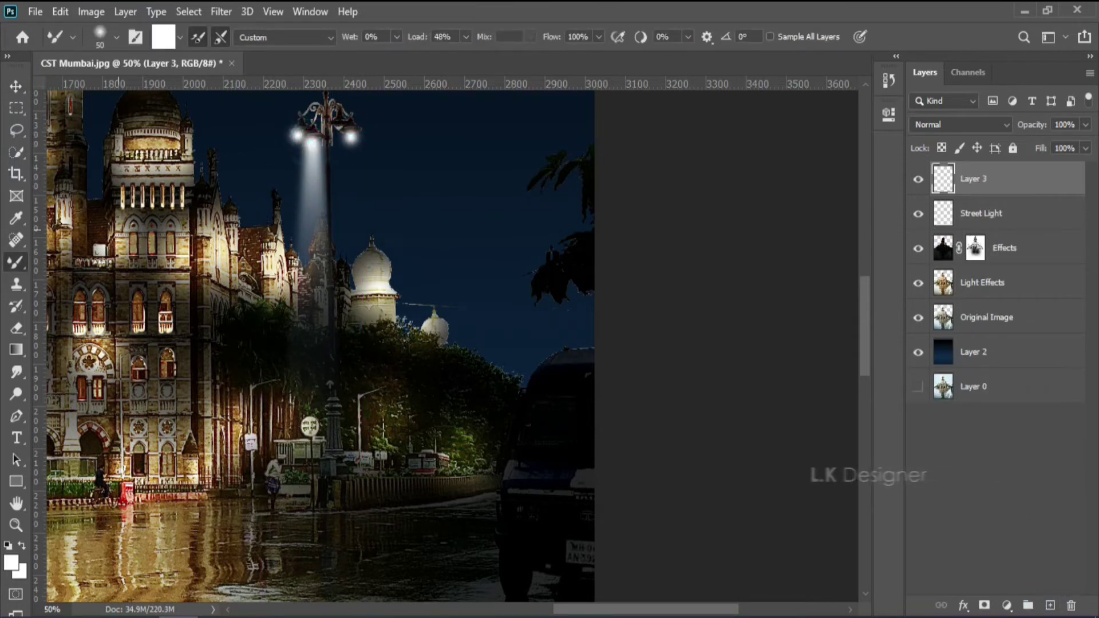
pyautogui.click(16, 87)
pyautogui.click(314, 181)
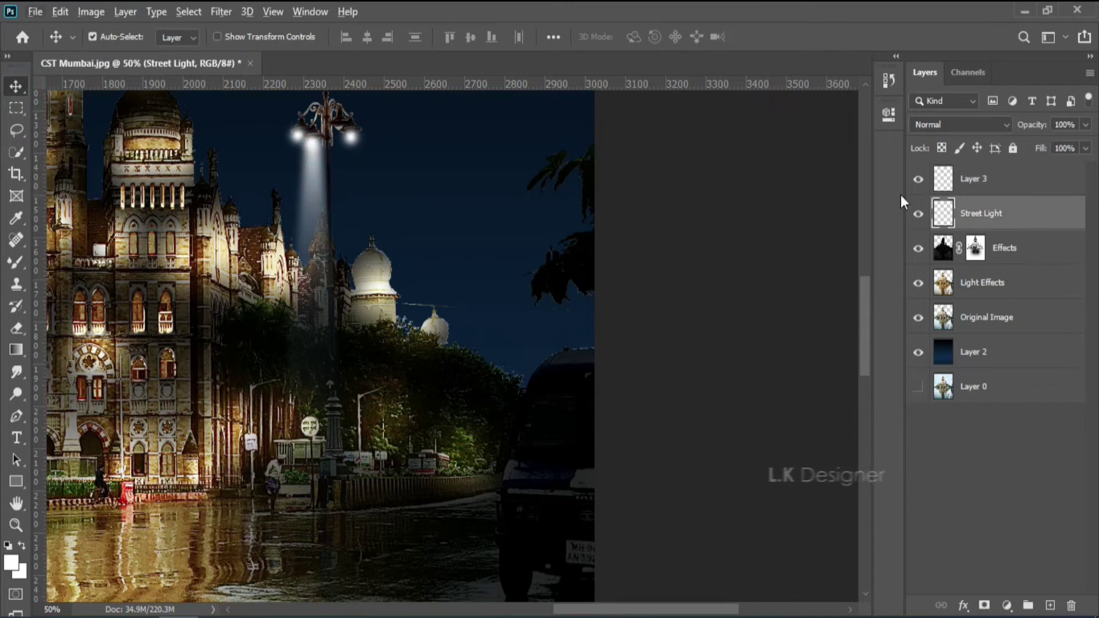
# Step: Duplicate the beam twice and rotate the copies to fan right and left
pyautogui.moveTo(313, 208)
pyautogui.keyDown('alt'); pyautogui.mouseDown()
pyautogui.moveTo(351, 208)
pyautogui.moveTo(348, 180)
pyautogui.moveTo(347, 197)
pyautogui.mouseUp(); pyautogui.keyUp('alt')
pyautogui.hotkey('ctrl', 't')
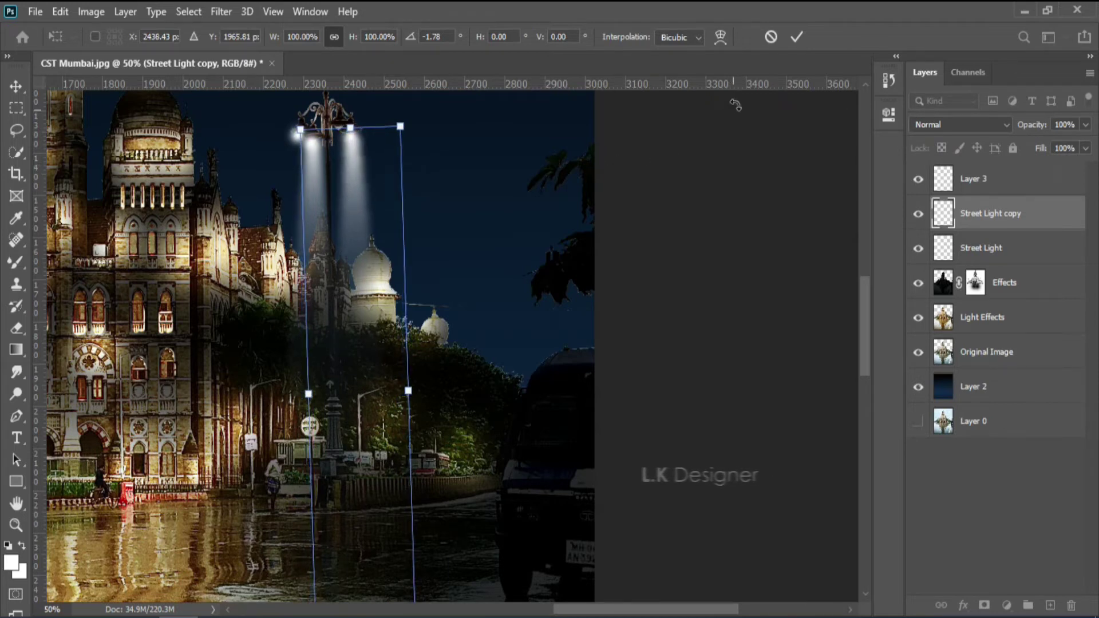
pyautogui.click(793, 37)
pyautogui.moveTo(352, 182); pyautogui.dragTo(343, 189)
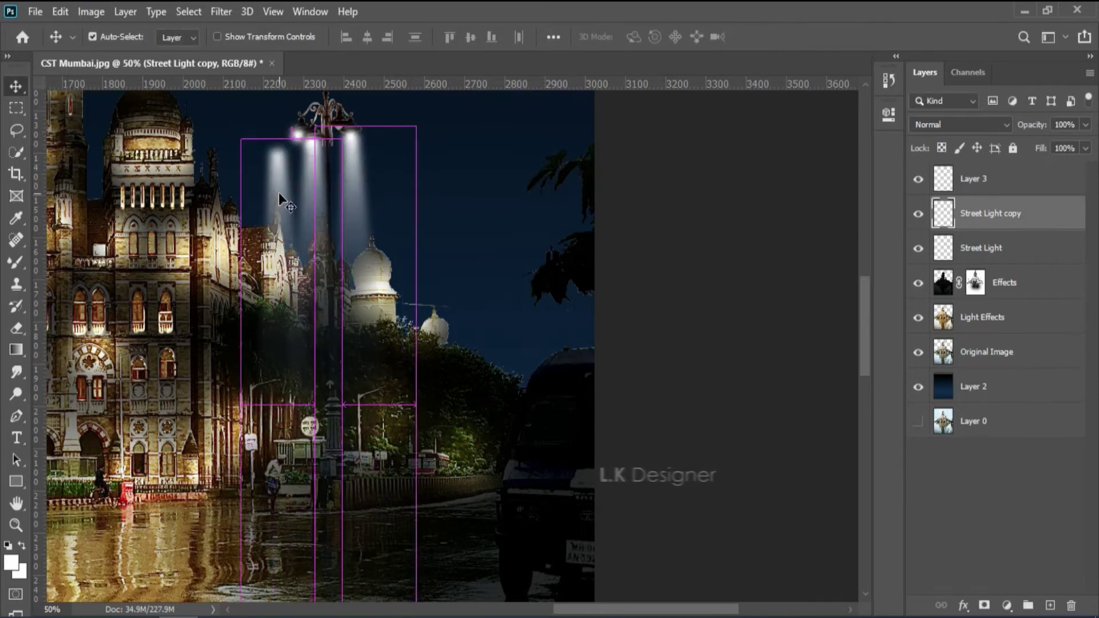
pyautogui.hotkey('ctrl', 't')
pyautogui.moveTo(326, 121); pyautogui.dragTo(344, 120)
pyautogui.moveTo(297, 190)
pyautogui.mouseDown()
pyautogui.moveTo(286, 174)
pyautogui.moveTo(301, 175)
pyautogui.mouseUp()
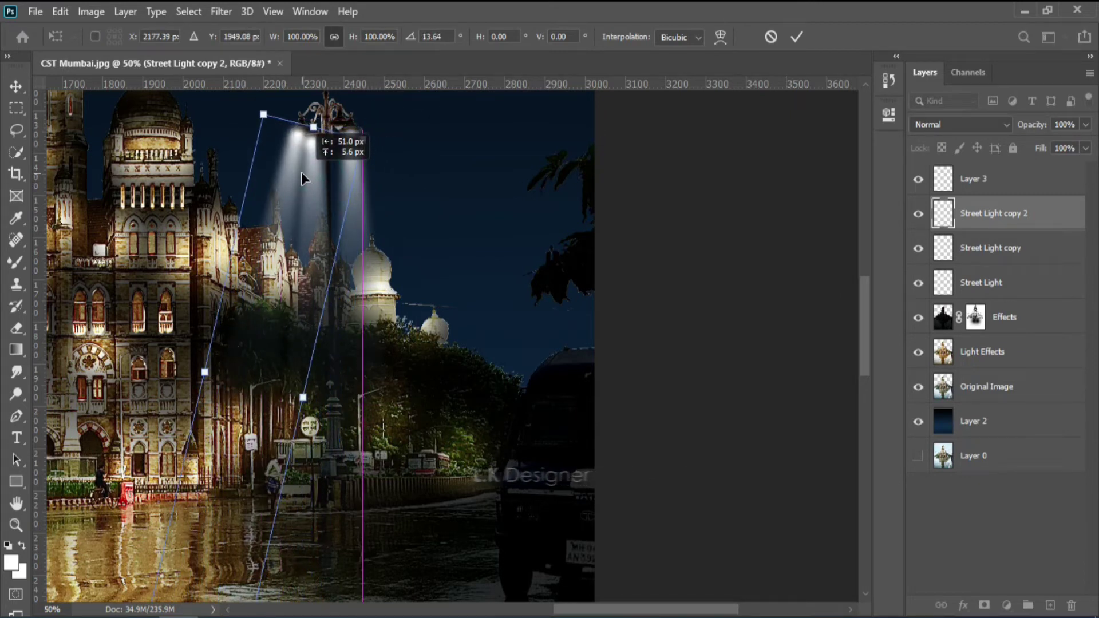
pyautogui.click(797, 37)
pyautogui.moveTo(265, 199); pyautogui.dragTo(258, 200)
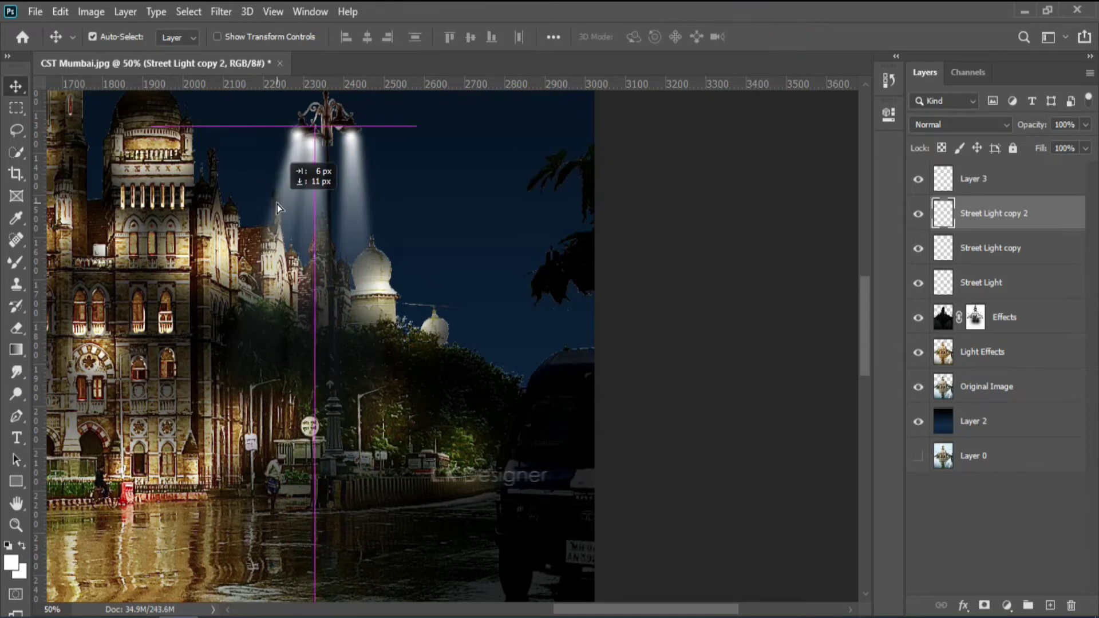
# Step: Zoom out to view the scene and select the Street Light copy layer
pyautogui.click(699, 228)
pyautogui.hotkey('ctrl', '-')
pyautogui.hotkey('ctrl', '-')
pyautogui.hotkey('ctrl', '+')
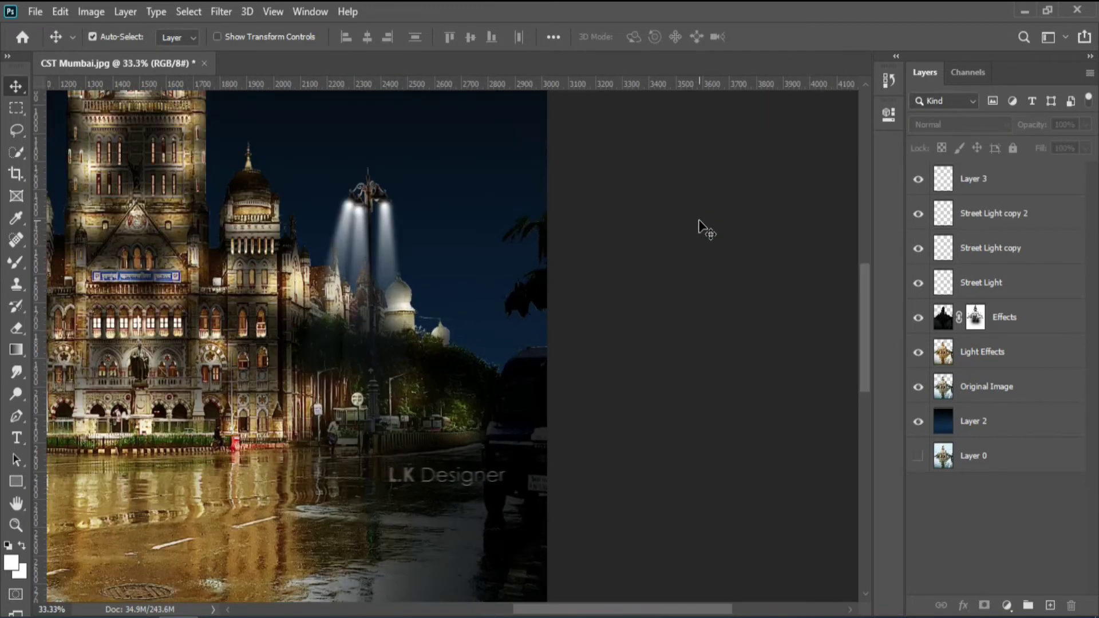
pyautogui.hotkey('ctrl', '-')
pyautogui.moveTo(551, 342); pyautogui.dragTo(649, 313)
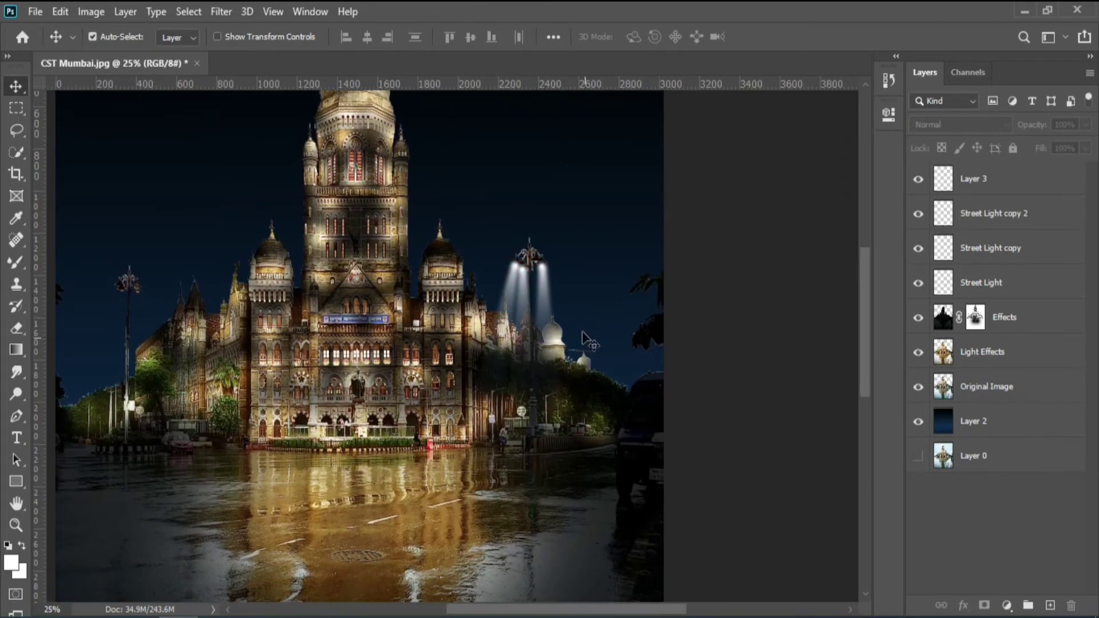
pyautogui.click(991, 248)
# Step: Add a new layer and paint a soft white glow on the road beside the reflection
pyautogui.click(993, 213)
pyautogui.click(1050, 605)
pyautogui.moveTo(641, 501)
pyautogui.mouseDown()
pyautogui.moveTo(651, 347)
pyautogui.moveTo(664, 319)
pyautogui.mouseUp()
pyautogui.press('b')
pyautogui.click(915, 217)
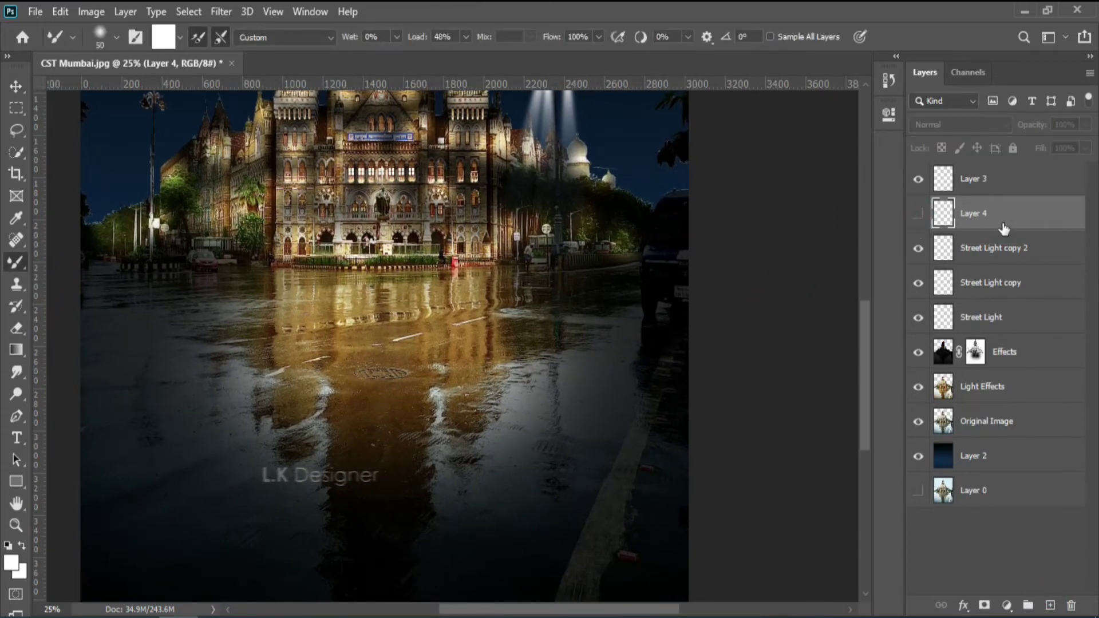
pyautogui.click(919, 214)
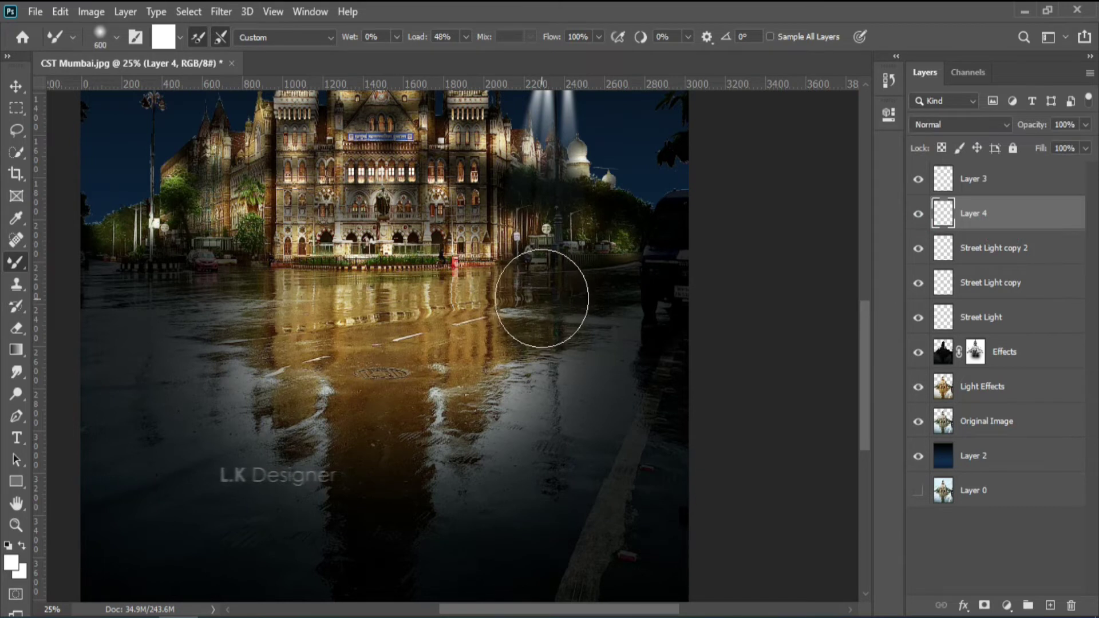
pyautogui.click(542, 298)
pyautogui.click(504, 299)
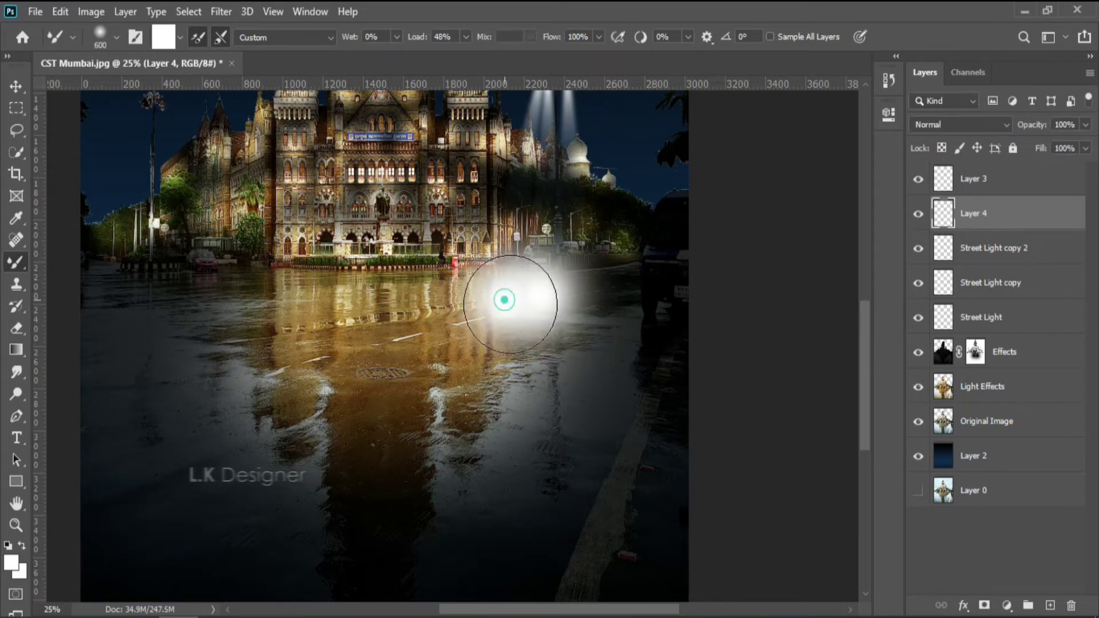
# Step: Fade the glow layer to 45% opacity, squash it flatter and move it up
pyautogui.click(1086, 125)
pyautogui.moveTo(1088, 143); pyautogui.dragTo(1046, 152)
pyautogui.press('v')
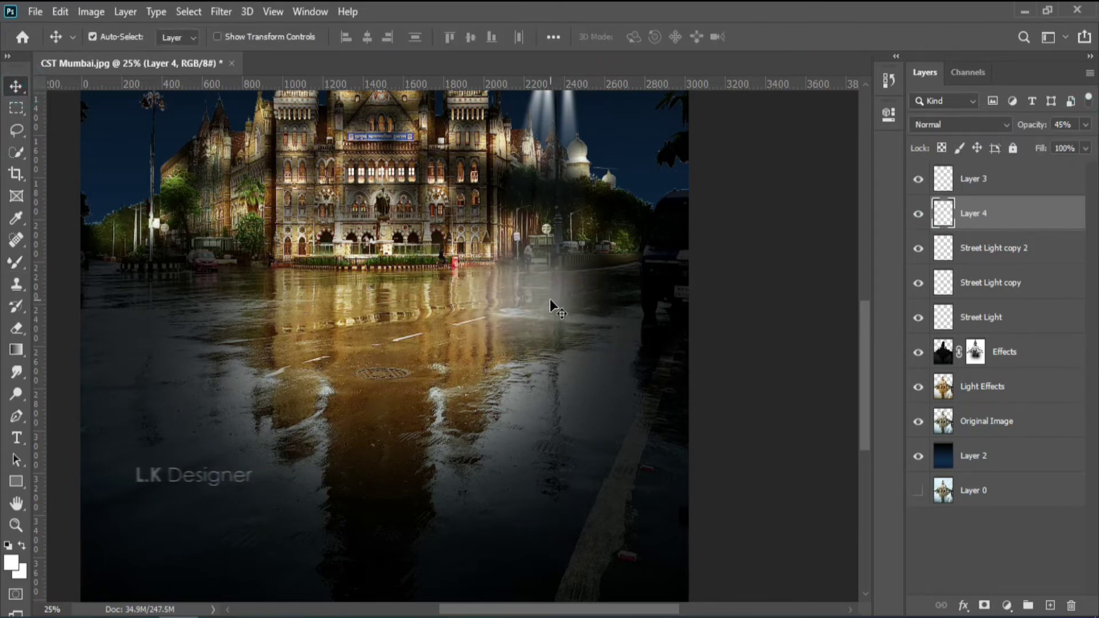
pyautogui.hotkey('ctrl', 't')
pyautogui.moveTo(521, 192); pyautogui.dragTo(522, 285)
pyautogui.moveTo(539, 366); pyautogui.dragTo(541, 316)
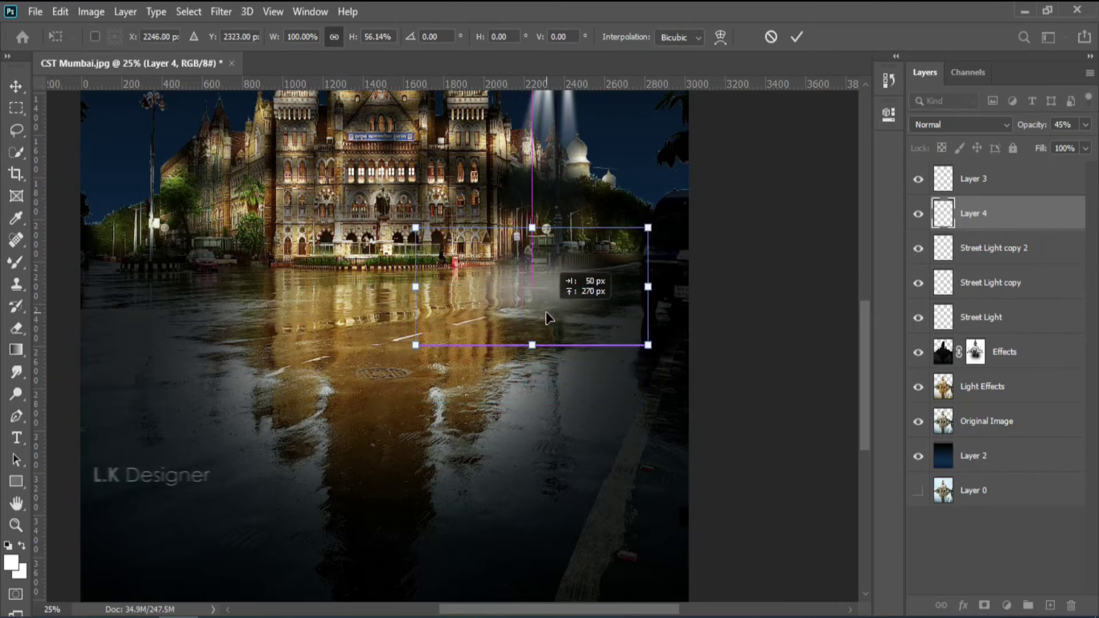
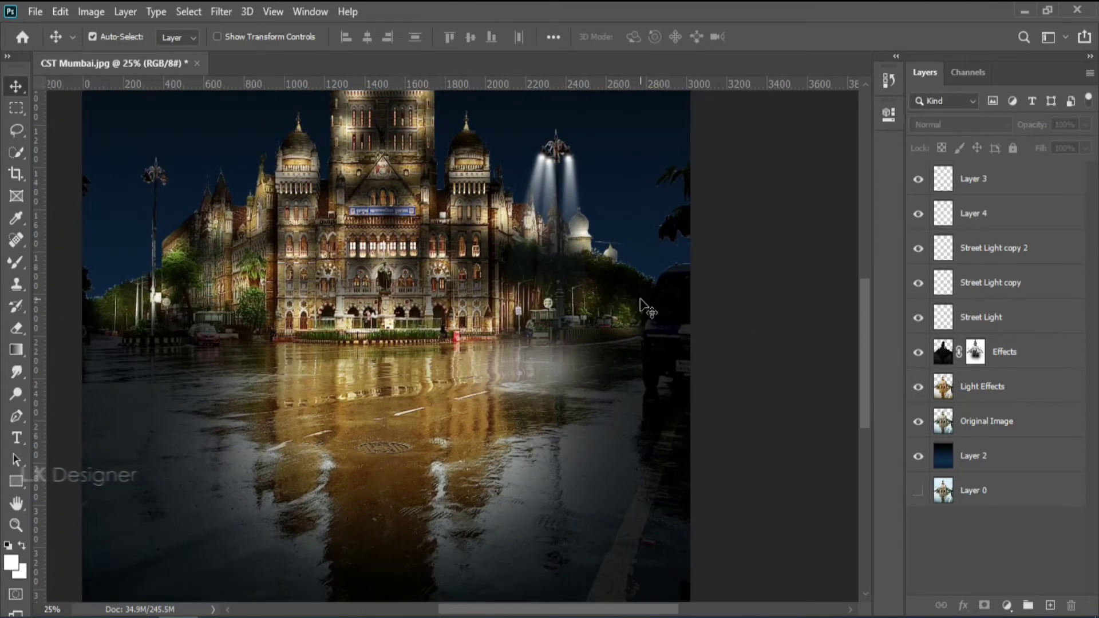
# Step: Review the opacity of the Street Light, Street Light copy and copy 2 layers, then save
pyautogui.scroll(1, 647, 309)
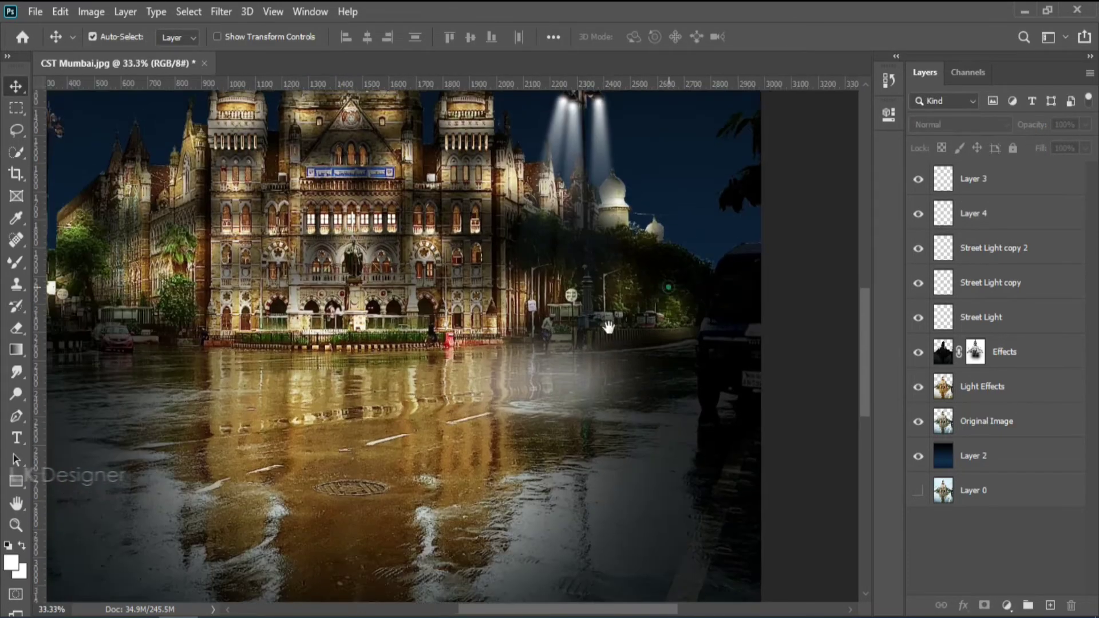
pyautogui.click(540, 162)
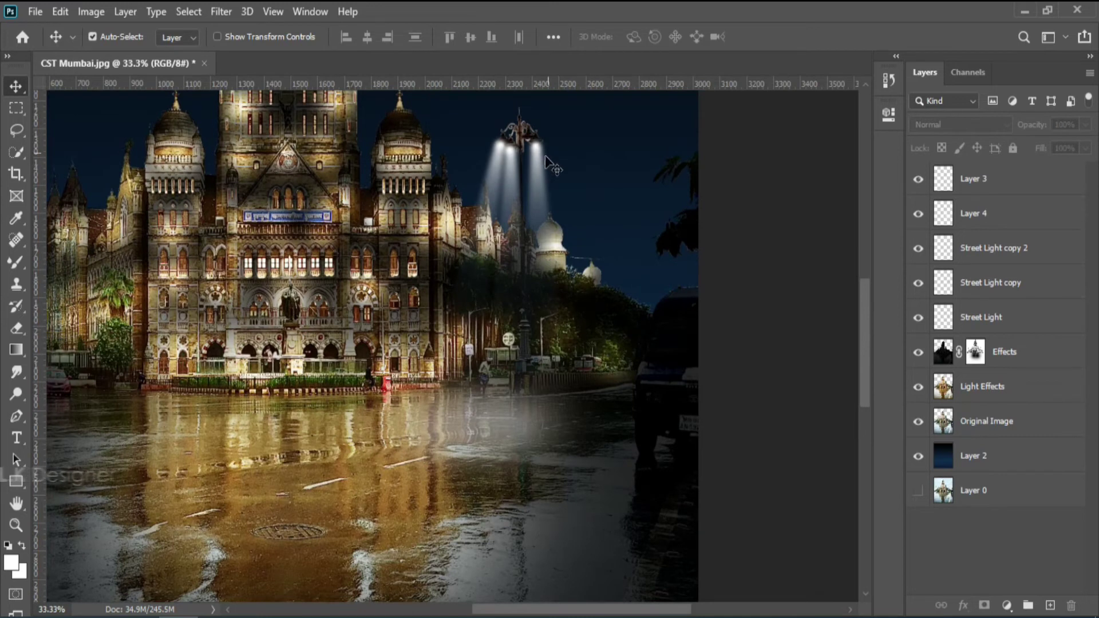
pyautogui.click(516, 181)
pyautogui.click(487, 178)
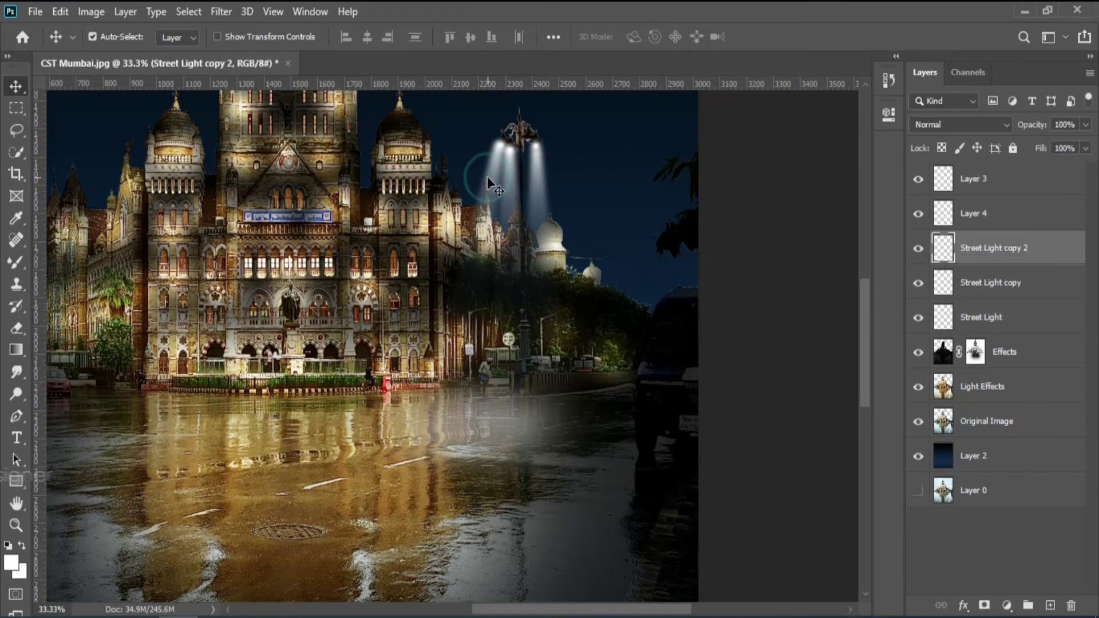
pyautogui.click(540, 201)
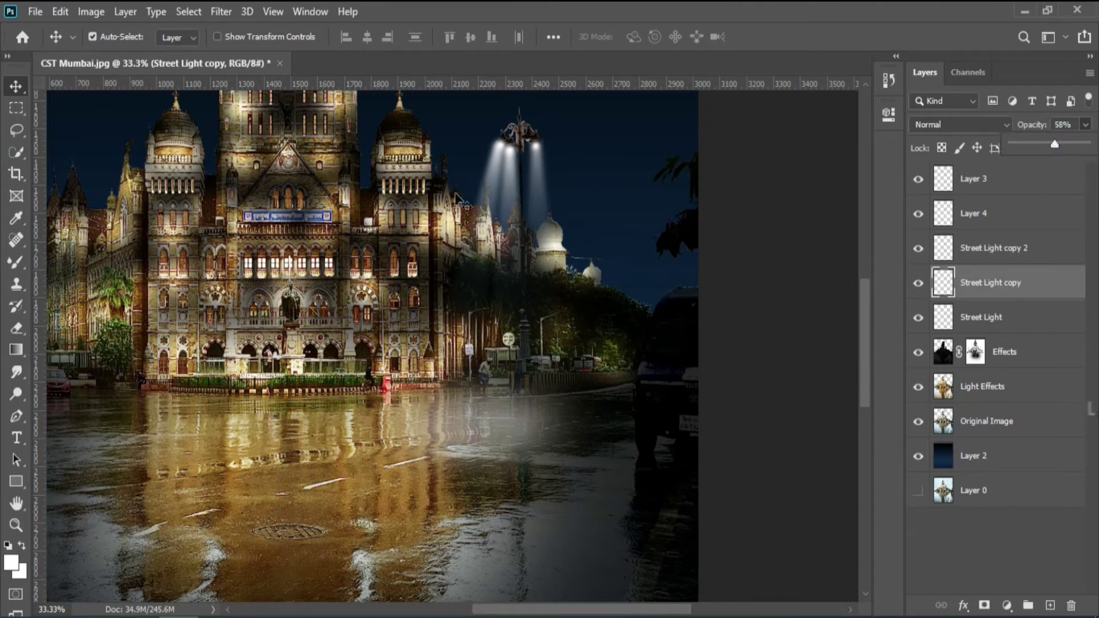
pyautogui.click(515, 191)
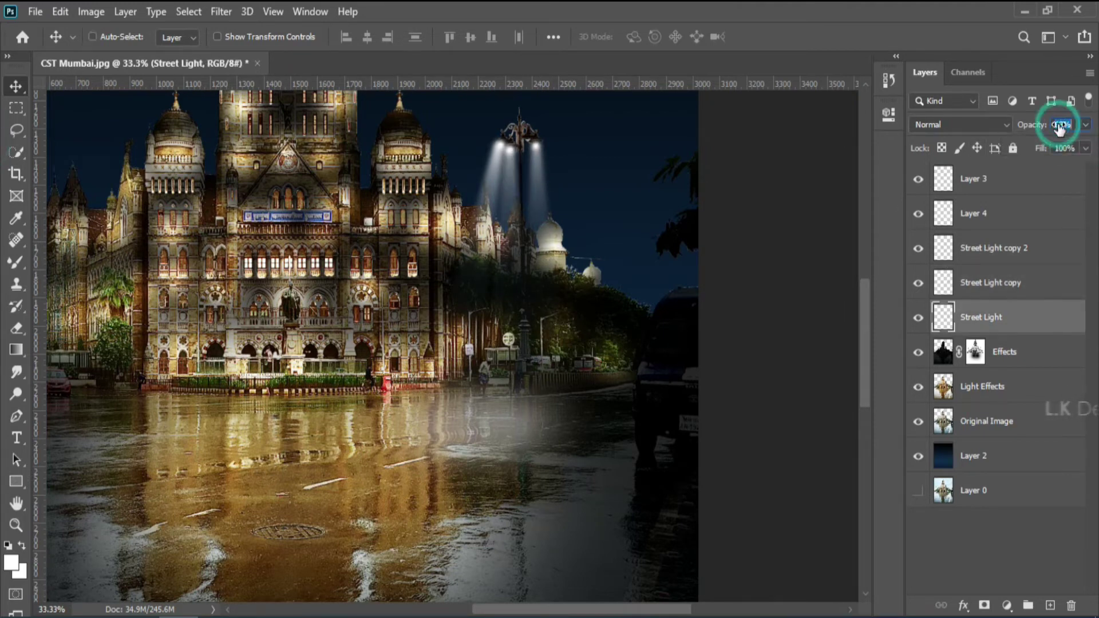
pyautogui.click(759, 213)
pyautogui.click(493, 203)
pyautogui.click(1085, 125)
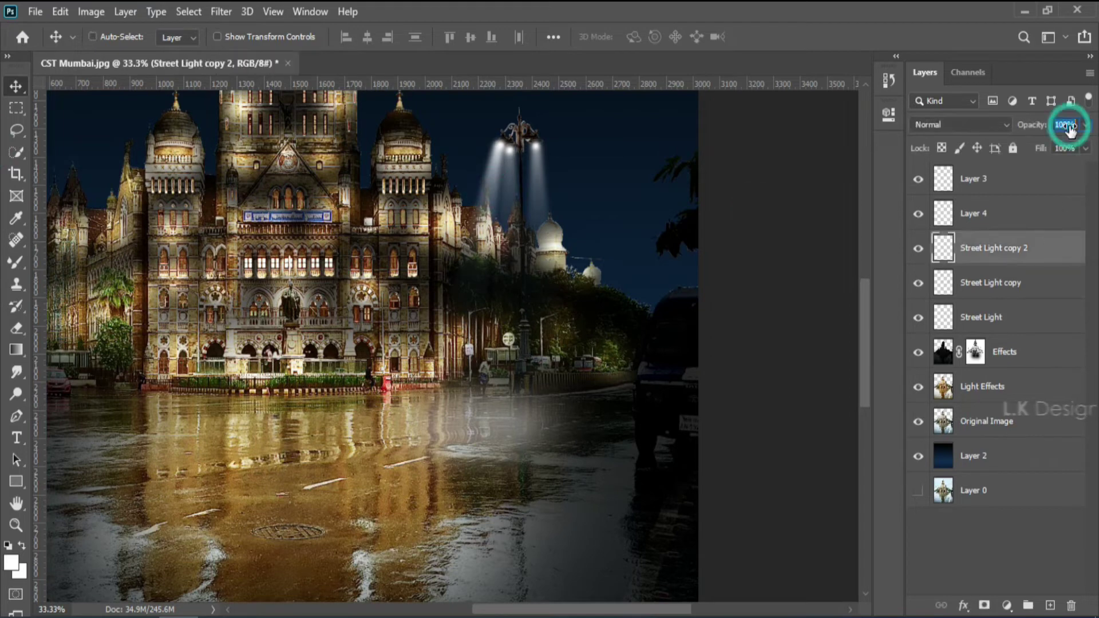
pyautogui.hotkey('ctrl', 's')
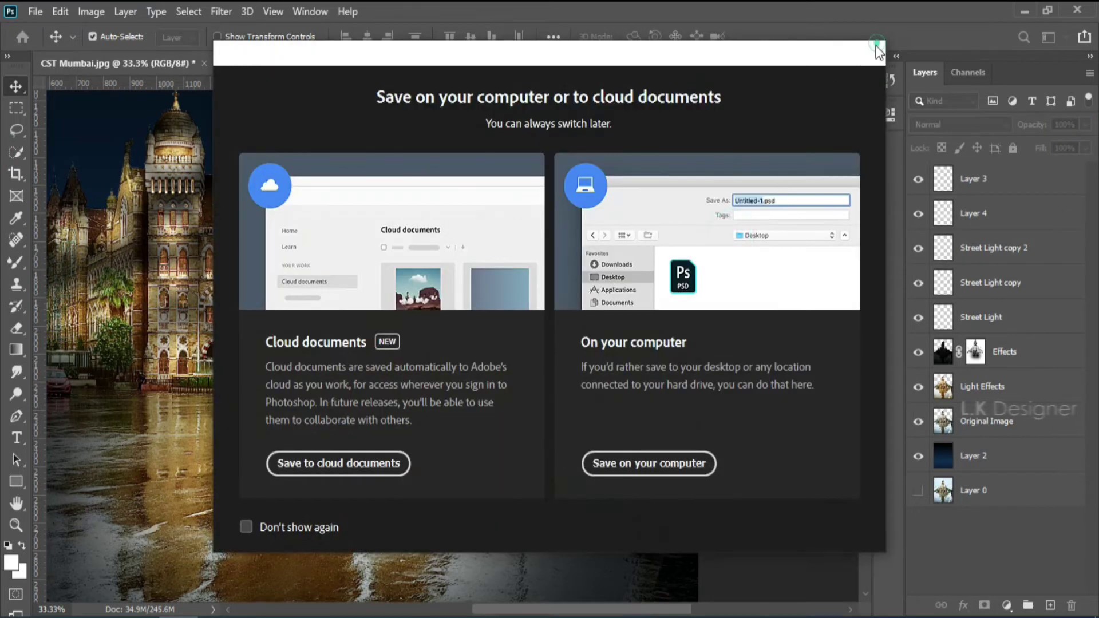
pyautogui.press('Escape')
# Step: Alt-drag a copy of the Street Light copy beam onto the left street lamp
pyautogui.moveTo(680, 202); pyautogui.dragTo(776, 211)
pyautogui.hotkey('ctrl', '-')
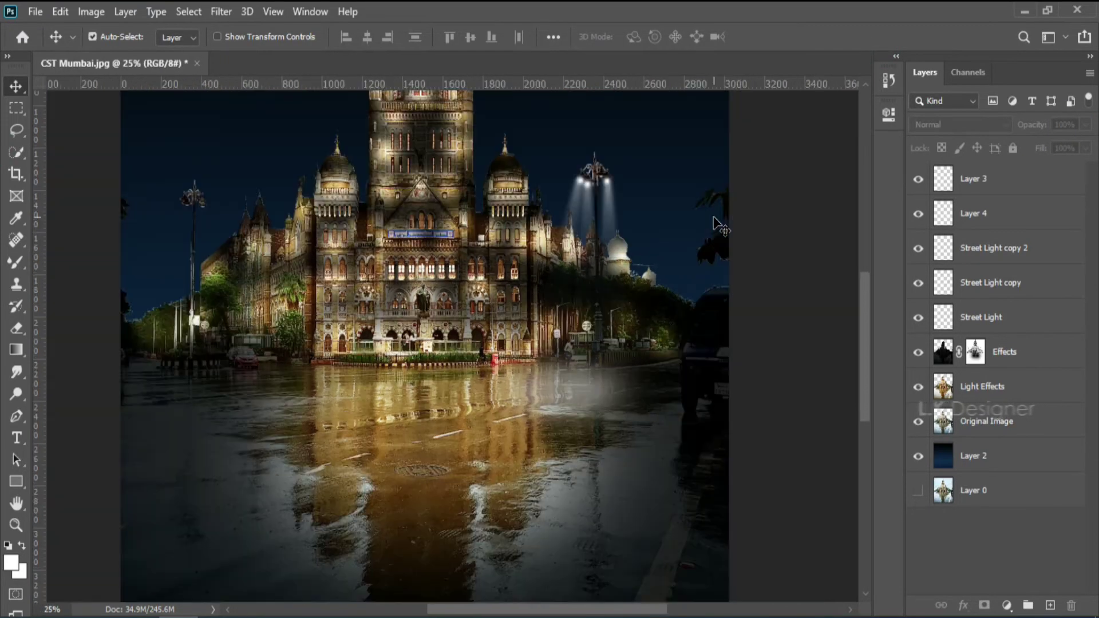
pyautogui.click(611, 214)
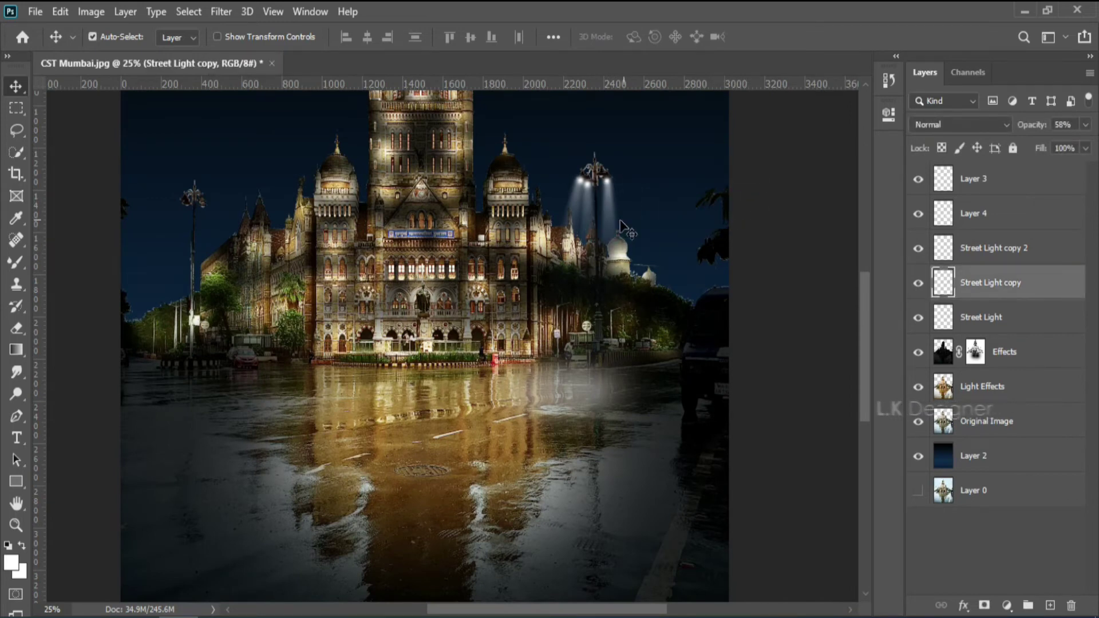
pyautogui.moveTo(609, 212)
pyautogui.mouseDown()
pyautogui.moveTo(572, 289)
pyautogui.moveTo(187, 240)
pyautogui.mouseUp()
# Step: Rotate and position the copied beam under the left lamp head with Free Transform
pyautogui.hotkey('ctrl', '+')
pyautogui.hotkey('ctrl', '+')
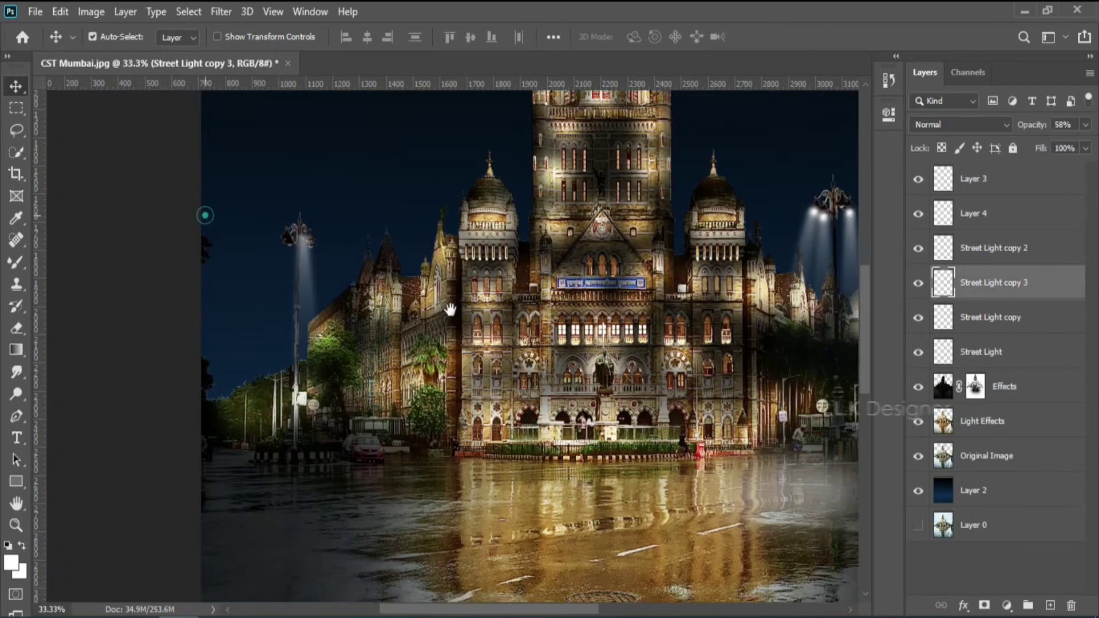
pyautogui.hotkey('ctrl', '+')
pyautogui.moveTo(290, 219); pyautogui.dragTo(228, 243)
pyautogui.hotkey('ctrl', 't')
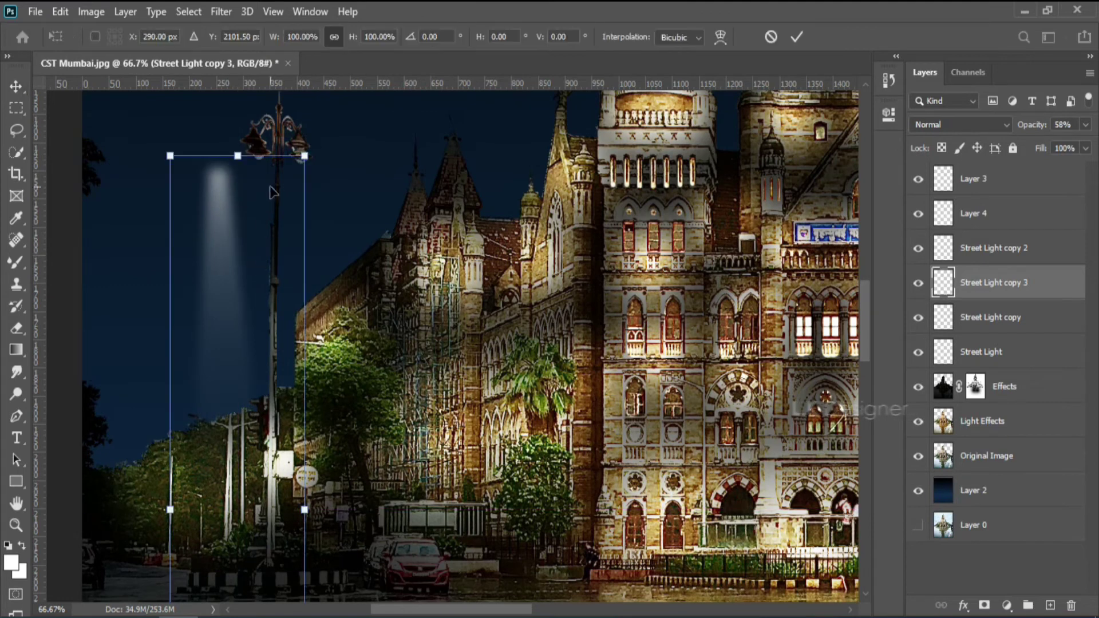
pyautogui.moveTo(309, 152)
pyautogui.mouseDown()
pyautogui.moveTo(365, 177)
pyautogui.moveTo(342, 150)
pyautogui.mouseUp()
pyautogui.moveTo(188, 304); pyautogui.dragTo(210, 304)
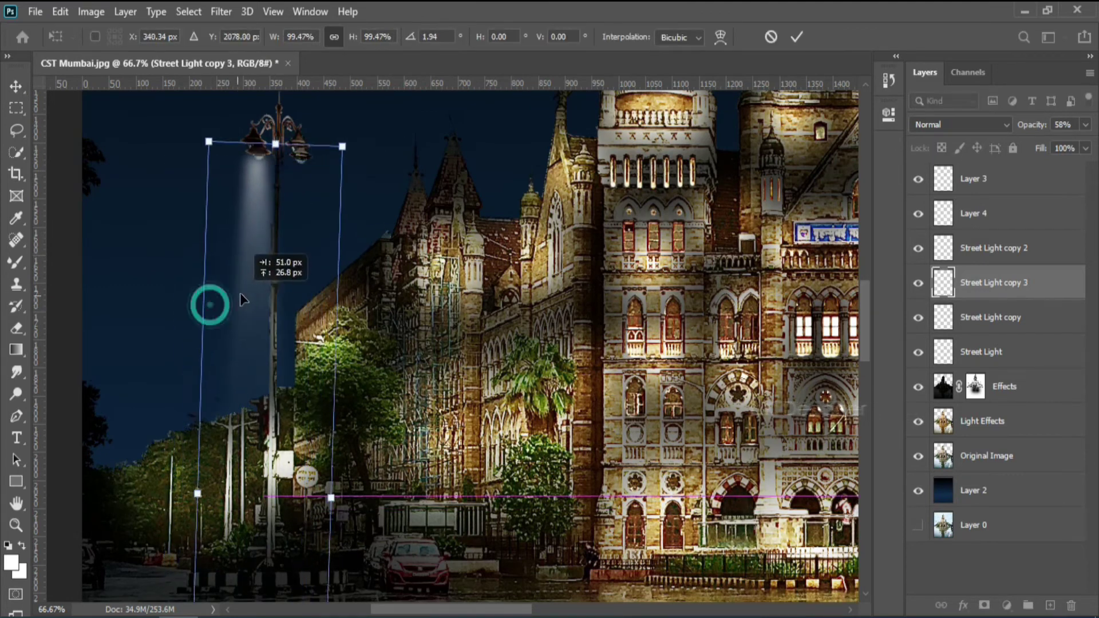
pyautogui.click(797, 38)
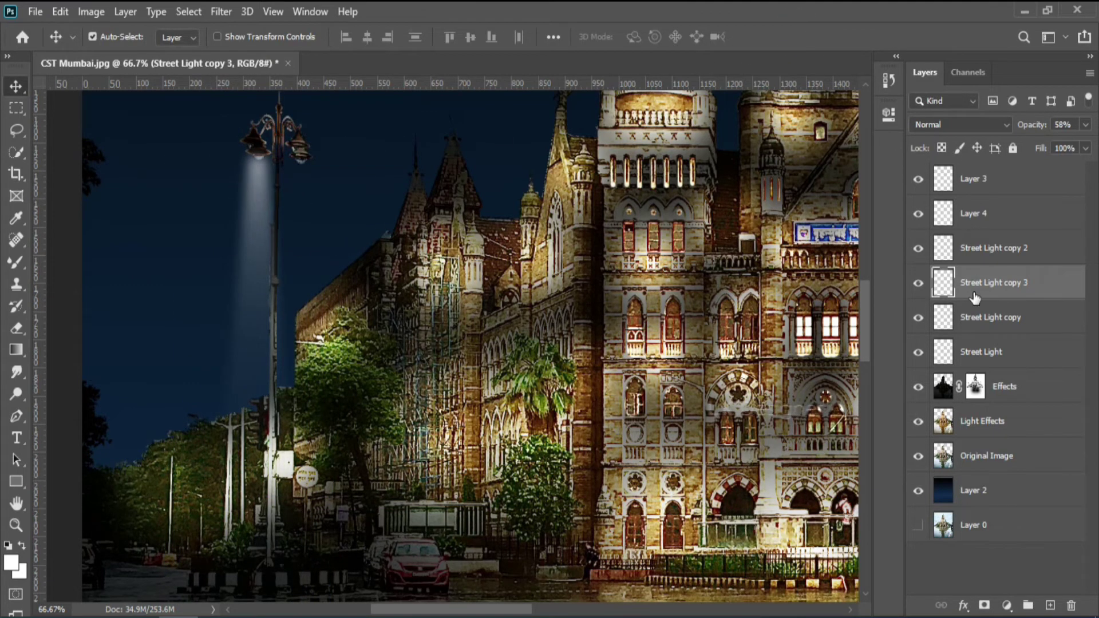
# Step: Paint a small white glow over the left lamp's bulbs on a new layer
pyautogui.click(1050, 605)
pyautogui.press('b')
pyautogui.press('[')
pyautogui.press('[')
pyautogui.press('[')
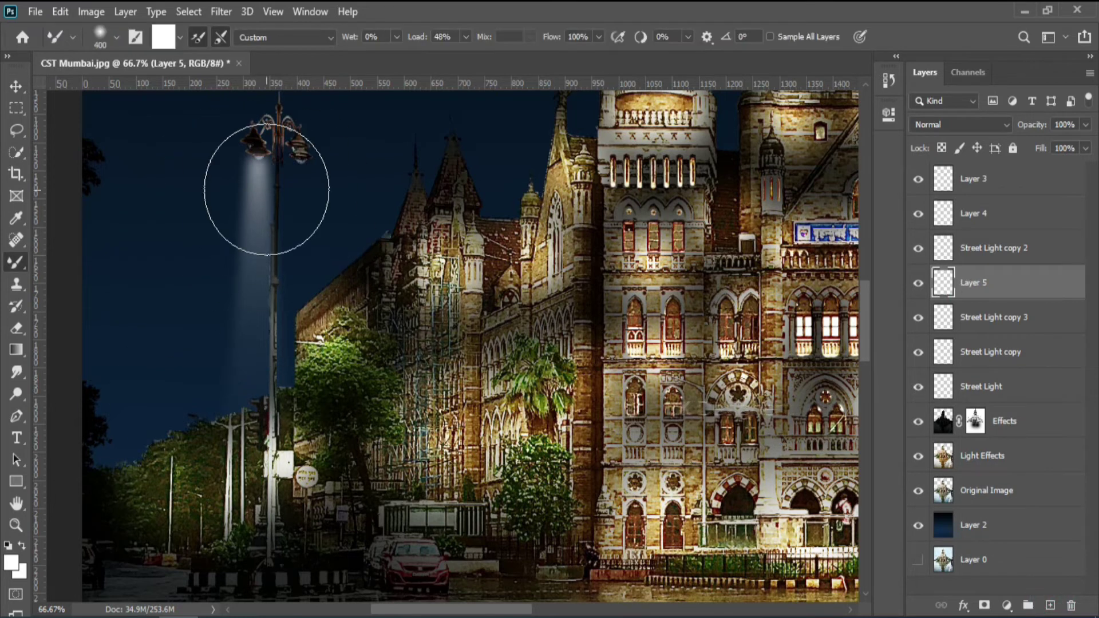
pyautogui.press('[')
pyautogui.press('[')
pyautogui.click(299, 163)
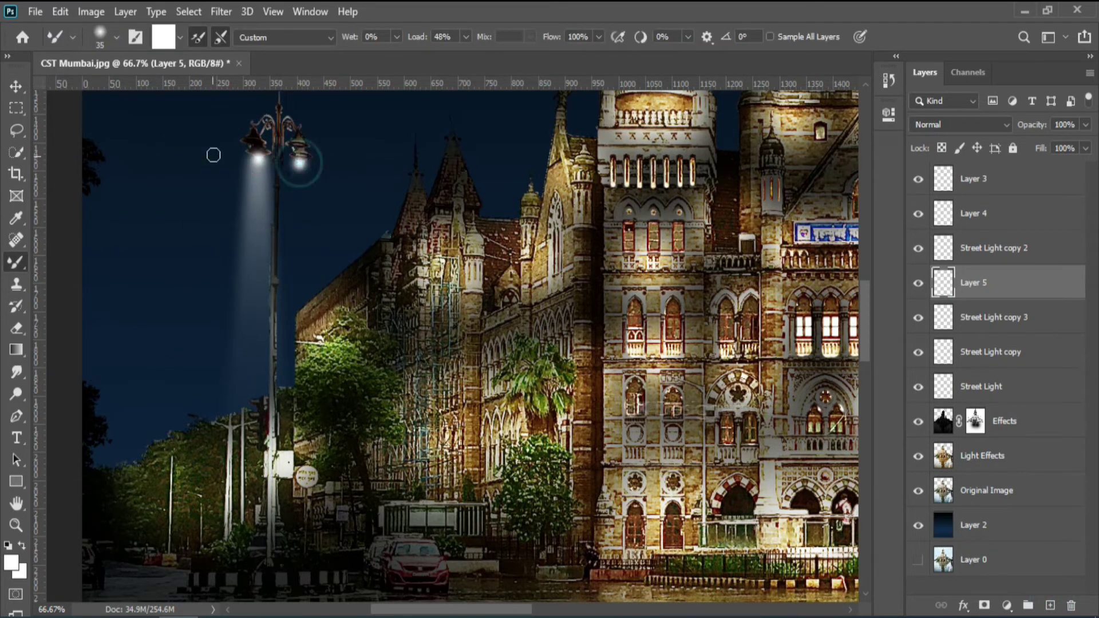
# Step: Add a second beam copy, tilted outward under the lamp's other head
pyautogui.click(15, 86)
pyautogui.moveTo(258, 195)
pyautogui.mouseDown()
pyautogui.moveTo(299, 243)
pyautogui.moveTo(259, 208)
pyautogui.mouseUp()
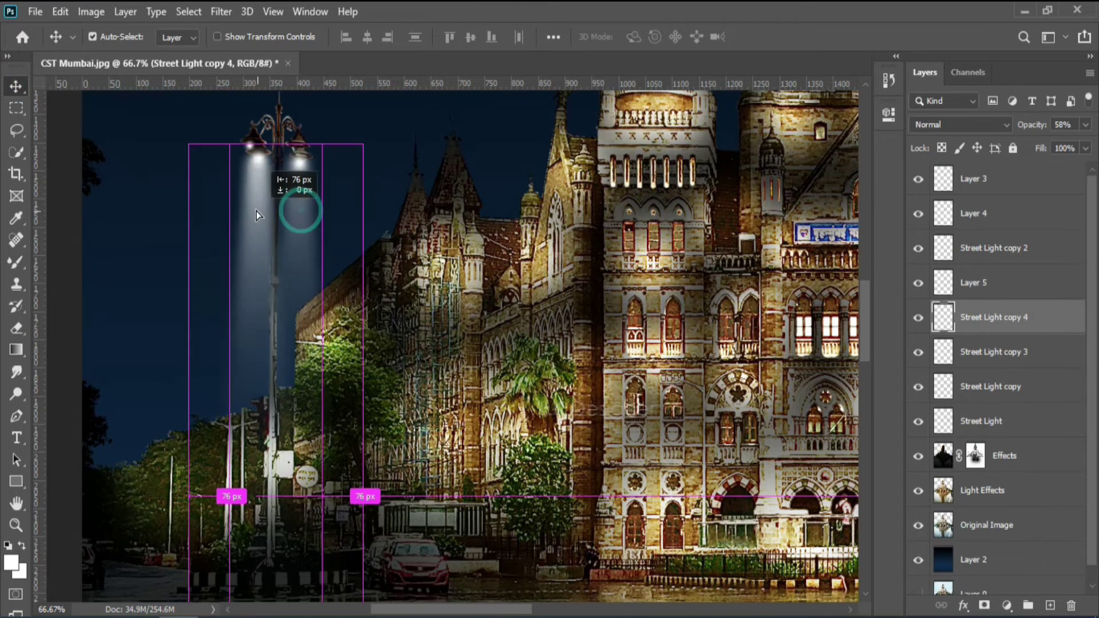
pyautogui.hotkey('ctrl', 't')
pyautogui.moveTo(336, 135); pyautogui.dragTo(354, 143)
pyautogui.moveTo(260, 207); pyautogui.dragTo(240, 199)
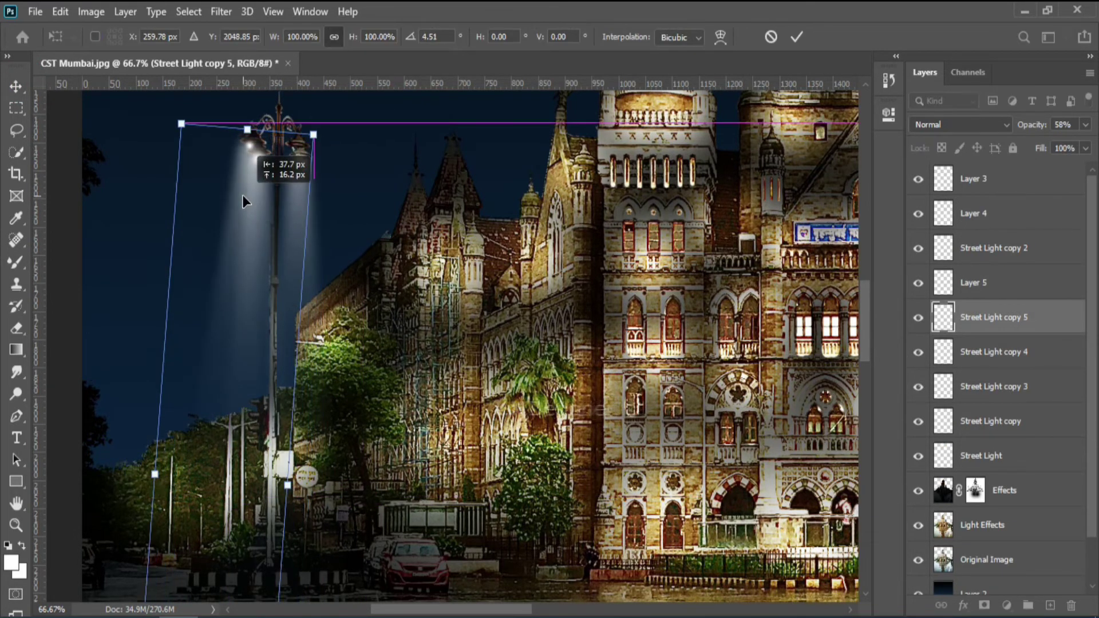
pyautogui.click(797, 36)
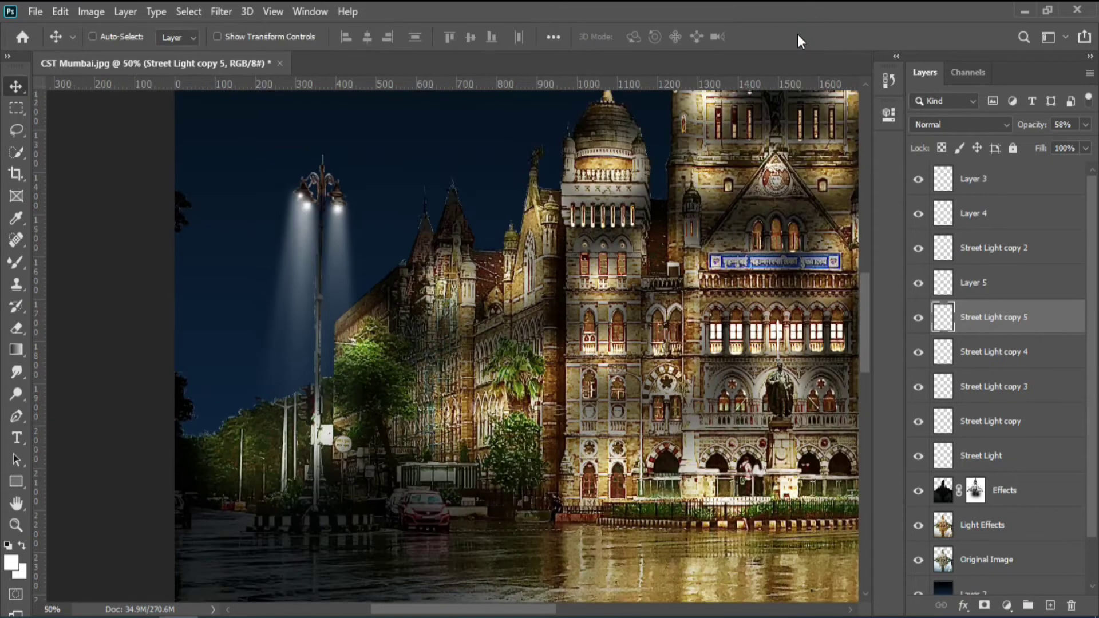
pyautogui.hotkey('ctrl', '-')
pyautogui.hotkey('ctrl', '-')
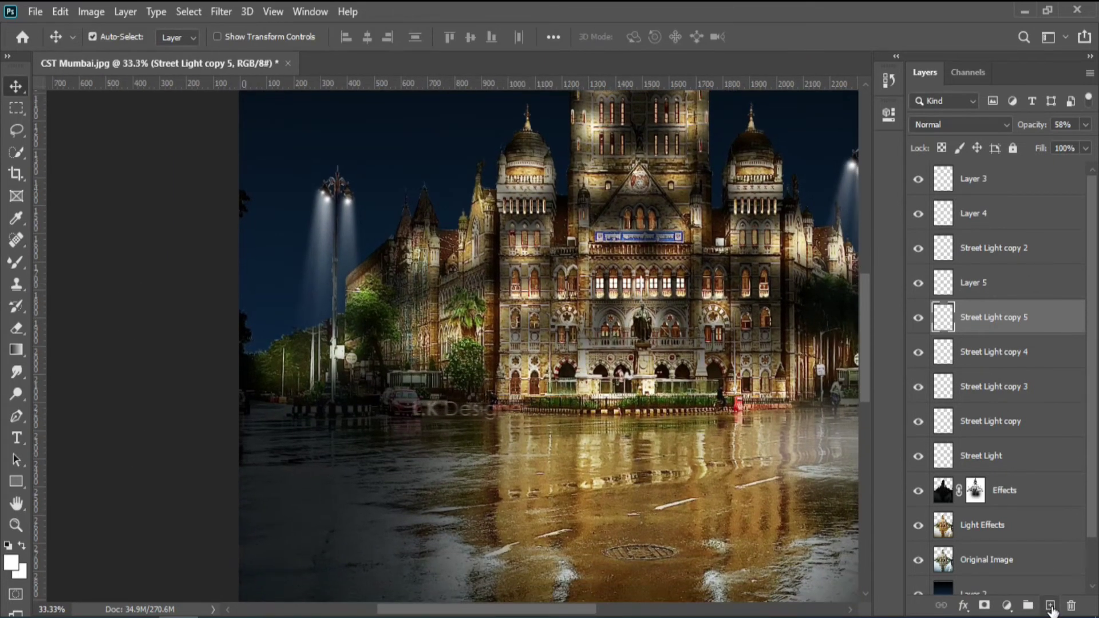
pyautogui.click(1051, 605)
pyautogui.press('b')
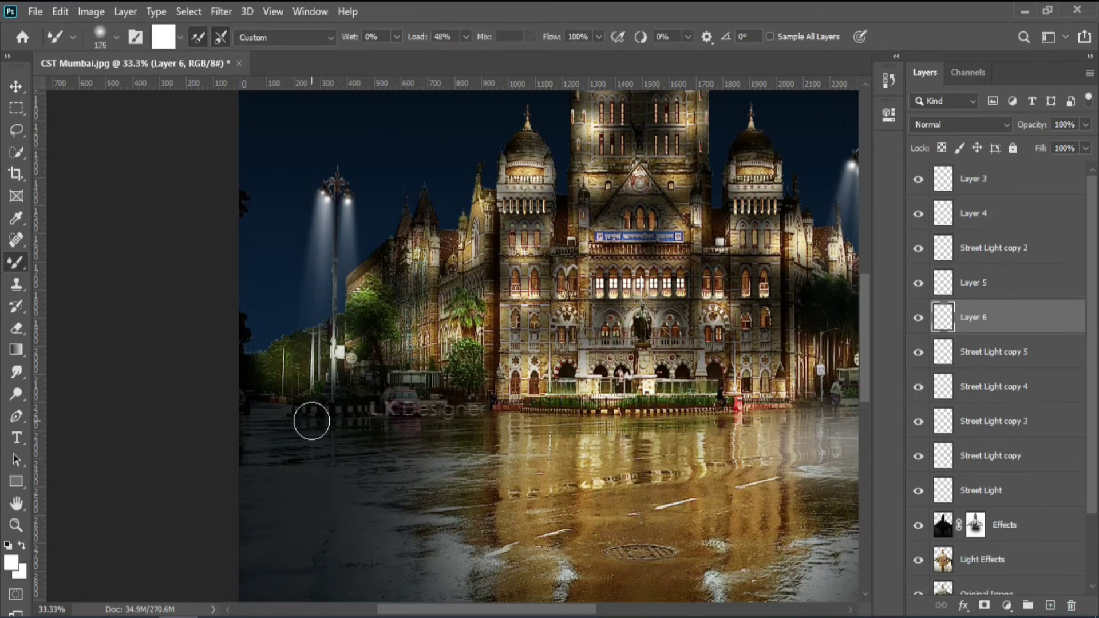
pyautogui.press(']')
pyautogui.press(']')
pyautogui.press(']')
pyautogui.click(312, 418)
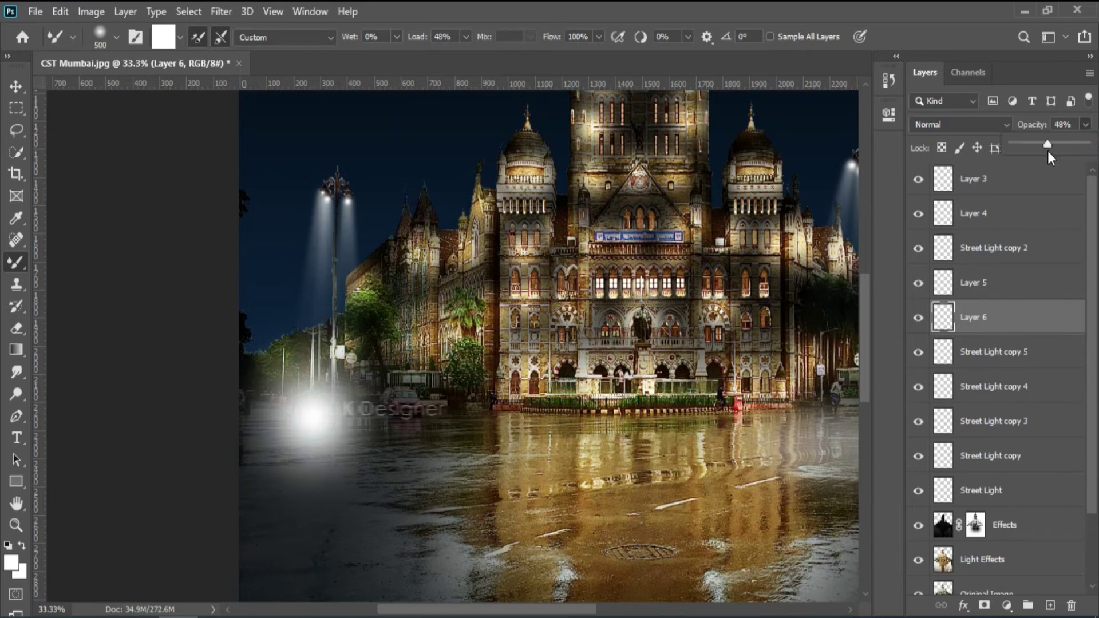
pyautogui.hotkey('ctrl', 'z')
pyautogui.click(16, 86)
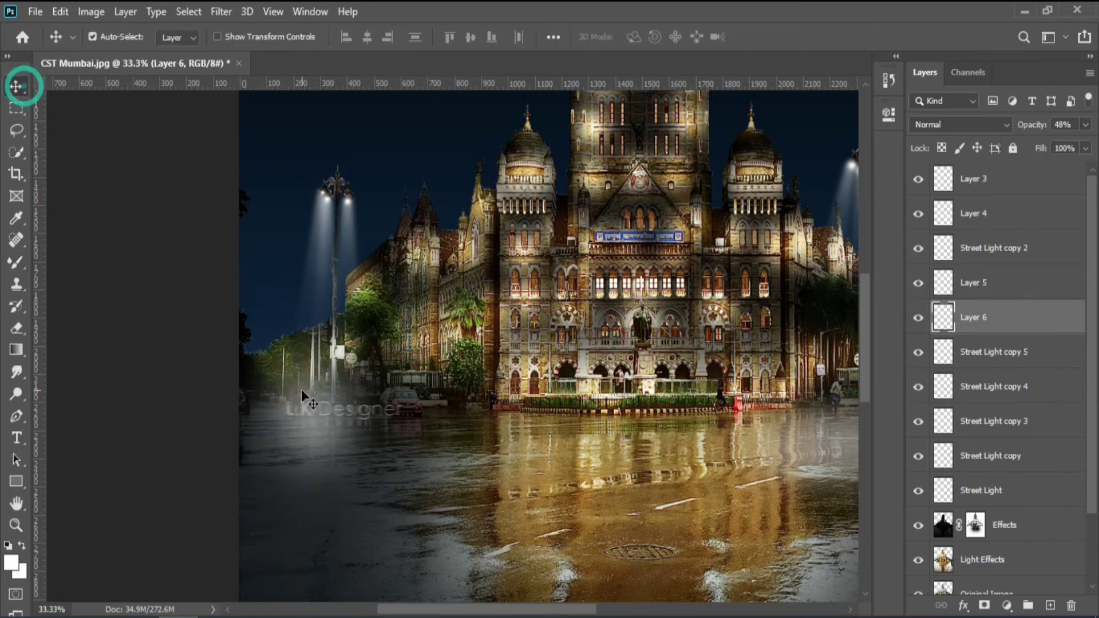
pyautogui.hotkey('ctrl', 't')
pyautogui.moveTo(332, 301); pyautogui.dragTo(331, 393)
pyautogui.moveTo(326, 461); pyautogui.dragTo(327, 432)
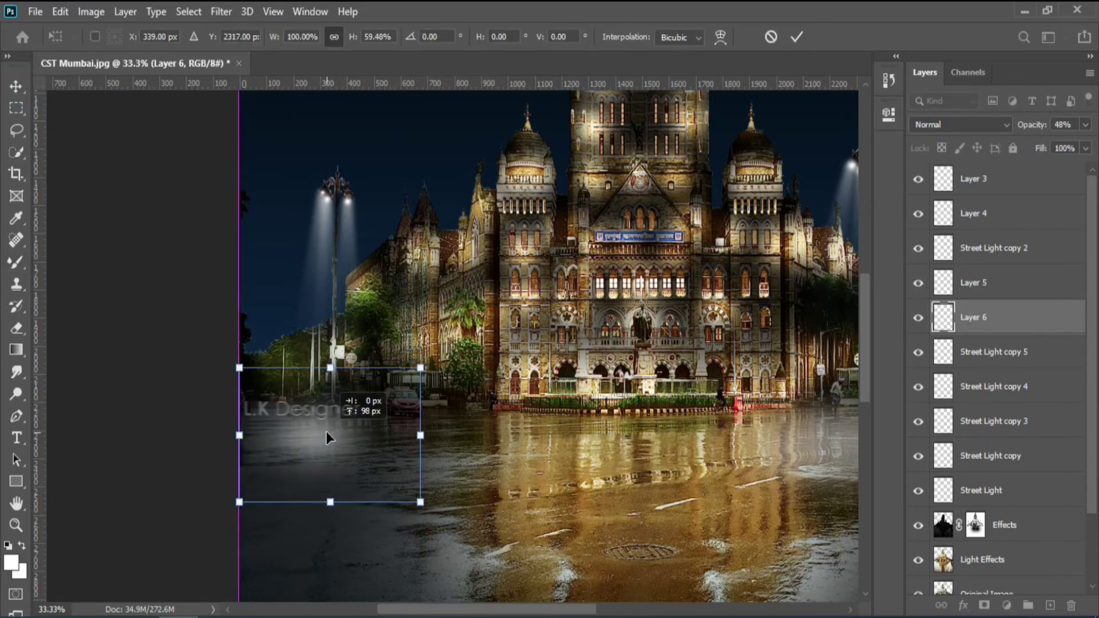
pyautogui.press('Return')
pyautogui.click(145, 250)
pyautogui.hotkey('ctrl', '0')
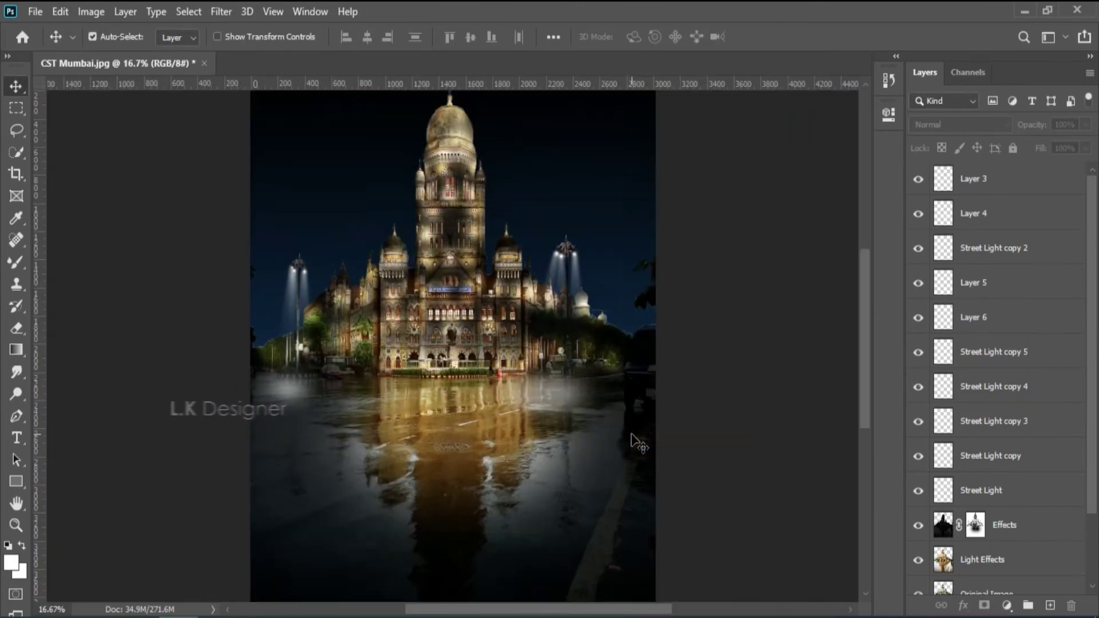
pyautogui.keyDown('ctrl'); pyautogui.click(705, 445); pyautogui.keyUp('ctrl')
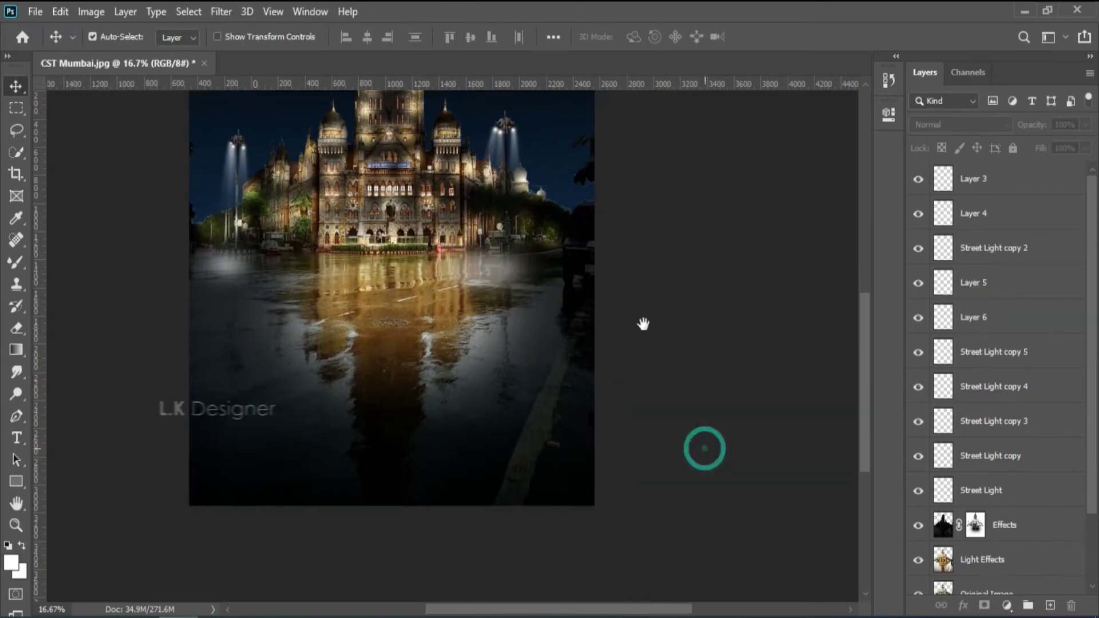
pyautogui.keyDown('ctrl'); pyautogui.click(687, 267); pyautogui.keyUp('ctrl')
pyautogui.moveTo(686, 414); pyautogui.dragTo(711, 430)
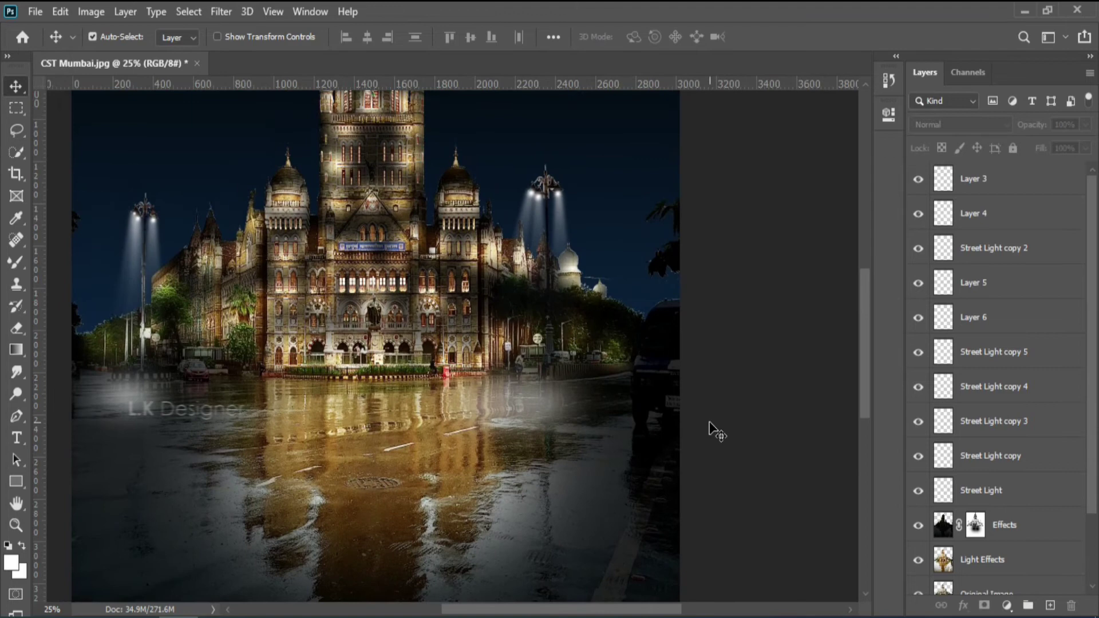
pyautogui.keyDown('ctrl'); pyautogui.click(736, 395); pyautogui.keyUp('ctrl')
# Step: On a new layer above Effects, dab white glow onto the dark car's headlight
pyautogui.keyDown('ctrl'); pyautogui.click(467, 361); pyautogui.keyUp('ctrl')
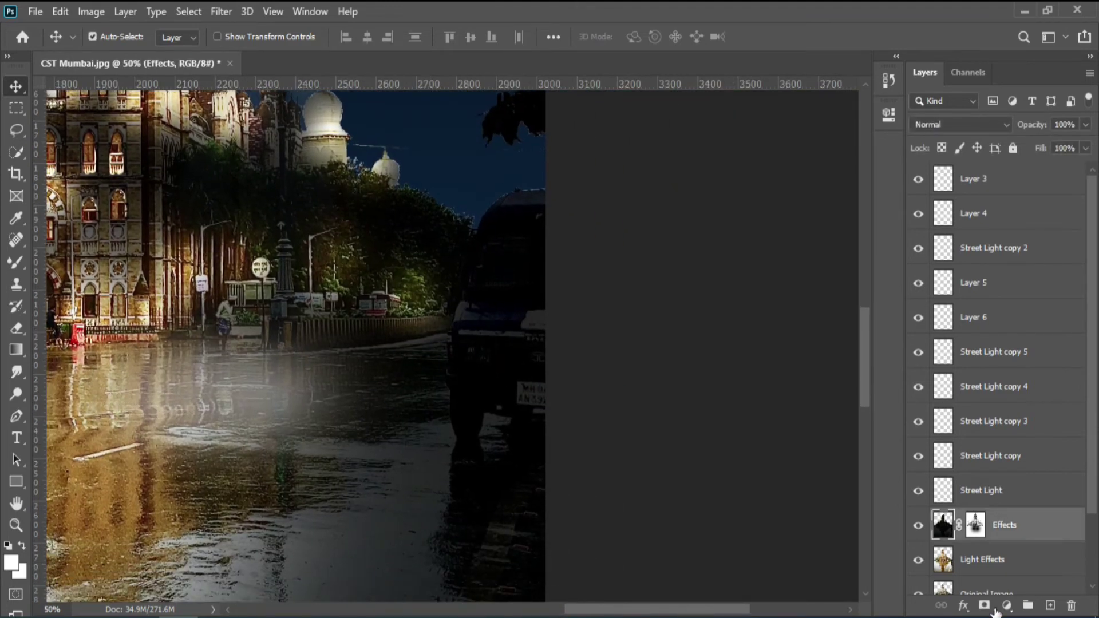
pyautogui.click(1050, 606)
pyautogui.press('b')
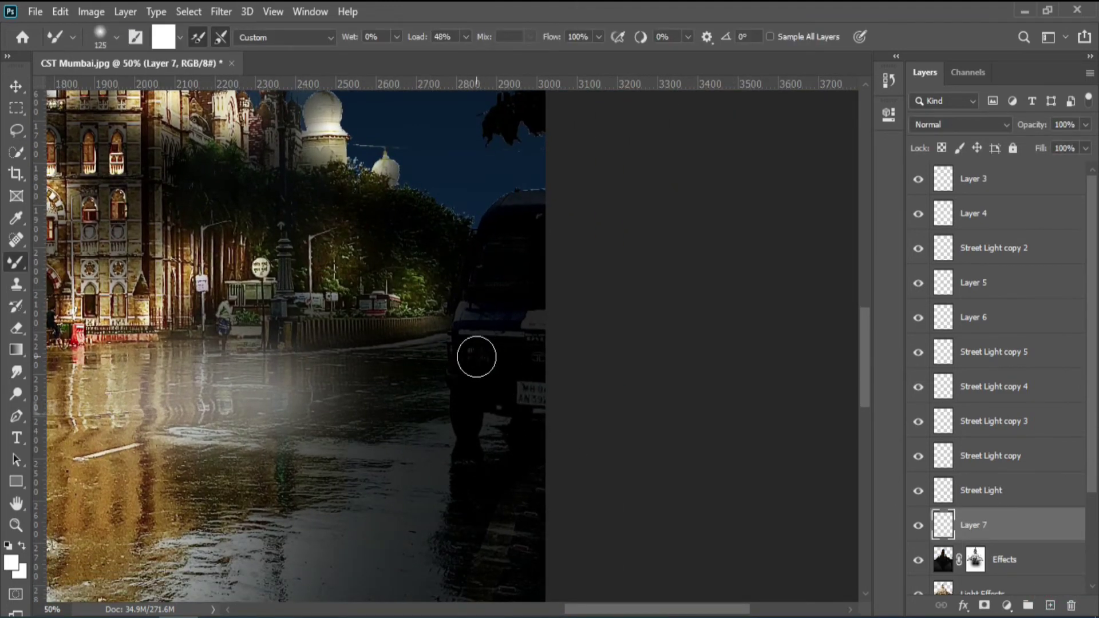
pyautogui.click(477, 357)
pyautogui.click(472, 358)
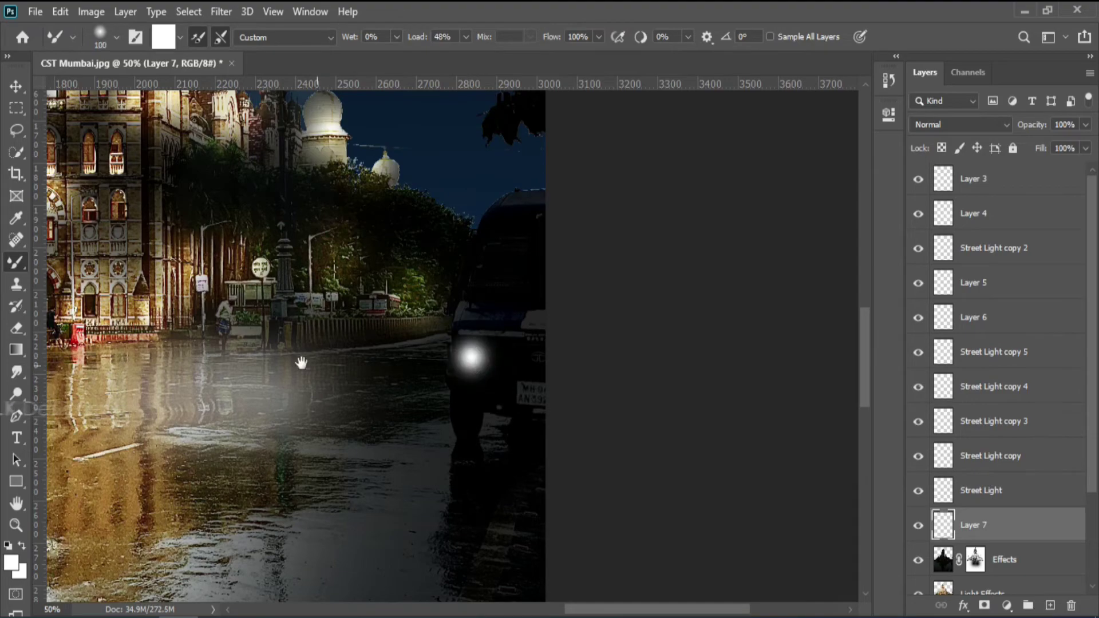
# Step: Light up the red car's headlights with a smaller white brush
pyautogui.scroll(3, 314, 398)
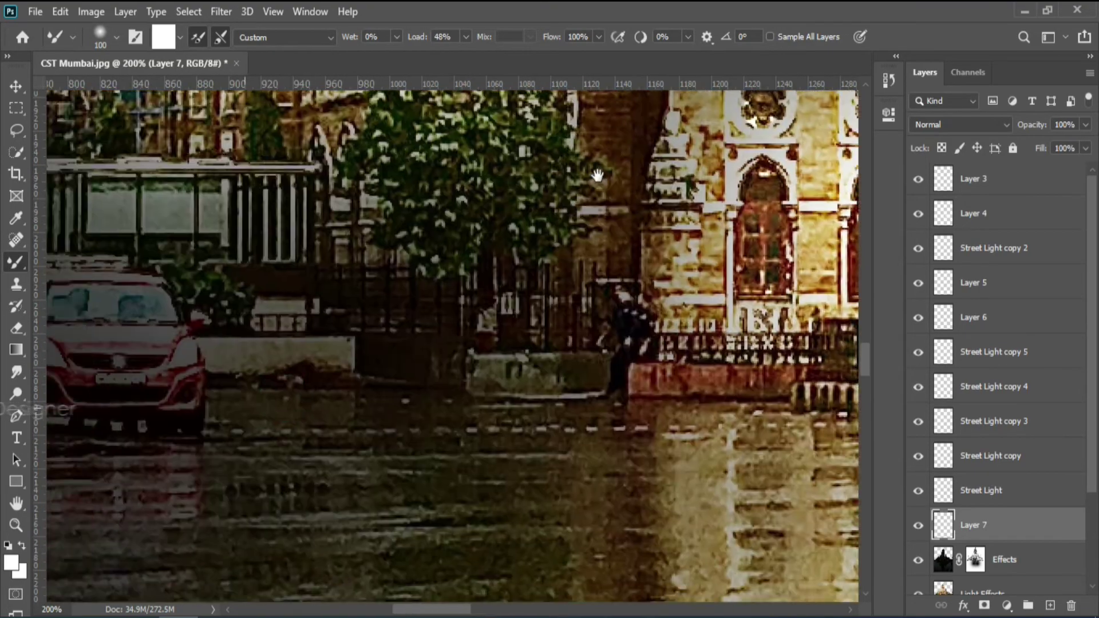
pyautogui.moveTo(598, 174); pyautogui.dragTo(763, 155)
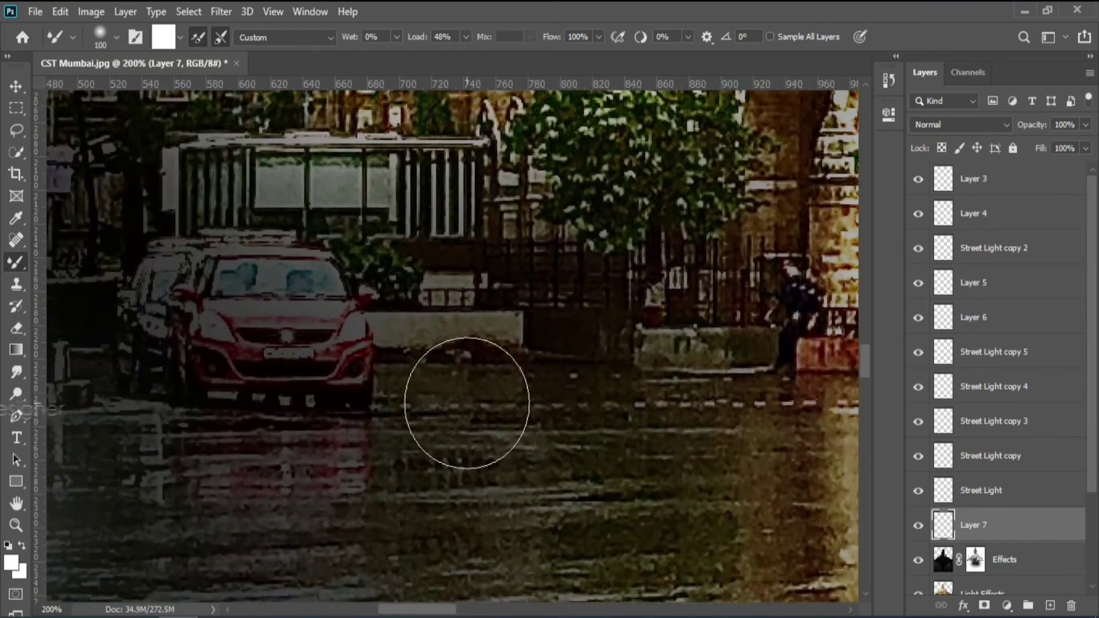
pyautogui.press('[')
pyautogui.press('[')
pyautogui.press('[')
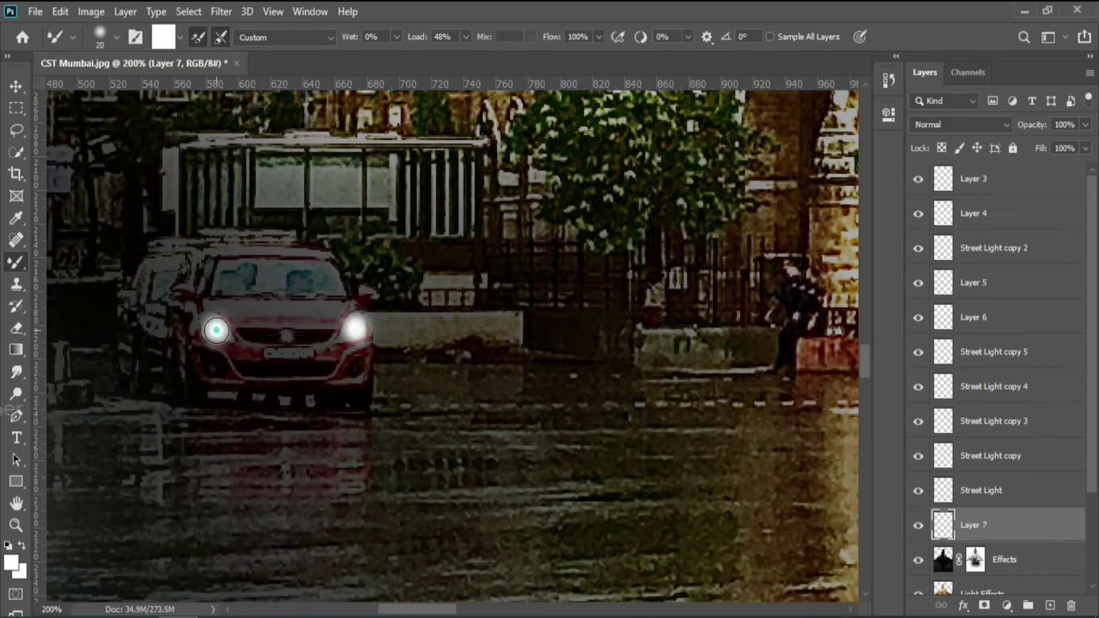
pyautogui.click(158, 323)
pyautogui.hscroll(-10, 253, 388)
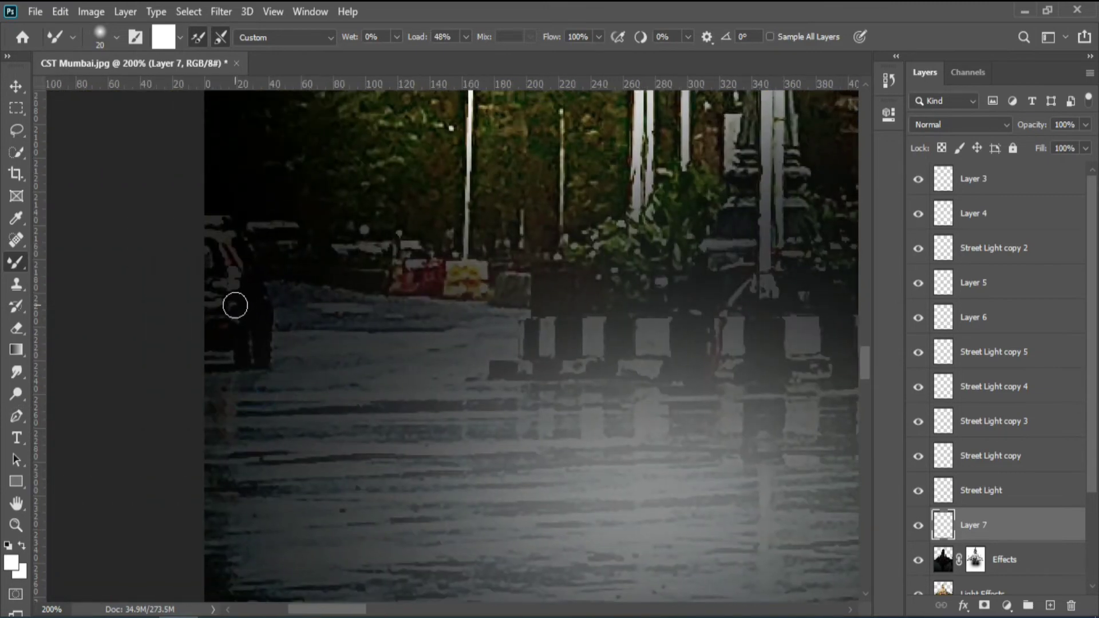
pyautogui.scroll(-3, 231, 305)
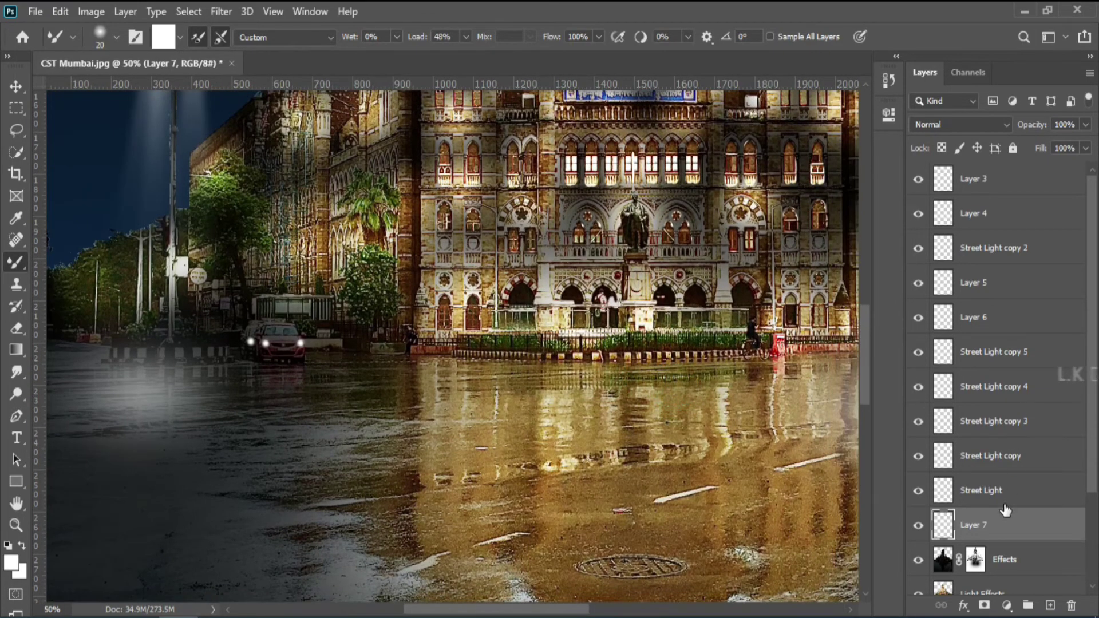
# Step: Paint a glow under the red car on a new layer above Street Light at 43% opacity
pyautogui.click(1006, 498)
pyautogui.click(1050, 605)
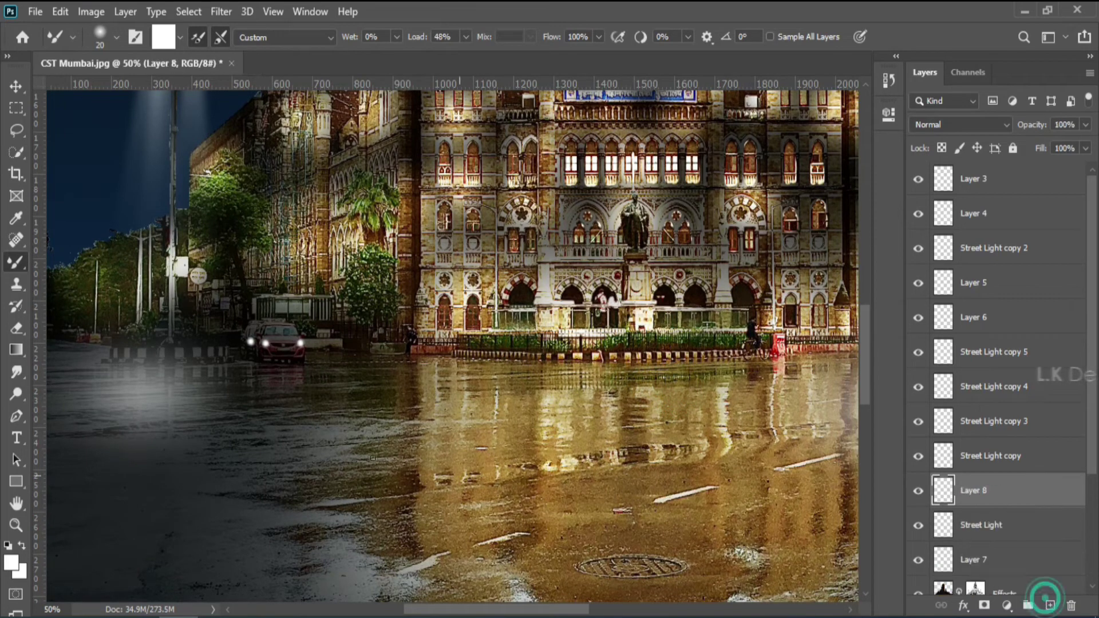
pyautogui.click(288, 387)
pyautogui.press(']')
pyautogui.press(']')
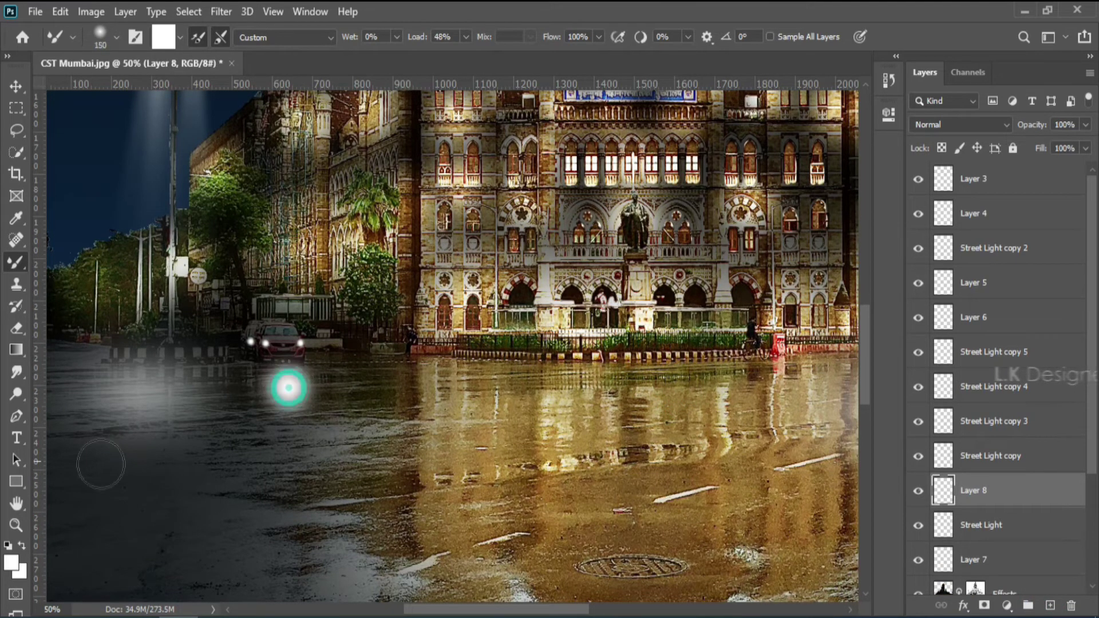
pyautogui.click(1086, 124)
pyautogui.moveTo(1088, 144); pyautogui.dragTo(1045, 165)
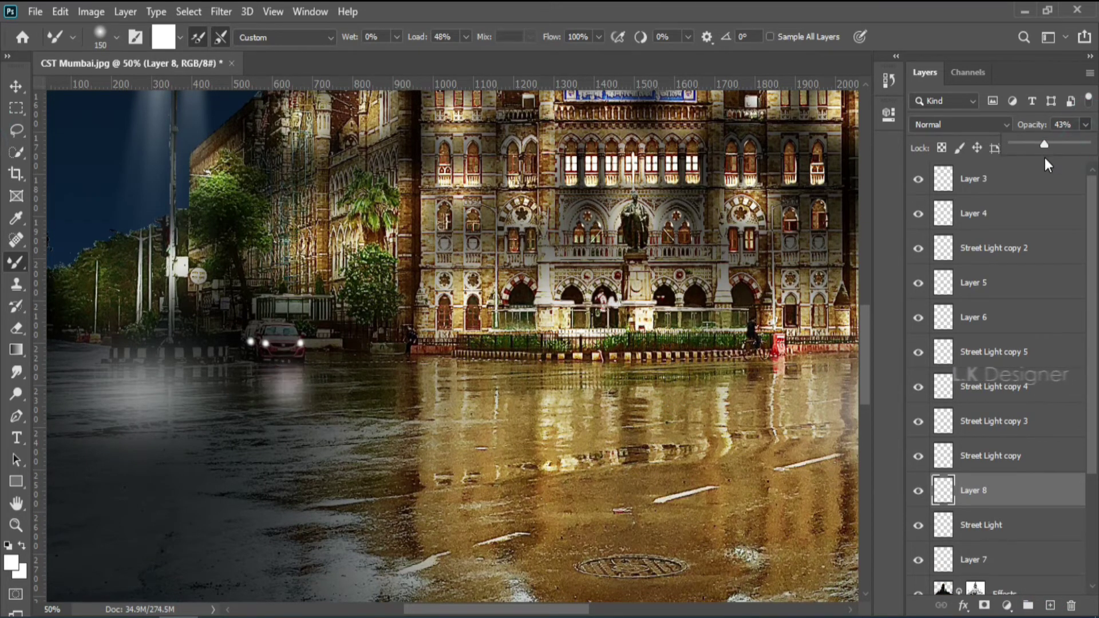
# Step: Paint a soft white glow across the right side of the wet road with a larger brush
pyautogui.moveTo(367, 400); pyautogui.dragTo(573, 332)
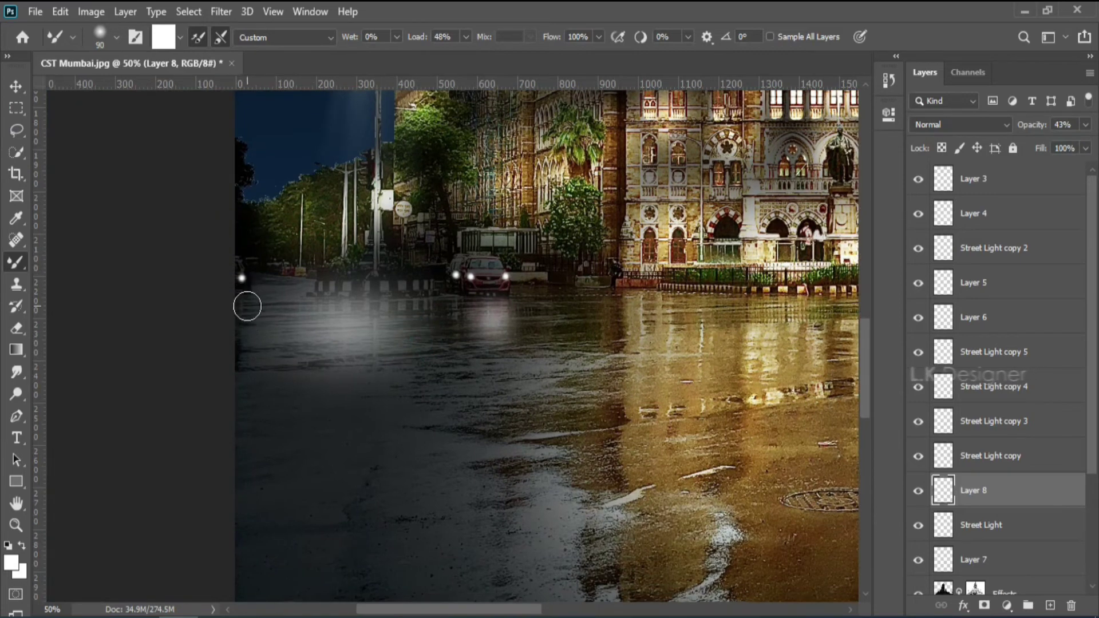
pyautogui.scroll(-5, 643, 314)
pyautogui.hscroll(10, 484, 319)
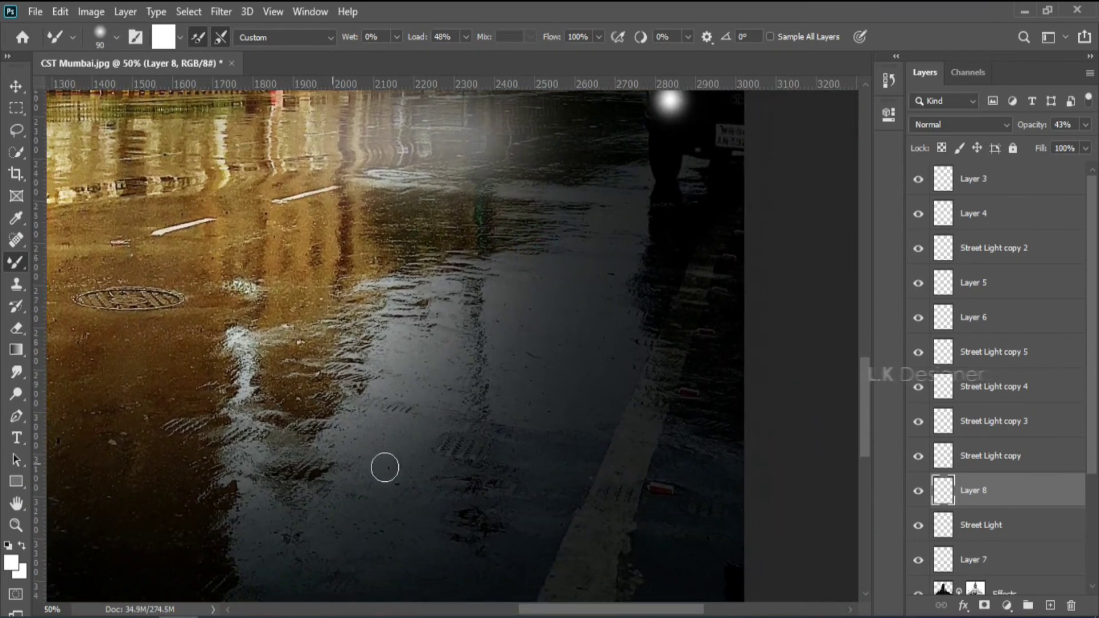
pyautogui.press(']')
pyautogui.press(']')
pyautogui.press(']')
pyautogui.moveTo(552, 371); pyautogui.dragTo(601, 275)
pyautogui.press(']')
pyautogui.press(']')
pyautogui.press(']')
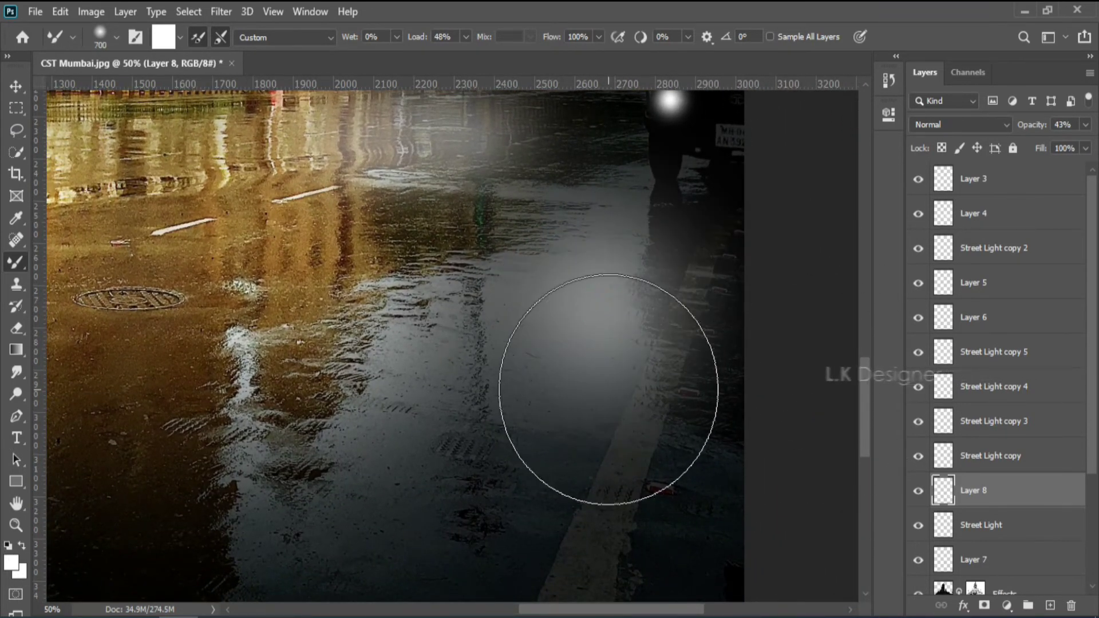
# Step: Free Transform the road glow, confirm it, and deselect the layer
pyautogui.hotkey('ctrl', '-')
pyautogui.hotkey('ctrl', '-')
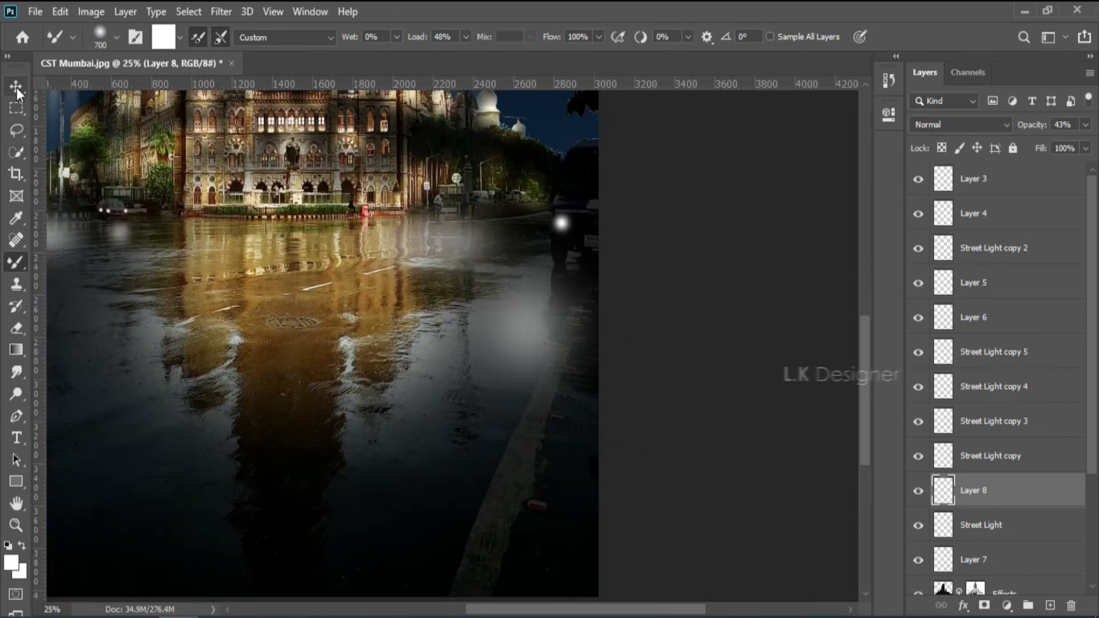
pyautogui.click(16, 86)
pyautogui.hotkey('ctrl', 't')
pyautogui.press('Return')
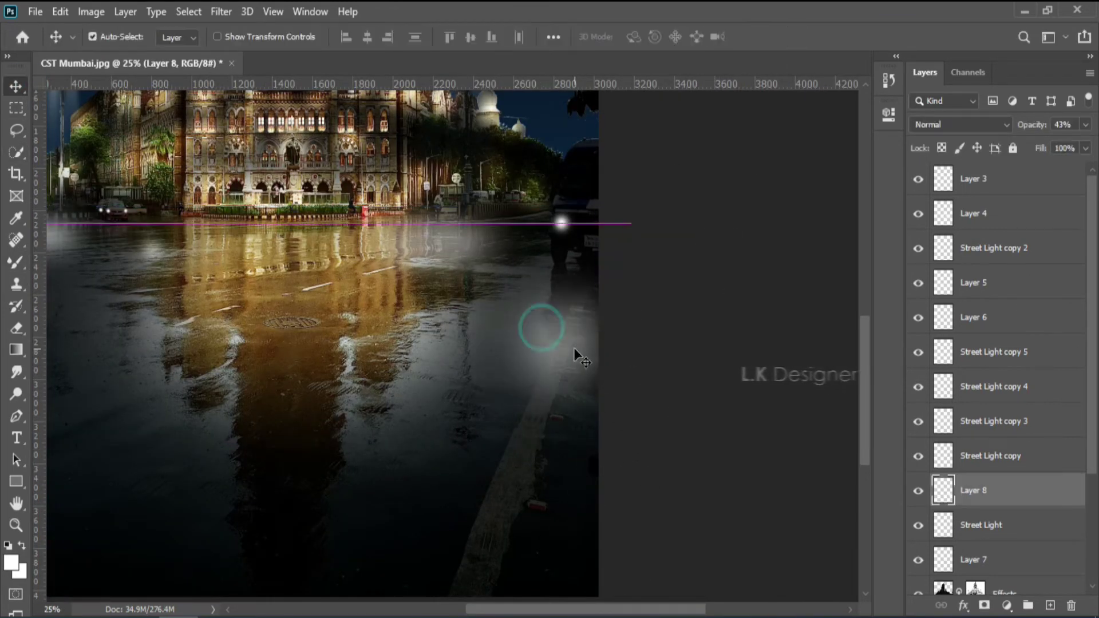
pyautogui.click(663, 315)
pyautogui.hotkey('ctrl', '-')
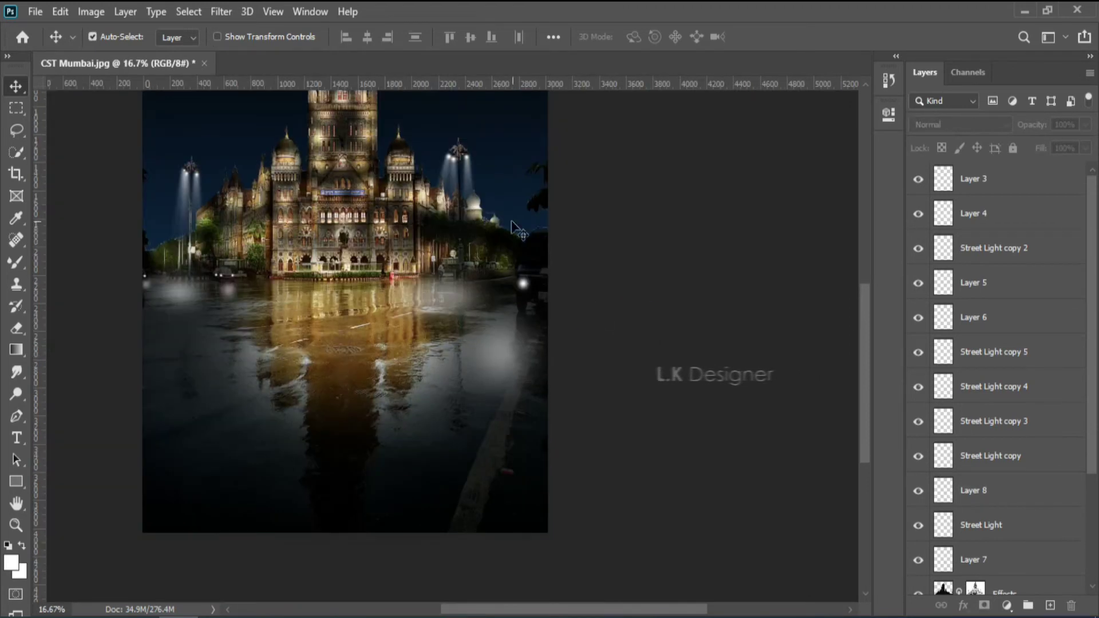
# Step: Select the right lamp beam, Street Light copy, Street Light copy 2 and Layer 3 layers
pyautogui.click(449, 162)
pyautogui.keyDown('shift'); pyautogui.click(468, 181); pyautogui.keyUp('shift')
pyautogui.keyDown('shift'); pyautogui.click(441, 165); pyautogui.keyUp('shift')
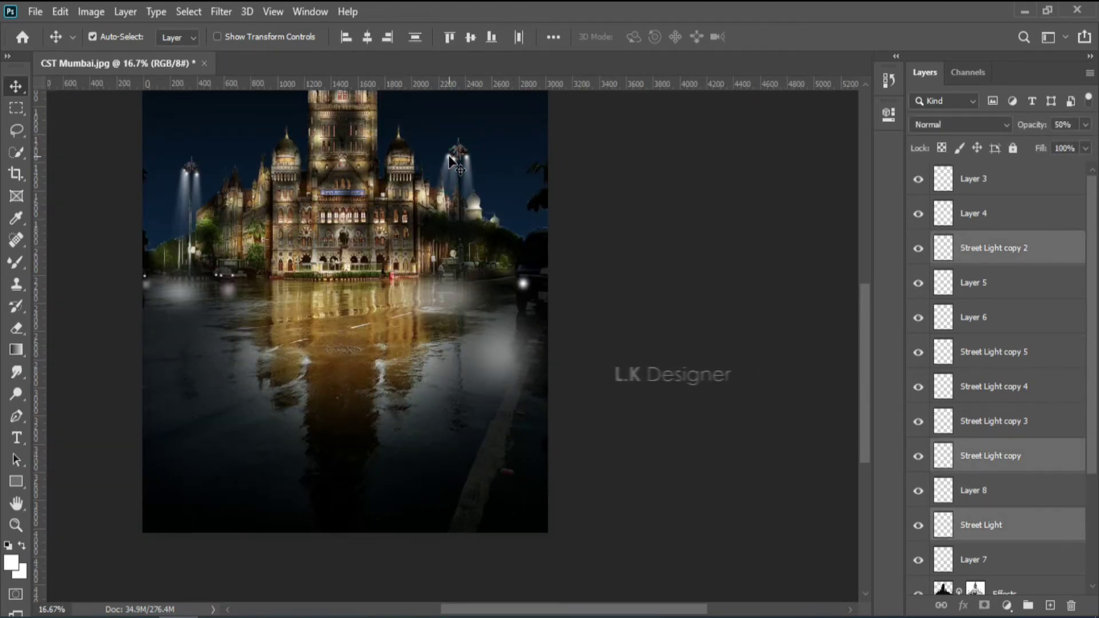
pyautogui.keyDown('ctrl'); pyautogui.click(927, 179); pyautogui.keyUp('ctrl')
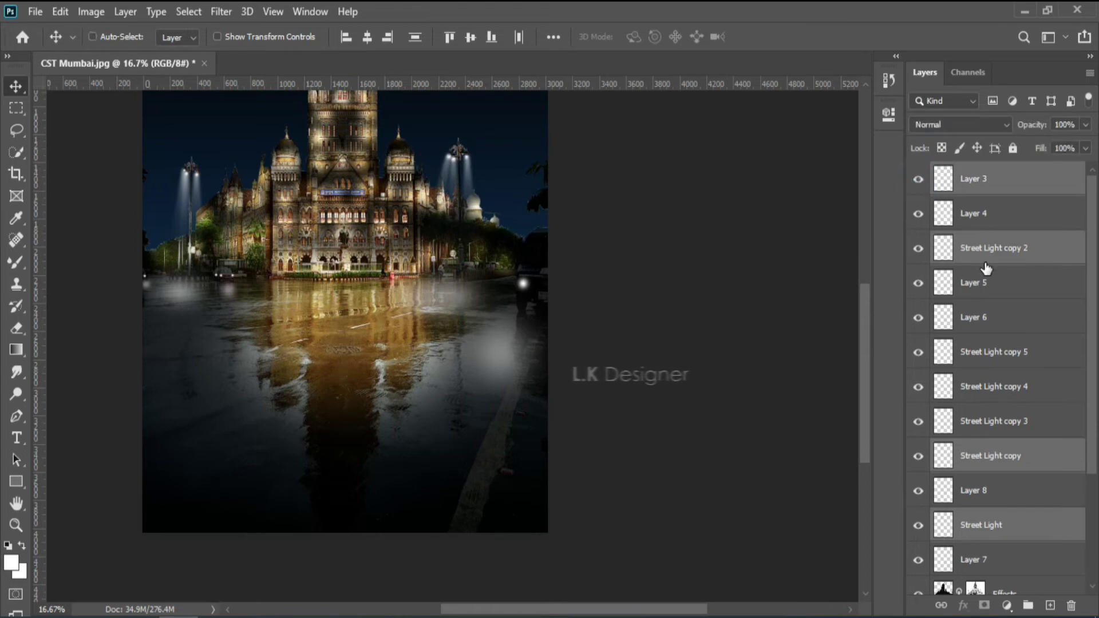
pyautogui.press('ctrl')
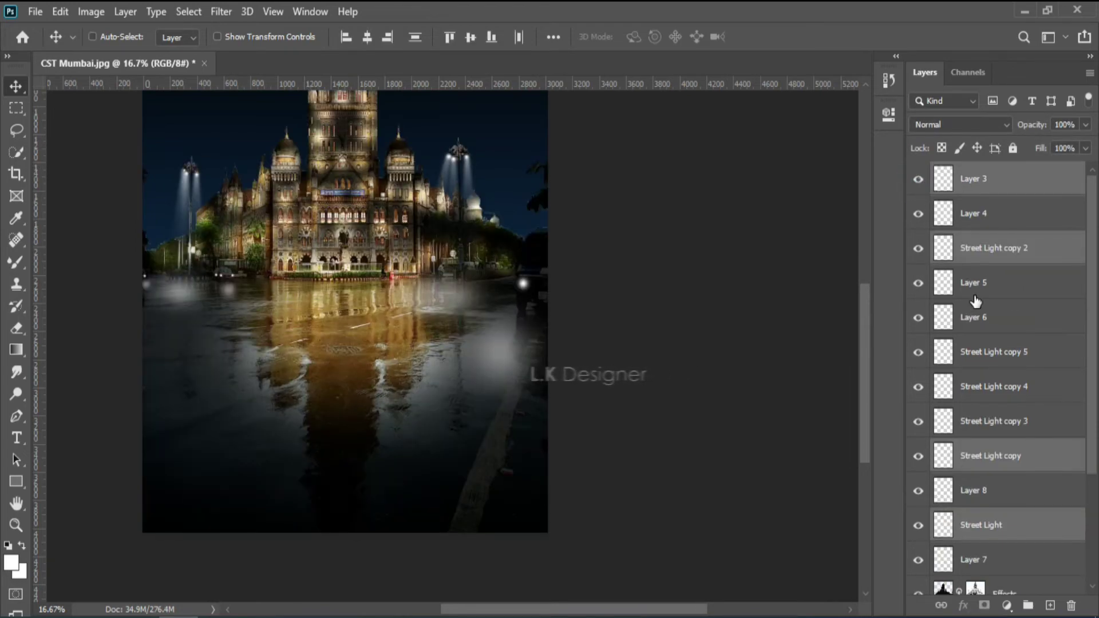
pyautogui.press('ctrl')
pyautogui.scroll(-1, 1013, 503)
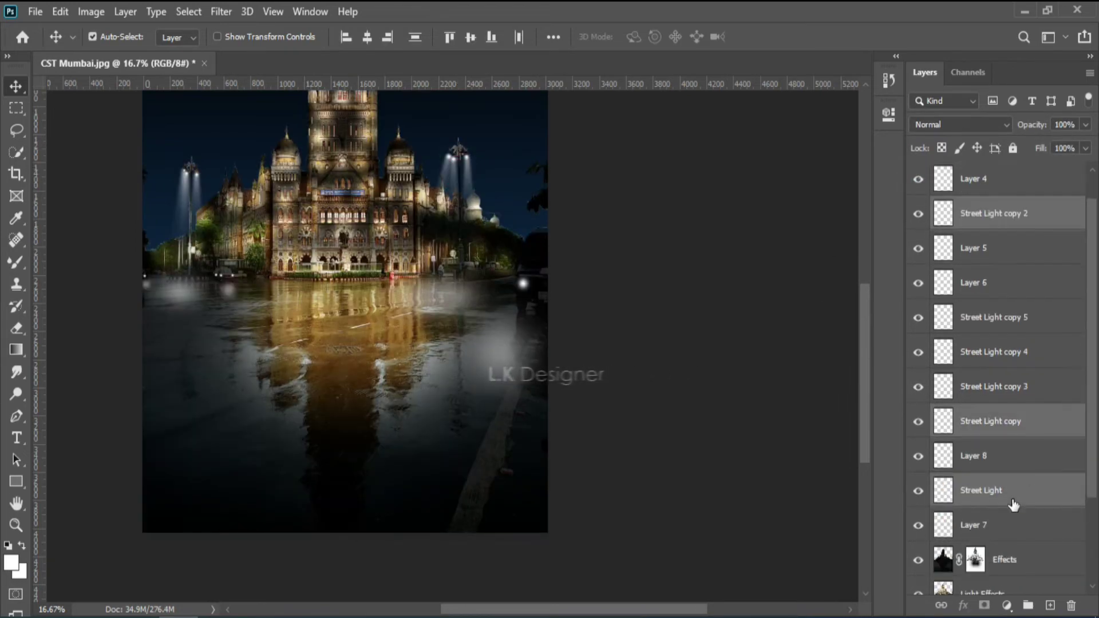
pyautogui.scroll(-1, 1013, 504)
pyautogui.scroll(2, 991, 295)
# Step: Toggle Layer 3's visibility, then merge only the three Street Light layers into Street Light copy 2
pyautogui.click(914, 183)
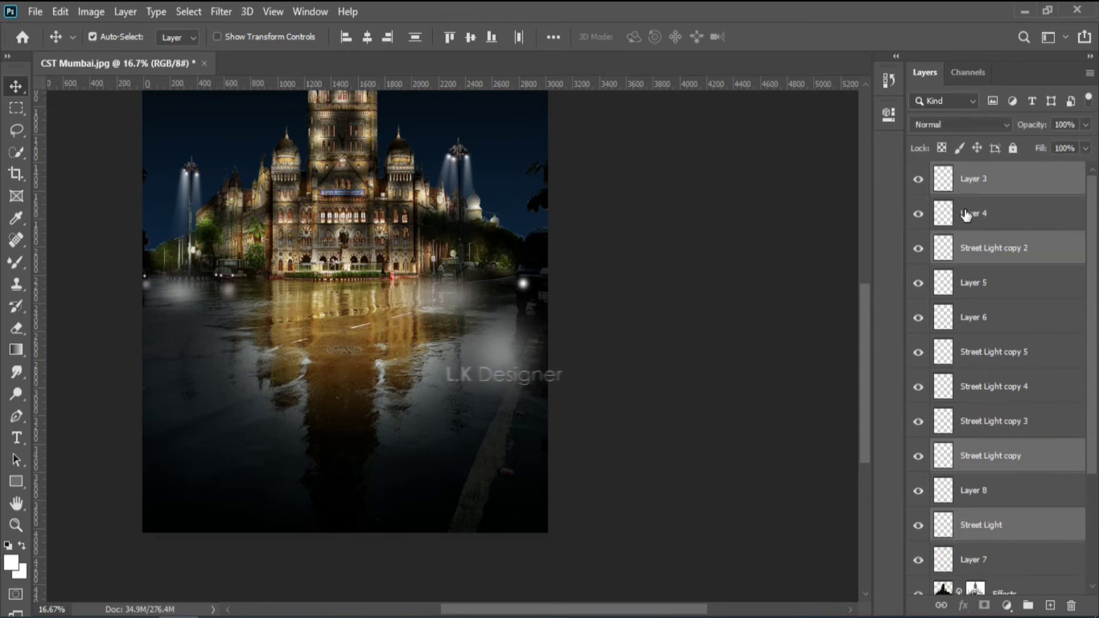
pyautogui.click(918, 248)
pyautogui.click(917, 456)
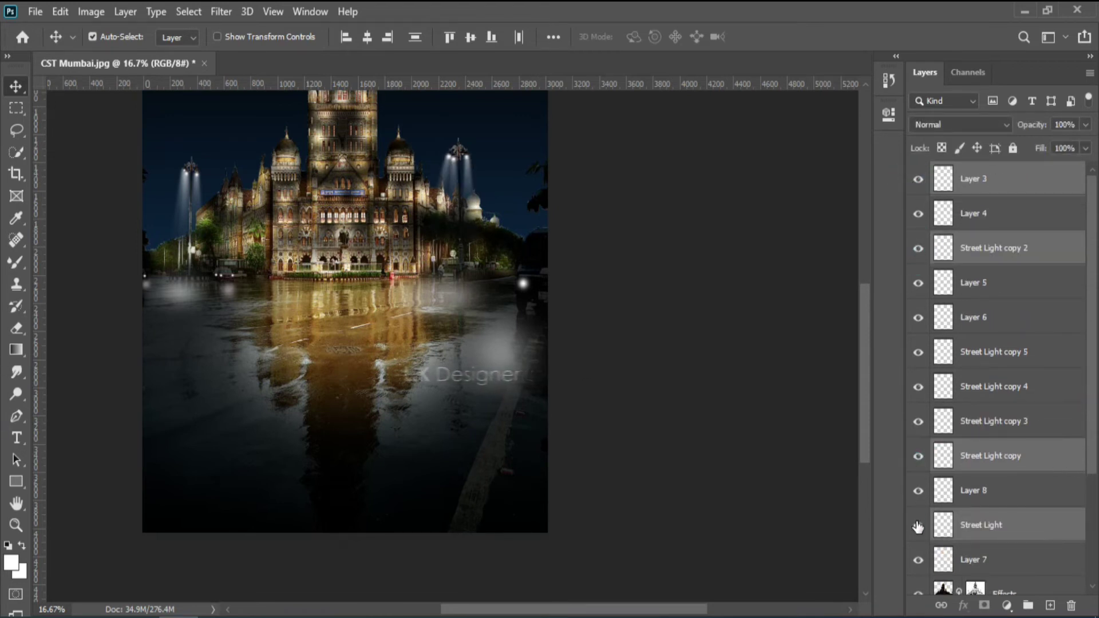
pyautogui.click(994, 525)
pyautogui.keyDown('ctrl'); pyautogui.click(992, 457); pyautogui.keyUp('ctrl')
pyautogui.keyDown('ctrl'); pyautogui.click(1009, 248); pyautogui.keyUp('ctrl')
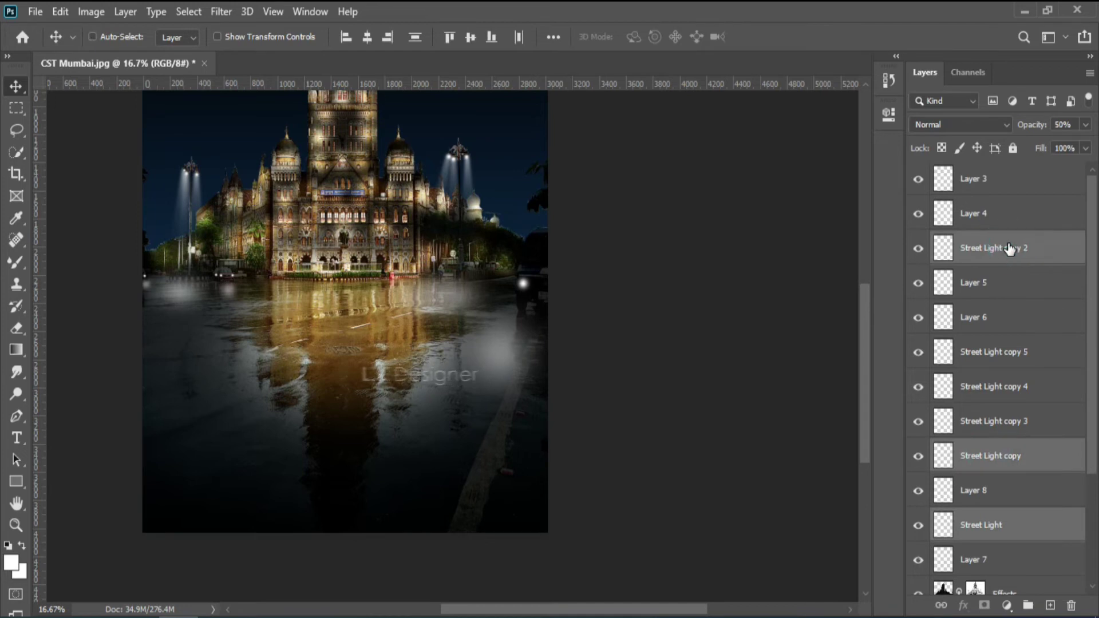
pyautogui.hotkey('ctrl', 'e')
# Step: Move Layer 3 below Layer 4 and select Street Light copy 2
pyautogui.click(454, 161)
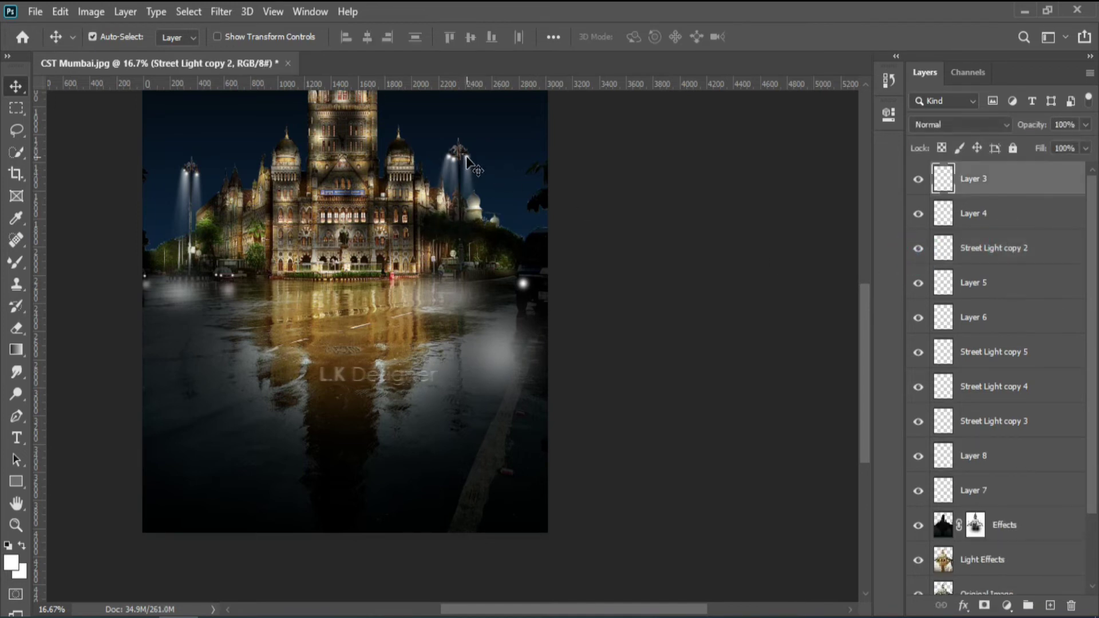
pyautogui.moveTo(974, 179); pyautogui.dragTo(1043, 263)
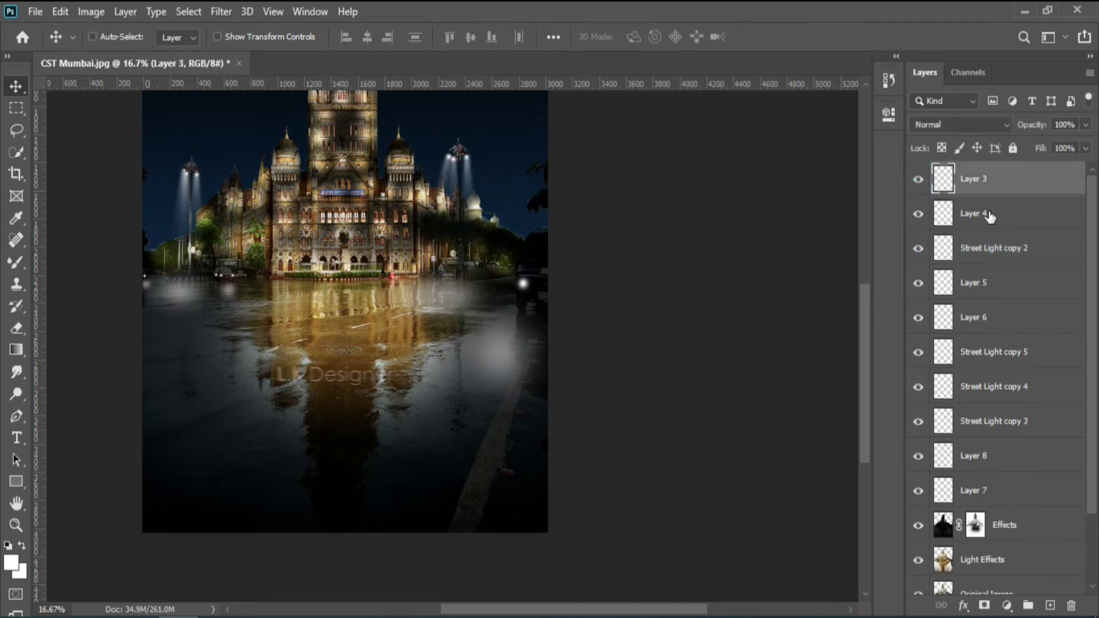
pyautogui.click(1028, 247)
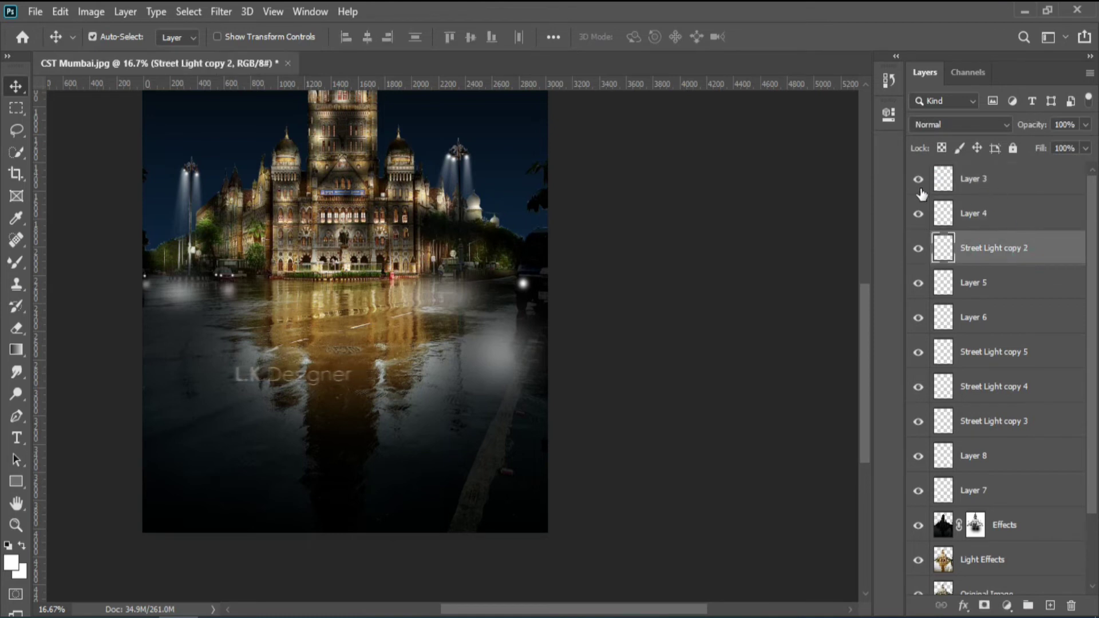
# Step: Merge Layer 3 and Street Light copy 2 into a new combined beam layer
pyautogui.click(1013, 181)
pyautogui.keyDown('ctrl'); pyautogui.click(1015, 252); pyautogui.keyUp('ctrl')
pyautogui.hotkey('ctrl', 'j')
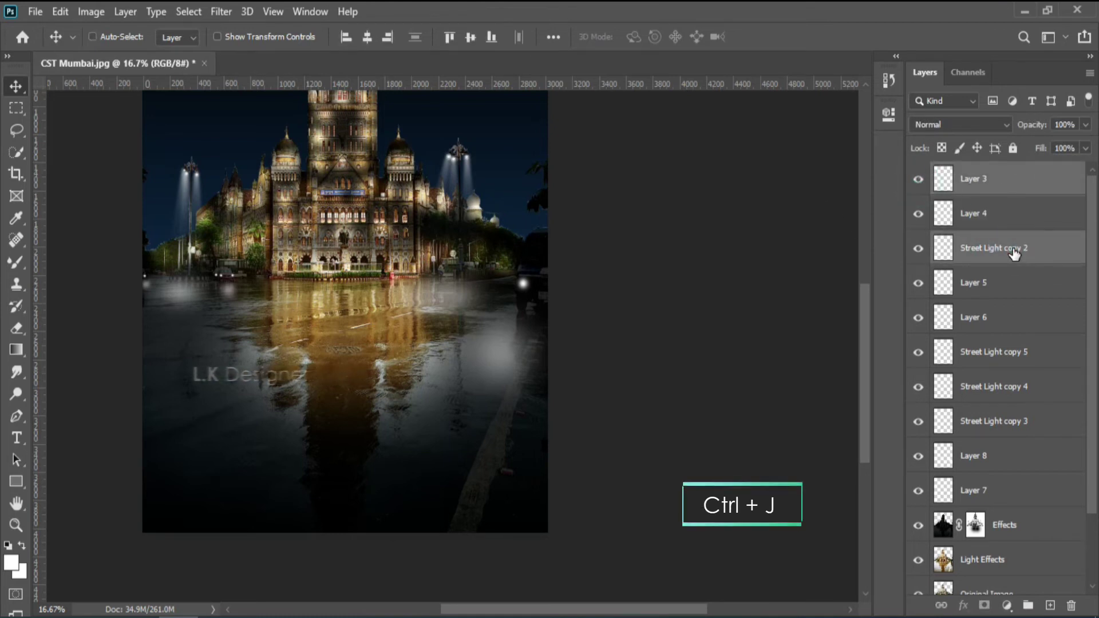
pyautogui.hotkey('ctrl', 'e')
pyautogui.hotkey('ctrl', 'j')
# Step: Flip the merged beam vertically and place it on the road under the right lamp
pyautogui.hotkey('ctrl', 't')
pyautogui.moveTo(462, 181); pyautogui.dragTo(461, 386)
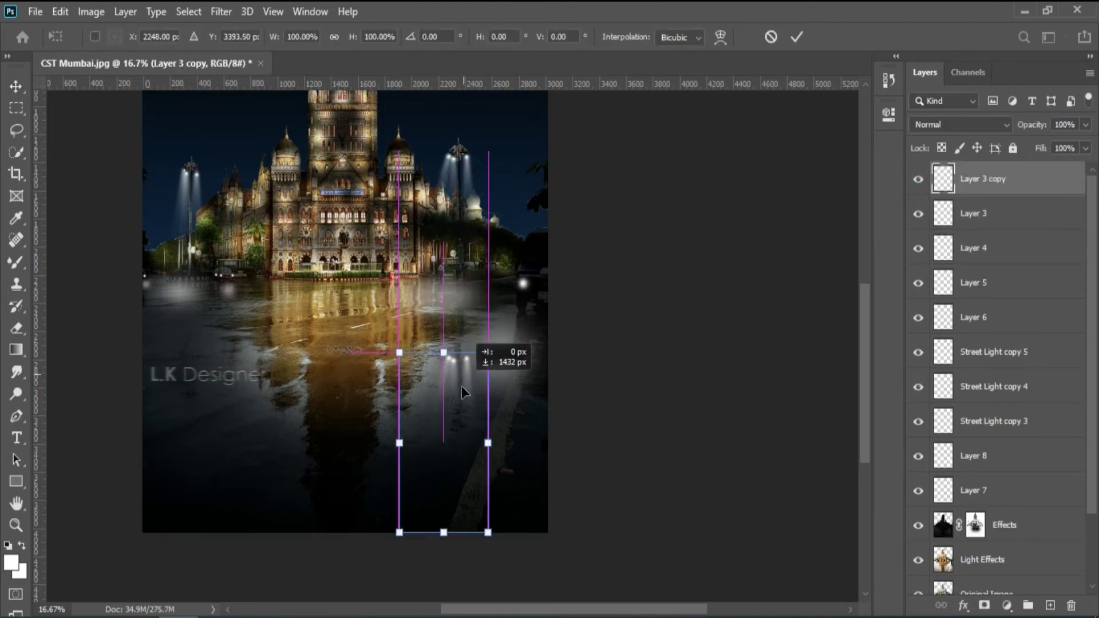
pyautogui.rightClick(462, 386)
pyautogui.click(488, 387)
pyautogui.moveTo(461, 487); pyautogui.dragTo(465, 349)
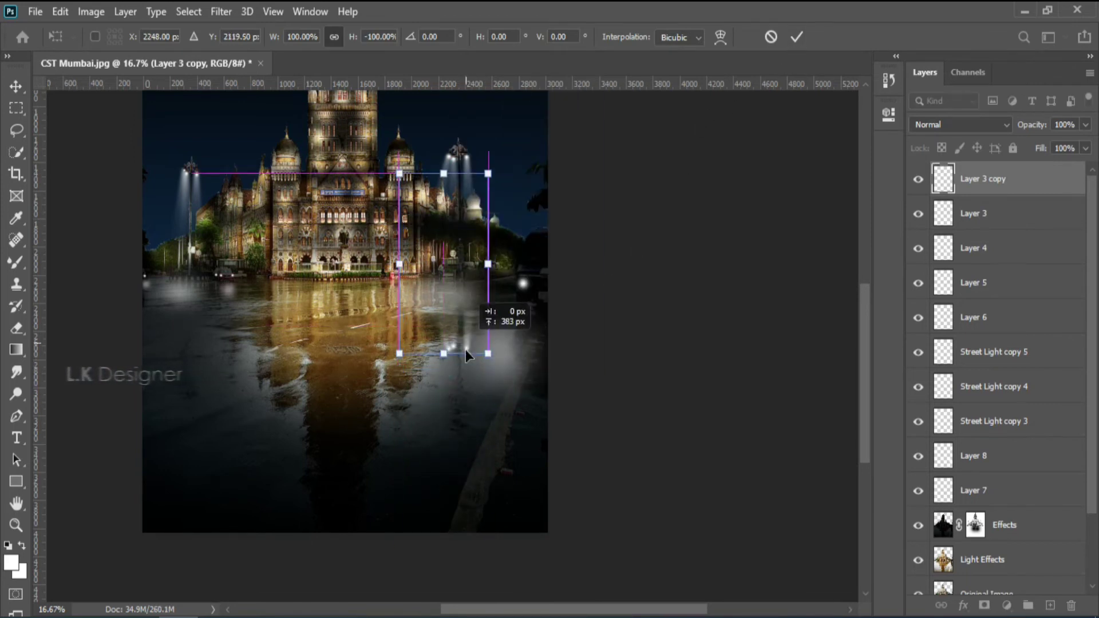
pyautogui.click(796, 37)
# Step: Lower the reflection layer's opacity to about 38% and deselect it
pyautogui.click(1086, 124)
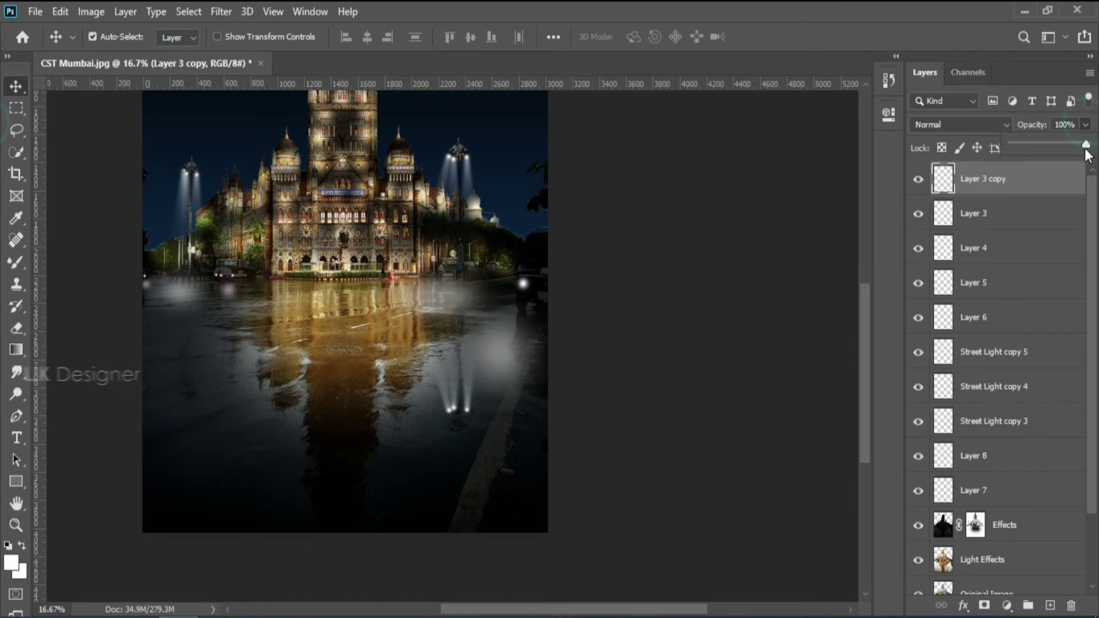
pyautogui.moveTo(1088, 144); pyautogui.dragTo(1044, 144)
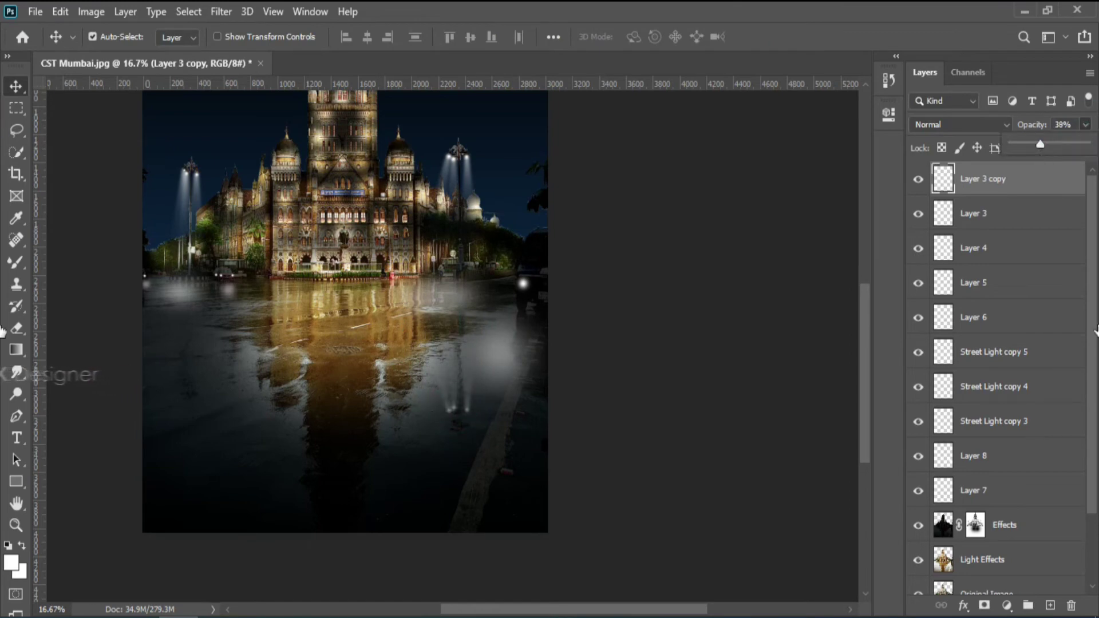
pyautogui.click(617, 269)
pyautogui.click(697, 312)
pyautogui.click(697, 314)
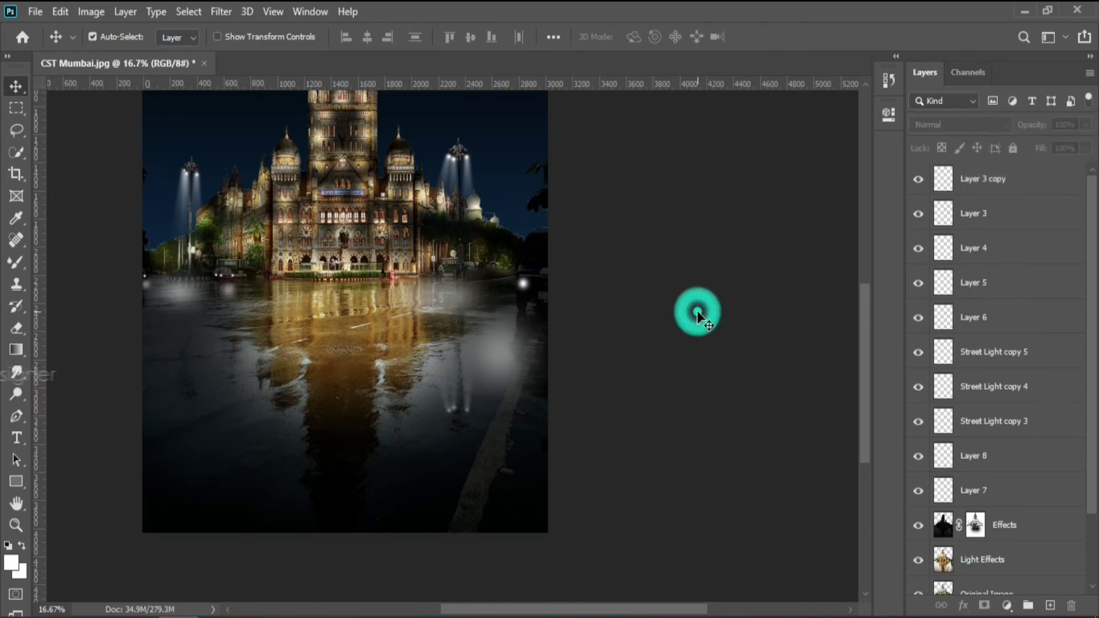
# Step: Fit the image, then paint black over the tower on the Effects layer mask with the Mixer Brush
pyautogui.hotkey('ctrl', '0')
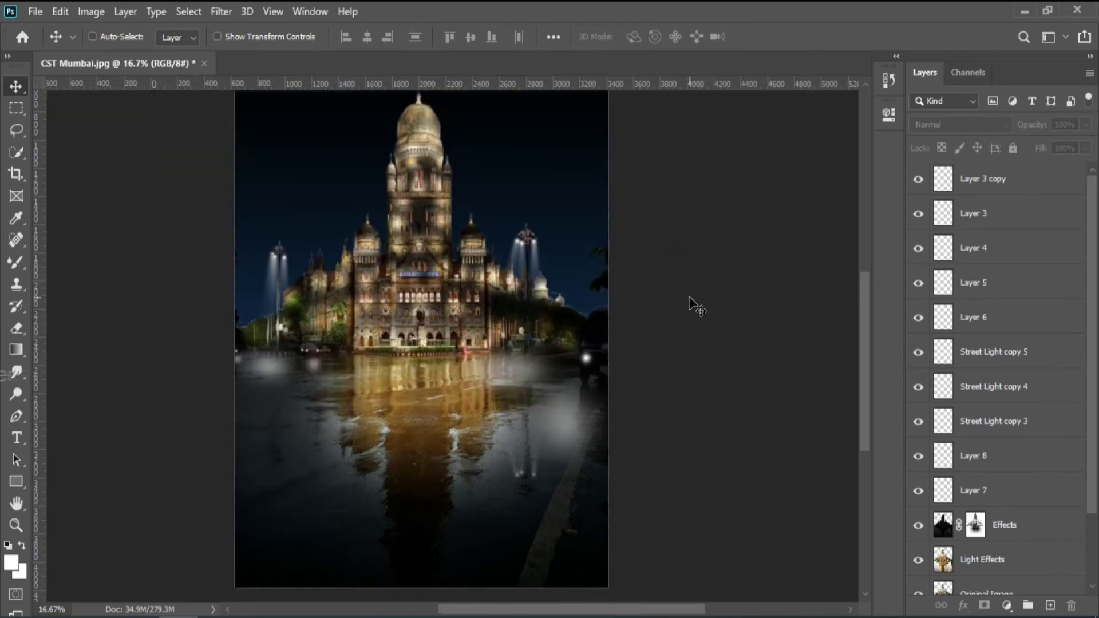
pyautogui.click(726, 266)
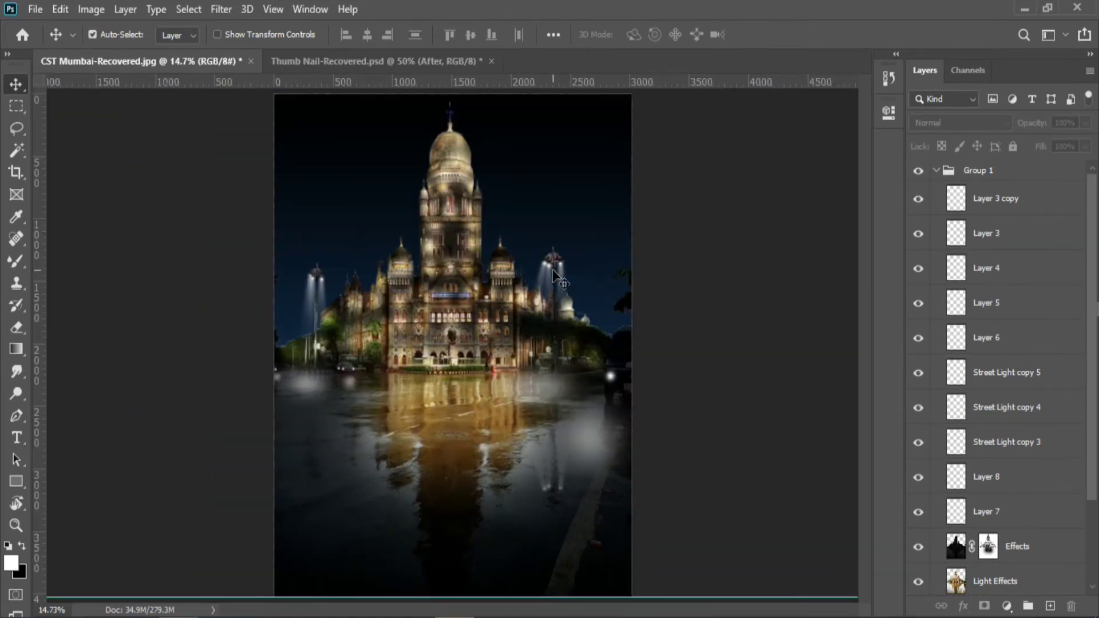
pyautogui.click(1018, 546)
pyautogui.press('b')
pyautogui.press('x')
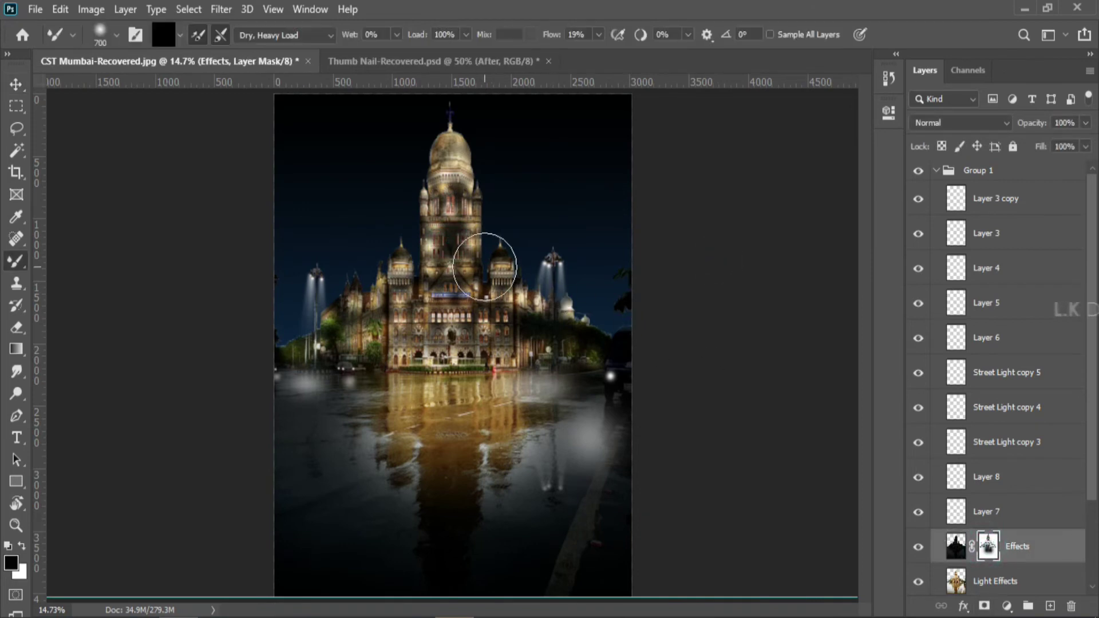
pyautogui.moveTo(454, 247); pyautogui.dragTo(459, 224)
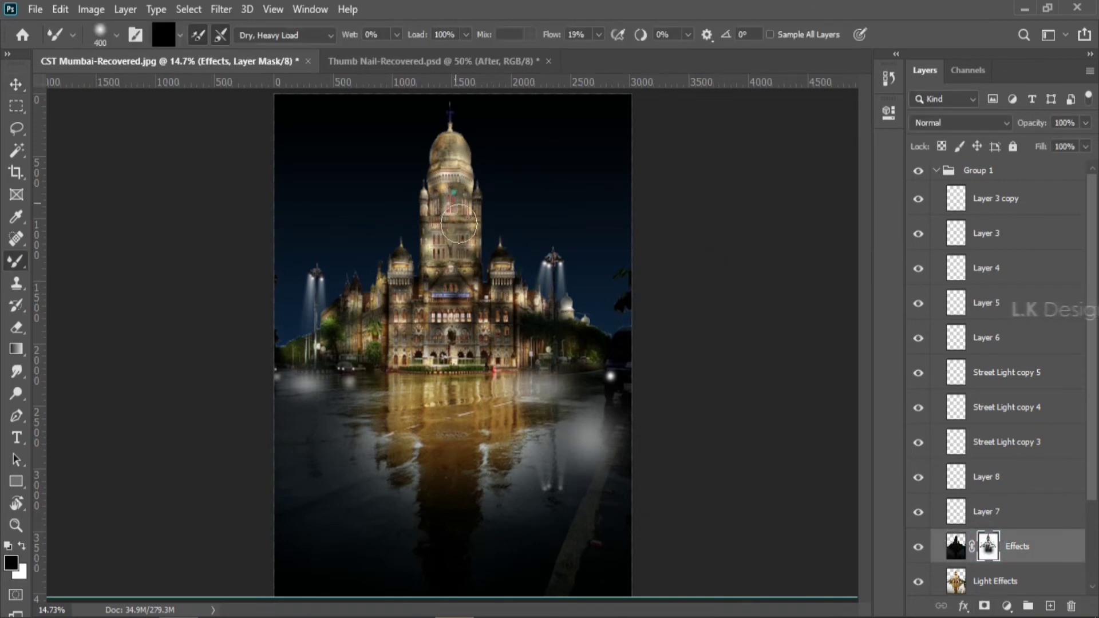
# Step: At about 20% flow, paint the left wing, central tower and trees on both sides
pyautogui.click(580, 34)
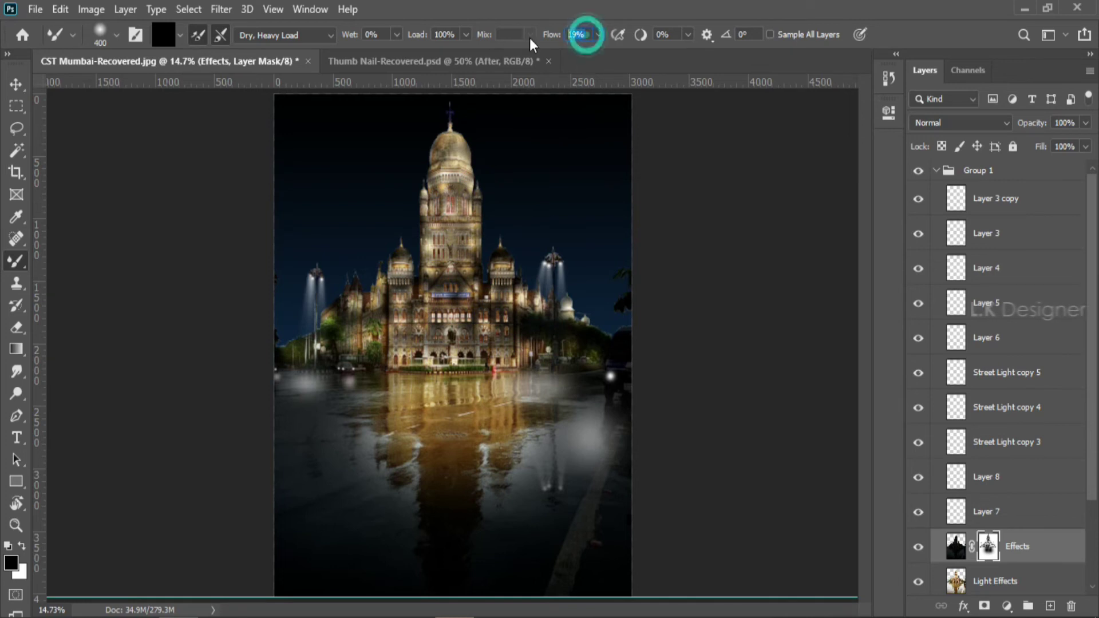
pyautogui.write('20')
pyautogui.moveTo(388, 322); pyautogui.dragTo(303, 350)
pyautogui.moveTo(469, 252); pyautogui.dragTo(458, 320)
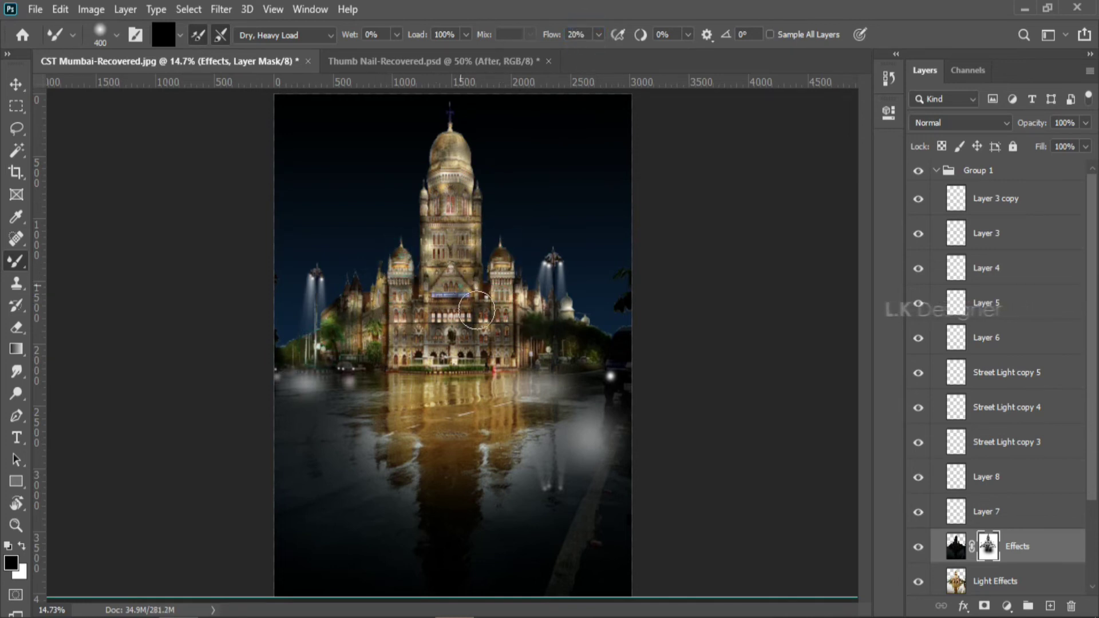
pyautogui.moveTo(473, 195); pyautogui.dragTo(481, 228)
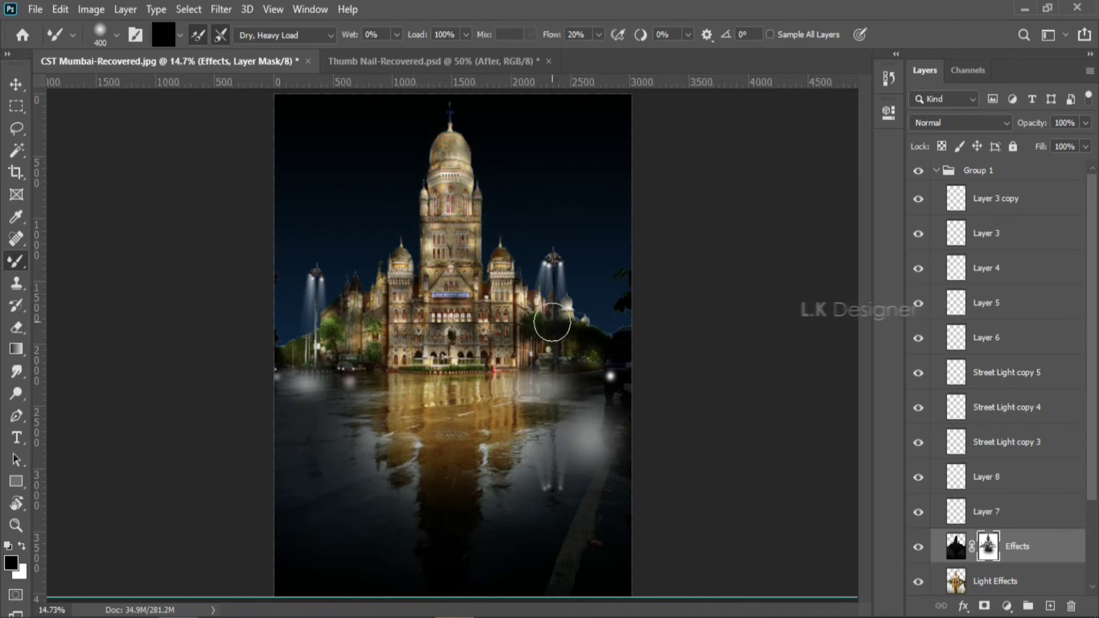
pyautogui.moveTo(550, 314)
pyautogui.mouseDown()
pyautogui.moveTo(606, 338)
pyautogui.moveTo(563, 336)
pyautogui.mouseUp()
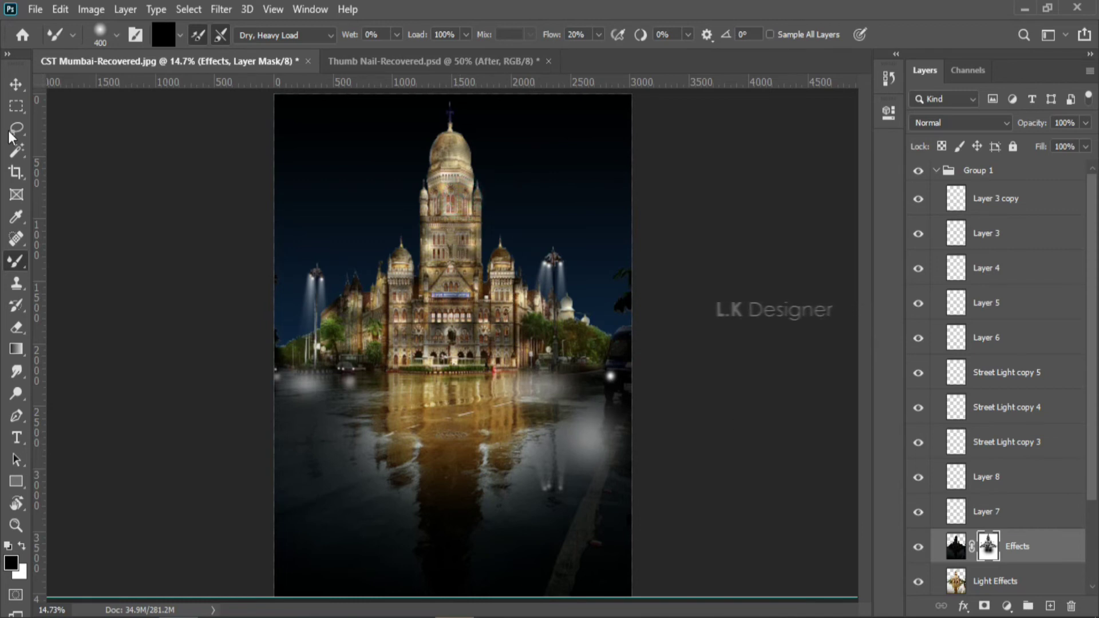
# Step: Stop editing the mask, then collapse and select Group 1
pyautogui.click(16, 84)
pyautogui.click(102, 183)
pyautogui.click(936, 170)
pyautogui.click(994, 171)
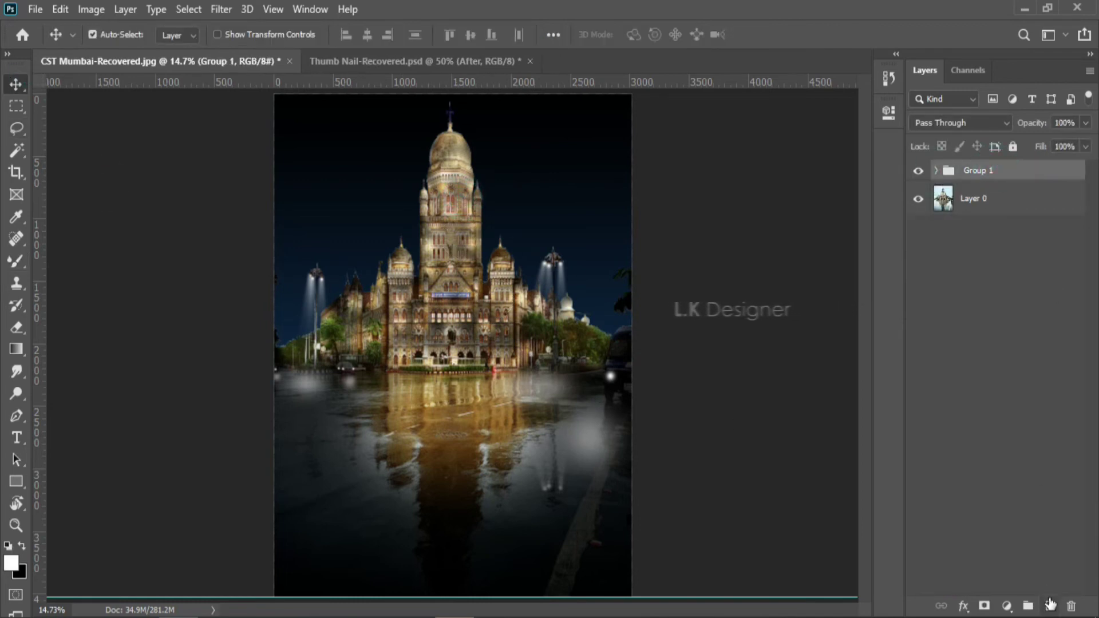
# Step: Place the Moon image embedded, enlarge it over the building, and convert it to a smart object
pyautogui.click(34, 10)
pyautogui.click(83, 342)
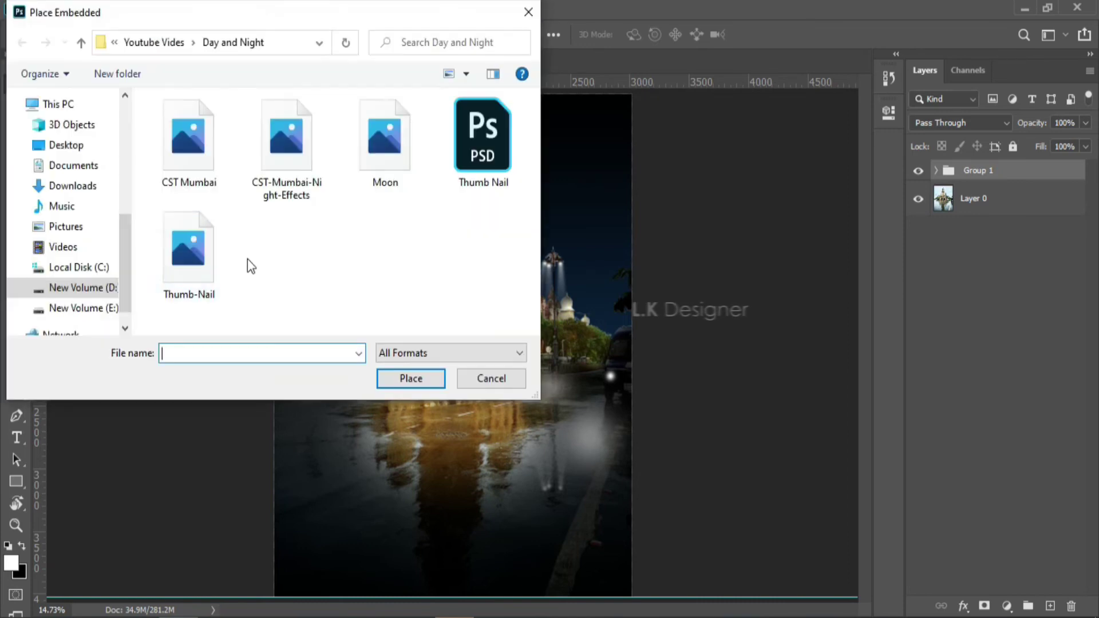
pyautogui.click(391, 148)
pyautogui.click(411, 378)
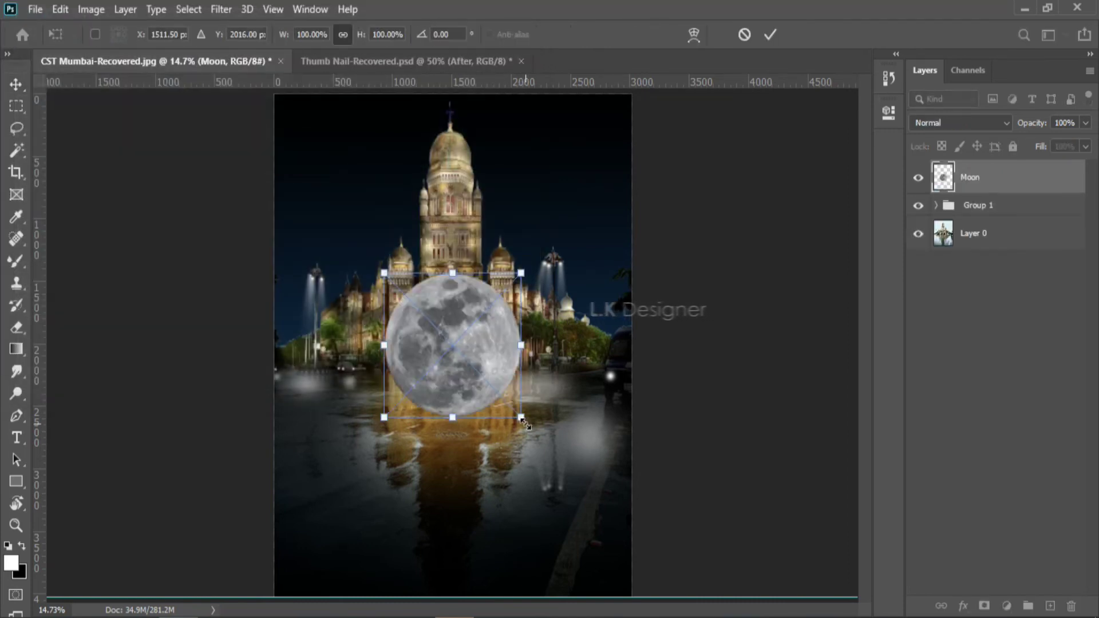
pyautogui.moveTo(520, 417); pyautogui.dragTo(535, 436)
pyautogui.click(972, 177)
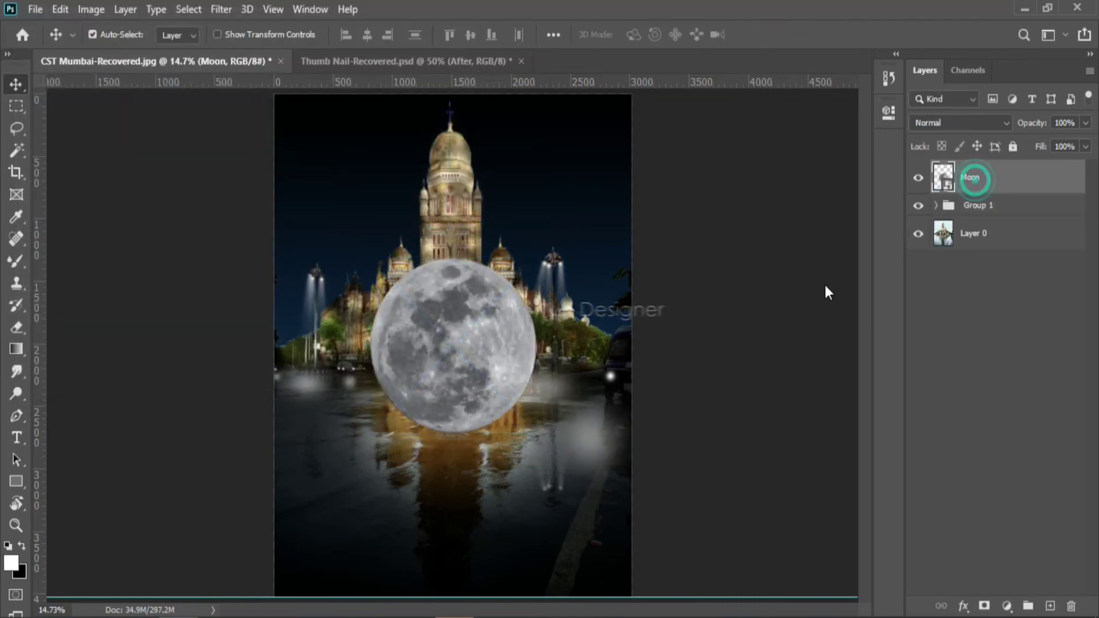
pyautogui.click(124, 10)
# Step: Brighten the moon with a Levels smart filter, raising output black to about 146
pyautogui.click(94, 9)
pyautogui.moveTo(116, 53)
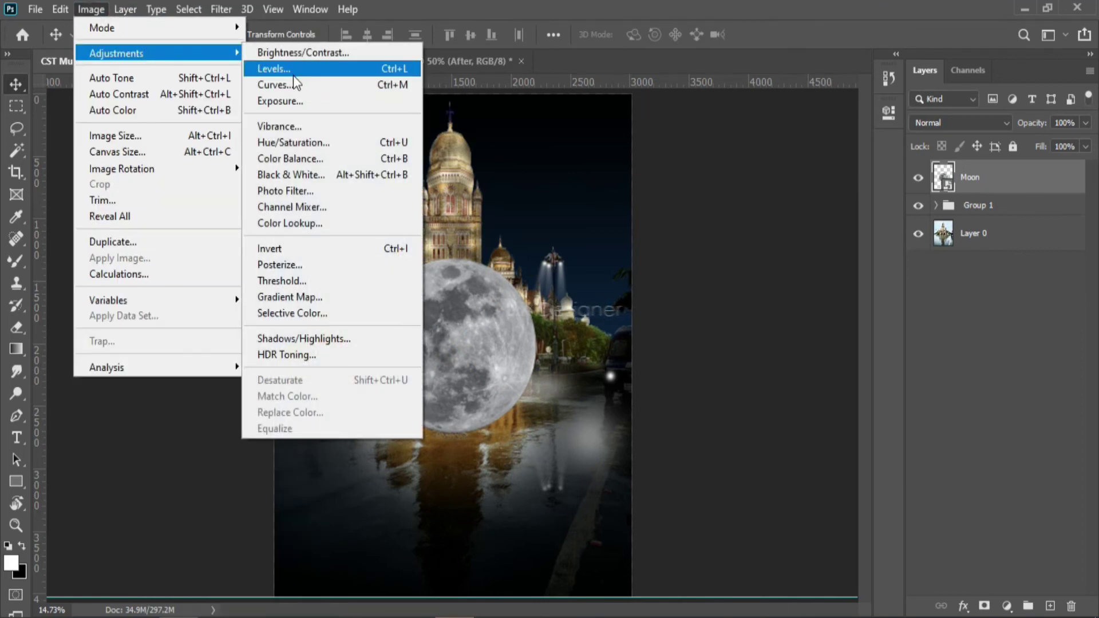
pyautogui.click(293, 74)
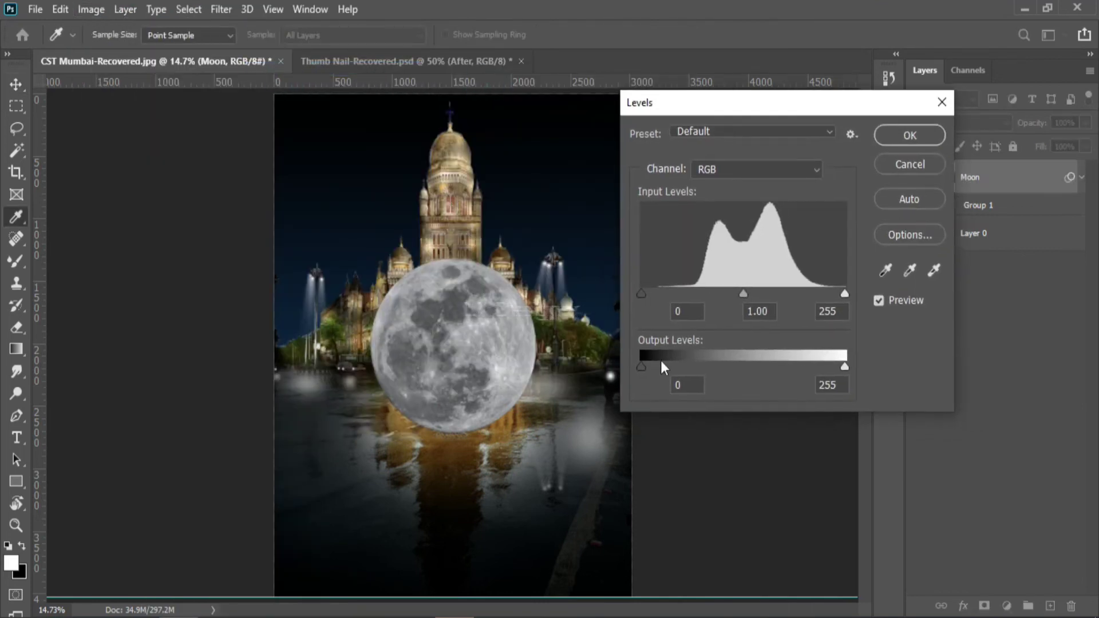
pyautogui.moveTo(643, 370)
pyautogui.mouseDown()
pyautogui.moveTo(760, 385)
pyautogui.moveTo(759, 375)
pyautogui.mouseUp()
pyautogui.click(844, 367)
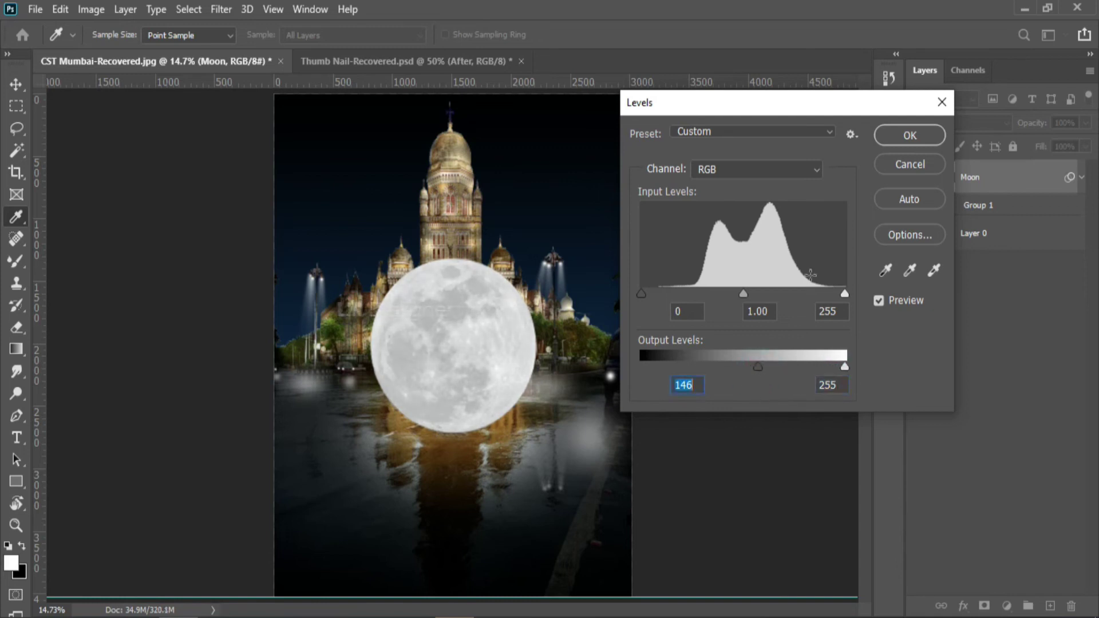
pyautogui.click(910, 135)
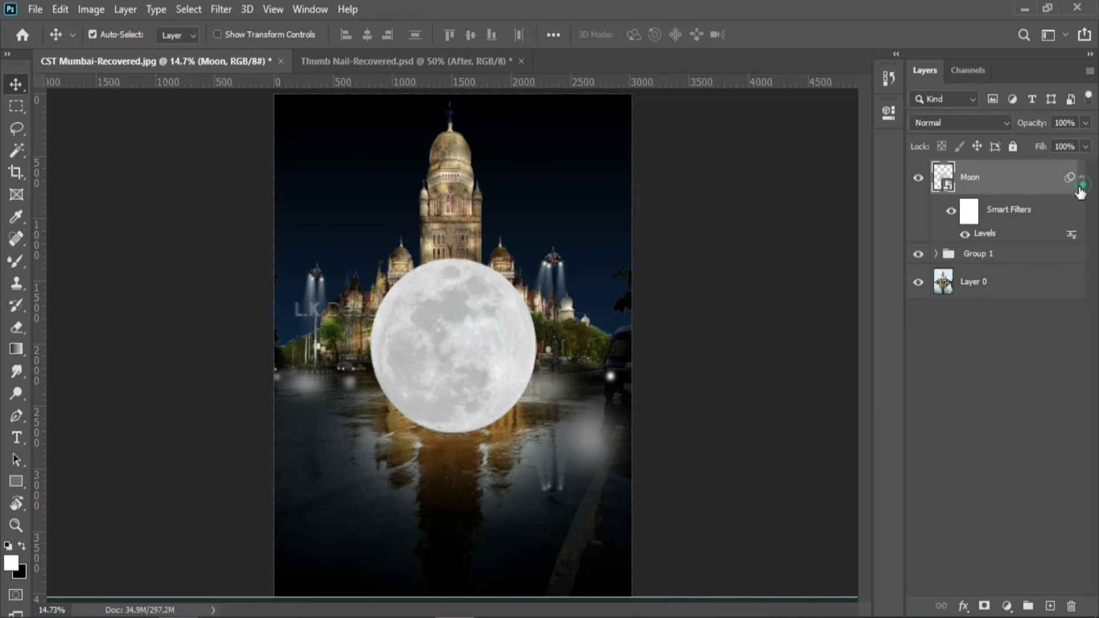
pyautogui.click(1082, 183)
# Step: Give the Moon layer a pale light-blue Outer Glow with increased opacity
pyautogui.doubleClick(1009, 172)
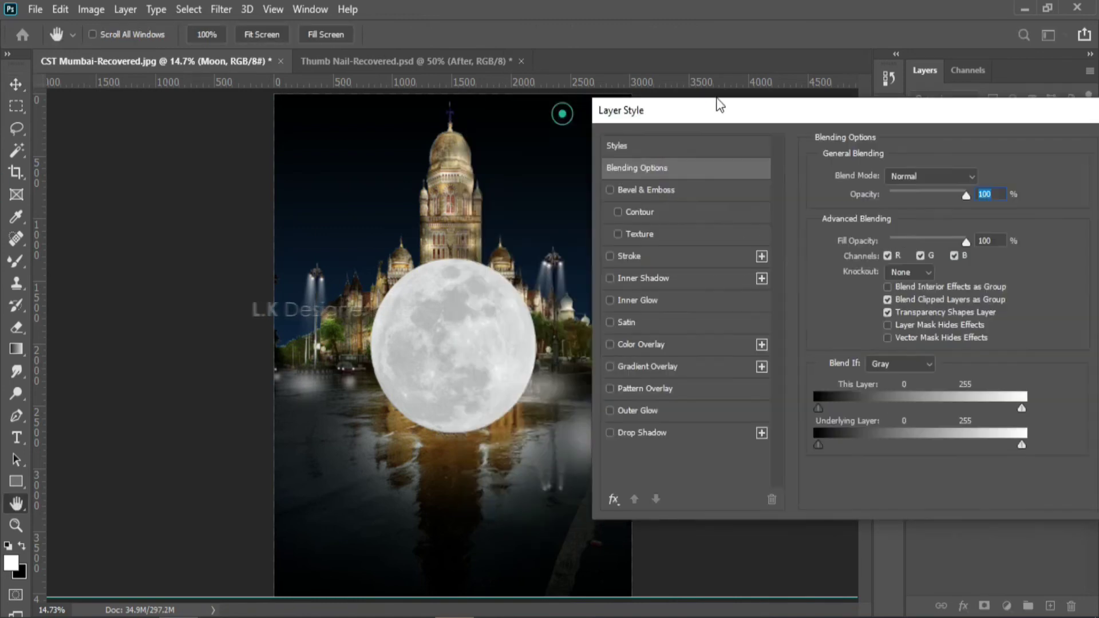
pyautogui.click(663, 387)
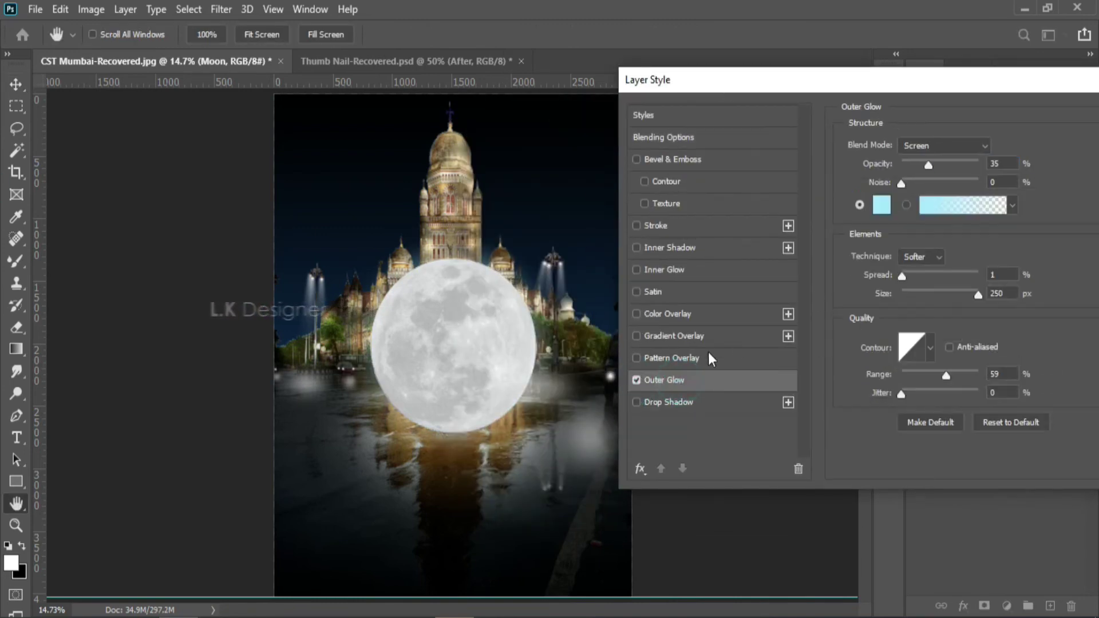
pyautogui.click(882, 206)
pyautogui.moveTo(736, 277); pyautogui.dragTo(724, 252)
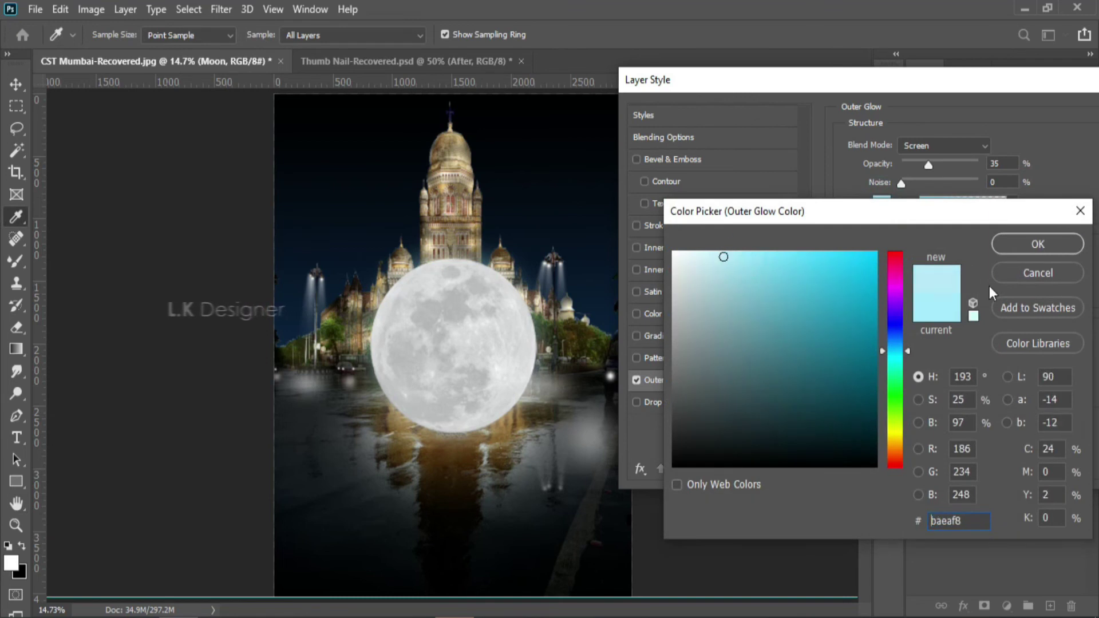
pyautogui.click(1036, 245)
pyautogui.moveTo(929, 165); pyautogui.dragTo(973, 174)
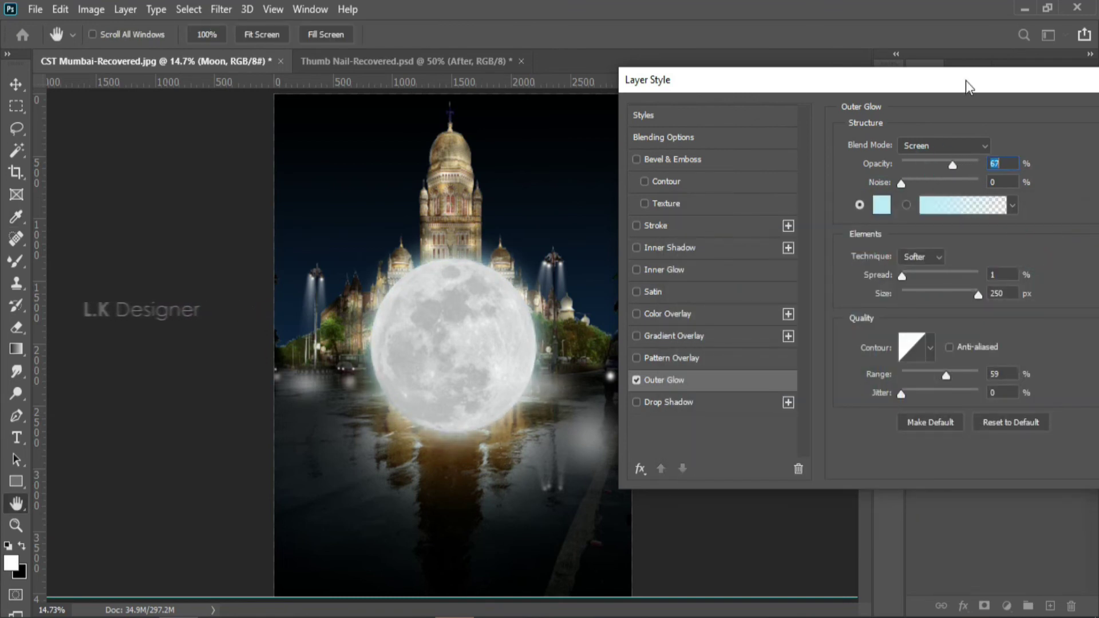
pyautogui.moveTo(967, 80); pyautogui.dragTo(815, 86)
pyautogui.click(1050, 118)
pyautogui.hotkey('ctrl', 't')
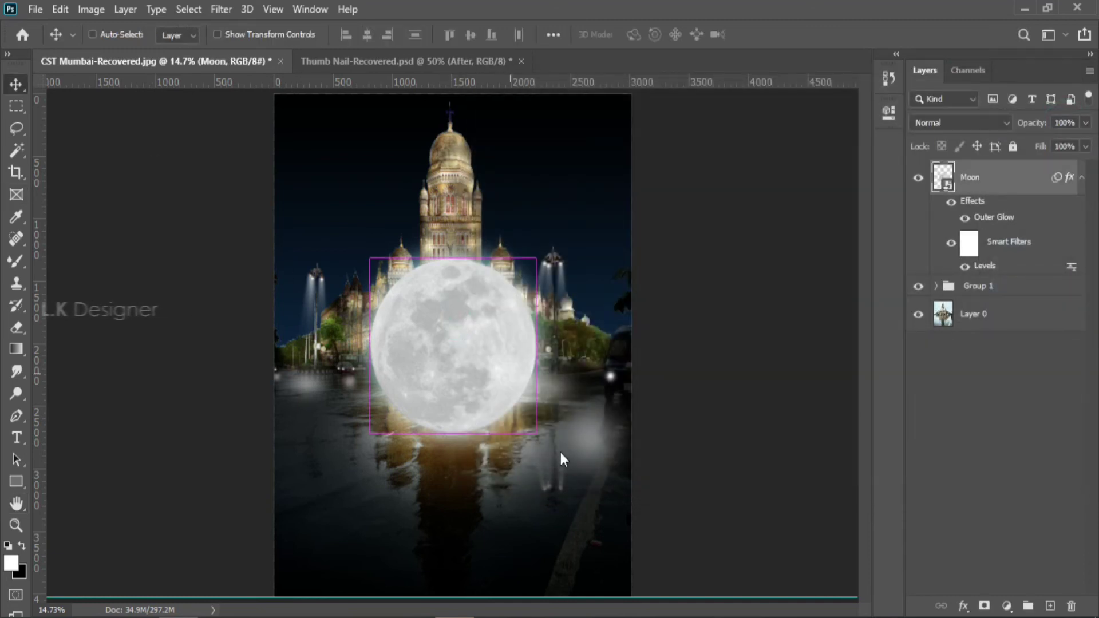
# Step: Shrink the moon to about 40% of its size and place it beside the top dome
pyautogui.click(567, 256)
pyautogui.moveTo(535, 432)
pyautogui.mouseDown()
pyautogui.moveTo(480, 373)
pyautogui.moveTo(494, 160)
pyautogui.mouseUp()
pyautogui.click(771, 34)
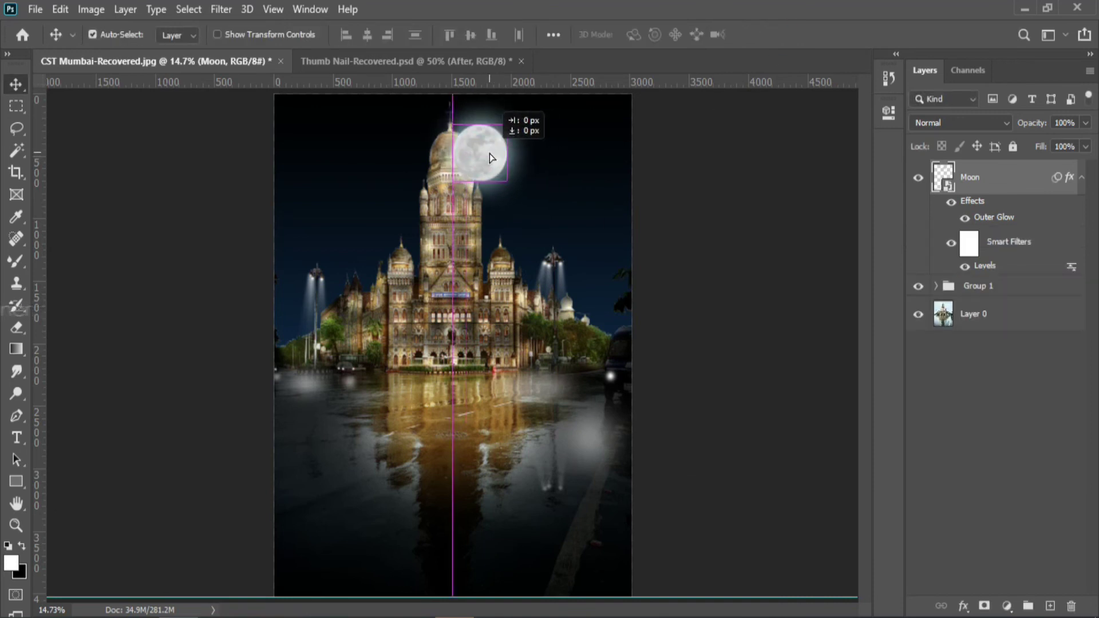
# Step: Load the building outline from Light Effects so the moon tucks behind the tower's silhouette
pyautogui.click(1083, 178)
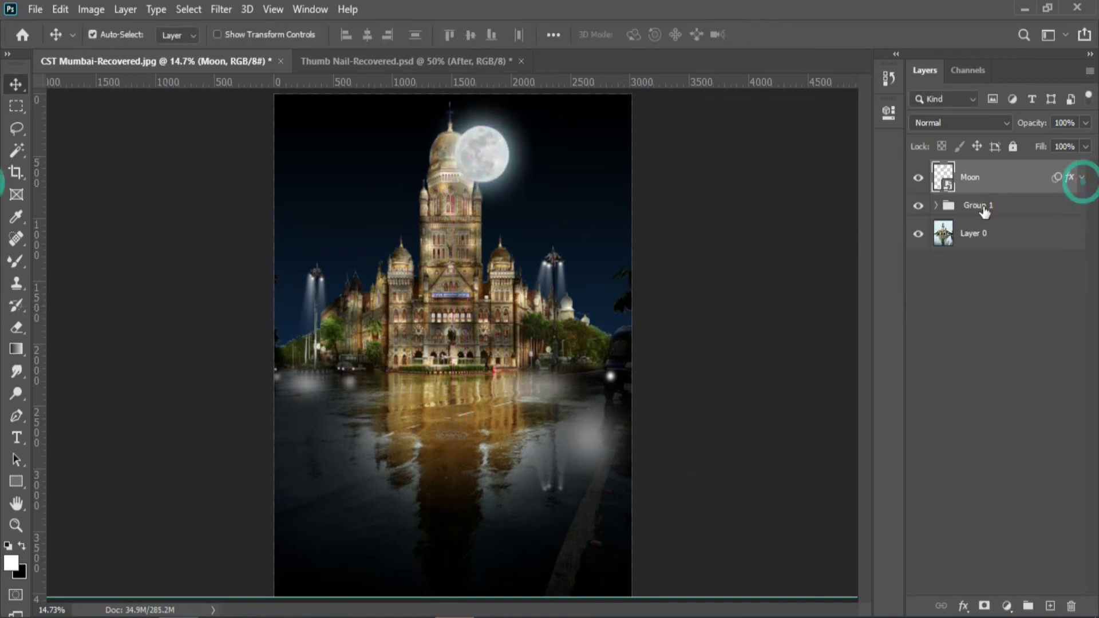
pyautogui.click(935, 205)
pyautogui.scroll(-3, 1096, 284)
pyautogui.click(1002, 474)
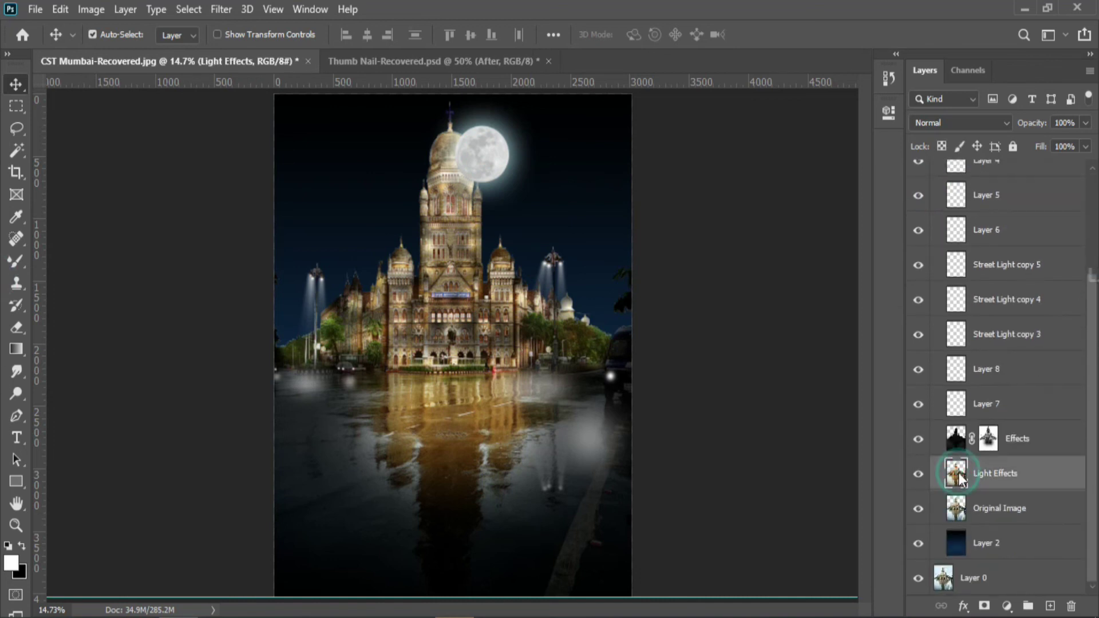
pyautogui.rightClick(957, 473)
pyautogui.click(940, 177)
pyautogui.scroll(5, 1039, 460)
pyautogui.click(996, 178)
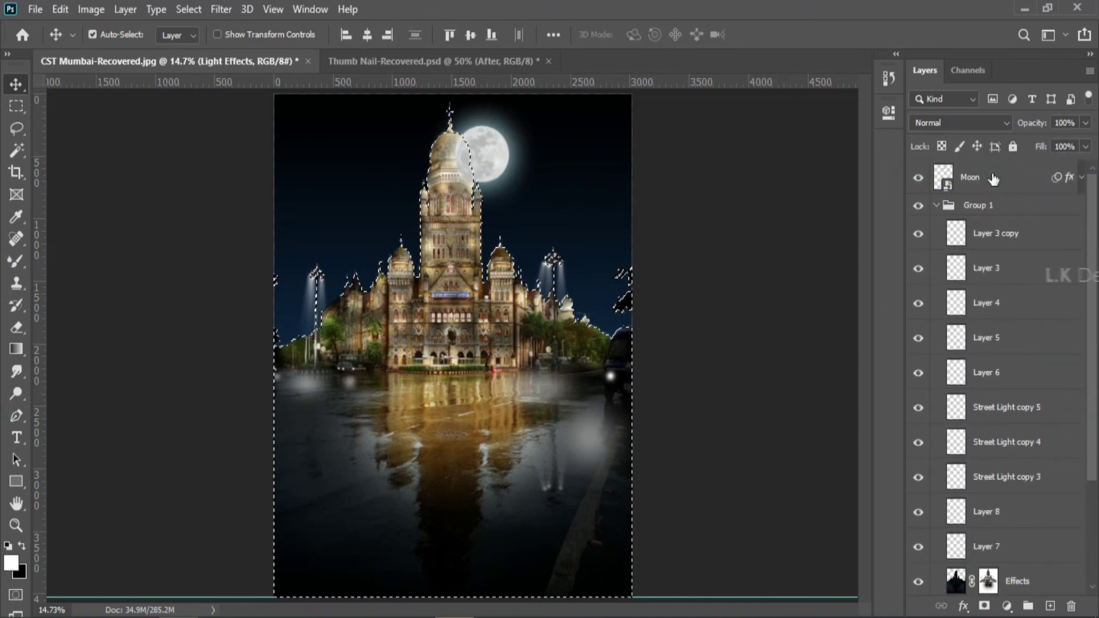
pyautogui.rightClick(995, 177)
pyautogui.click(820, 208)
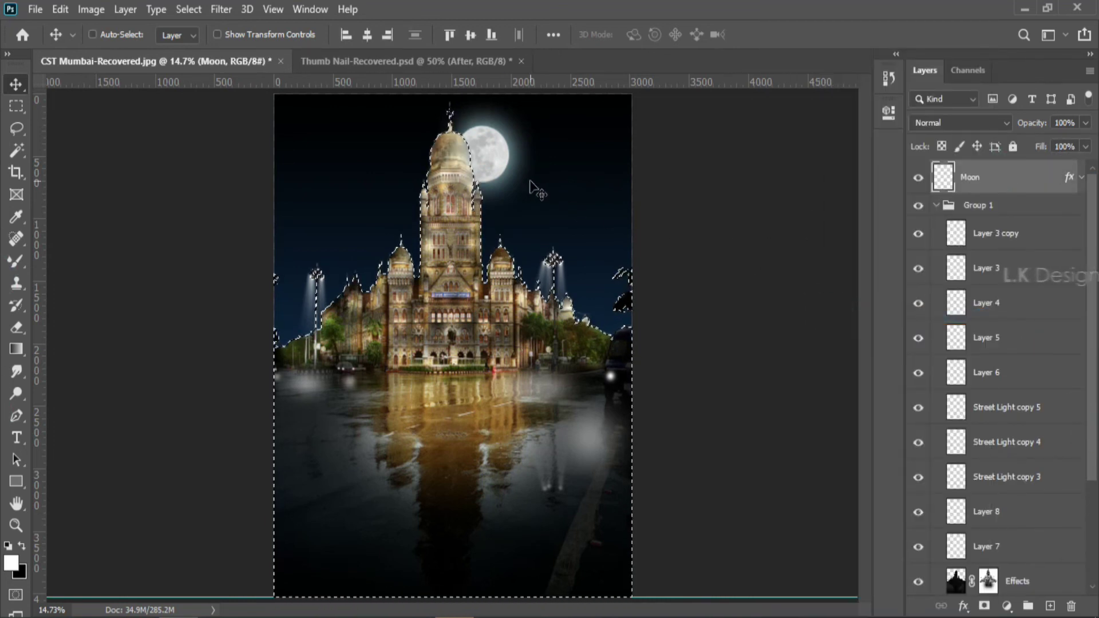
pyautogui.hotkey('ctrl', 'd')
# Step: Zoom in on the image to bring the moon and dome into view
pyautogui.click(165, 142)
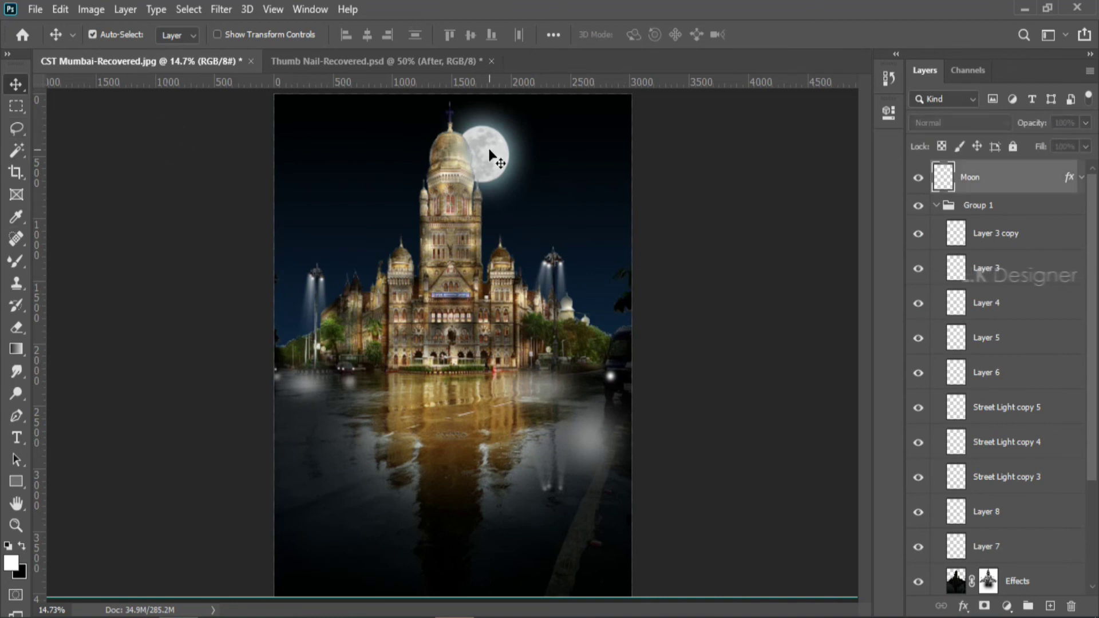
pyautogui.hotkey('ctrl', '+')
pyautogui.moveTo(747, 229); pyautogui.dragTo(720, 359)
pyautogui.click(468, 252)
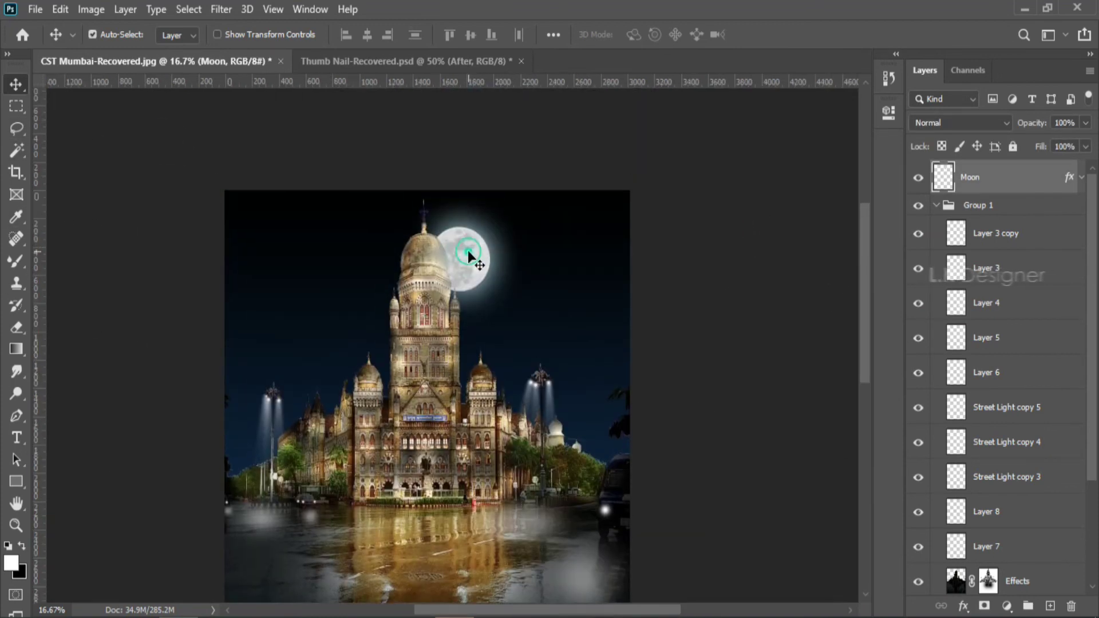
# Step: Tighten the moon's Outer Glow to Size 142 px and Spread 0%
pyautogui.doubleClick(1047, 182)
pyautogui.click(732, 210)
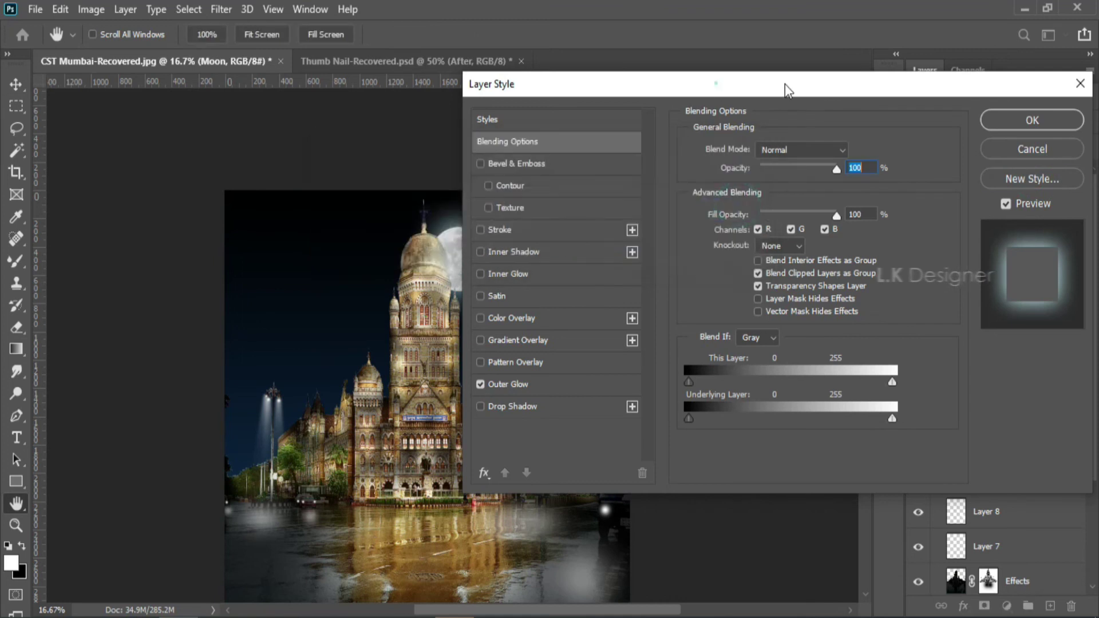
pyautogui.moveTo(785, 84); pyautogui.dragTo(925, 53)
pyautogui.click(676, 356)
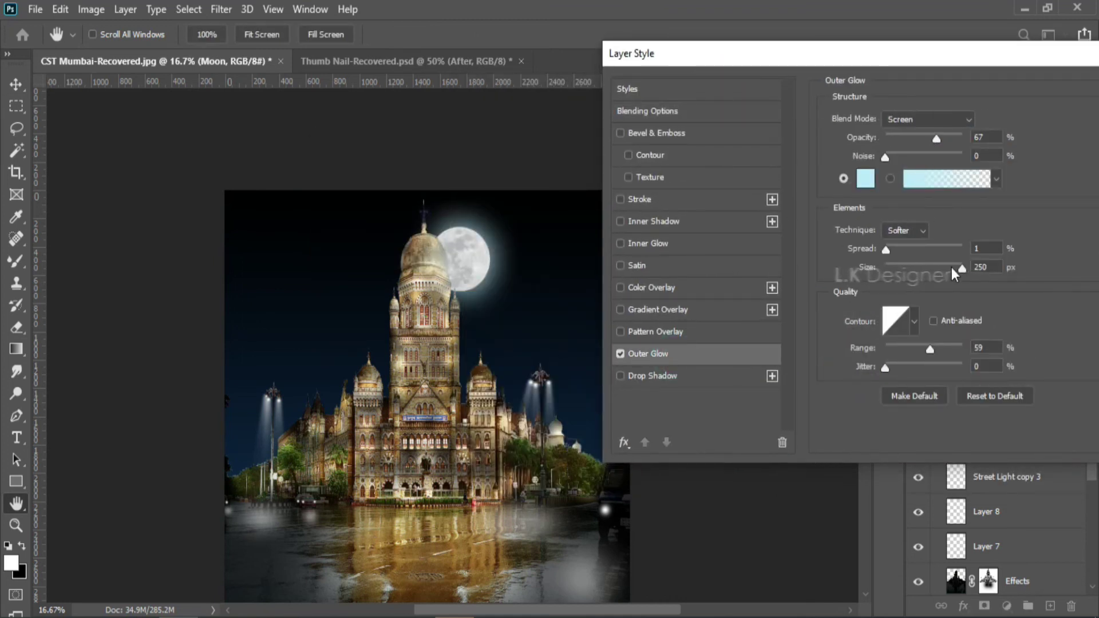
pyautogui.moveTo(952, 267); pyautogui.dragTo(930, 282)
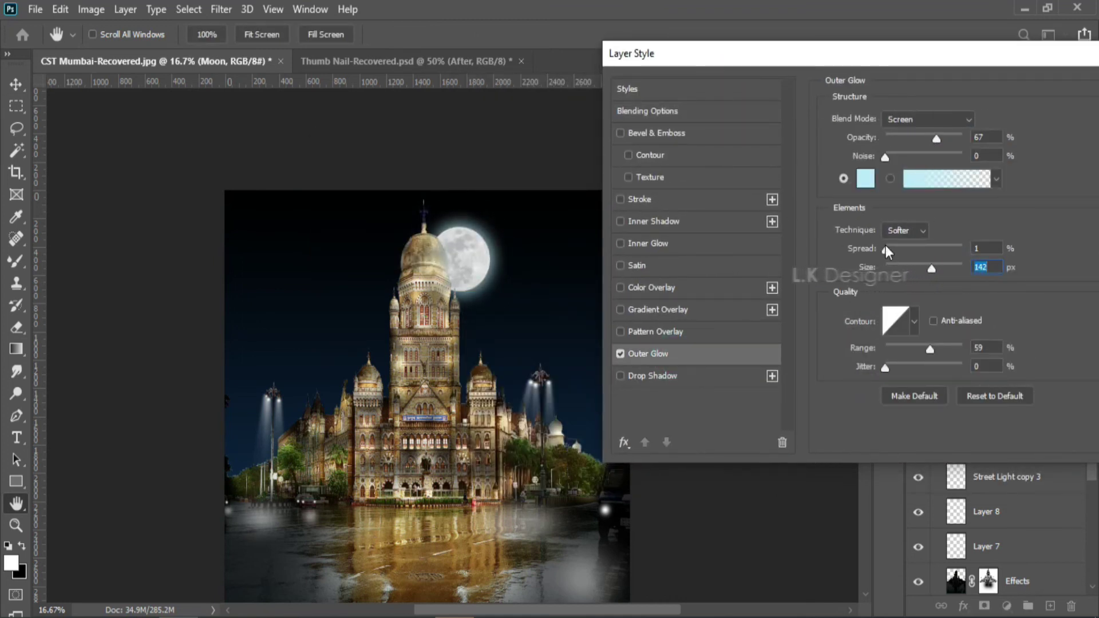
pyautogui.moveTo(885, 247); pyautogui.dragTo(881, 259)
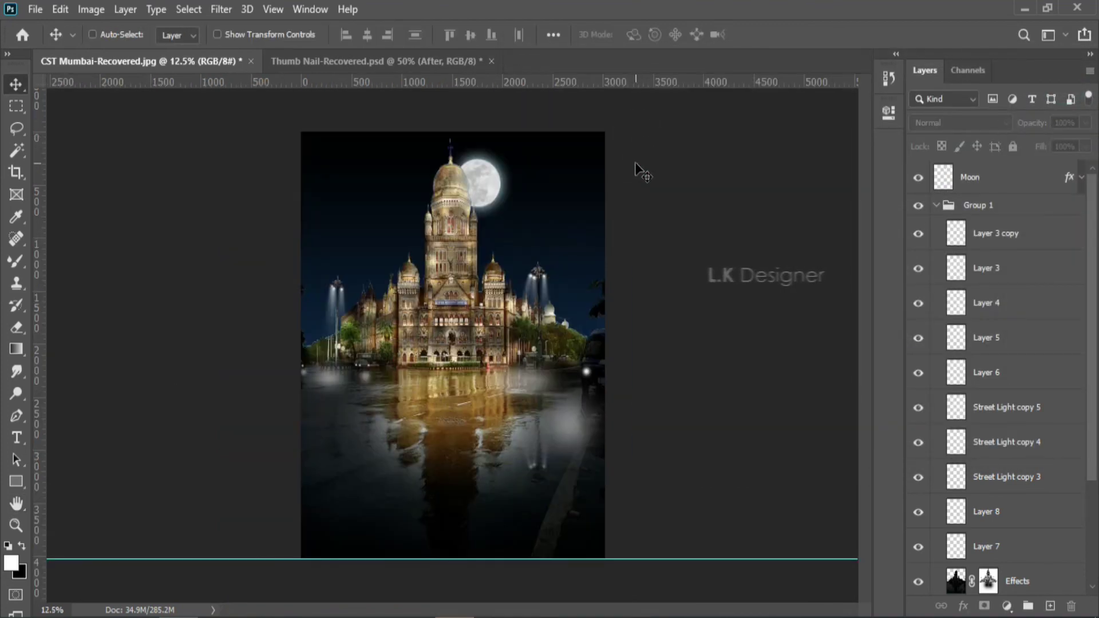
# Step: Move the Moon layer into Group 1
pyautogui.hotkey('ctrl', '+')
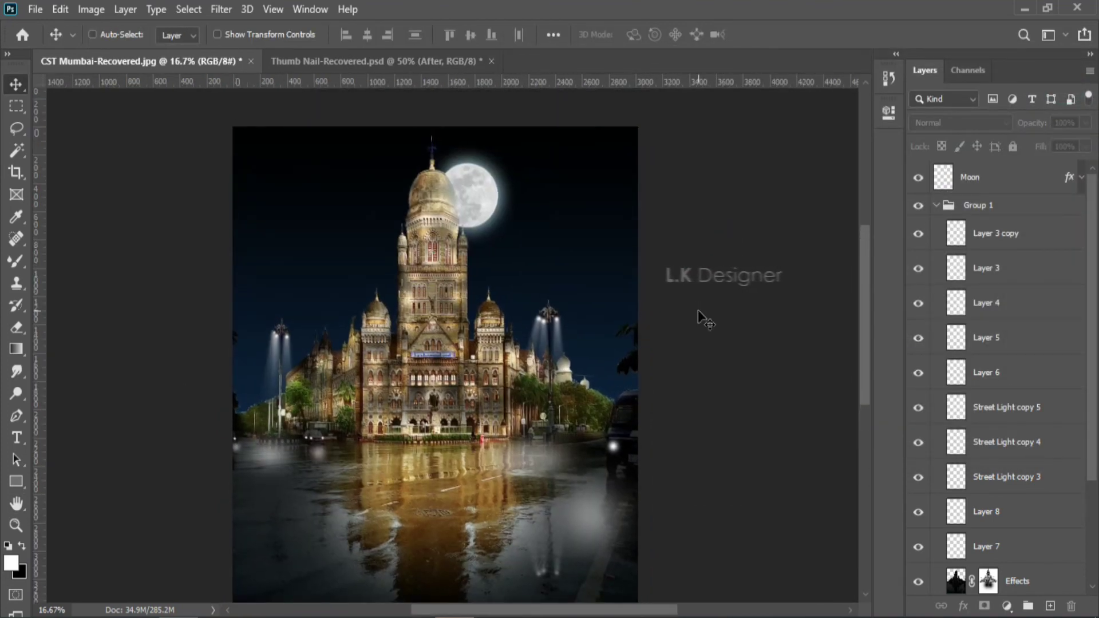
pyautogui.scroll(-1, 699, 310)
pyautogui.moveTo(979, 171); pyautogui.dragTo(962, 203)
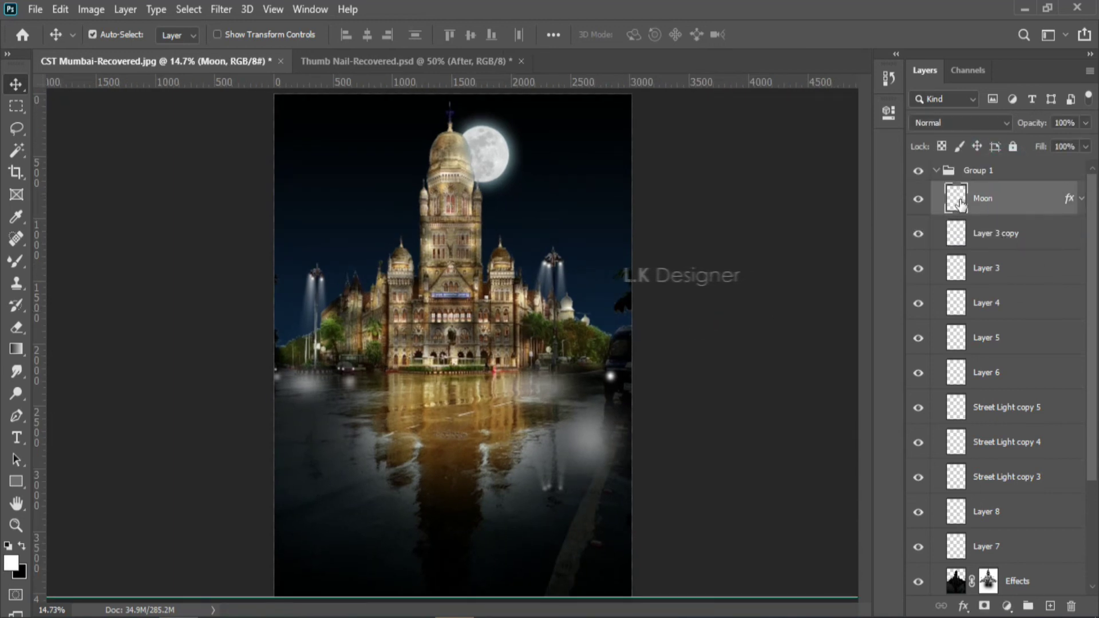
# Step: Collapse Group 1 and toggle its visibility repeatedly, leaving the daytime photo showing
pyautogui.click(936, 170)
pyautogui.click(919, 171)
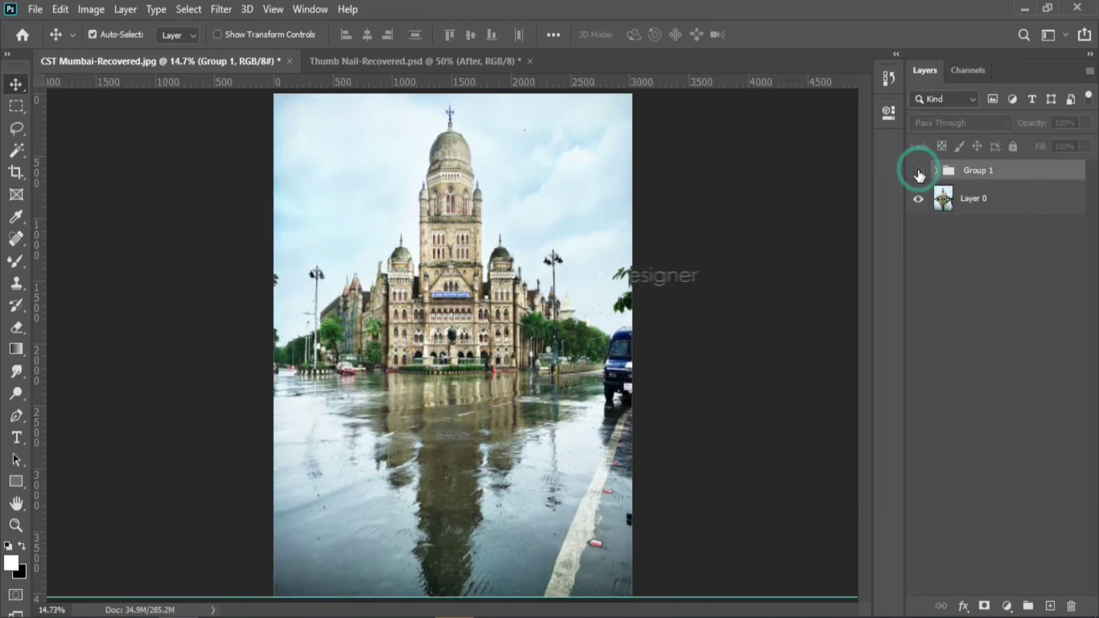
pyautogui.click(918, 171)
pyautogui.click(919, 171)
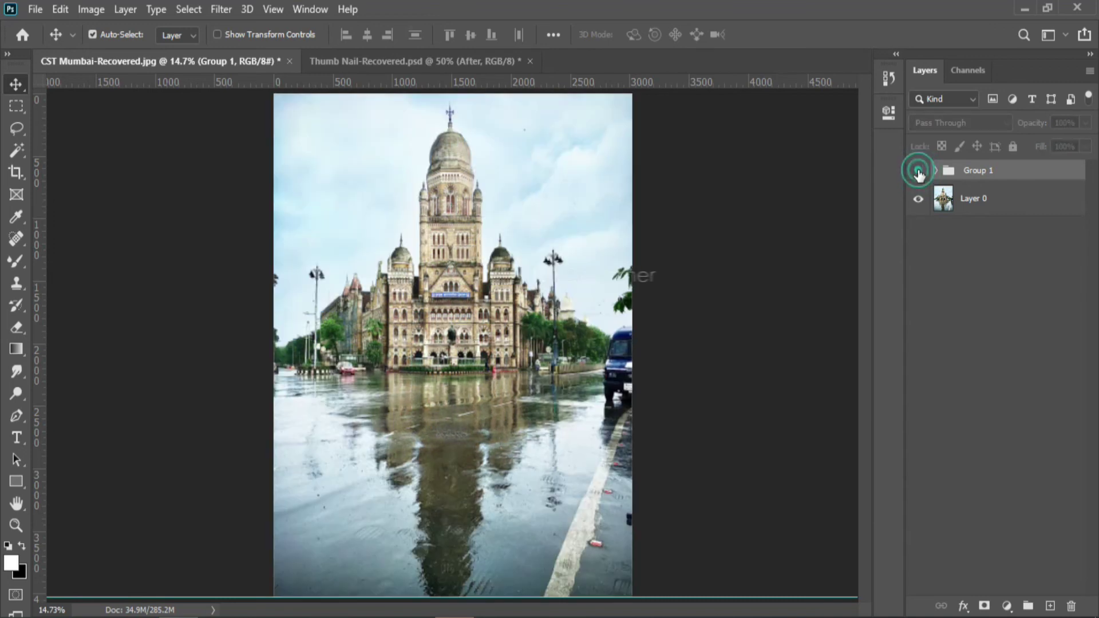
pyautogui.click(919, 172)
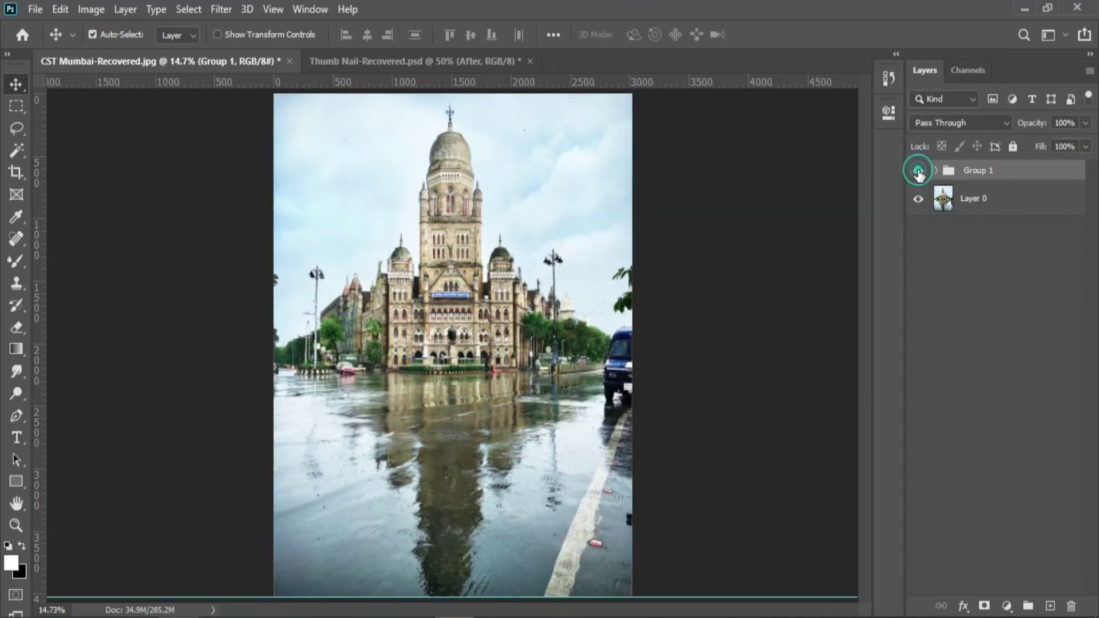
pyautogui.click(919, 172)
pyautogui.click(918, 171)
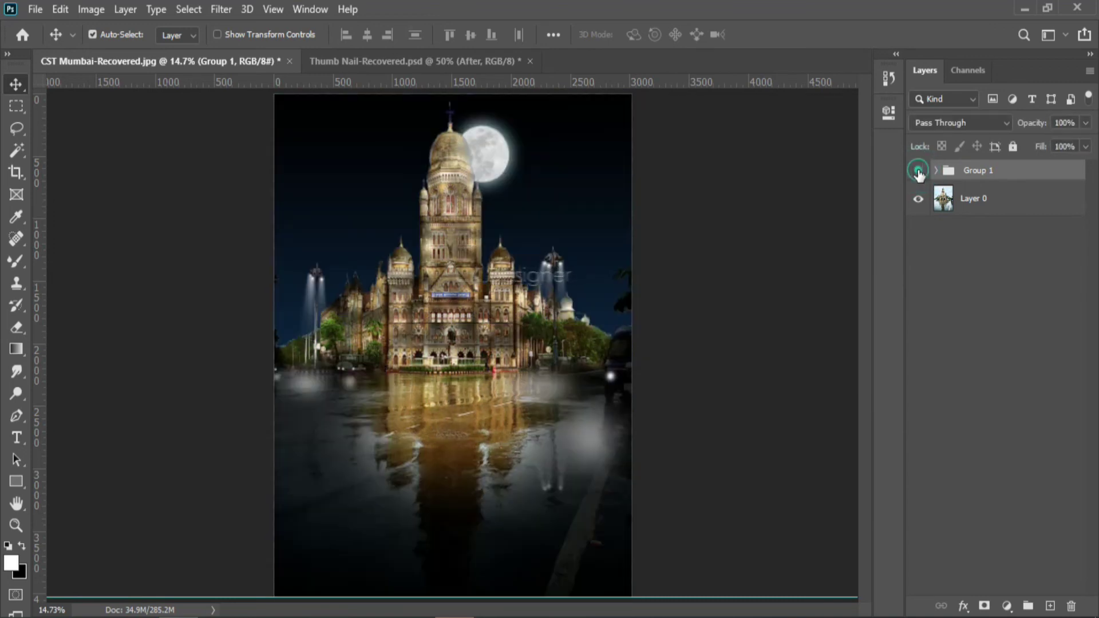
pyautogui.click(918, 172)
pyautogui.click(919, 172)
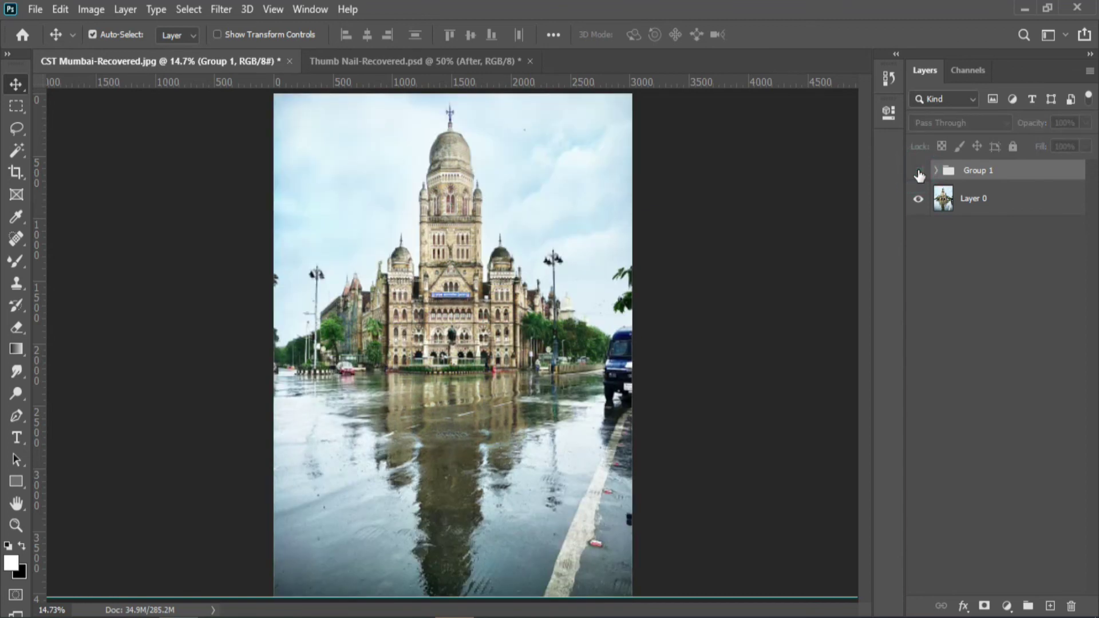
pyautogui.click(788, 196)
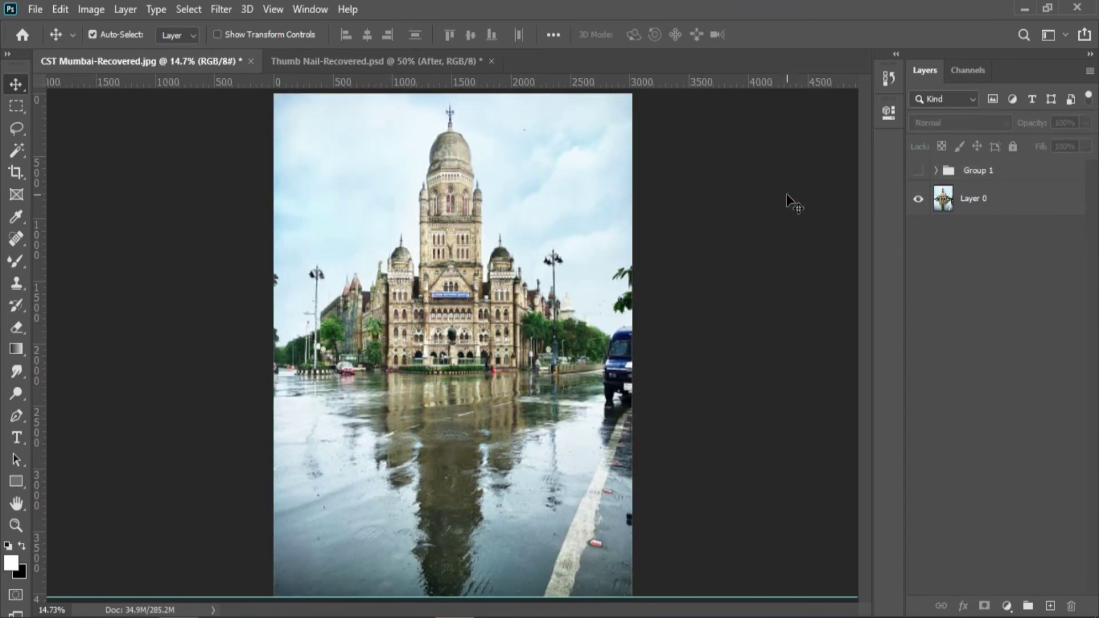